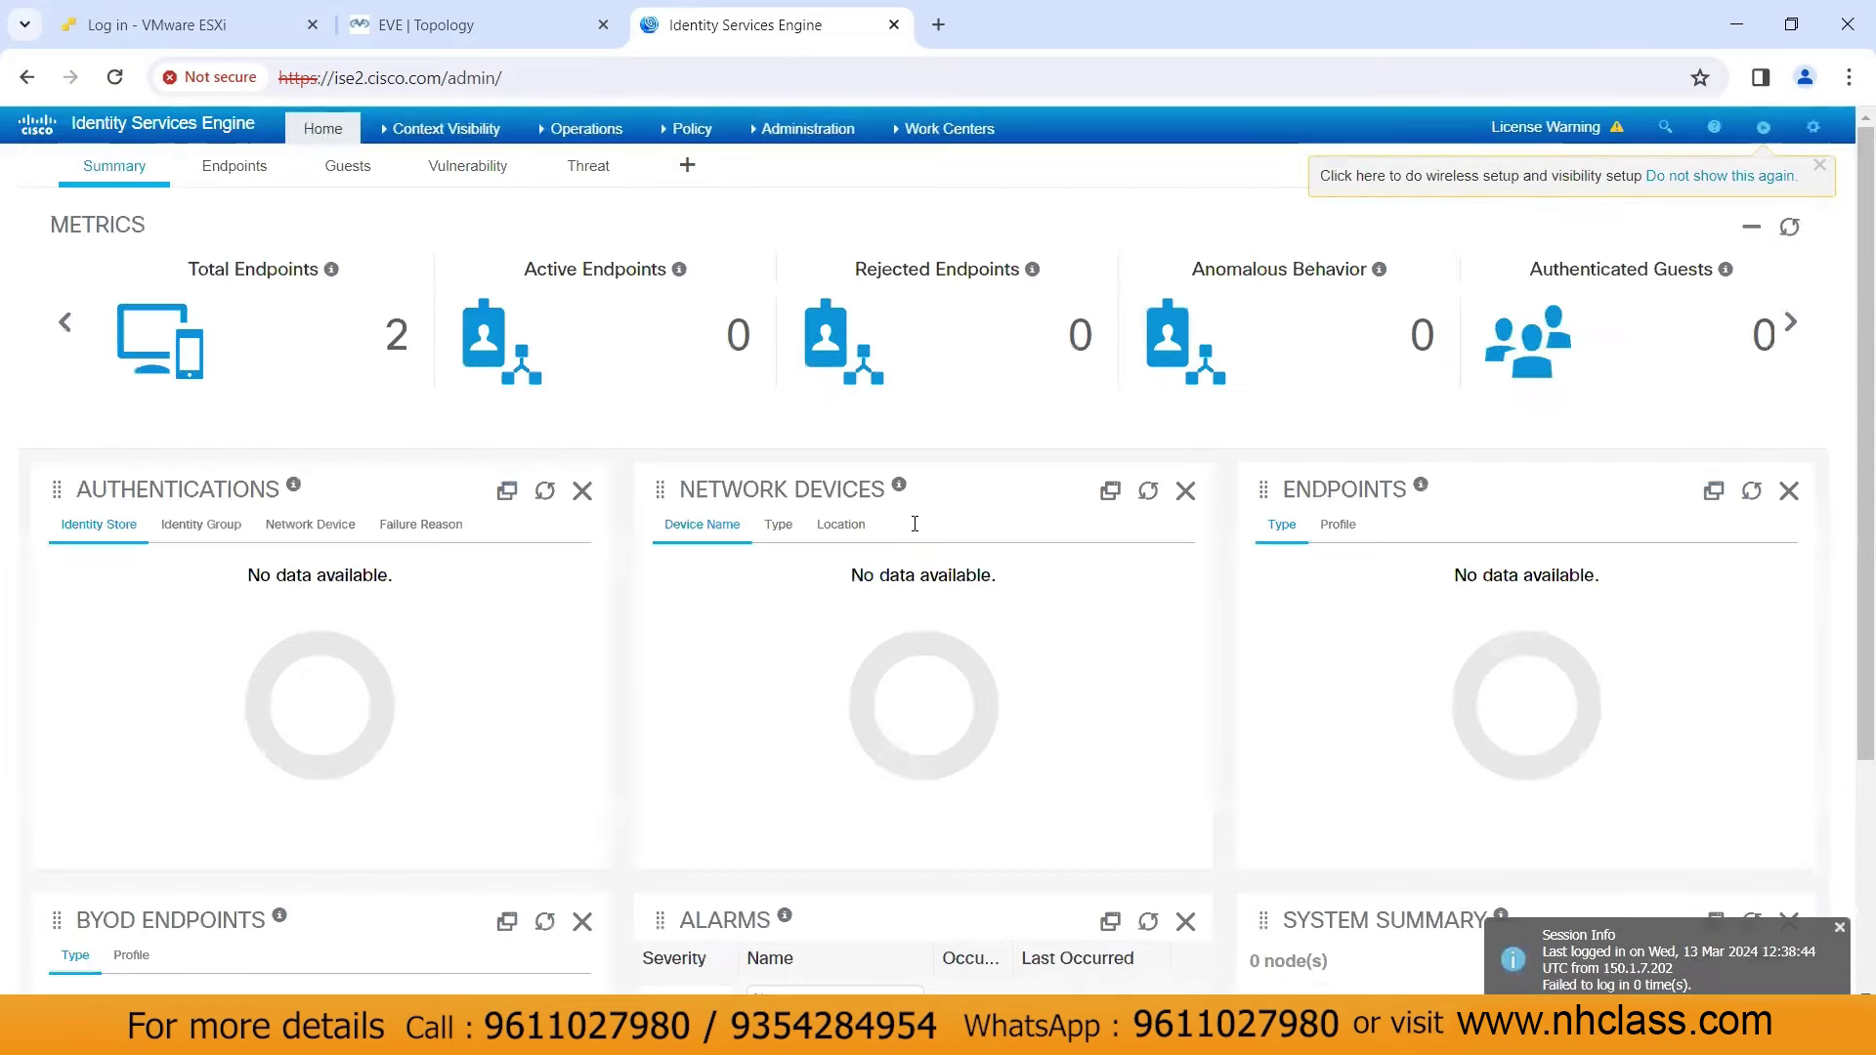
# Export the Default self-signed server certificate from Administration > System > Certificates as certificate only
pyautogui.click(794, 128)
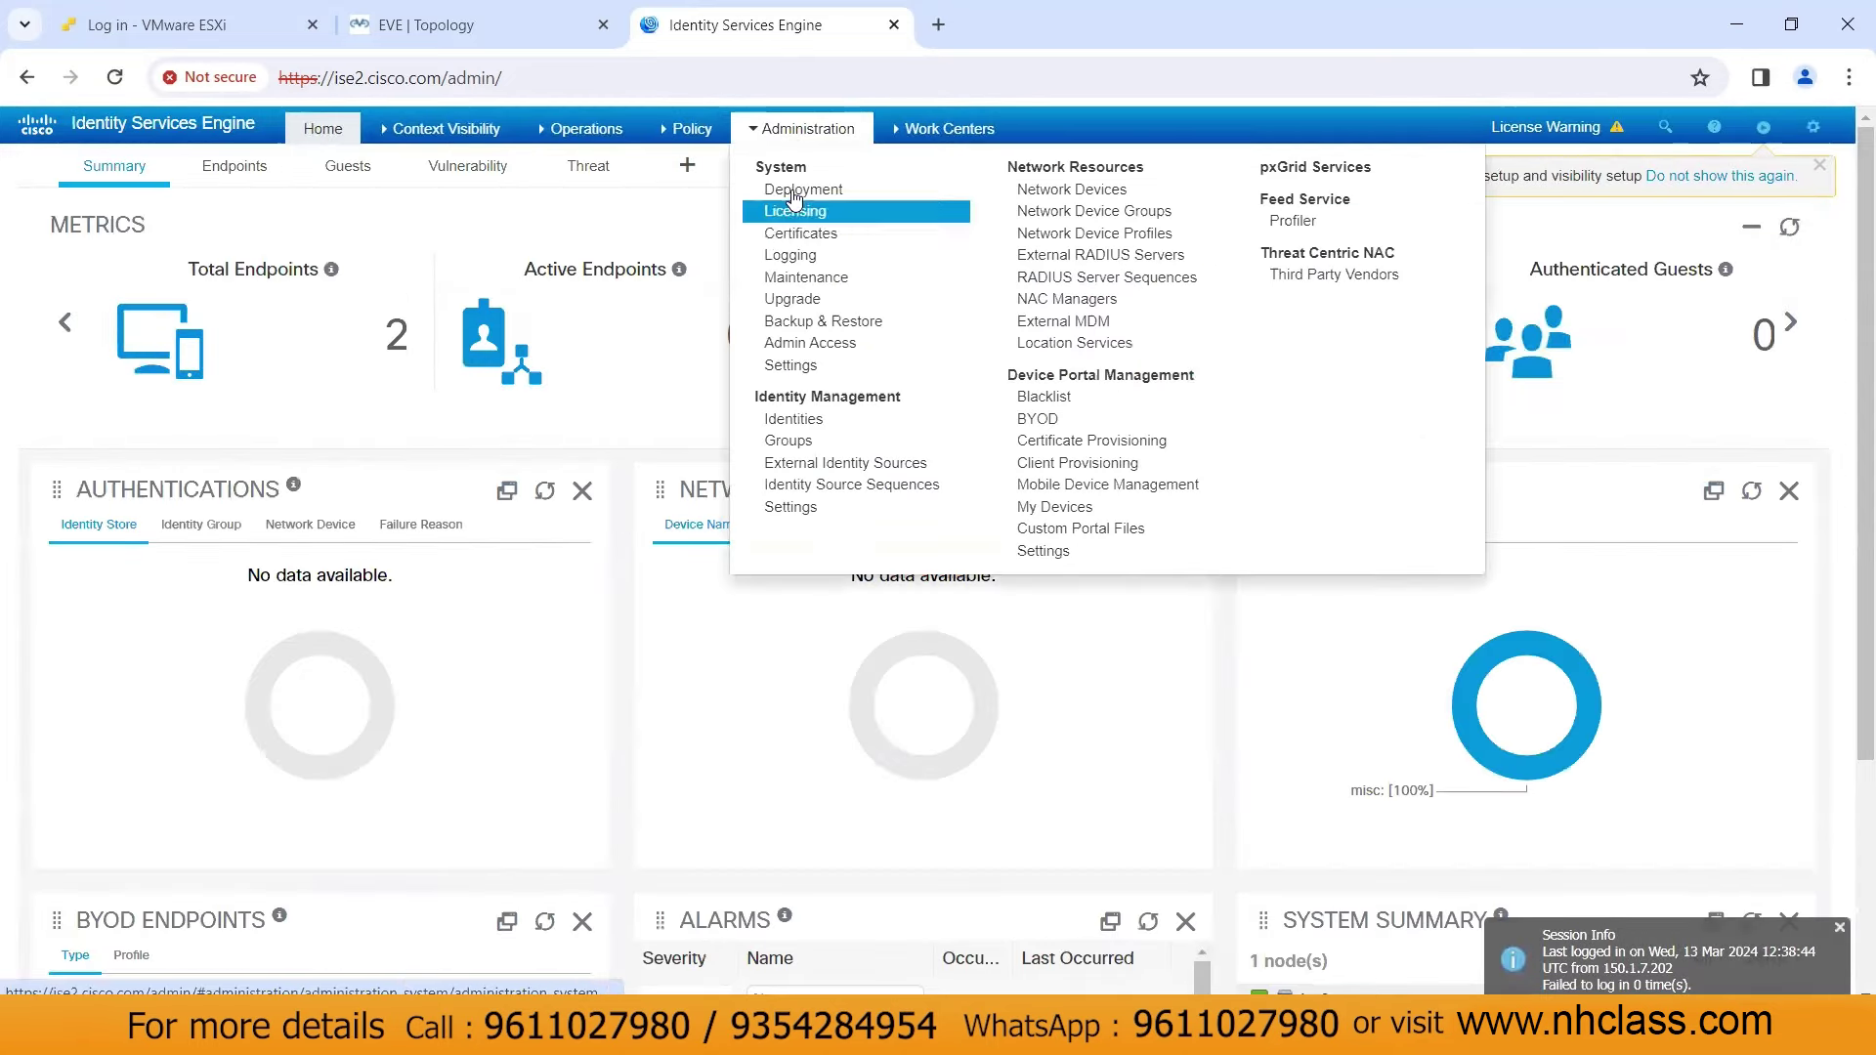
pyautogui.click(799, 235)
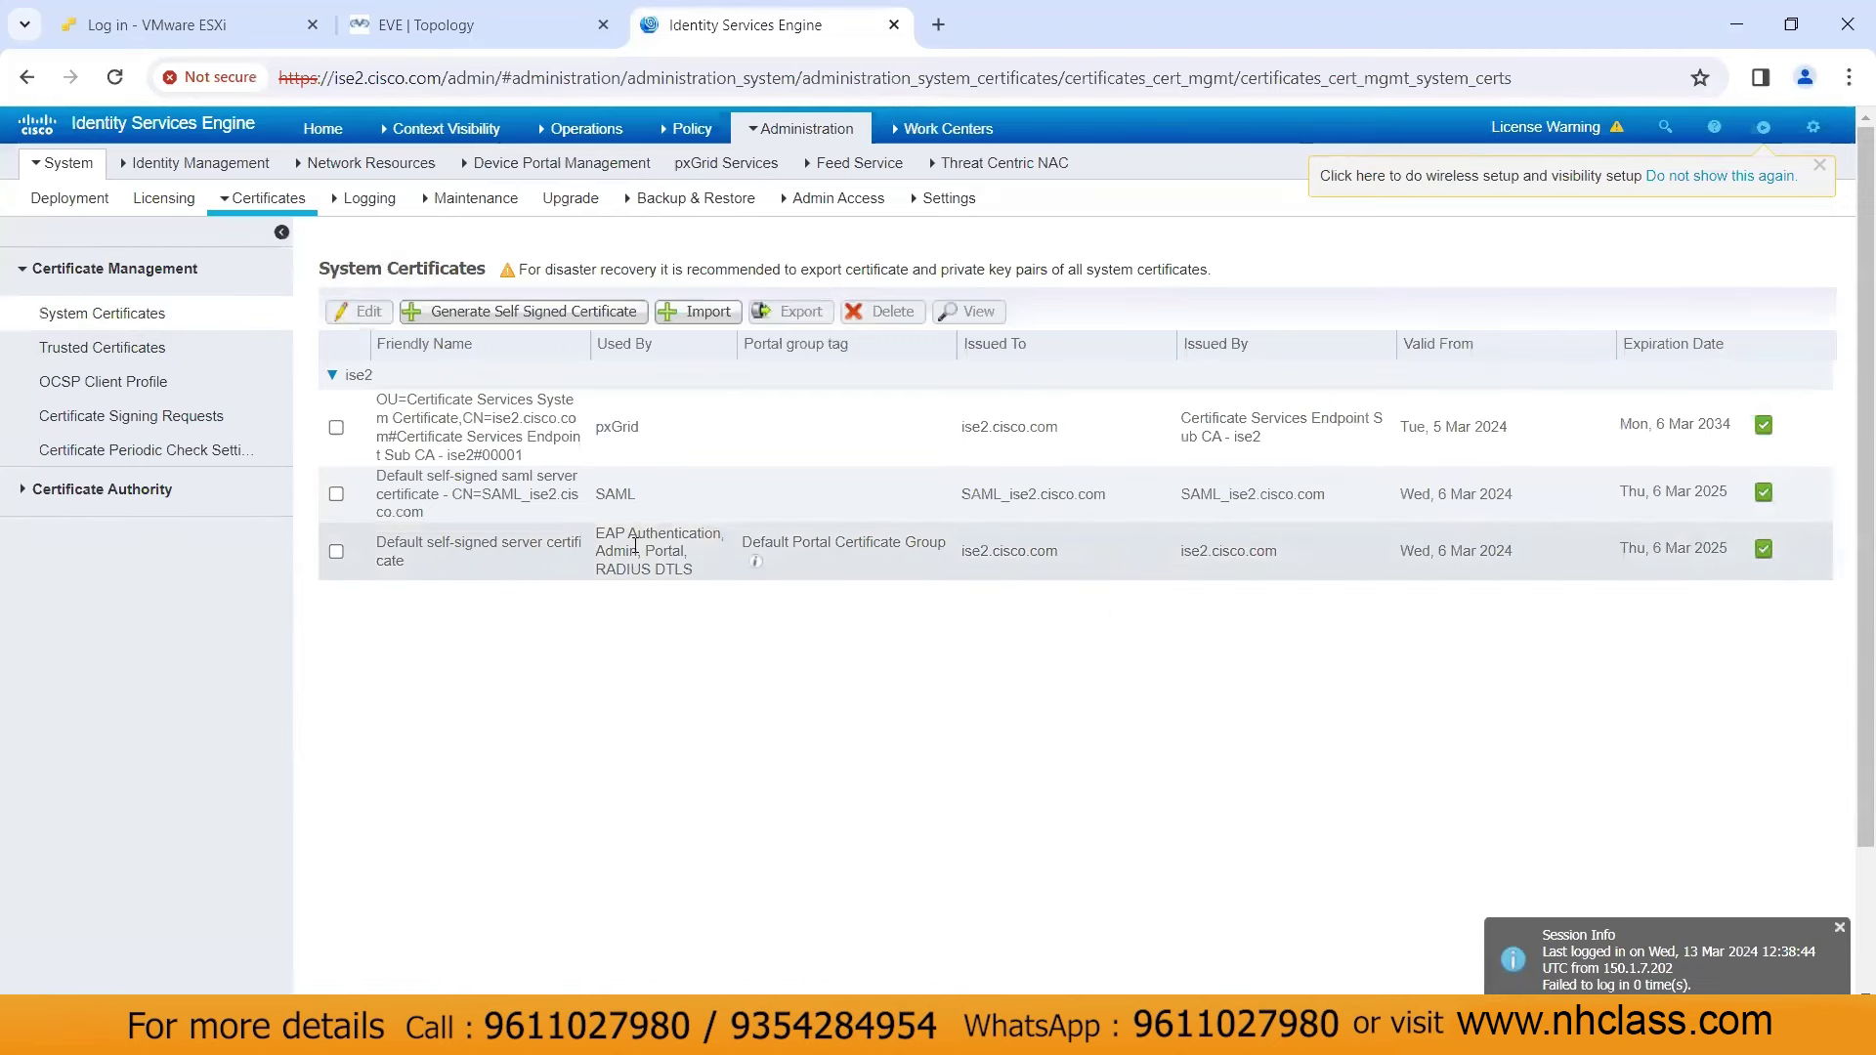
pyautogui.click(336, 552)
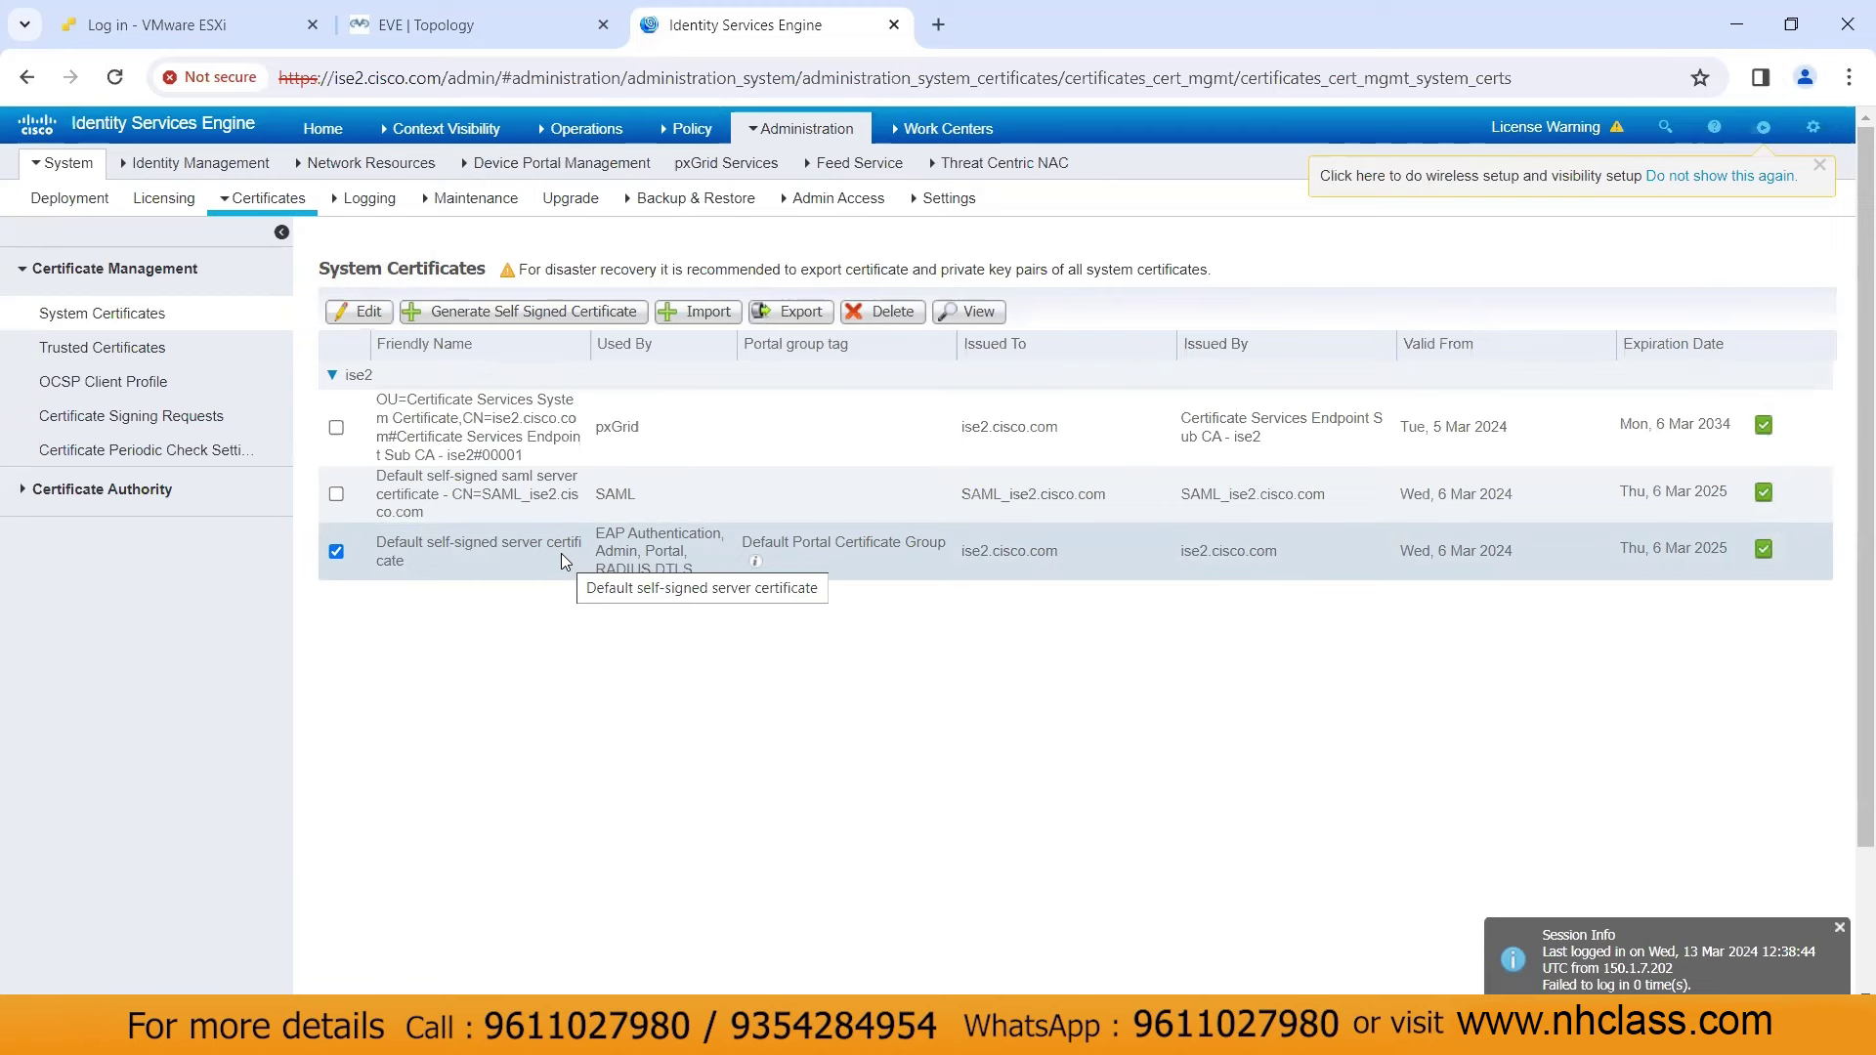
pyautogui.click(794, 315)
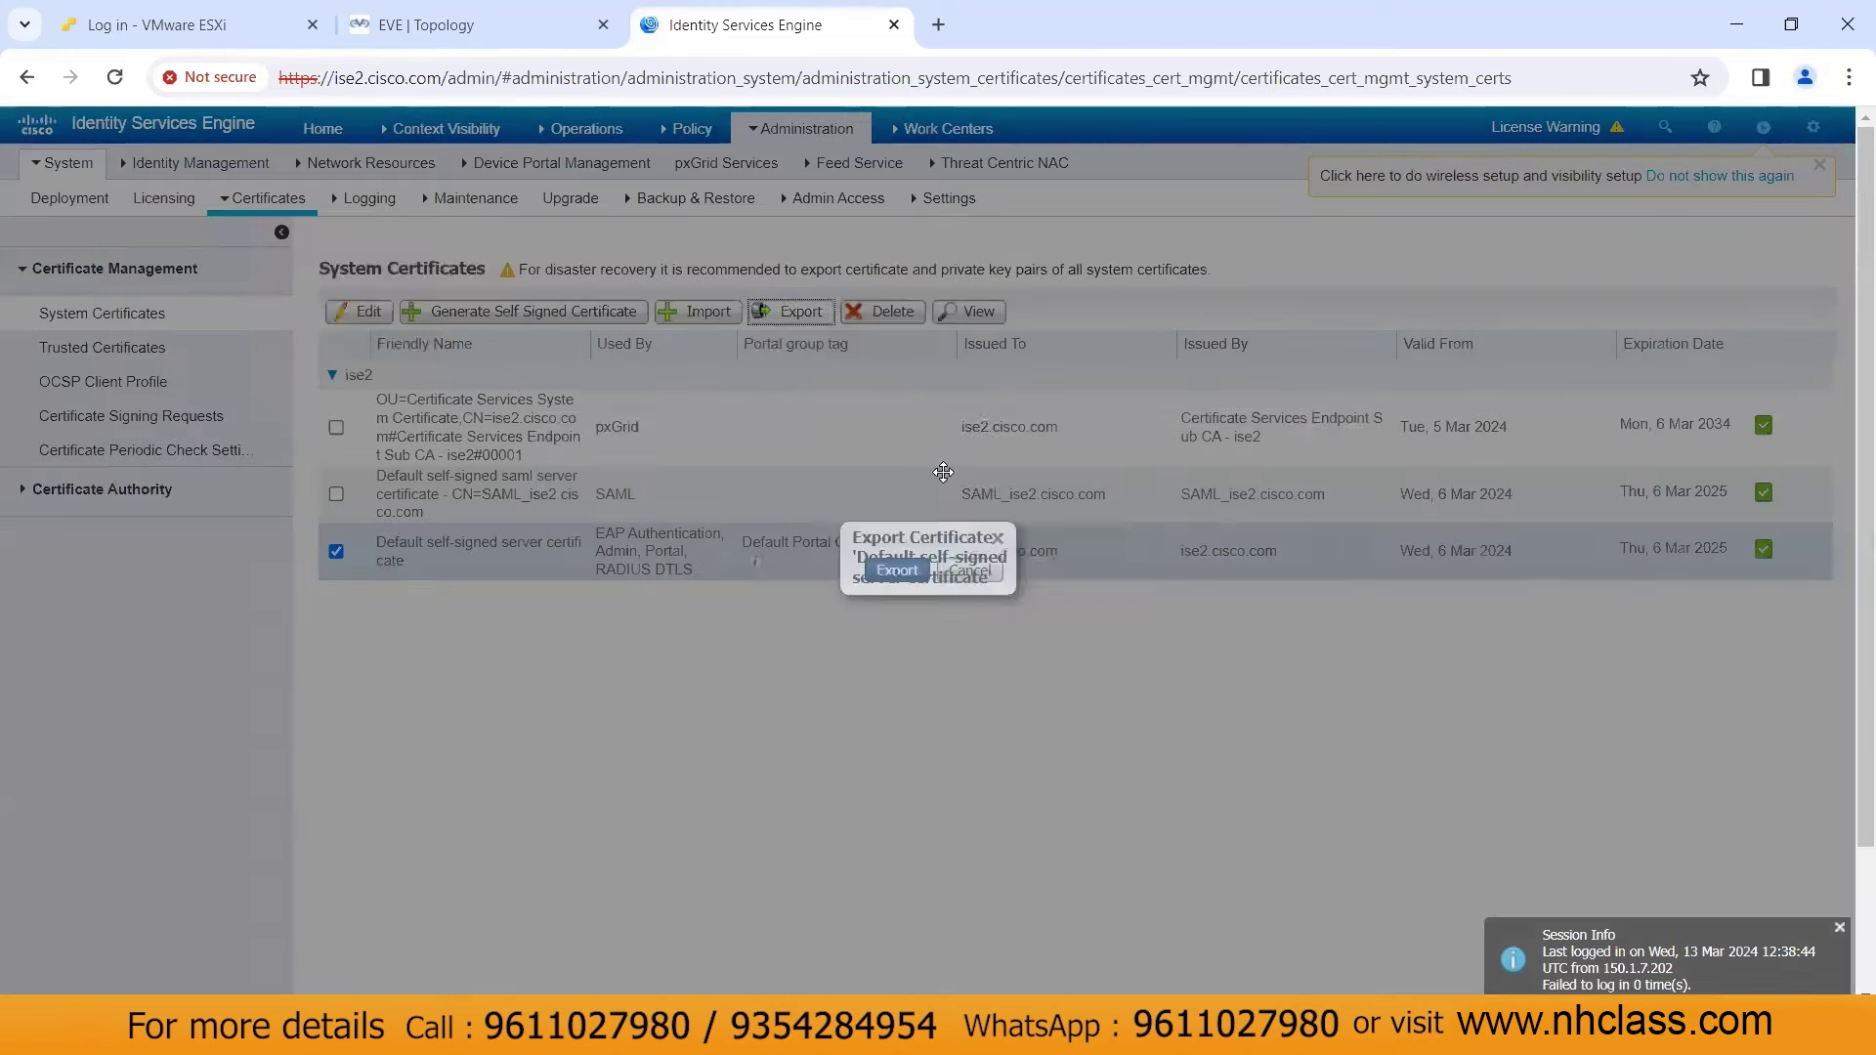
pyautogui.click(1191, 680)
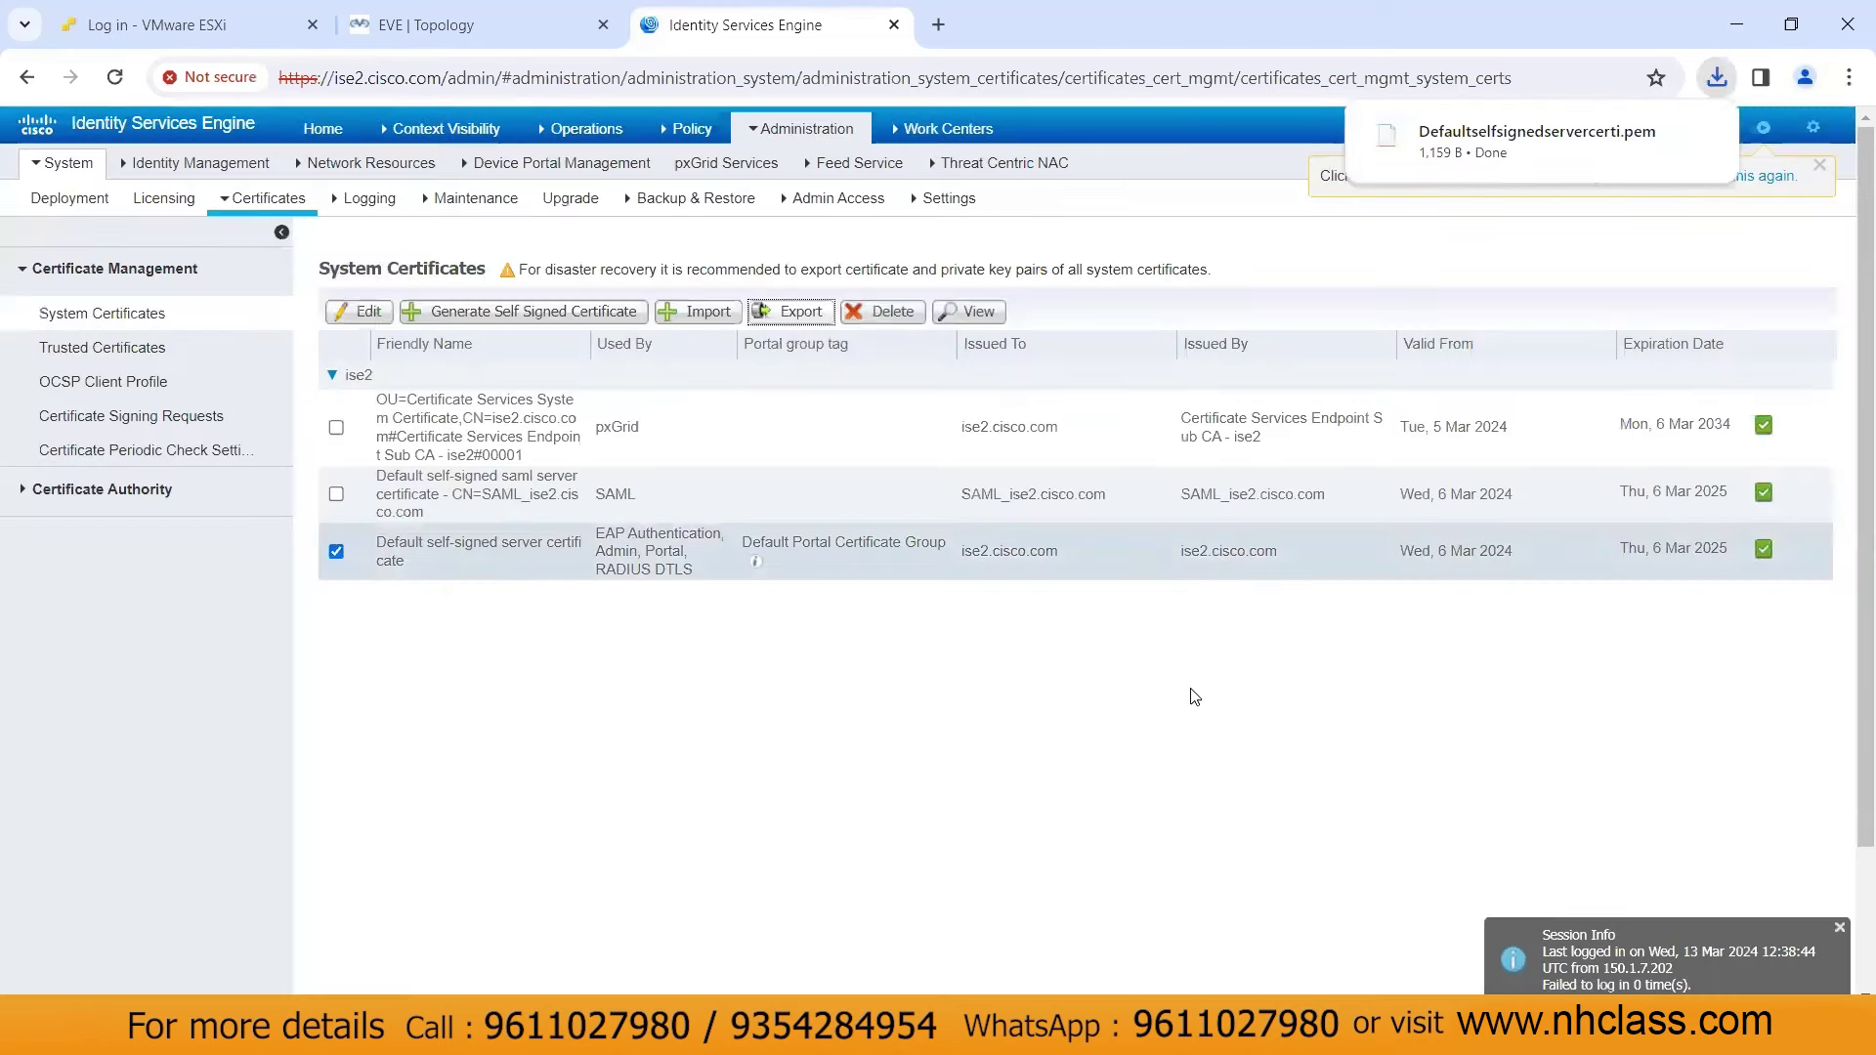
# Open the Downloads folder from Chrome's download history to check Defaultselfsignedservercerti.pem, then close it
pyautogui.click(1712, 89)
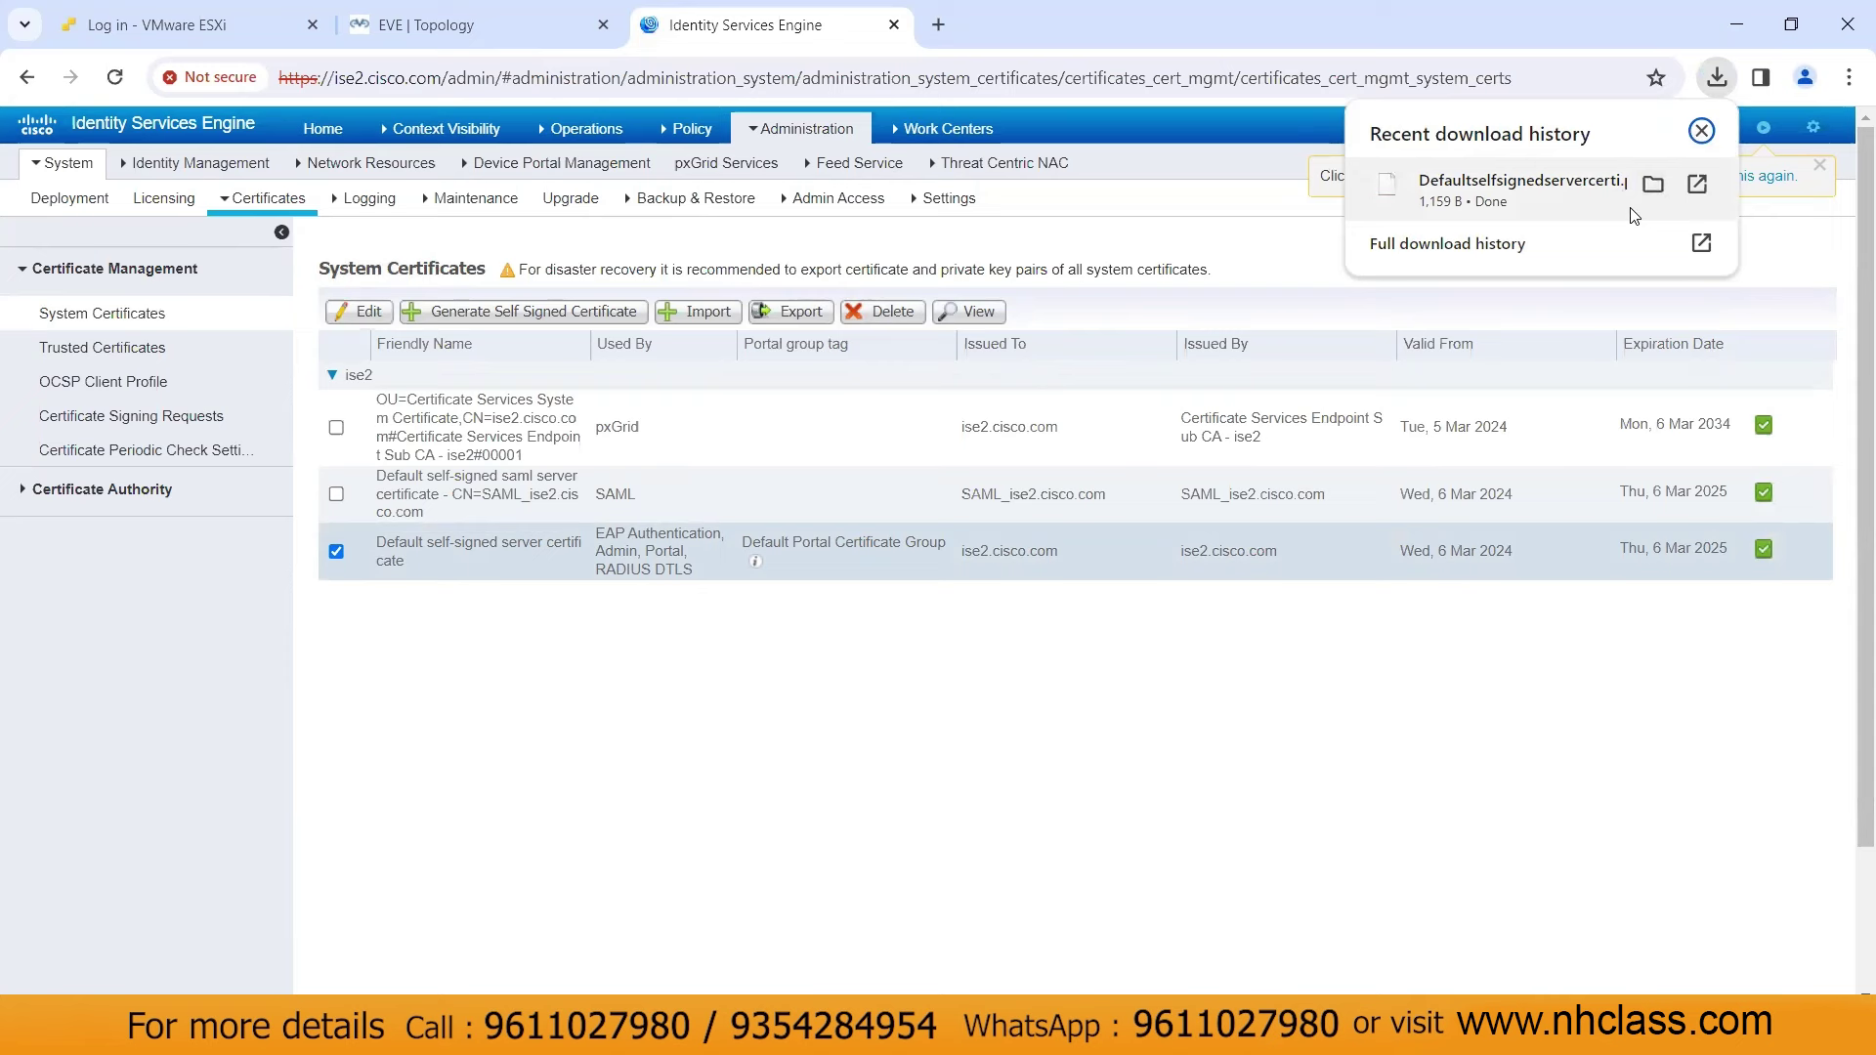
pyautogui.click(1651, 183)
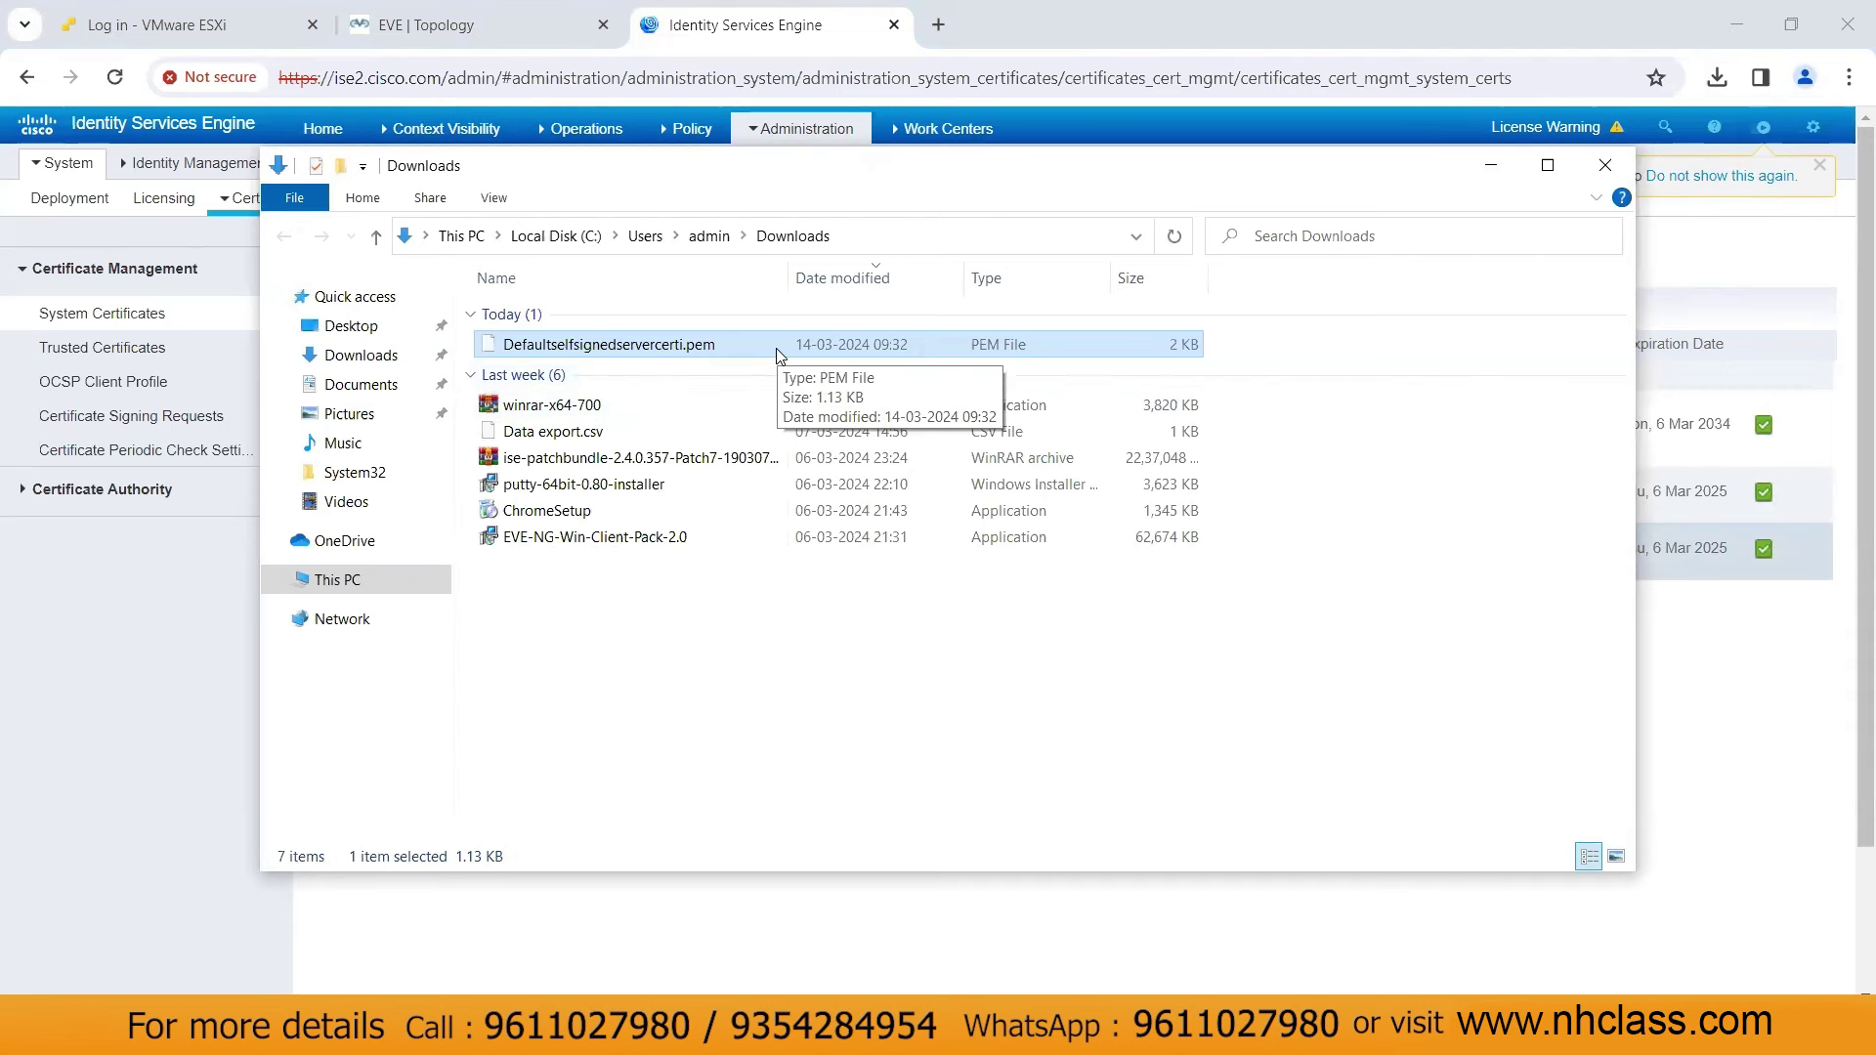
pyautogui.click(1605, 166)
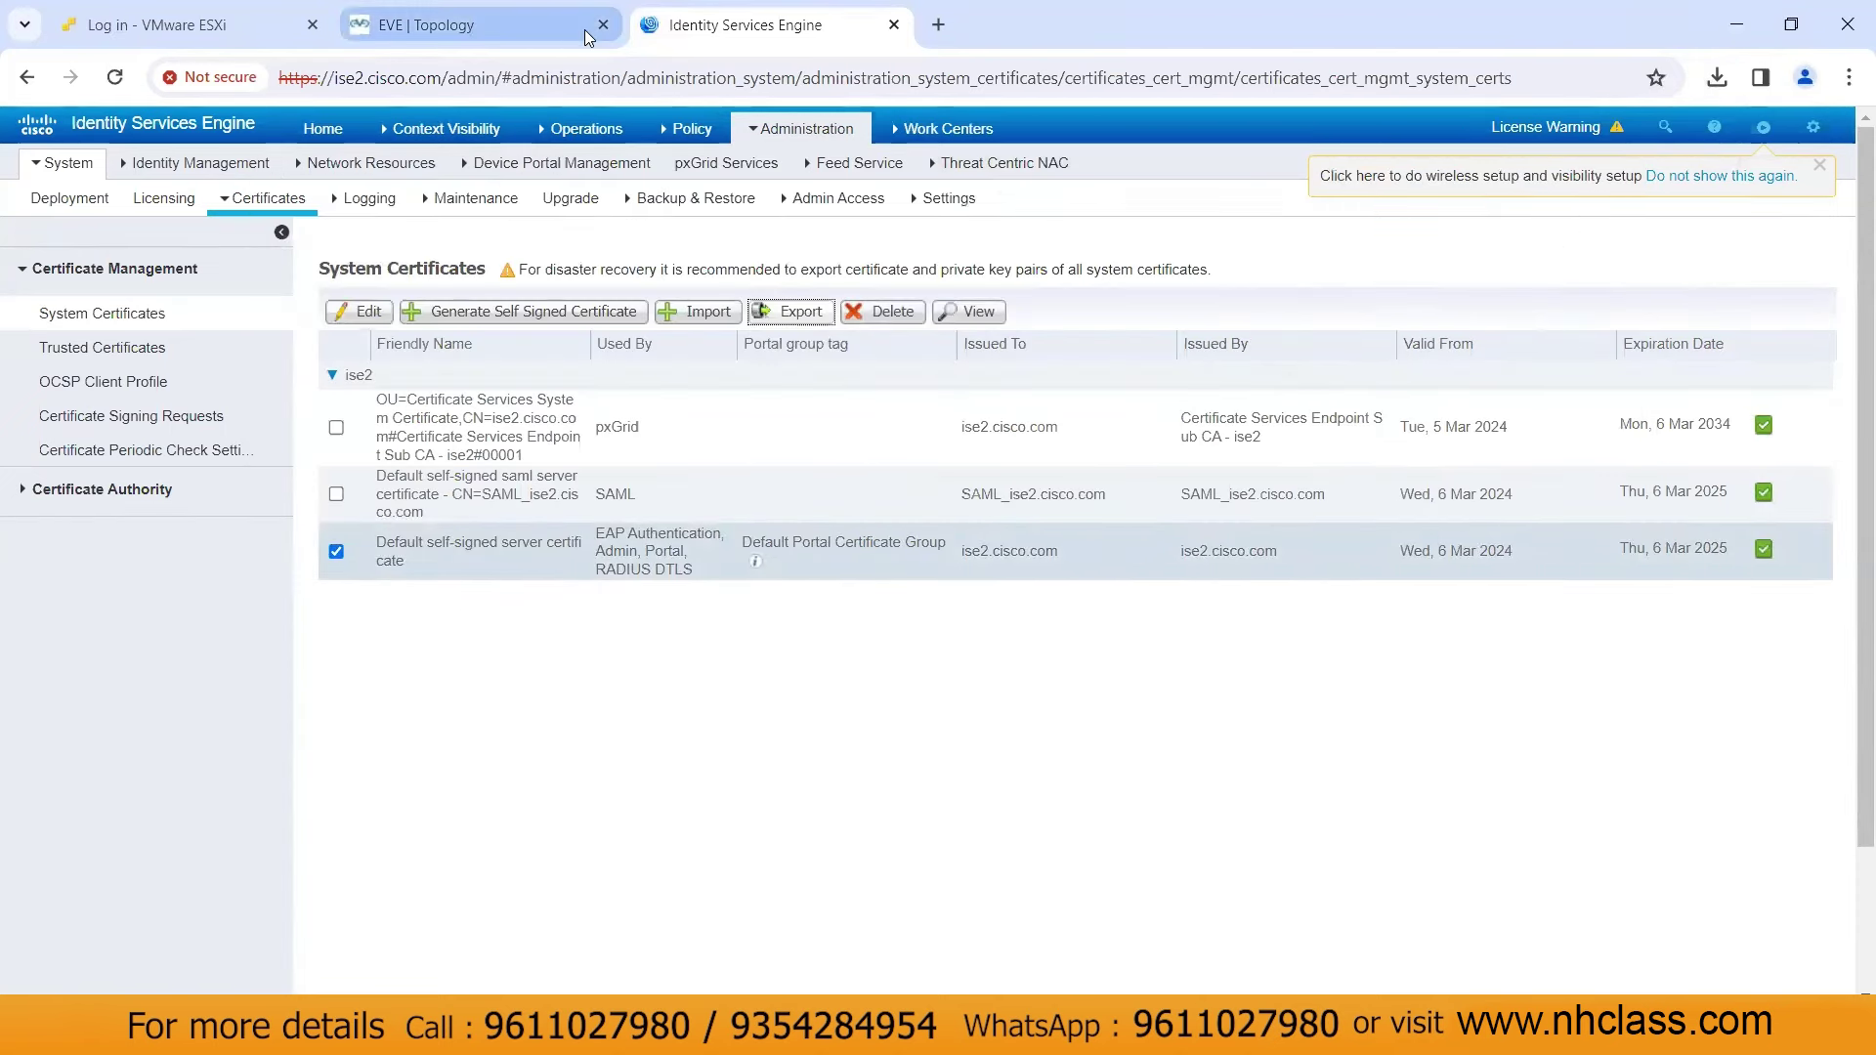
# In the DOT1x VM, ping 150.1.7.111 from a Command Prompt, stopping after the first reply
pyautogui.moveTo(985, 1035)
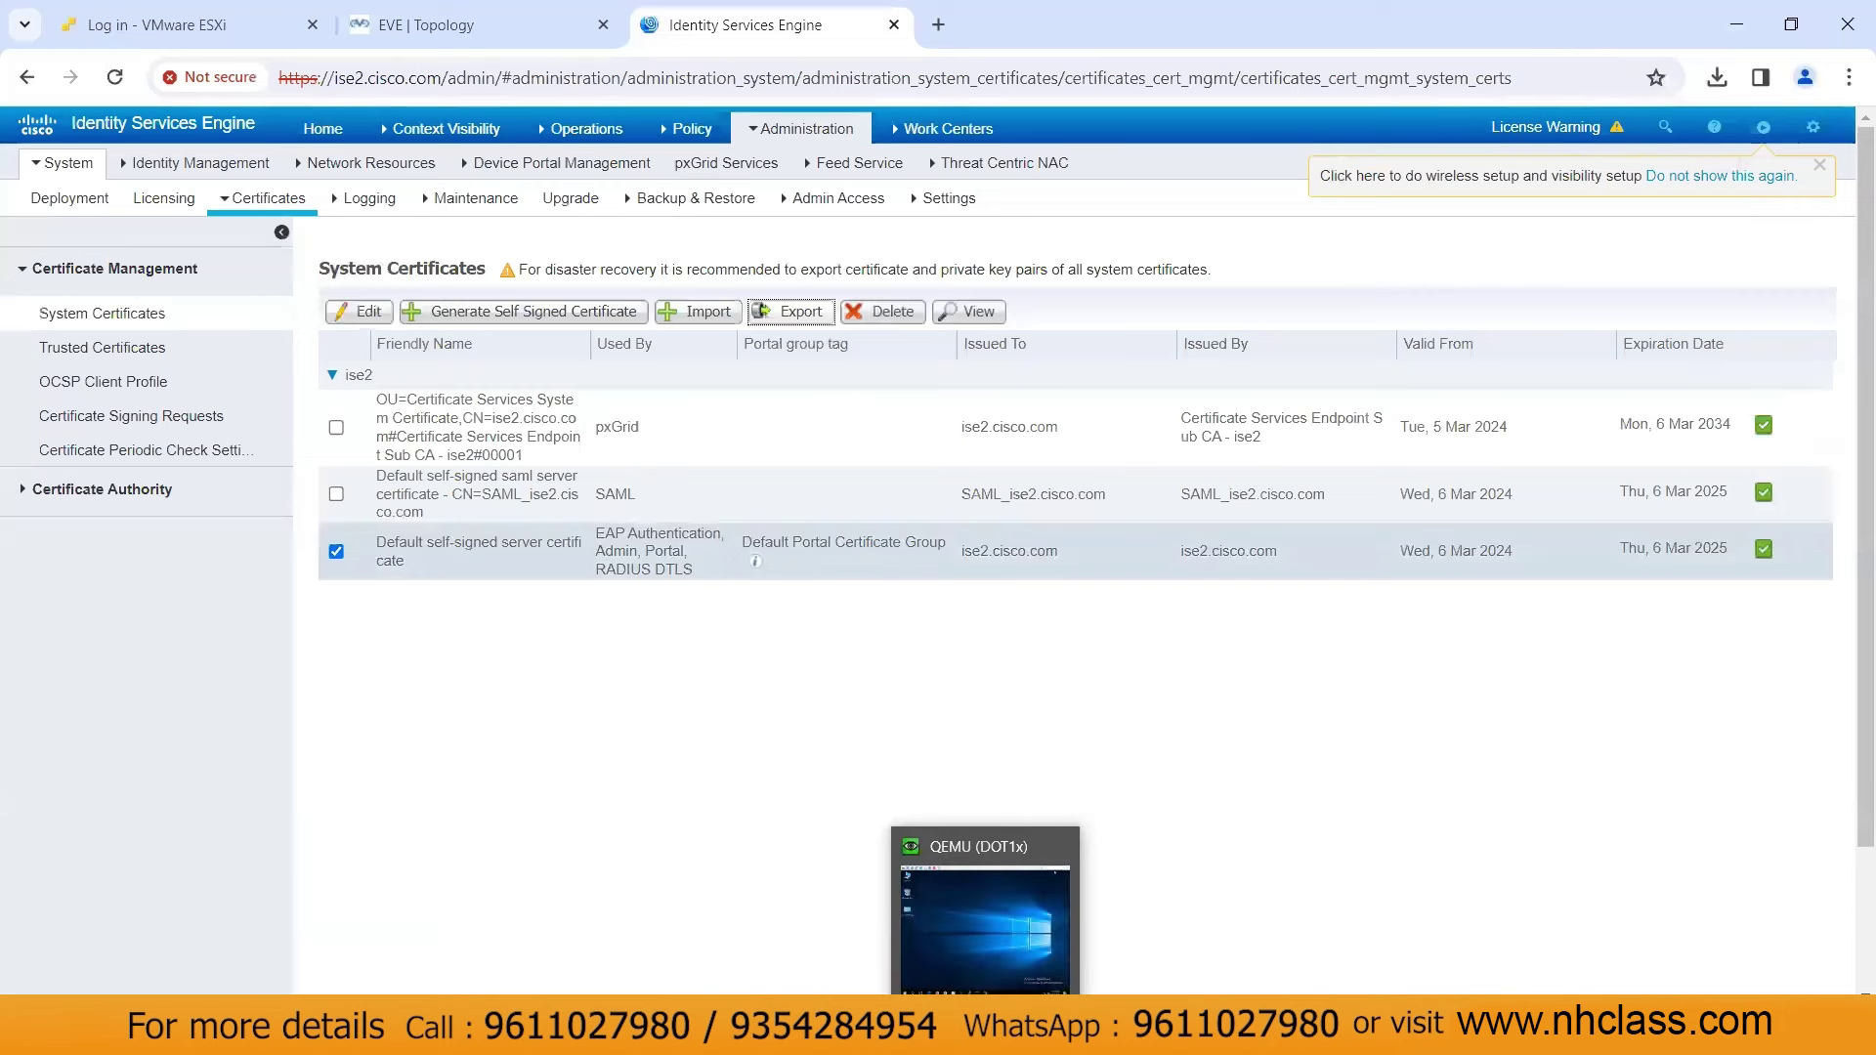
pyautogui.click(985, 928)
pyautogui.moveTo(1433, 896); pyautogui.dragTo(1466, 938)
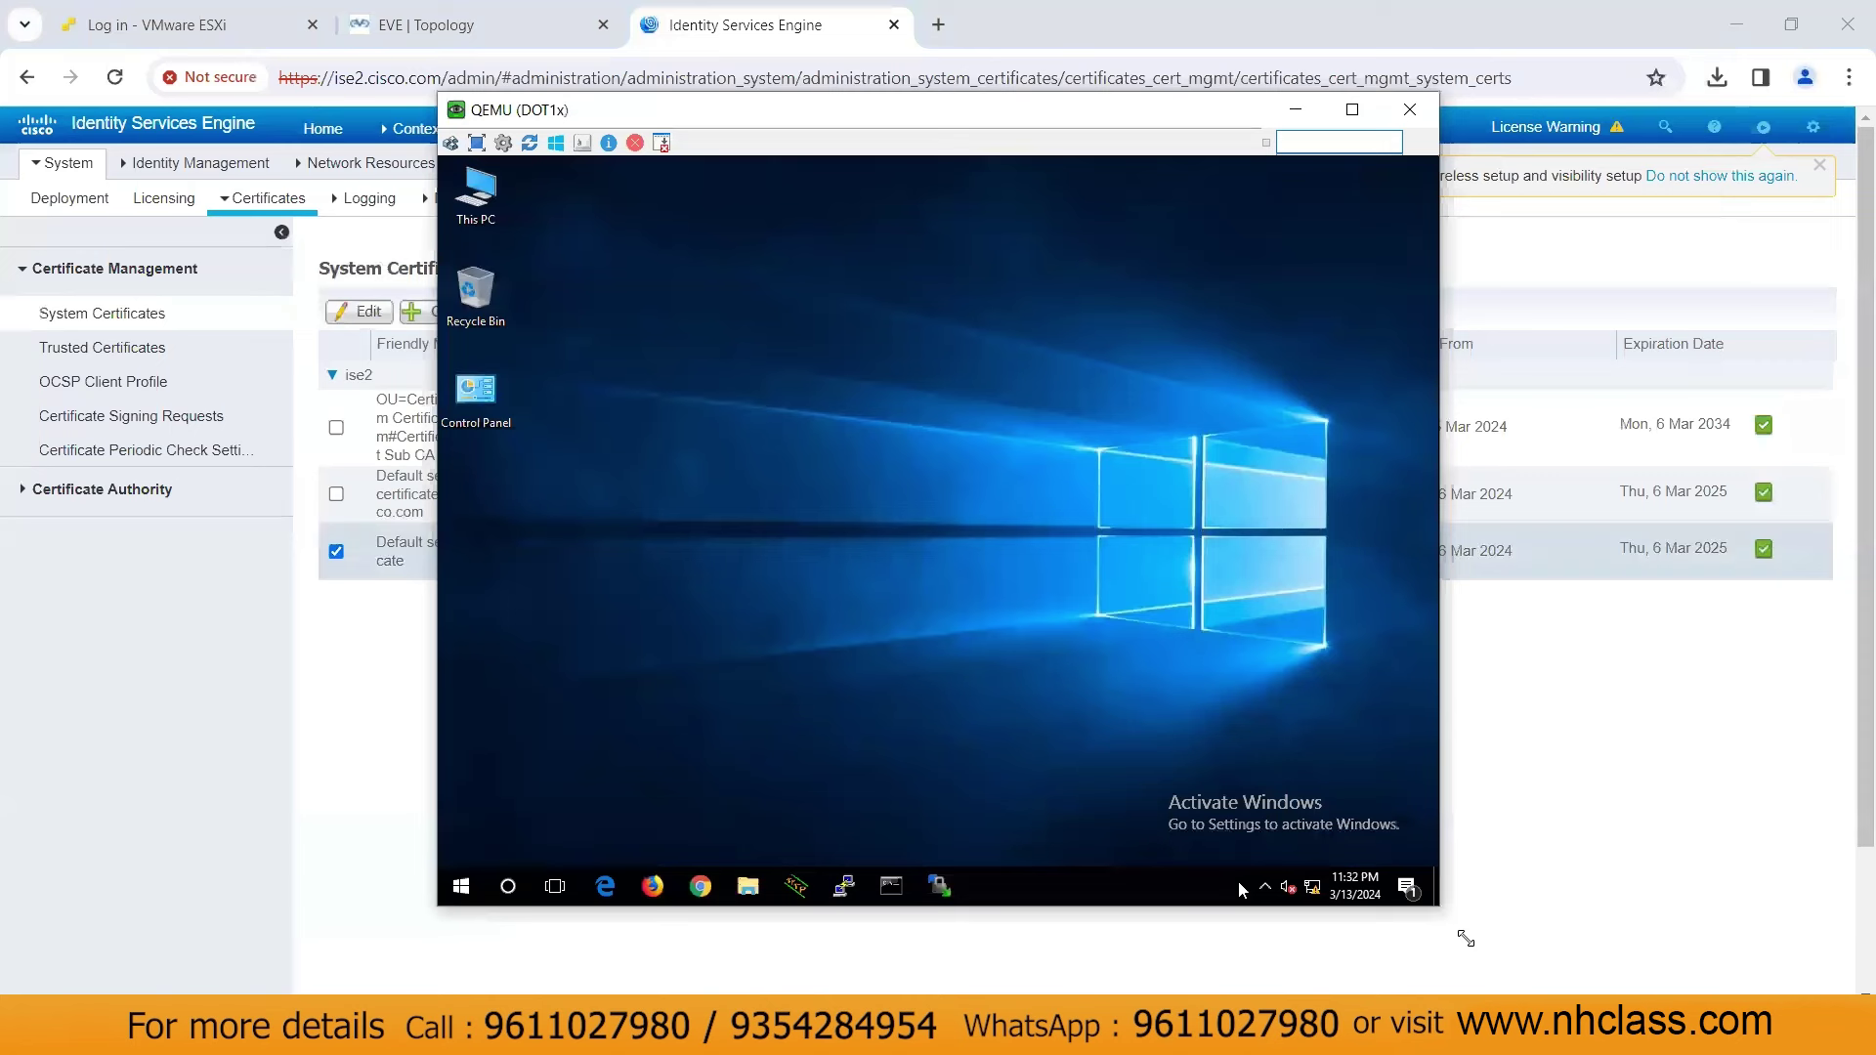
pyautogui.click(891, 886)
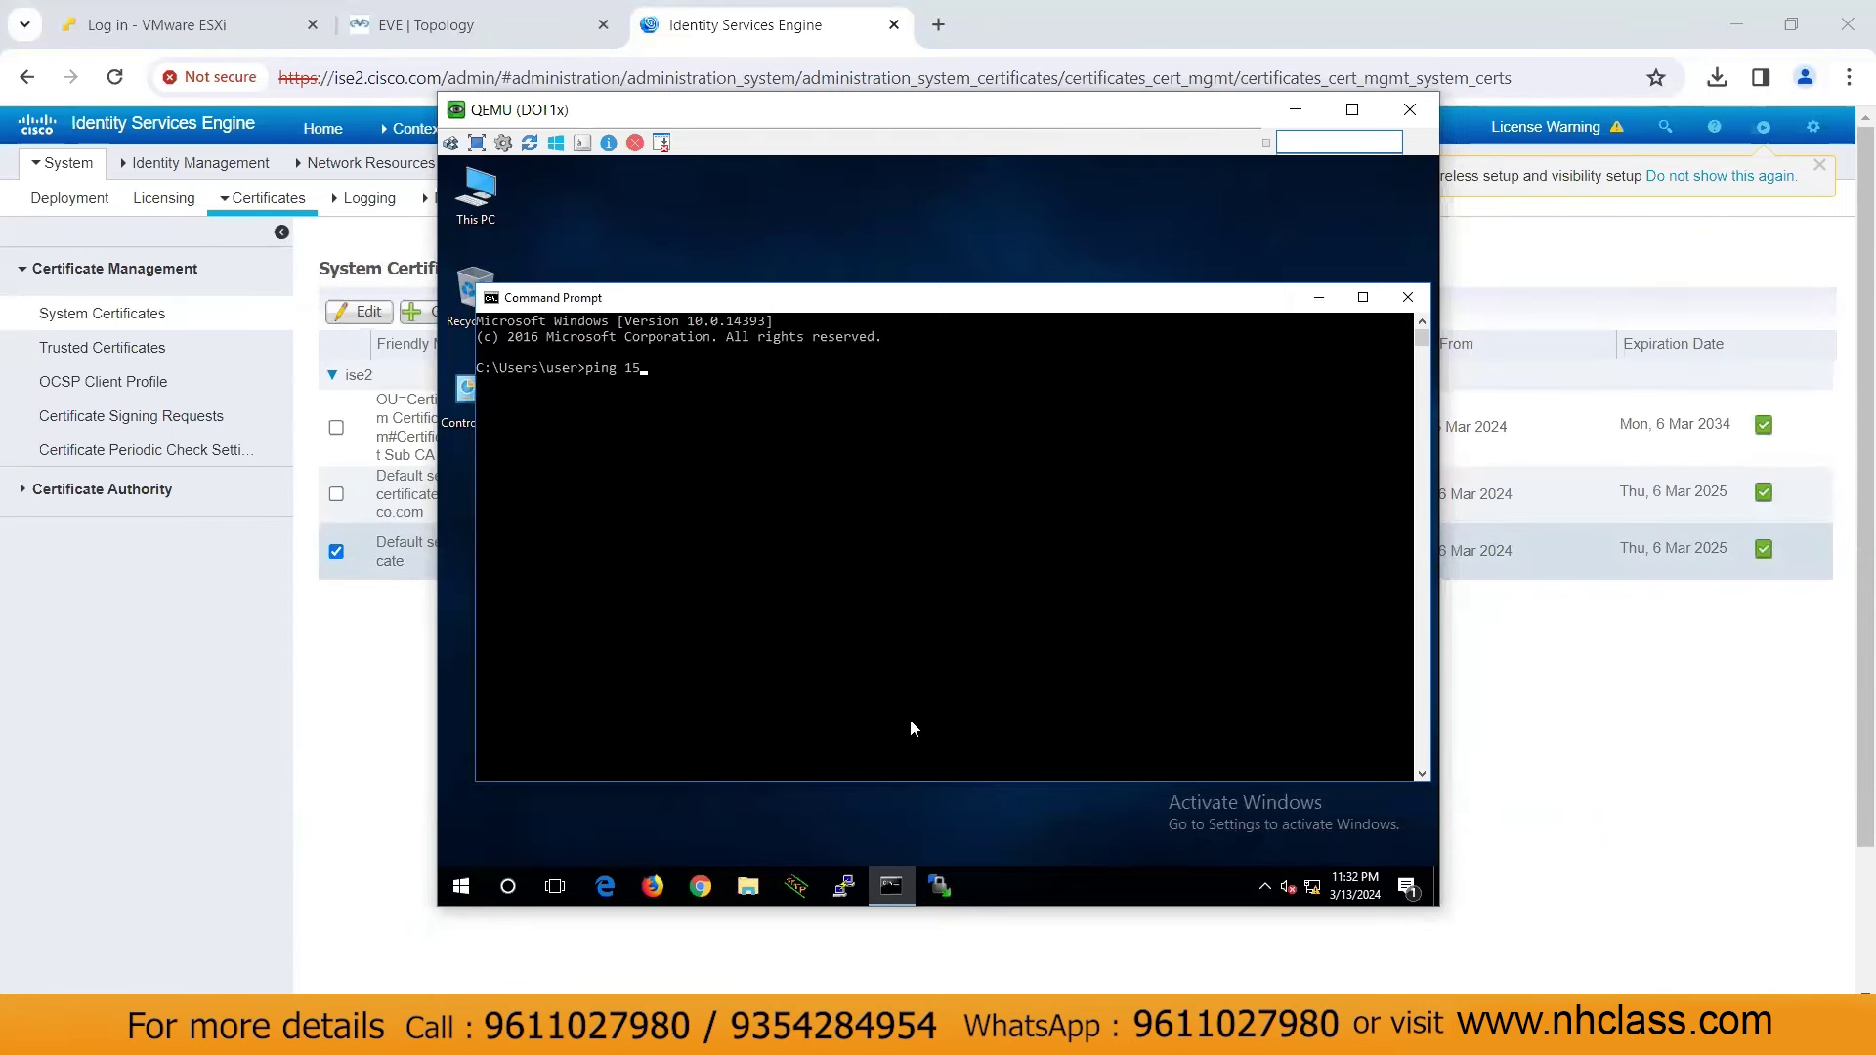
pyautogui.write('150.1.7.111')
pyautogui.press('Return')
pyautogui.hotkey('ctrl', 'c')
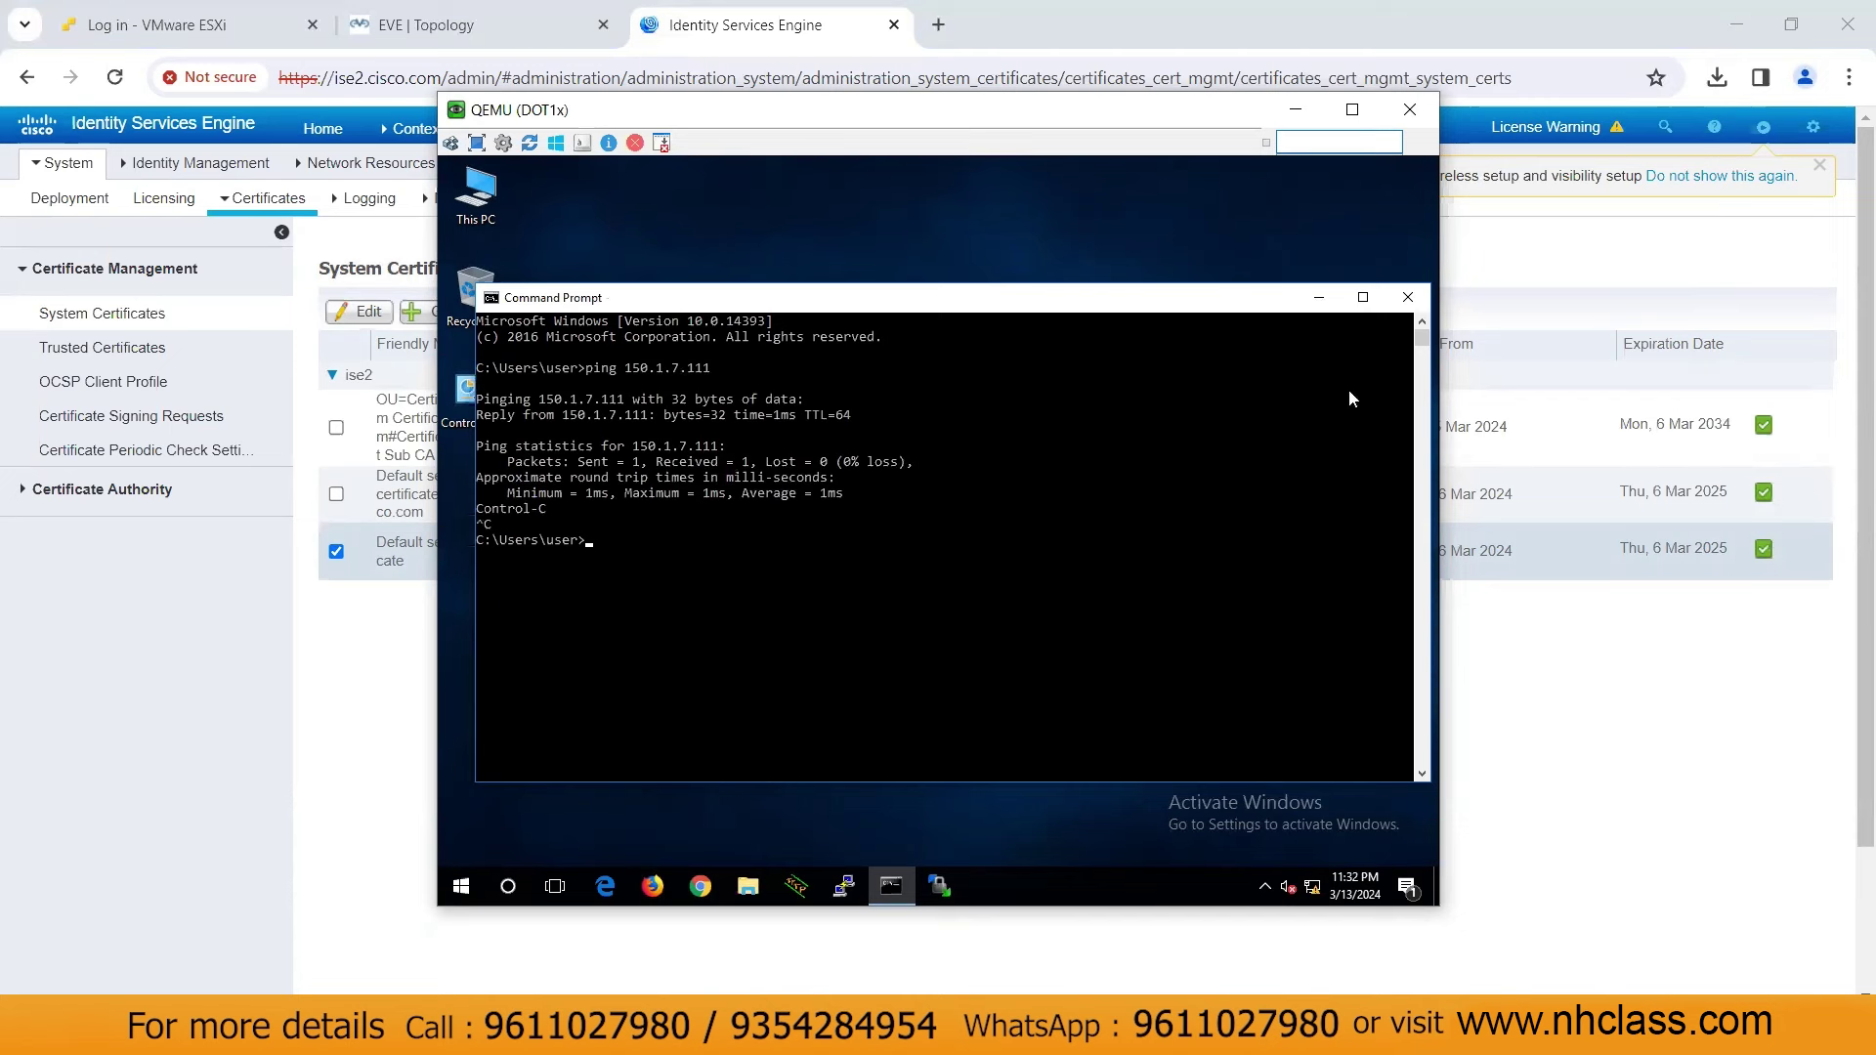
pyautogui.click(1319, 298)
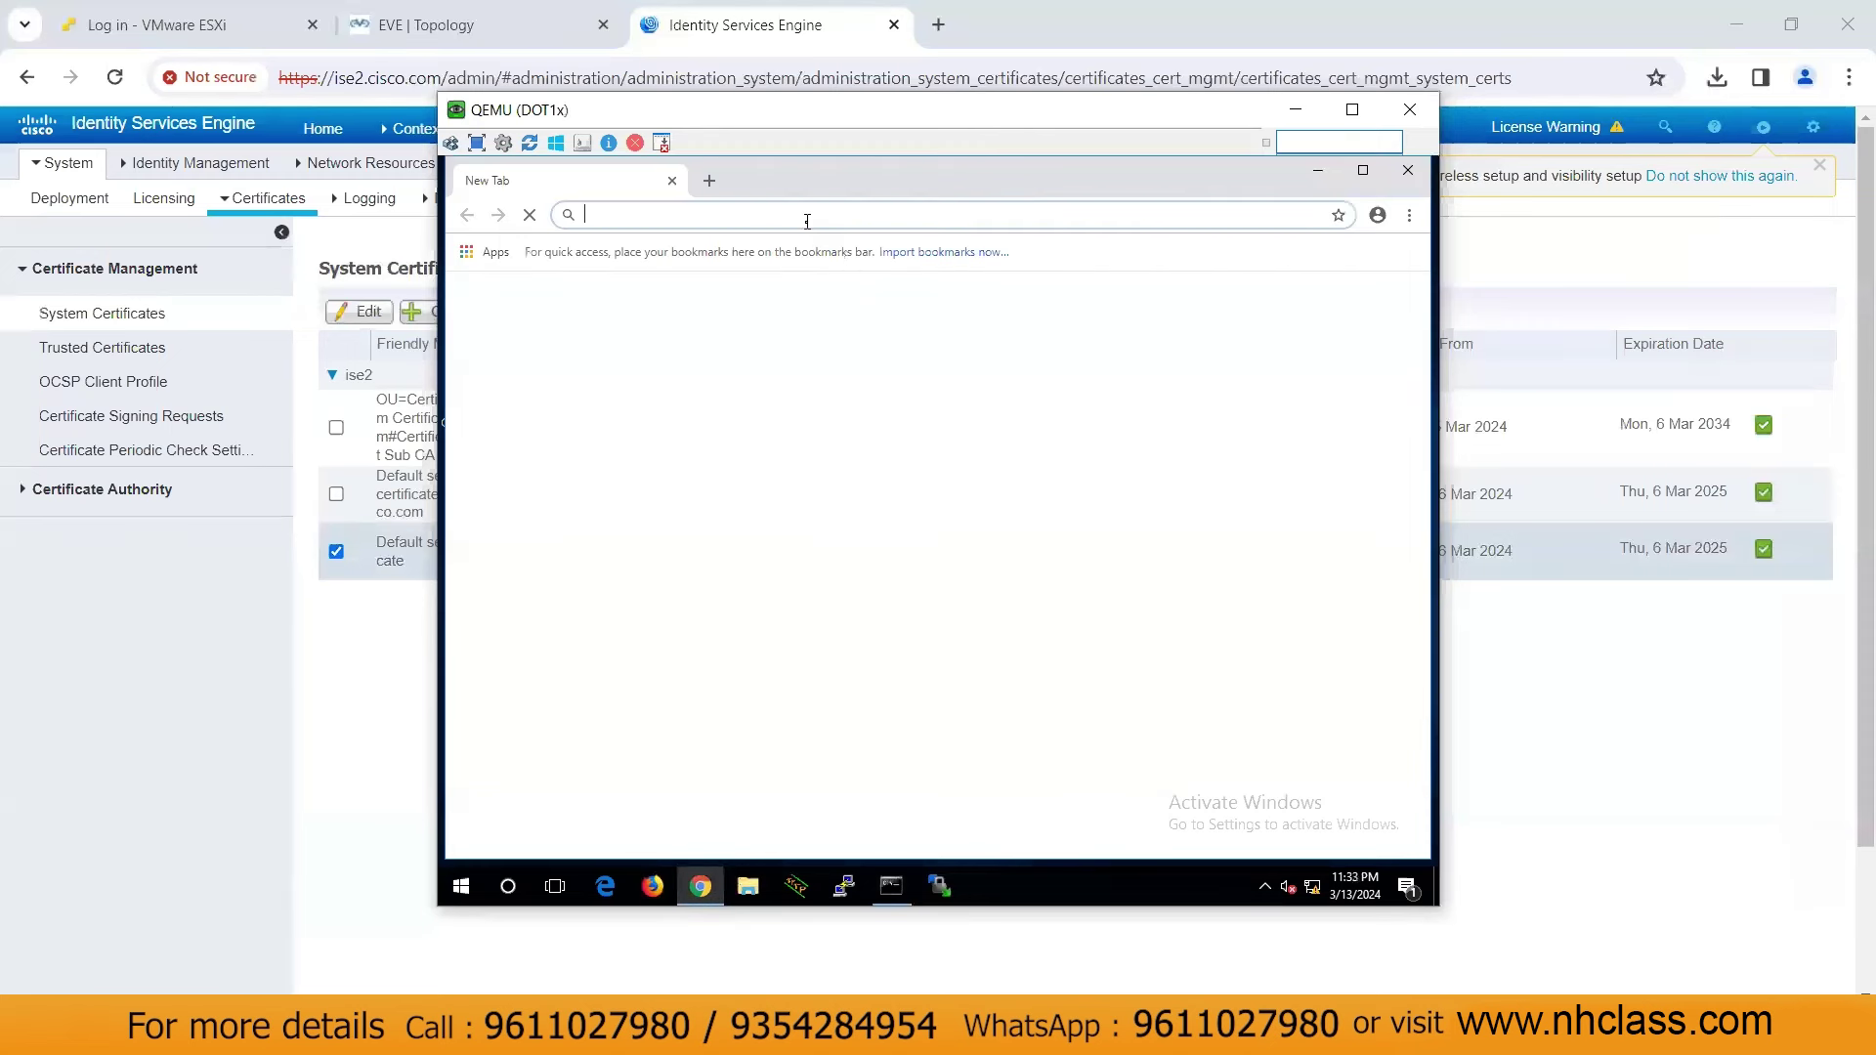
pyautogui.write('https://150')
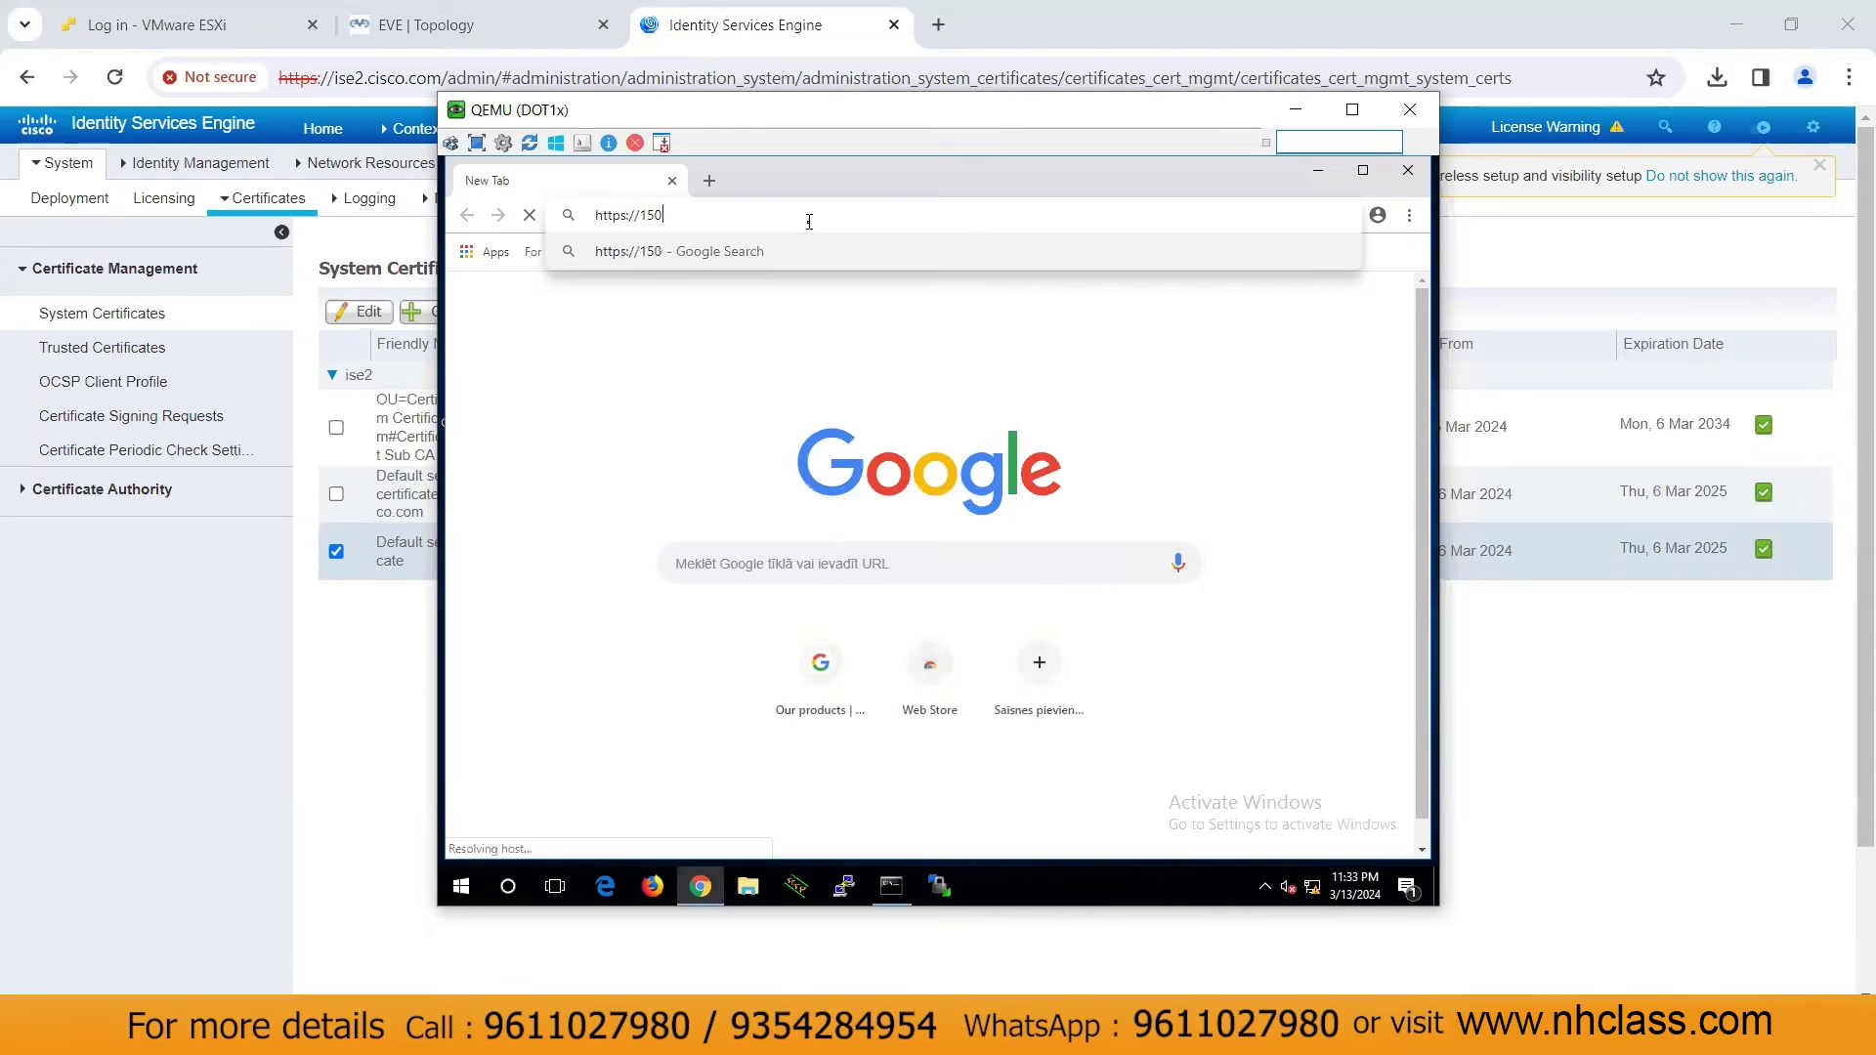
pyautogui.write('.1.7.111')
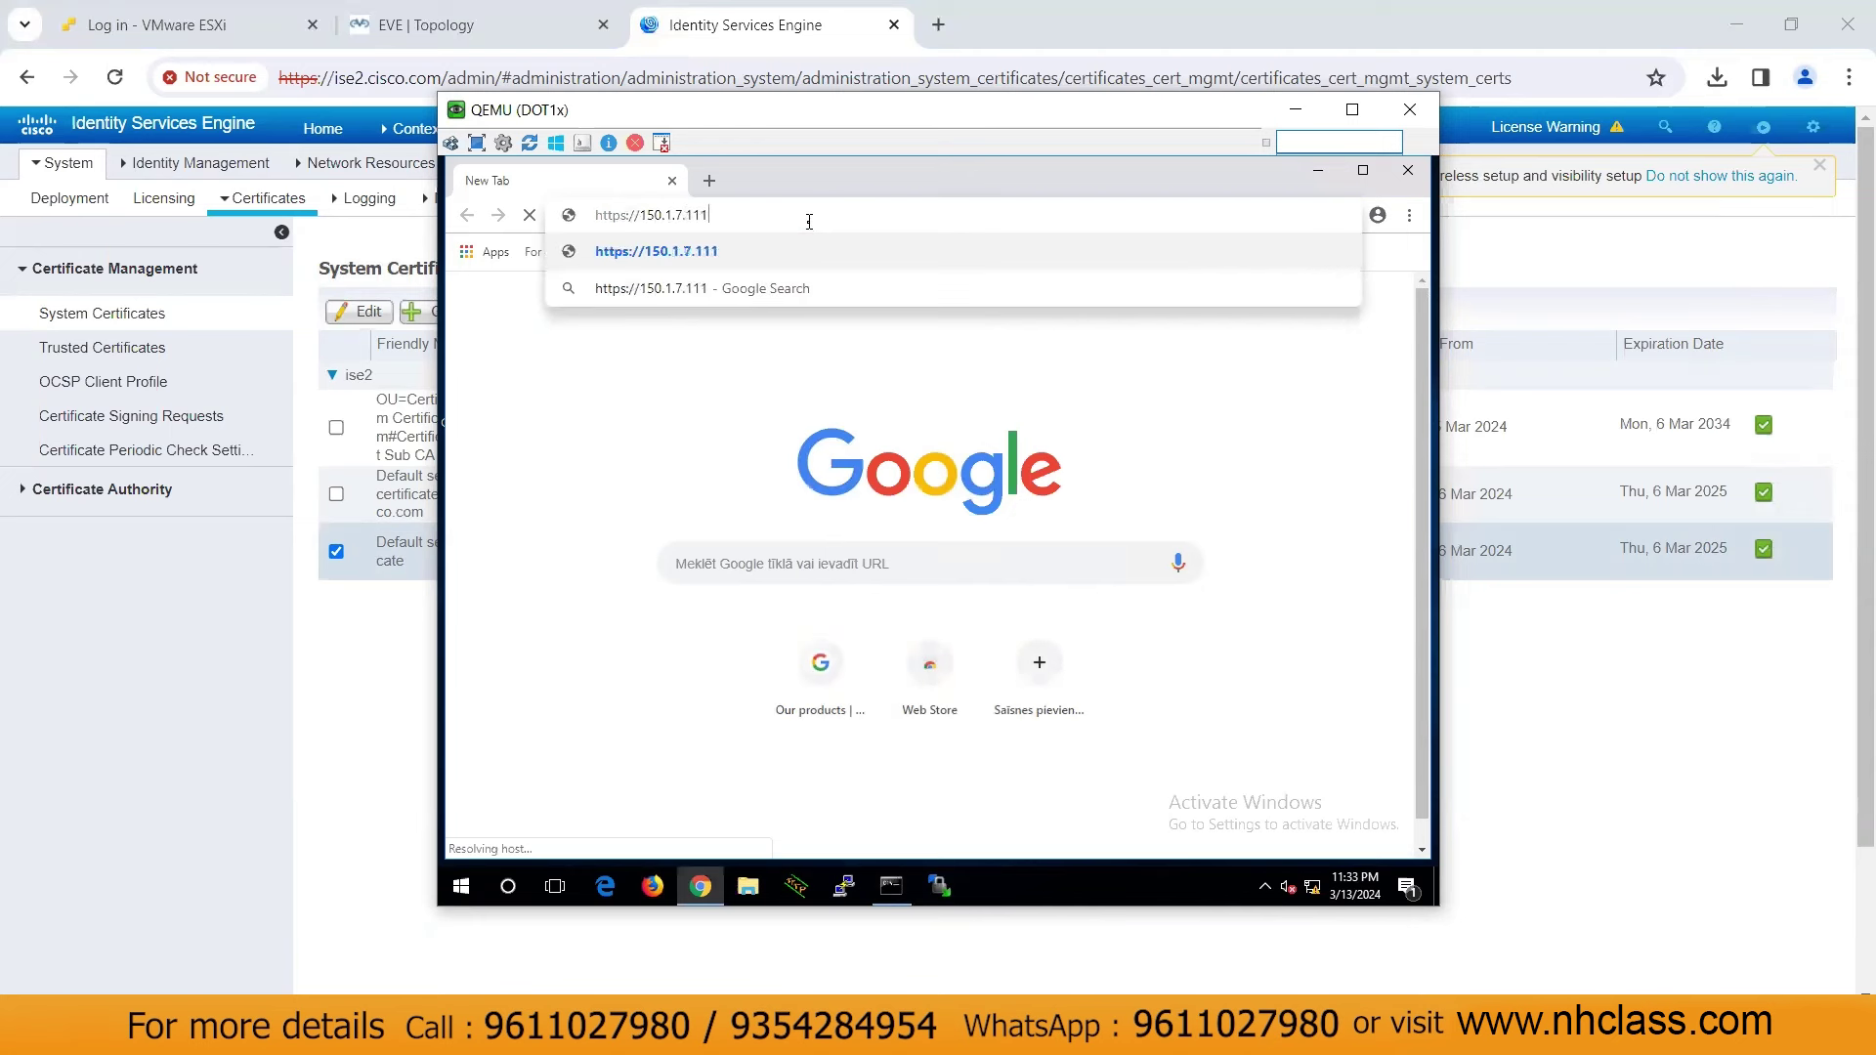
pyautogui.press('Return')
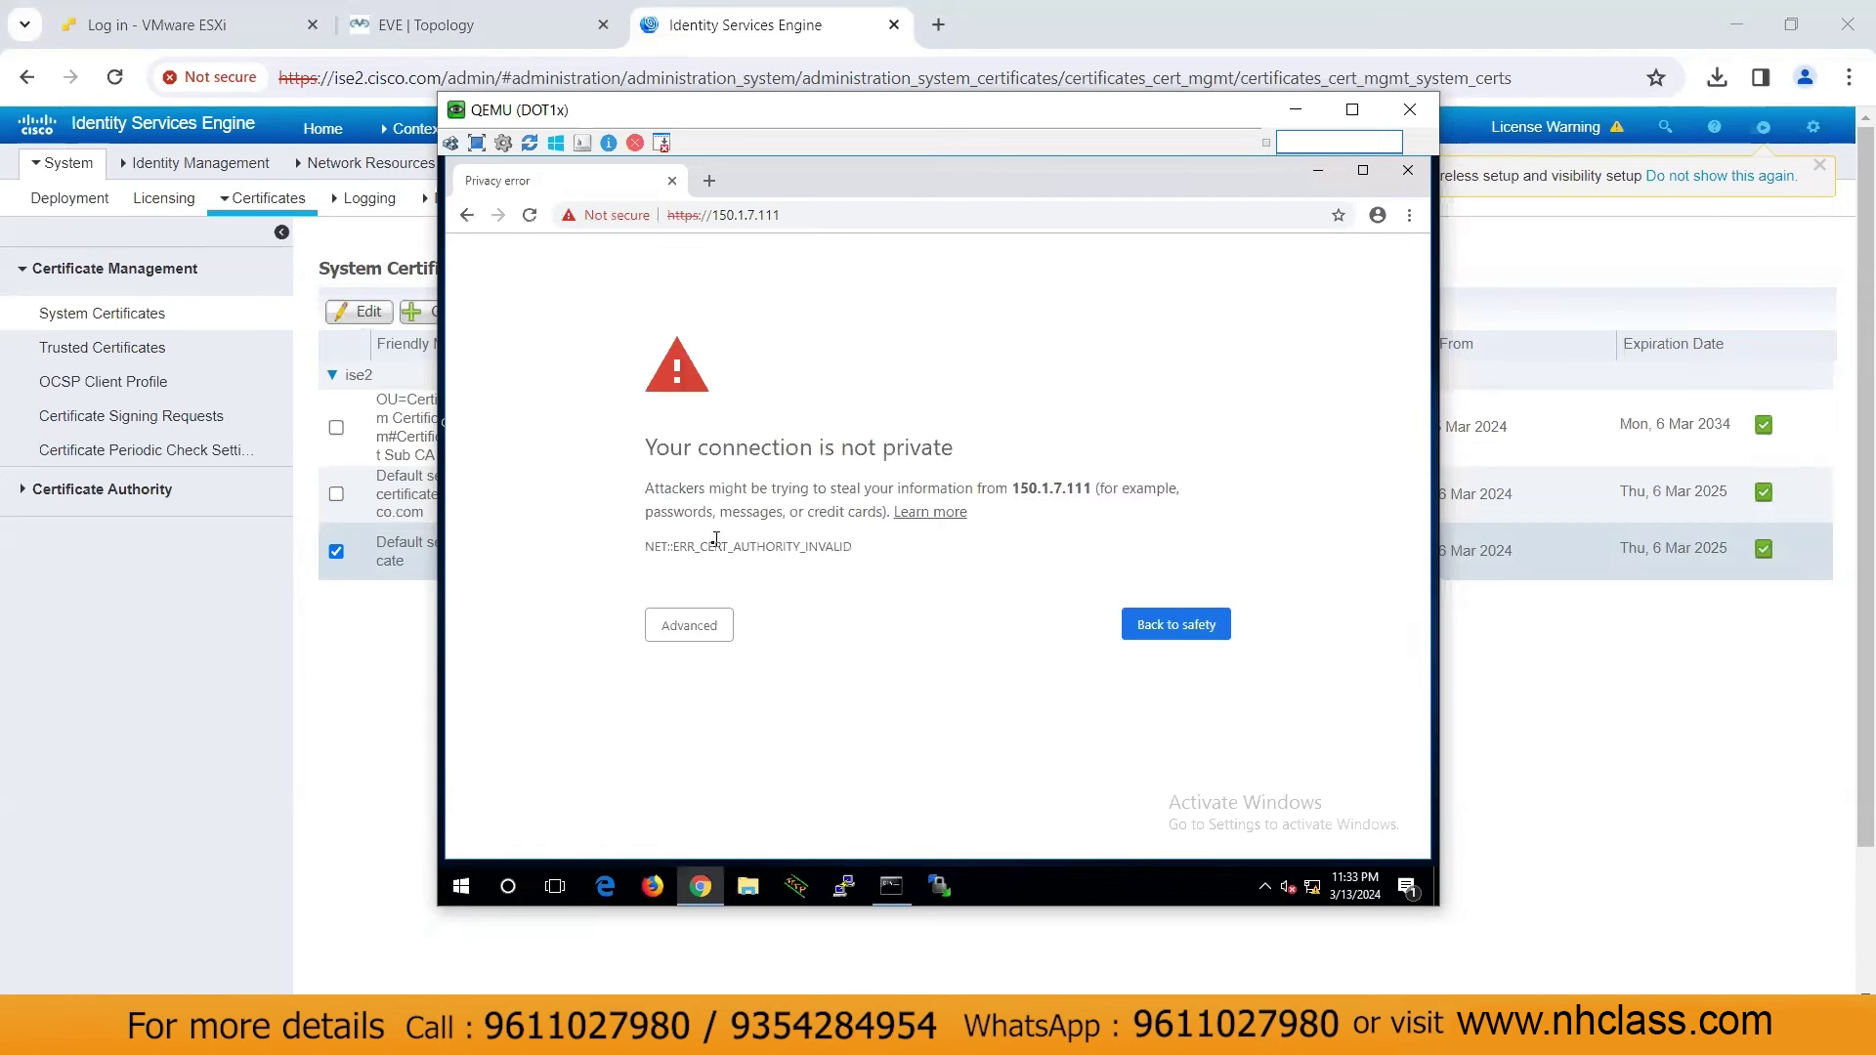
pyautogui.click(687, 631)
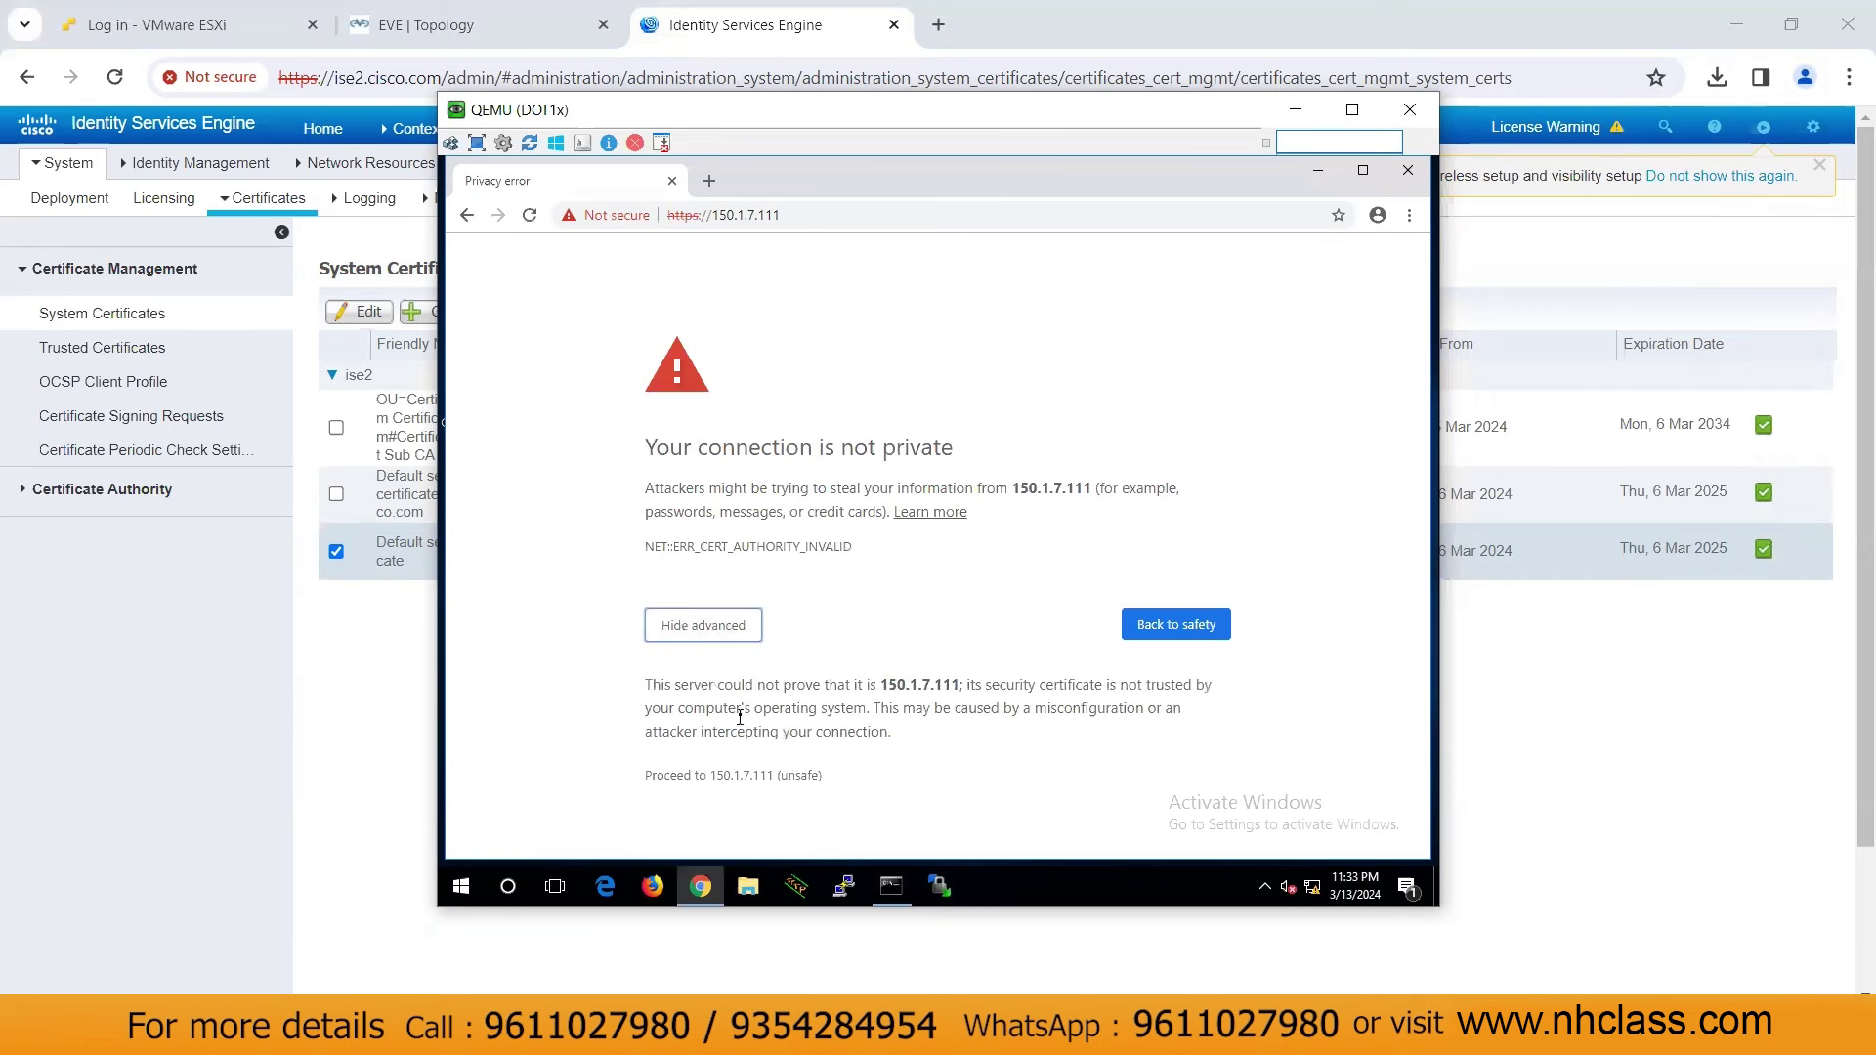
pyautogui.click(754, 777)
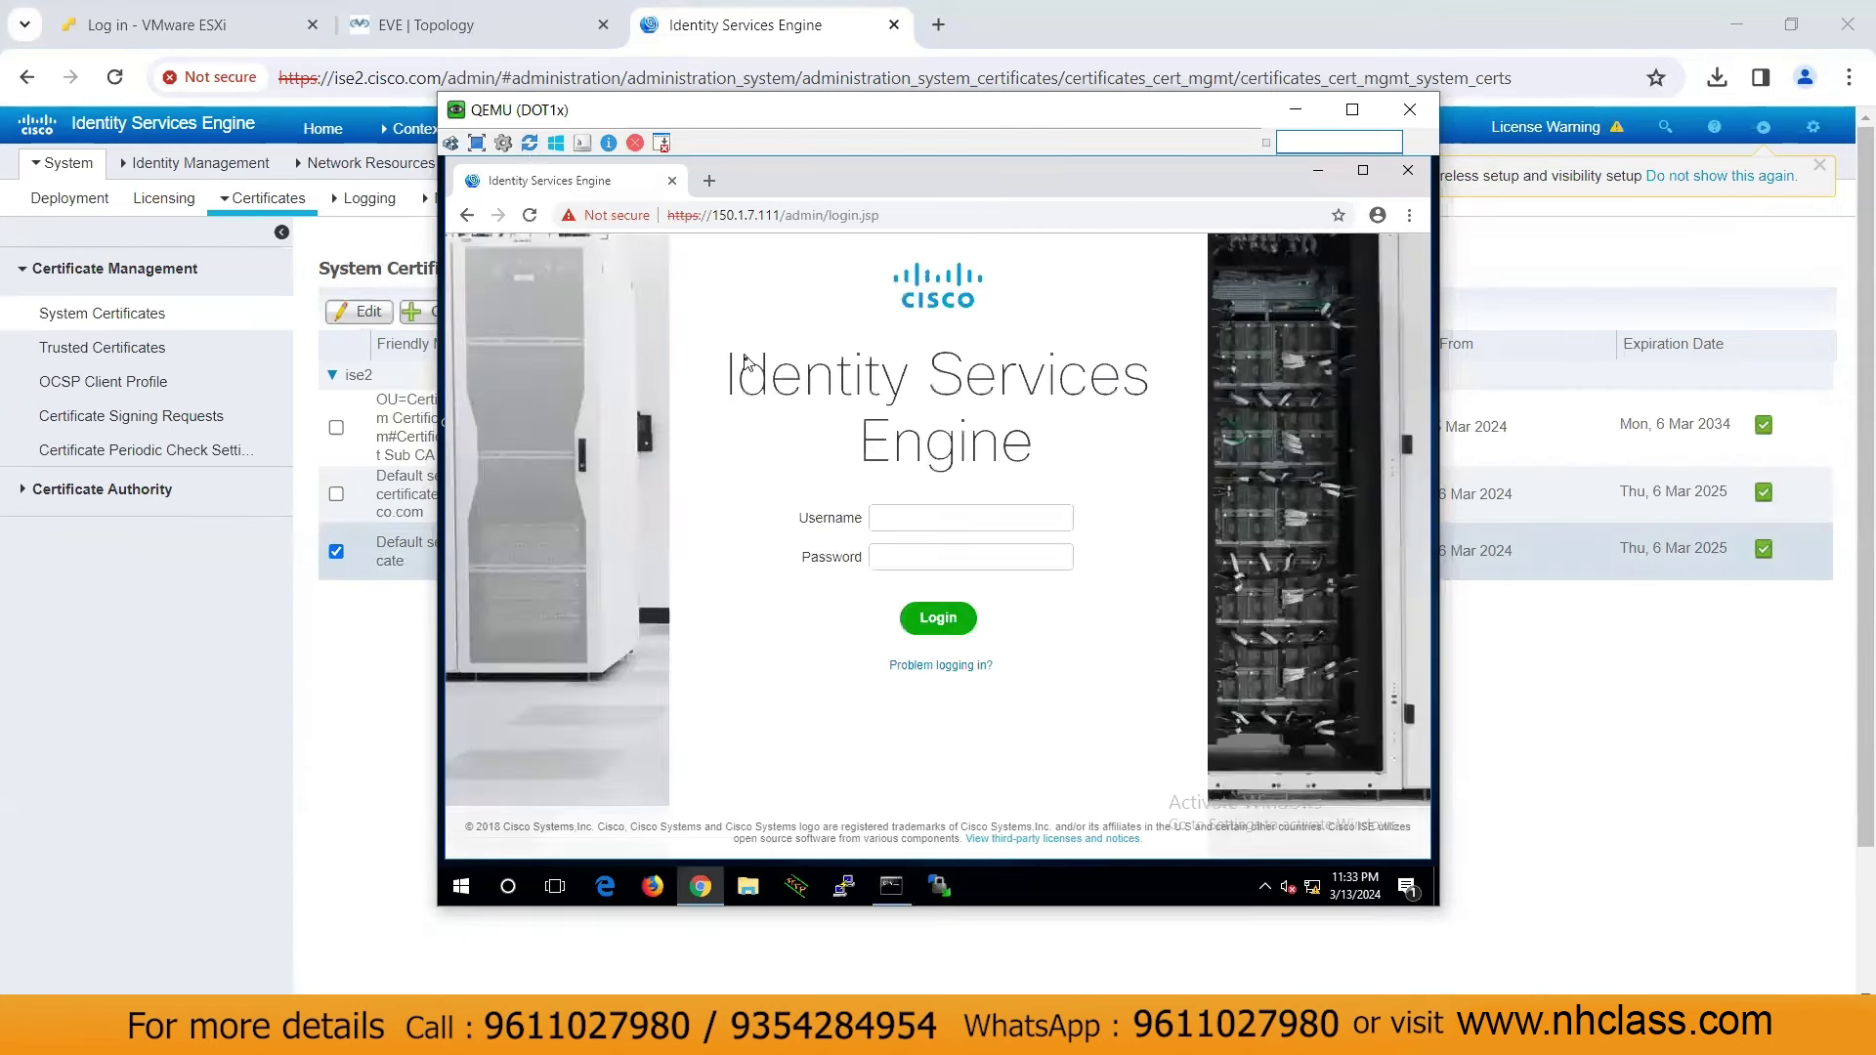
# Sign in to the ISE admin portal with the admin username and password
pyautogui.click(919, 516)
pyautogui.write('adminCisco123')
pyautogui.press('Return')
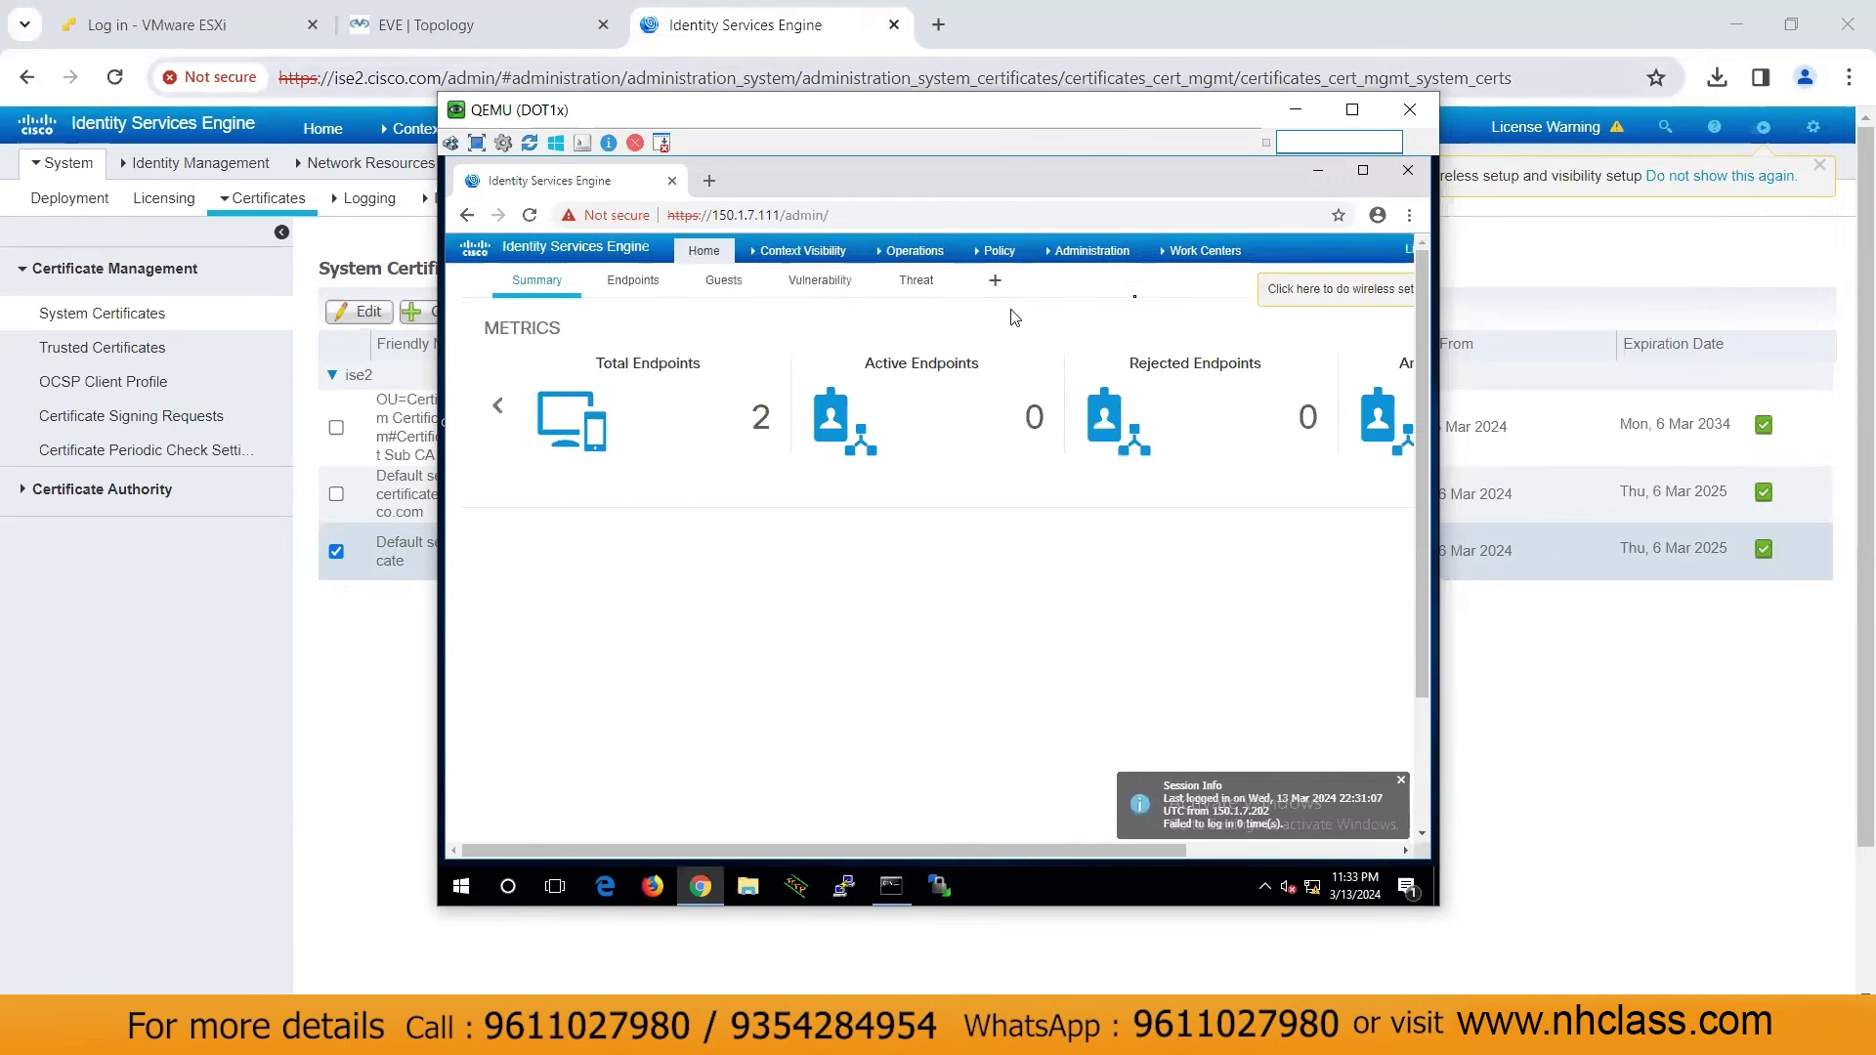
# Export the Default self-signed server certificate, certificate only, as a .pem download on the client
pyautogui.moveTo(1085, 256)
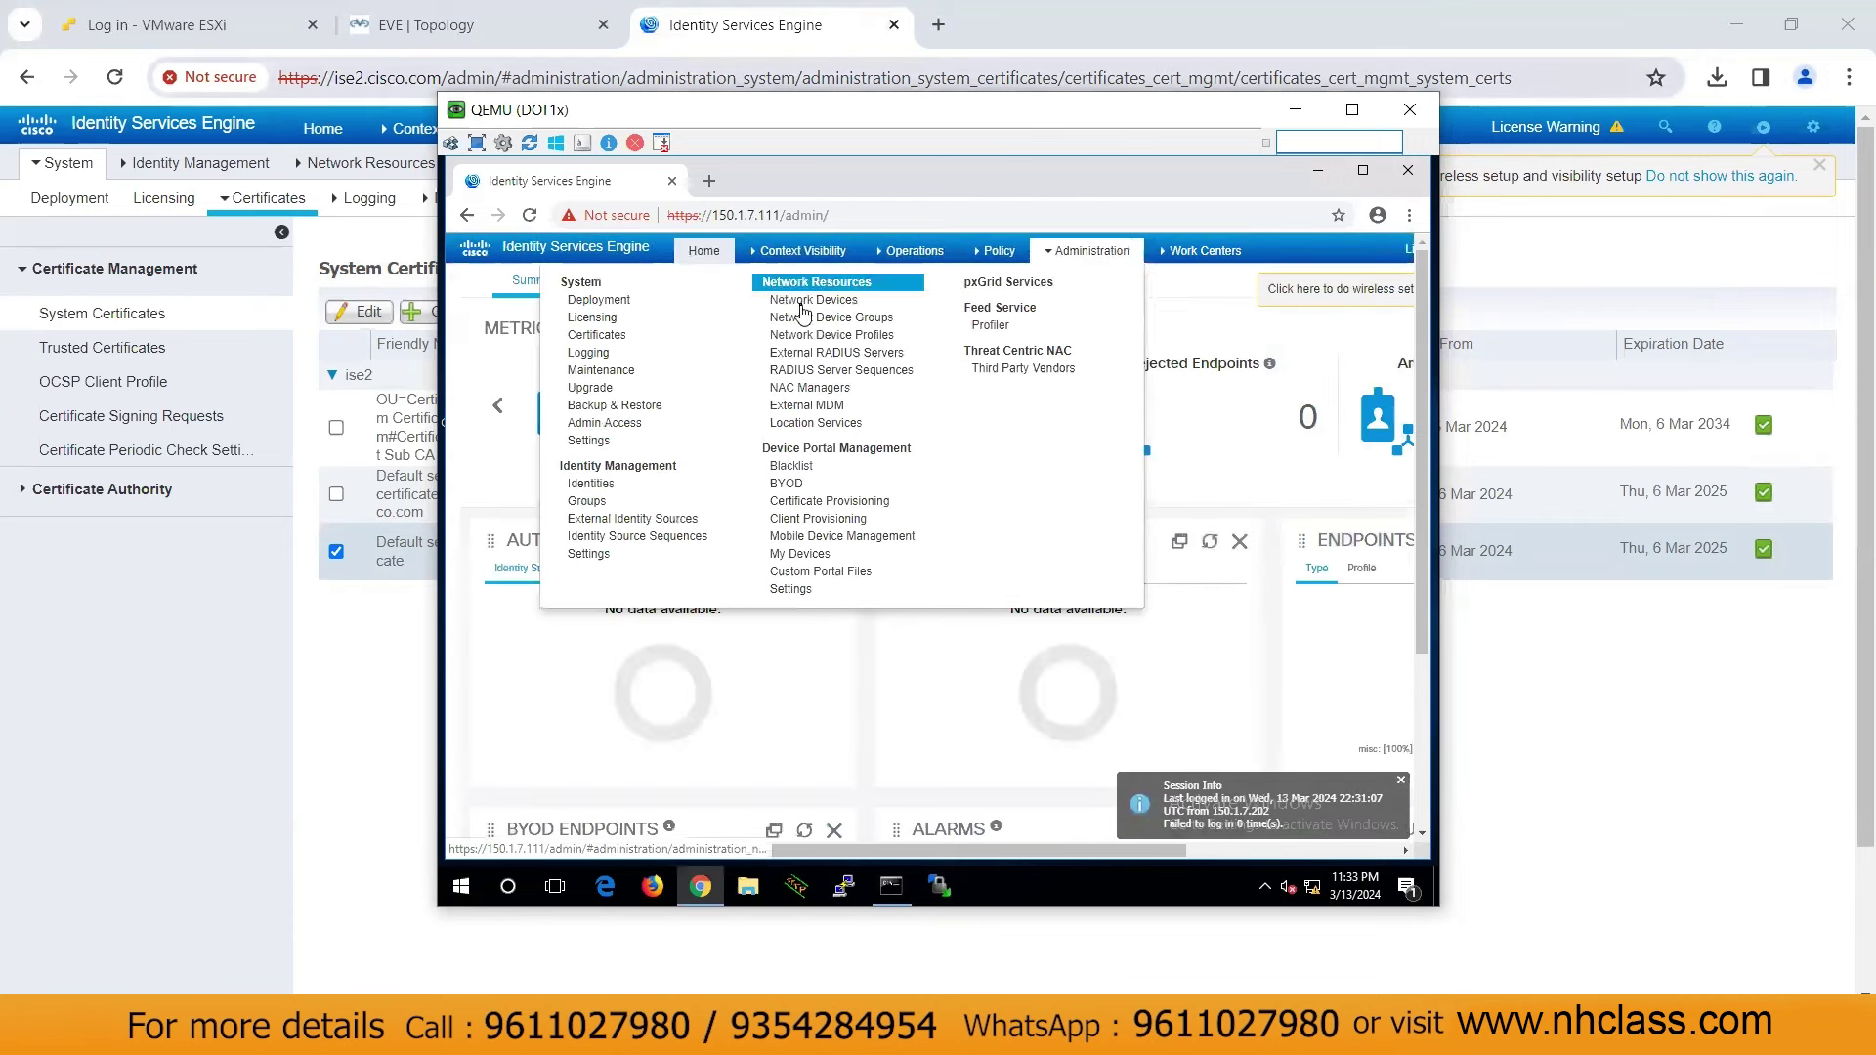
pyautogui.click(597, 340)
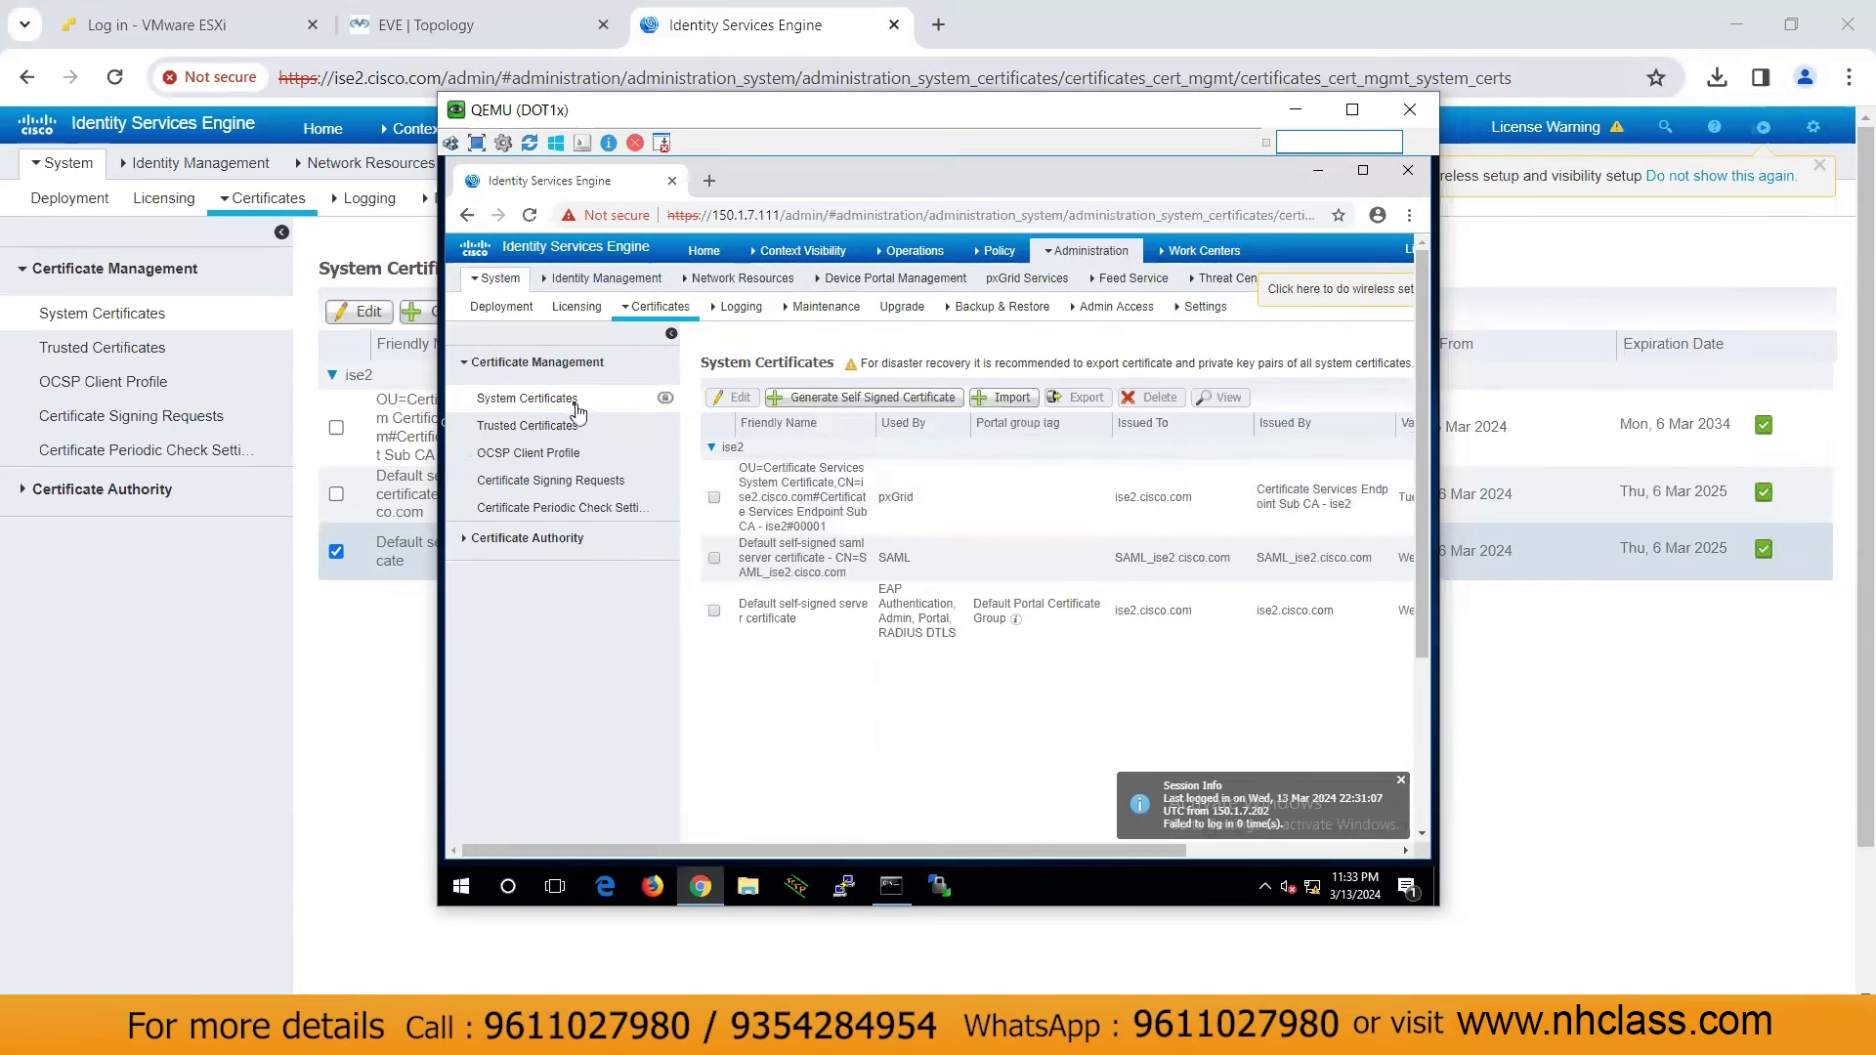
pyautogui.click(714, 613)
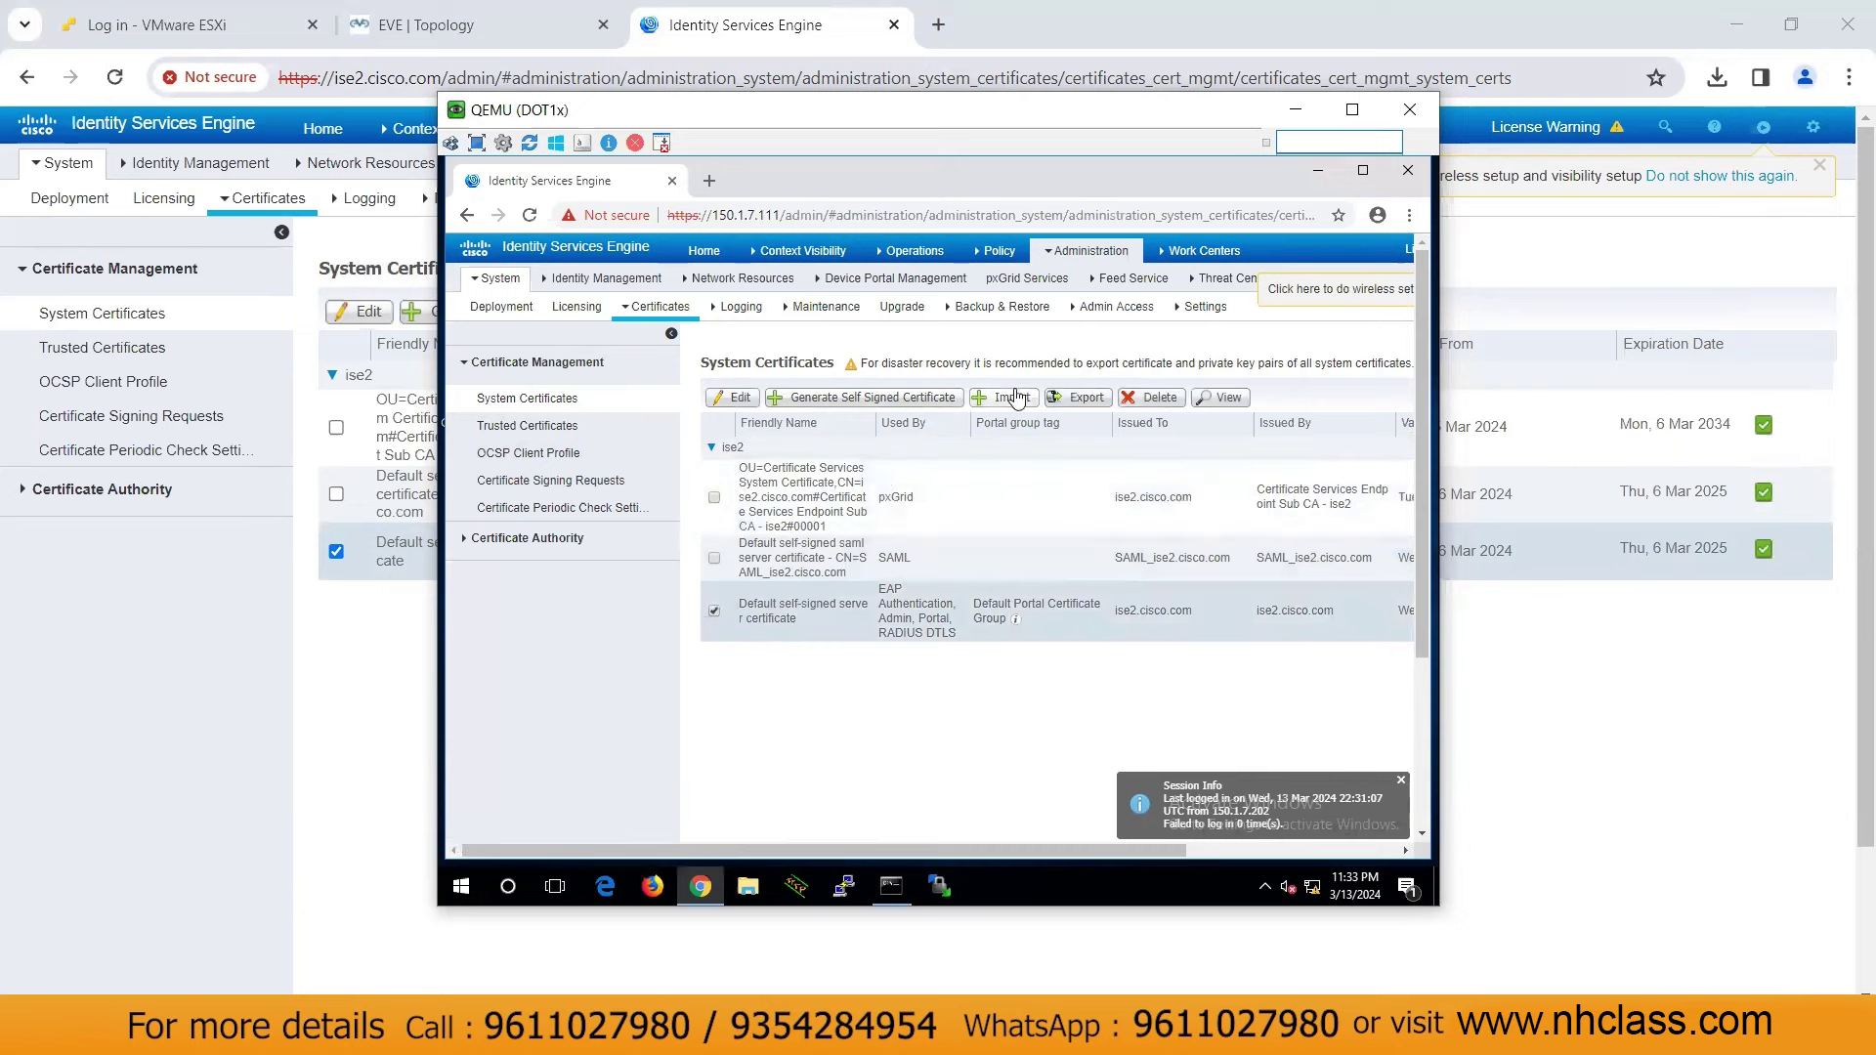
pyautogui.click(1092, 400)
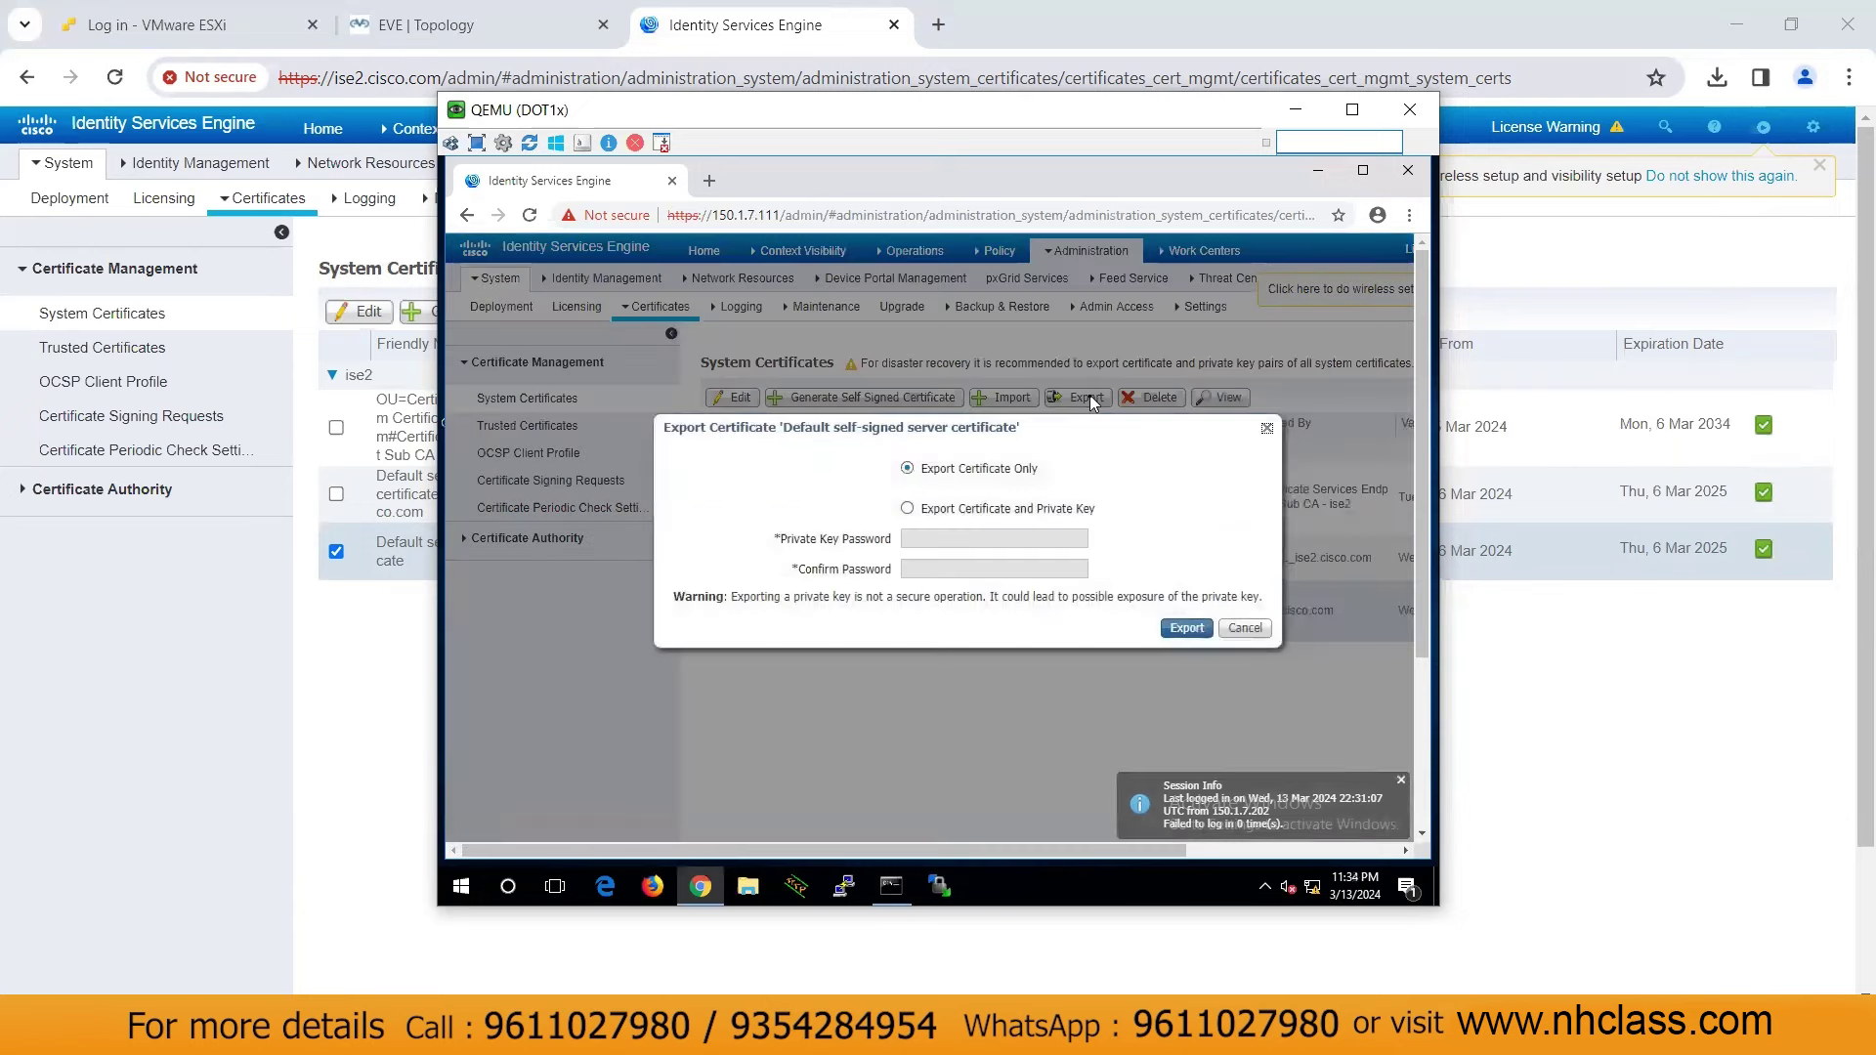
pyautogui.click(1194, 633)
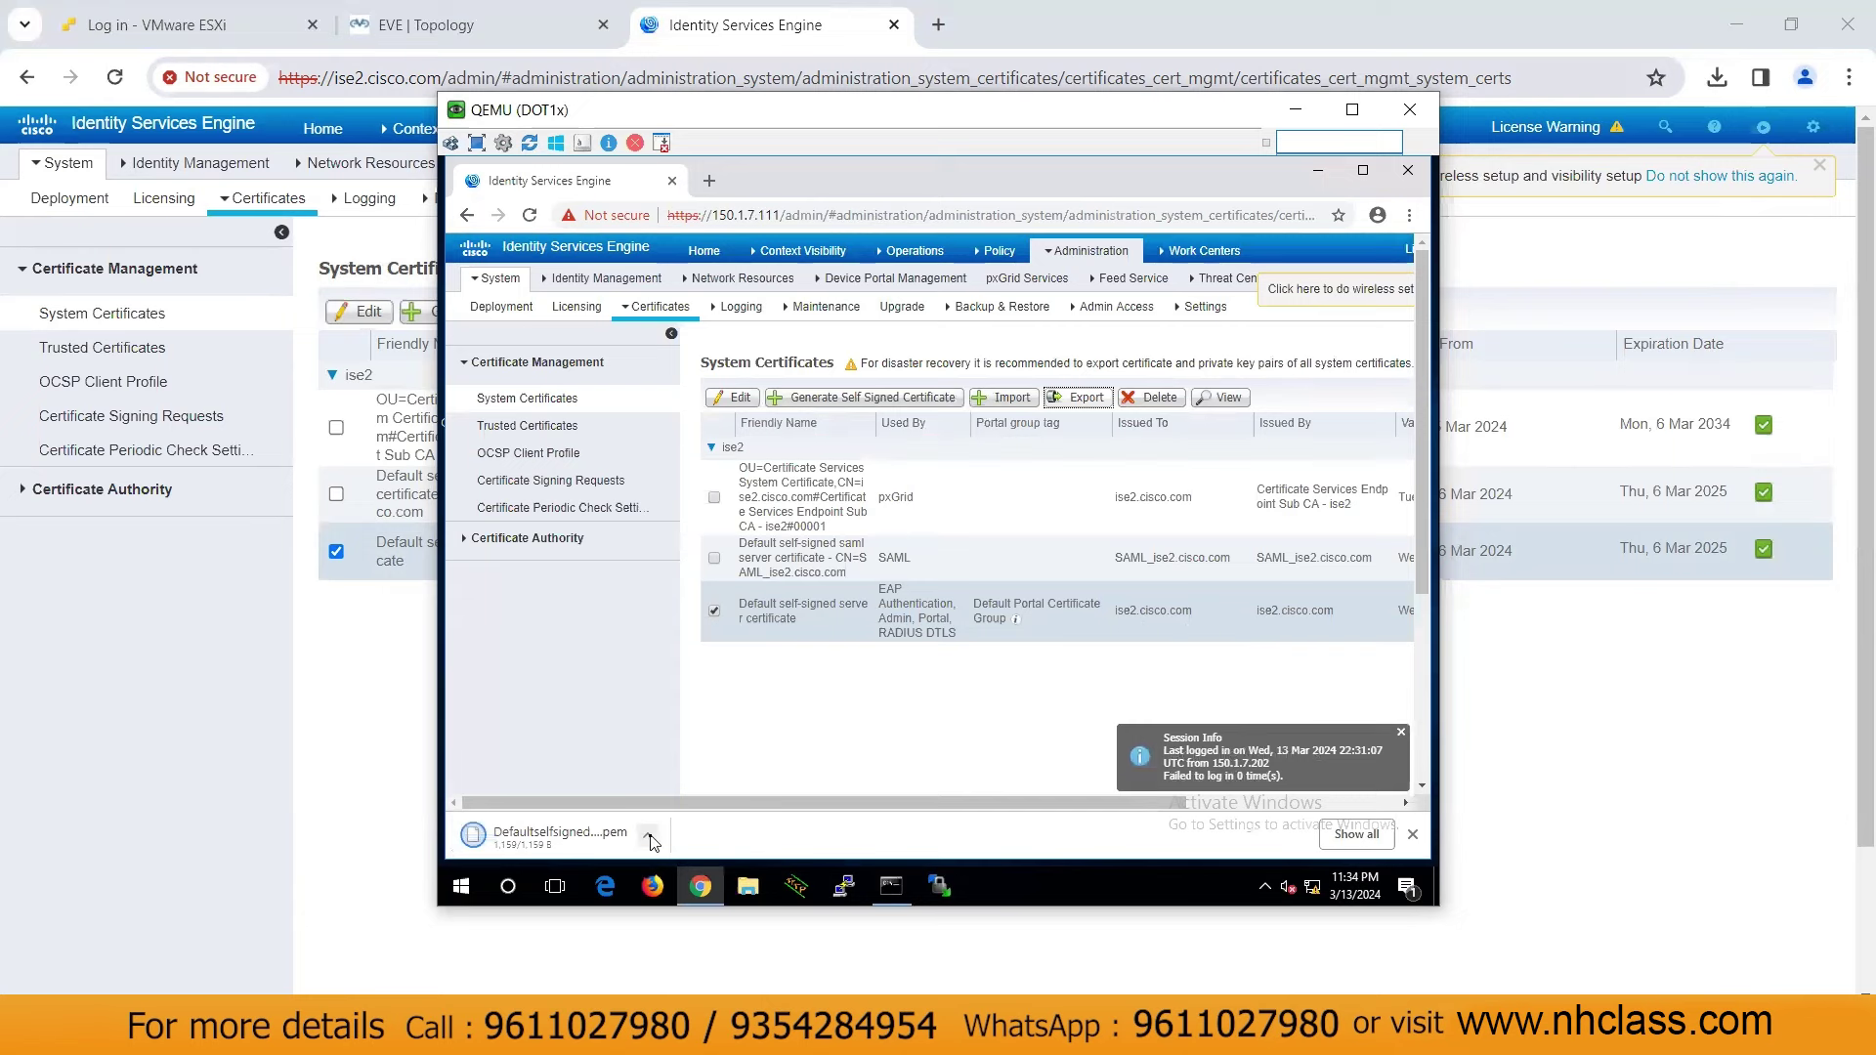
pyautogui.click(646, 836)
# Rename the downloaded certificate from .pem to Defaultselfsignedservercerti.crt and minimize the VM's browser
pyautogui.click(700, 768)
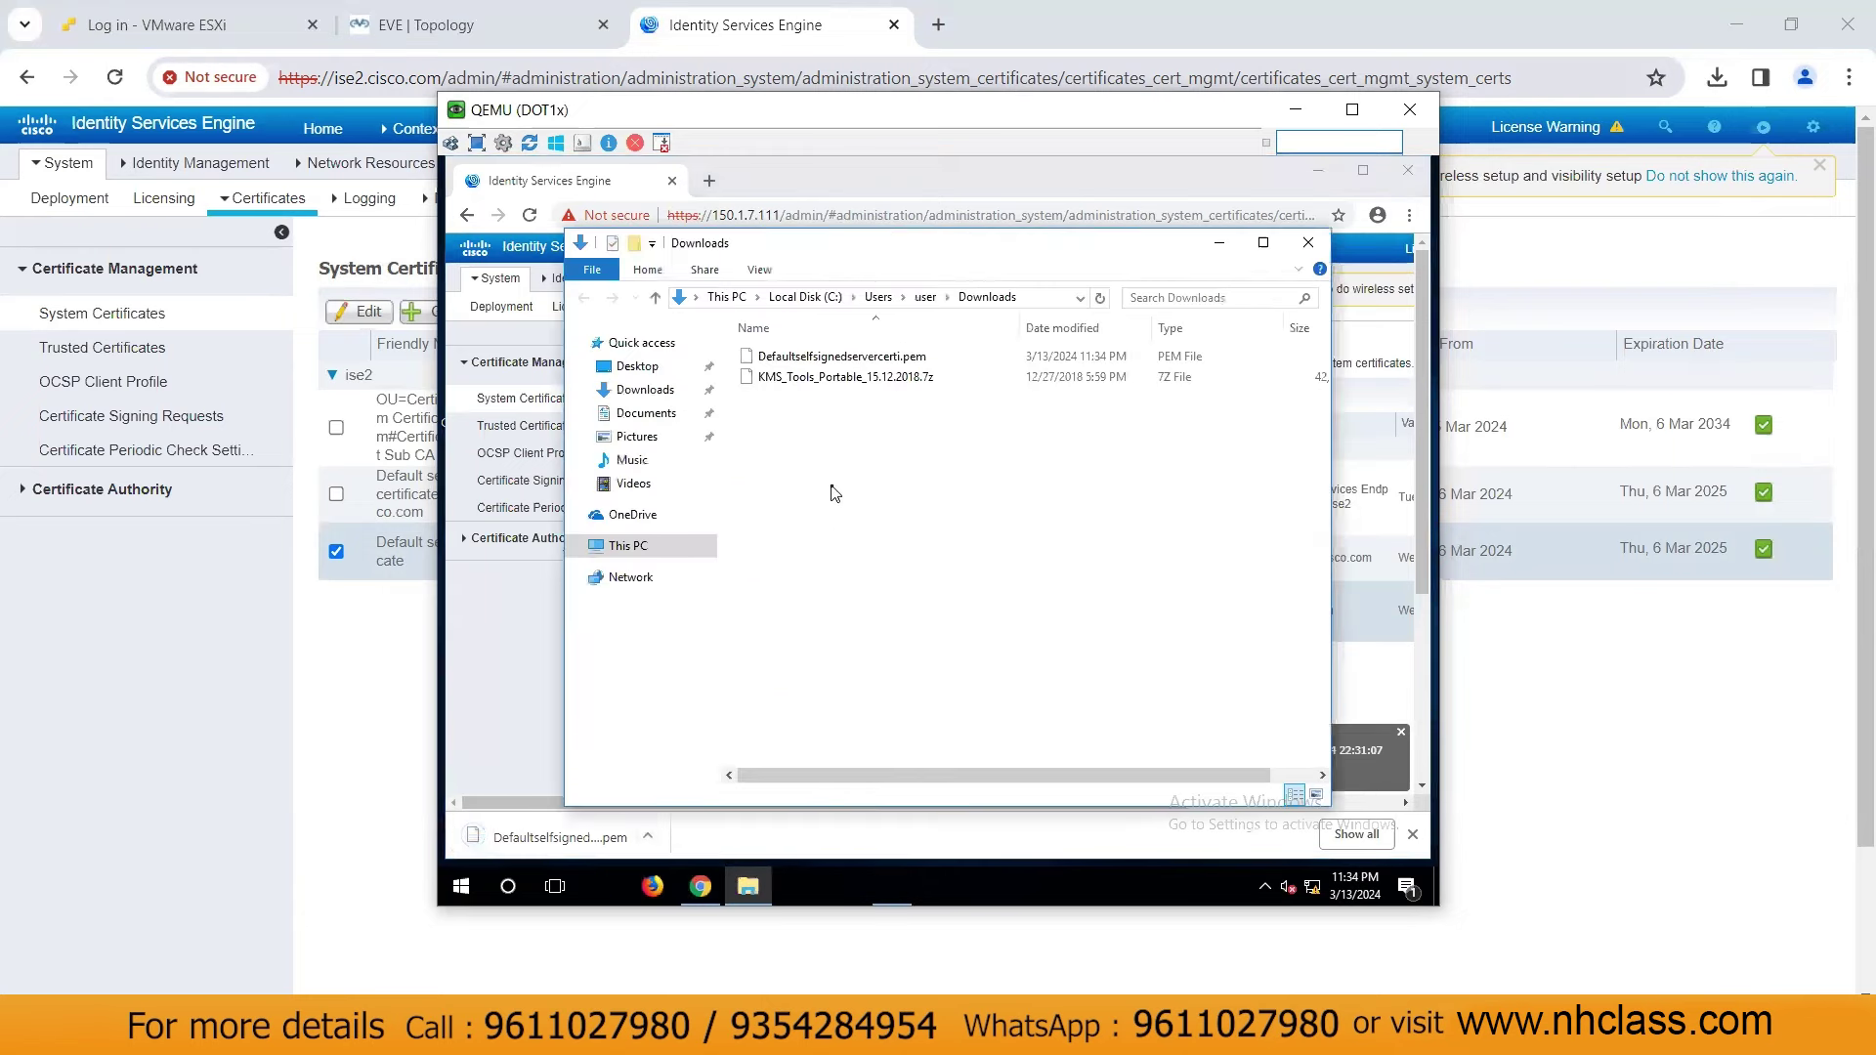
pyautogui.click(844, 358)
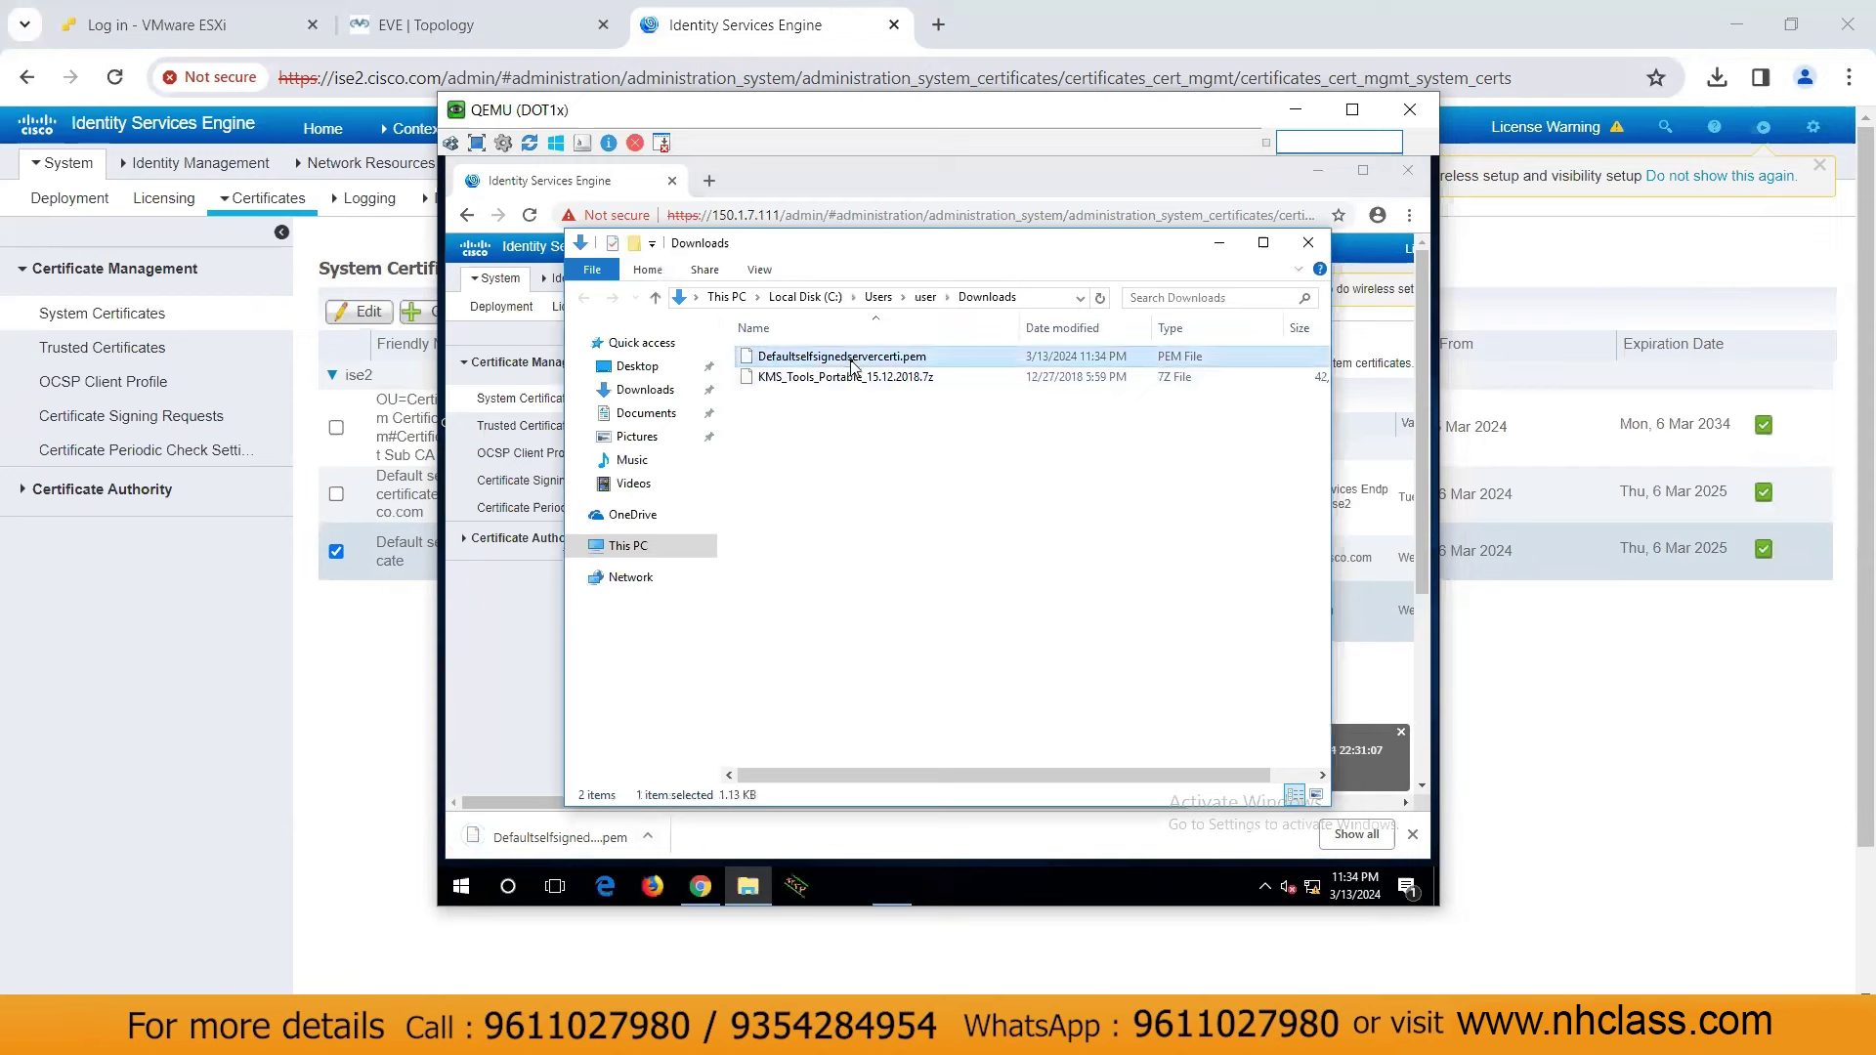
pyautogui.click(853, 358)
pyautogui.click(944, 359)
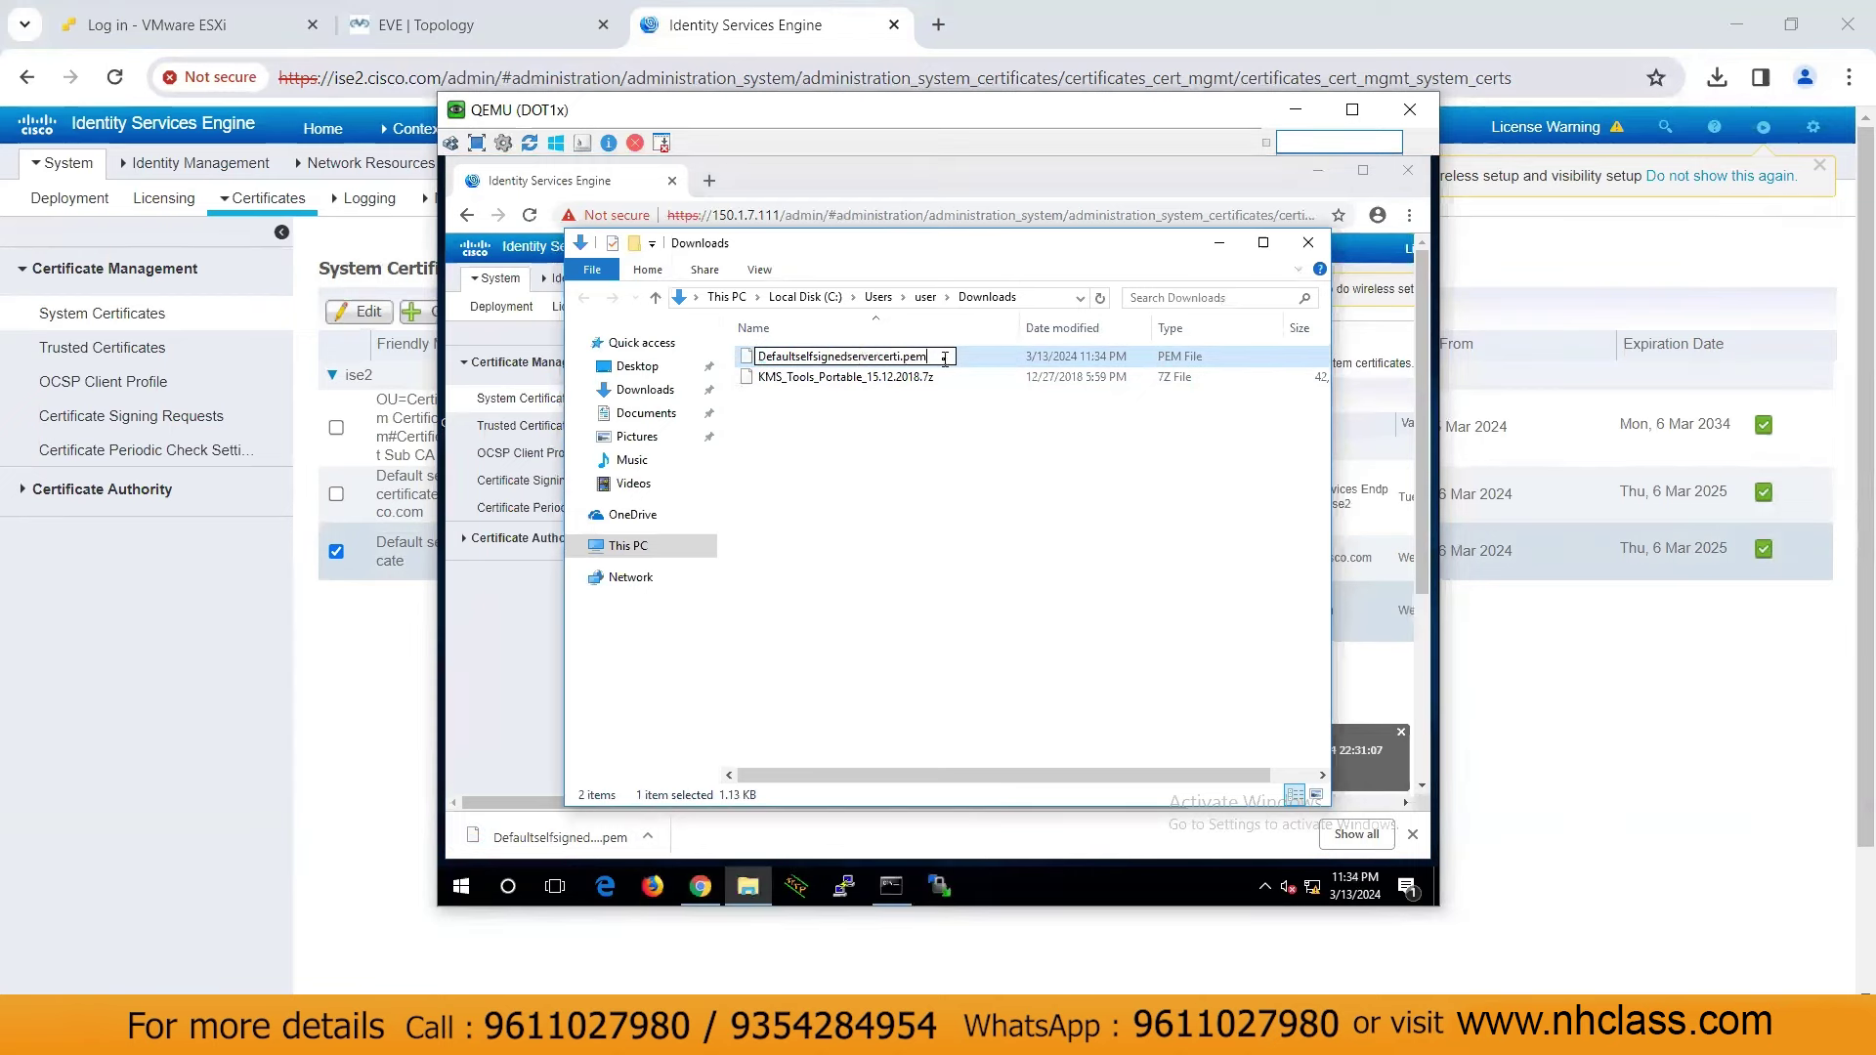
pyautogui.press('BackSpace')
pyautogui.press('BackSpace')
pyautogui.write('crt')
pyautogui.press('Return')
pyautogui.press('Return')
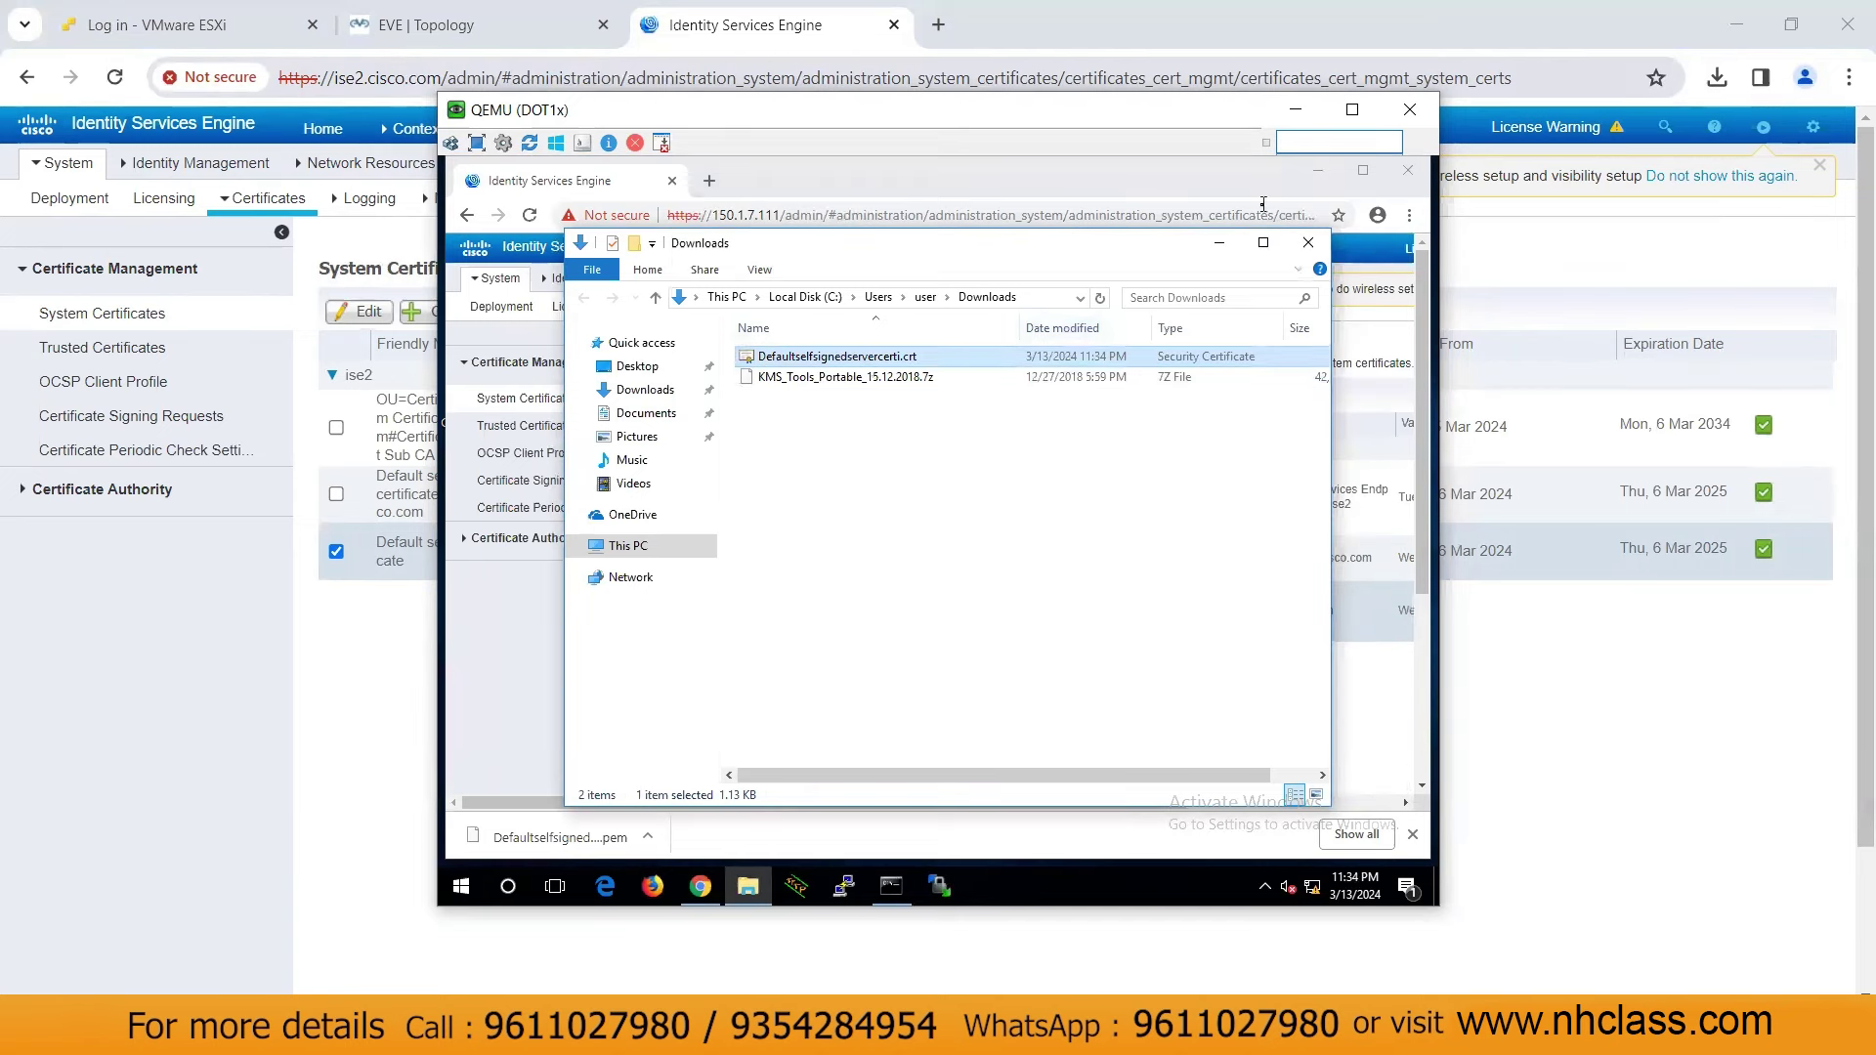
pyautogui.click(1317, 171)
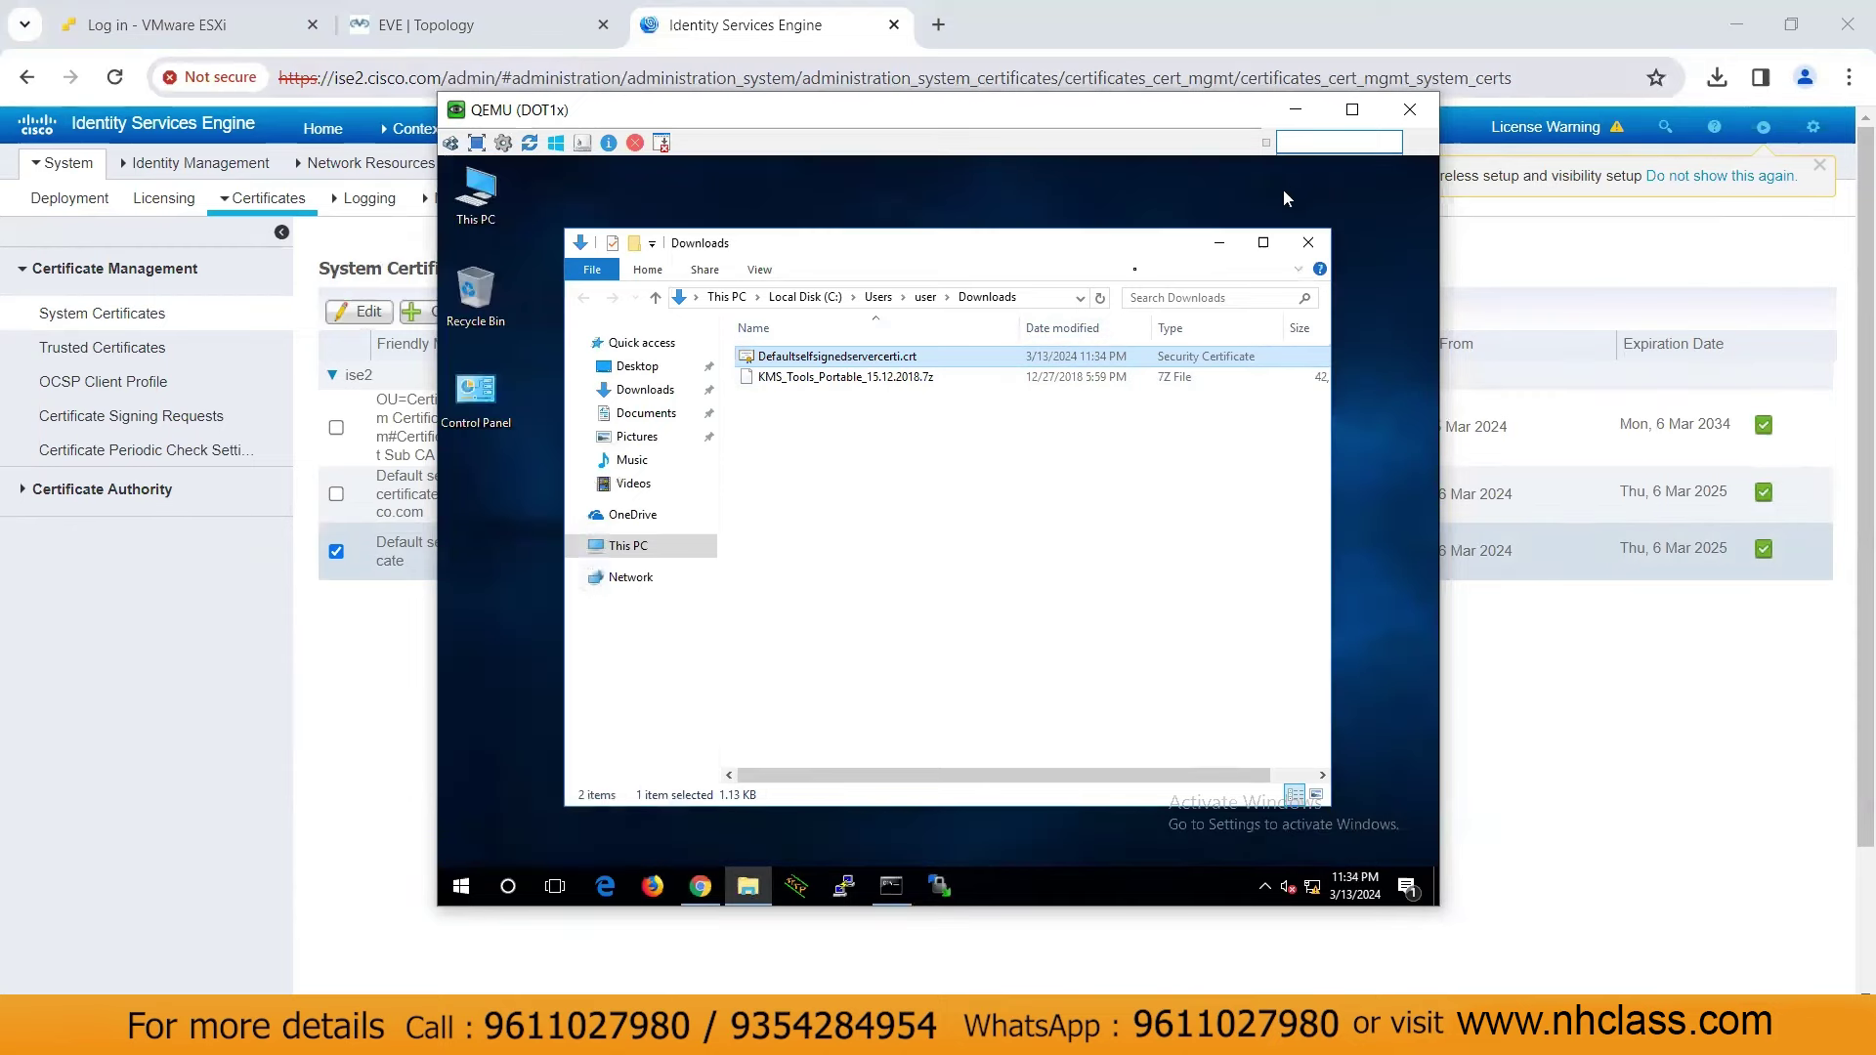
# Open Defaultselfsignedservercerti.crt, accepting the security warning, and set the Downloads folder aside
pyautogui.doubleClick(850, 361)
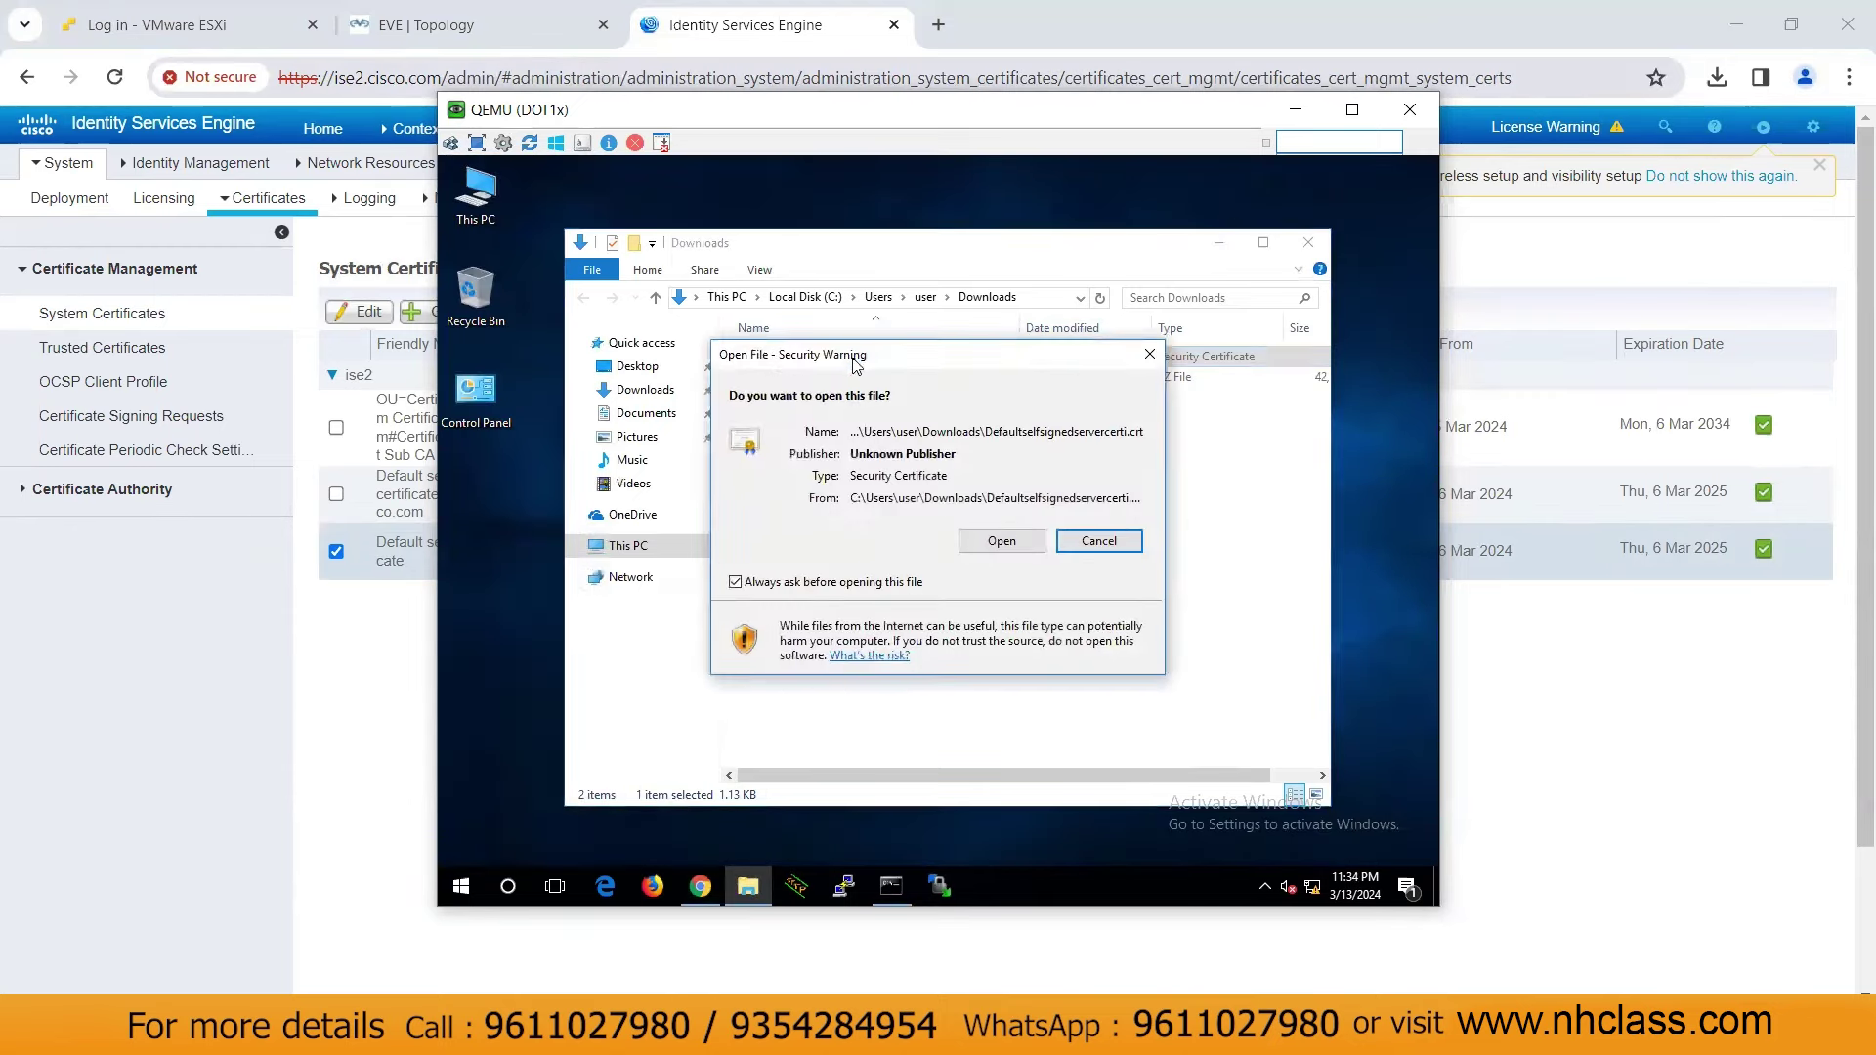
pyautogui.click(979, 543)
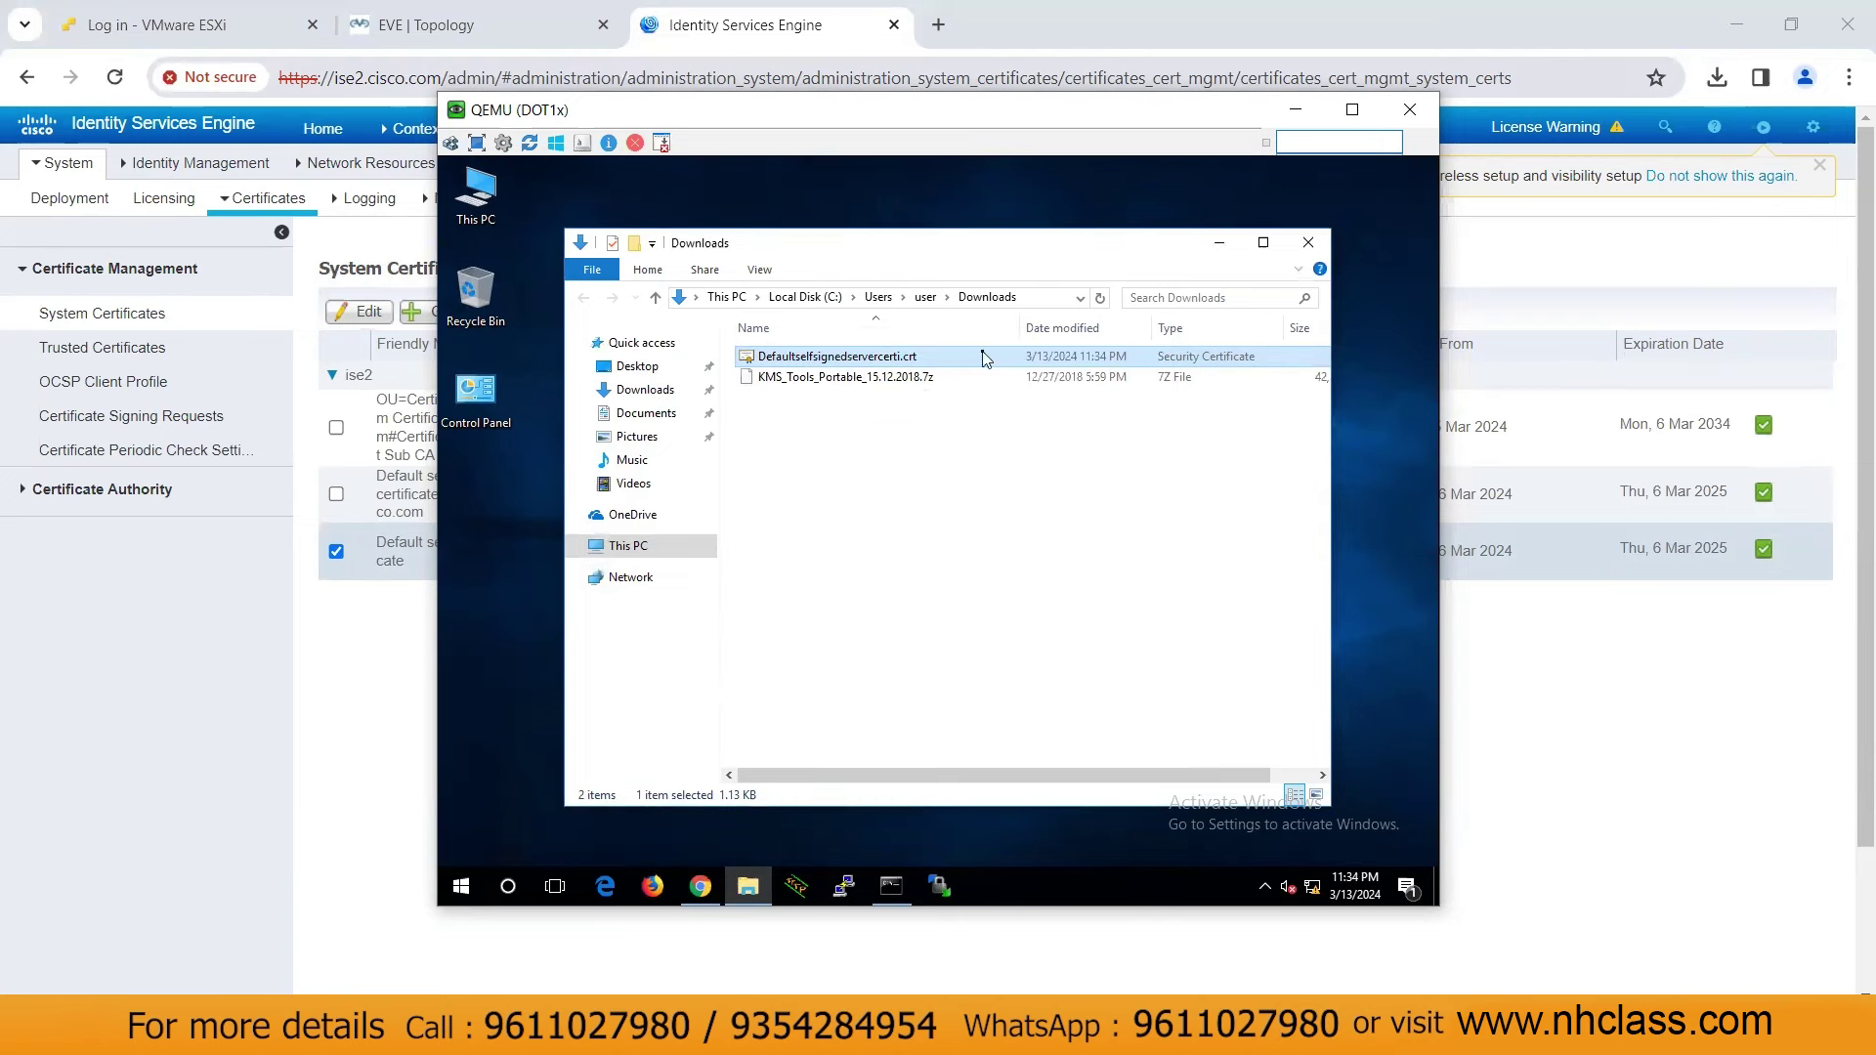
pyautogui.click(1220, 244)
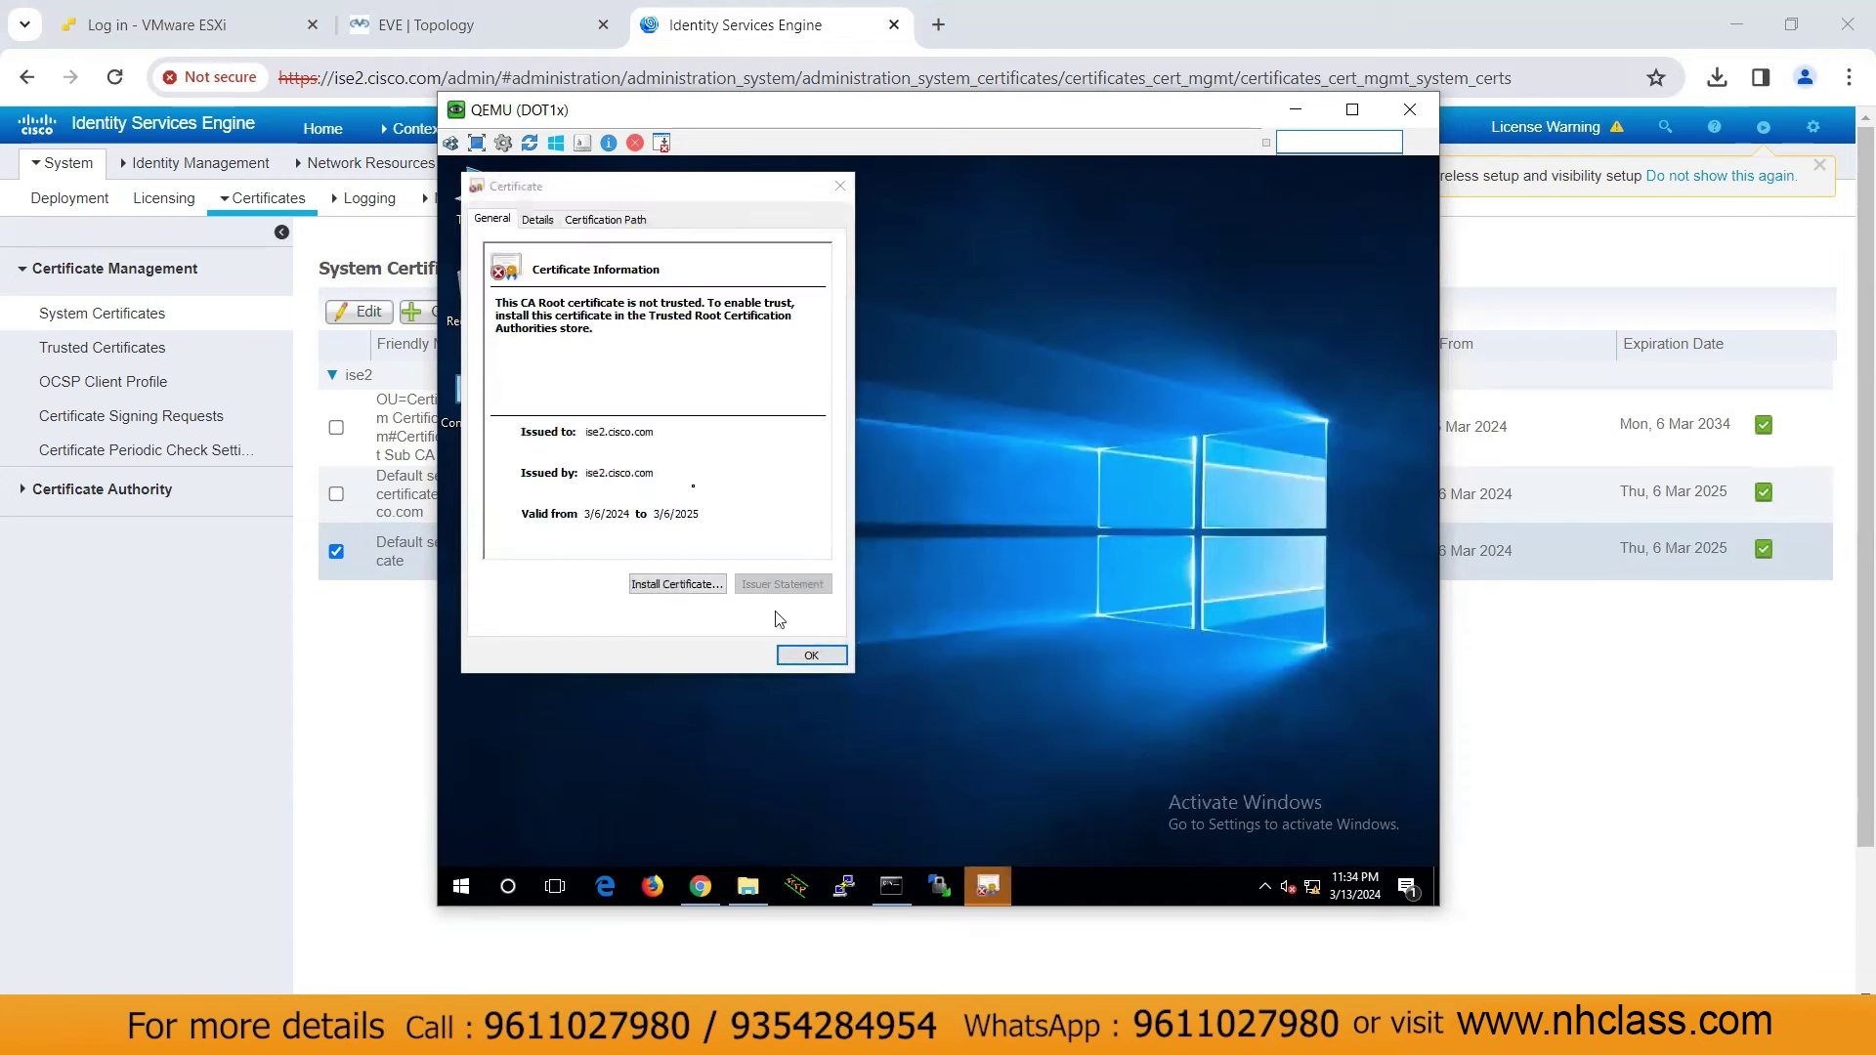
# Install the certificate for Local Machine into the Trusted Root Certification Authorities store
pyautogui.click(671, 585)
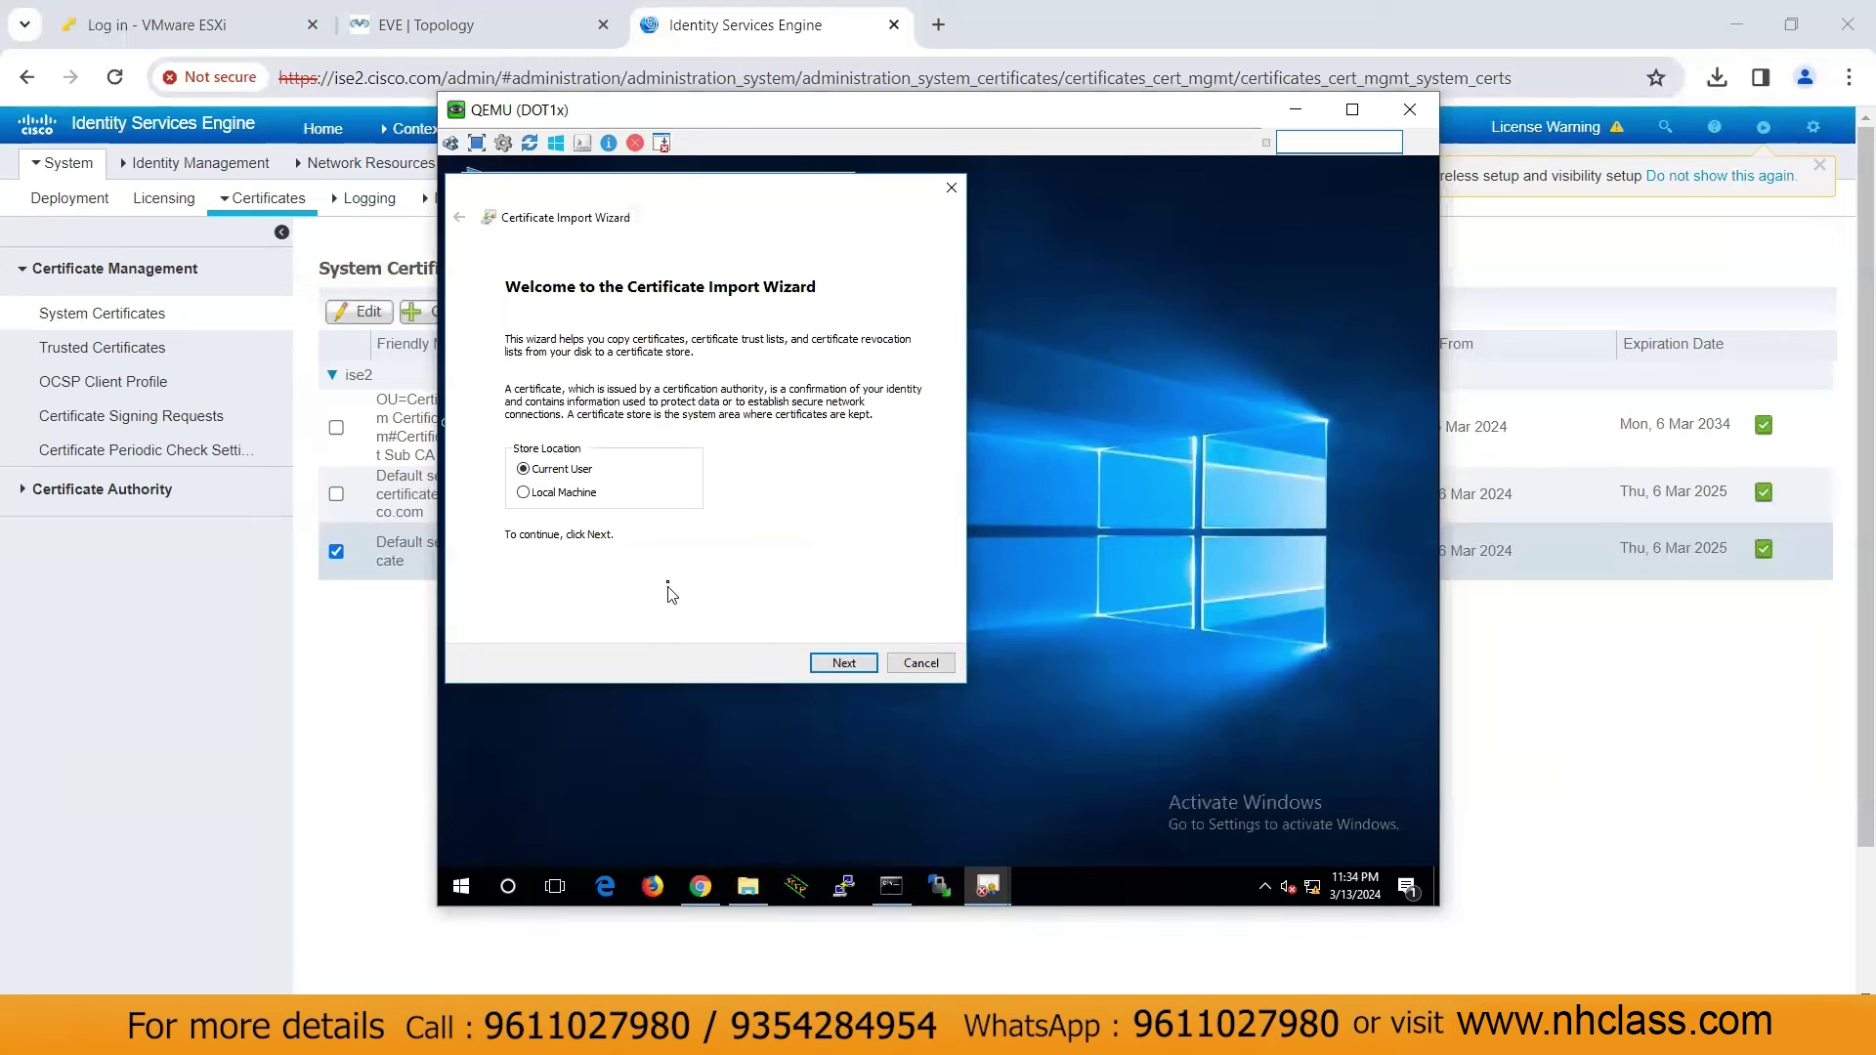
pyautogui.click(553, 498)
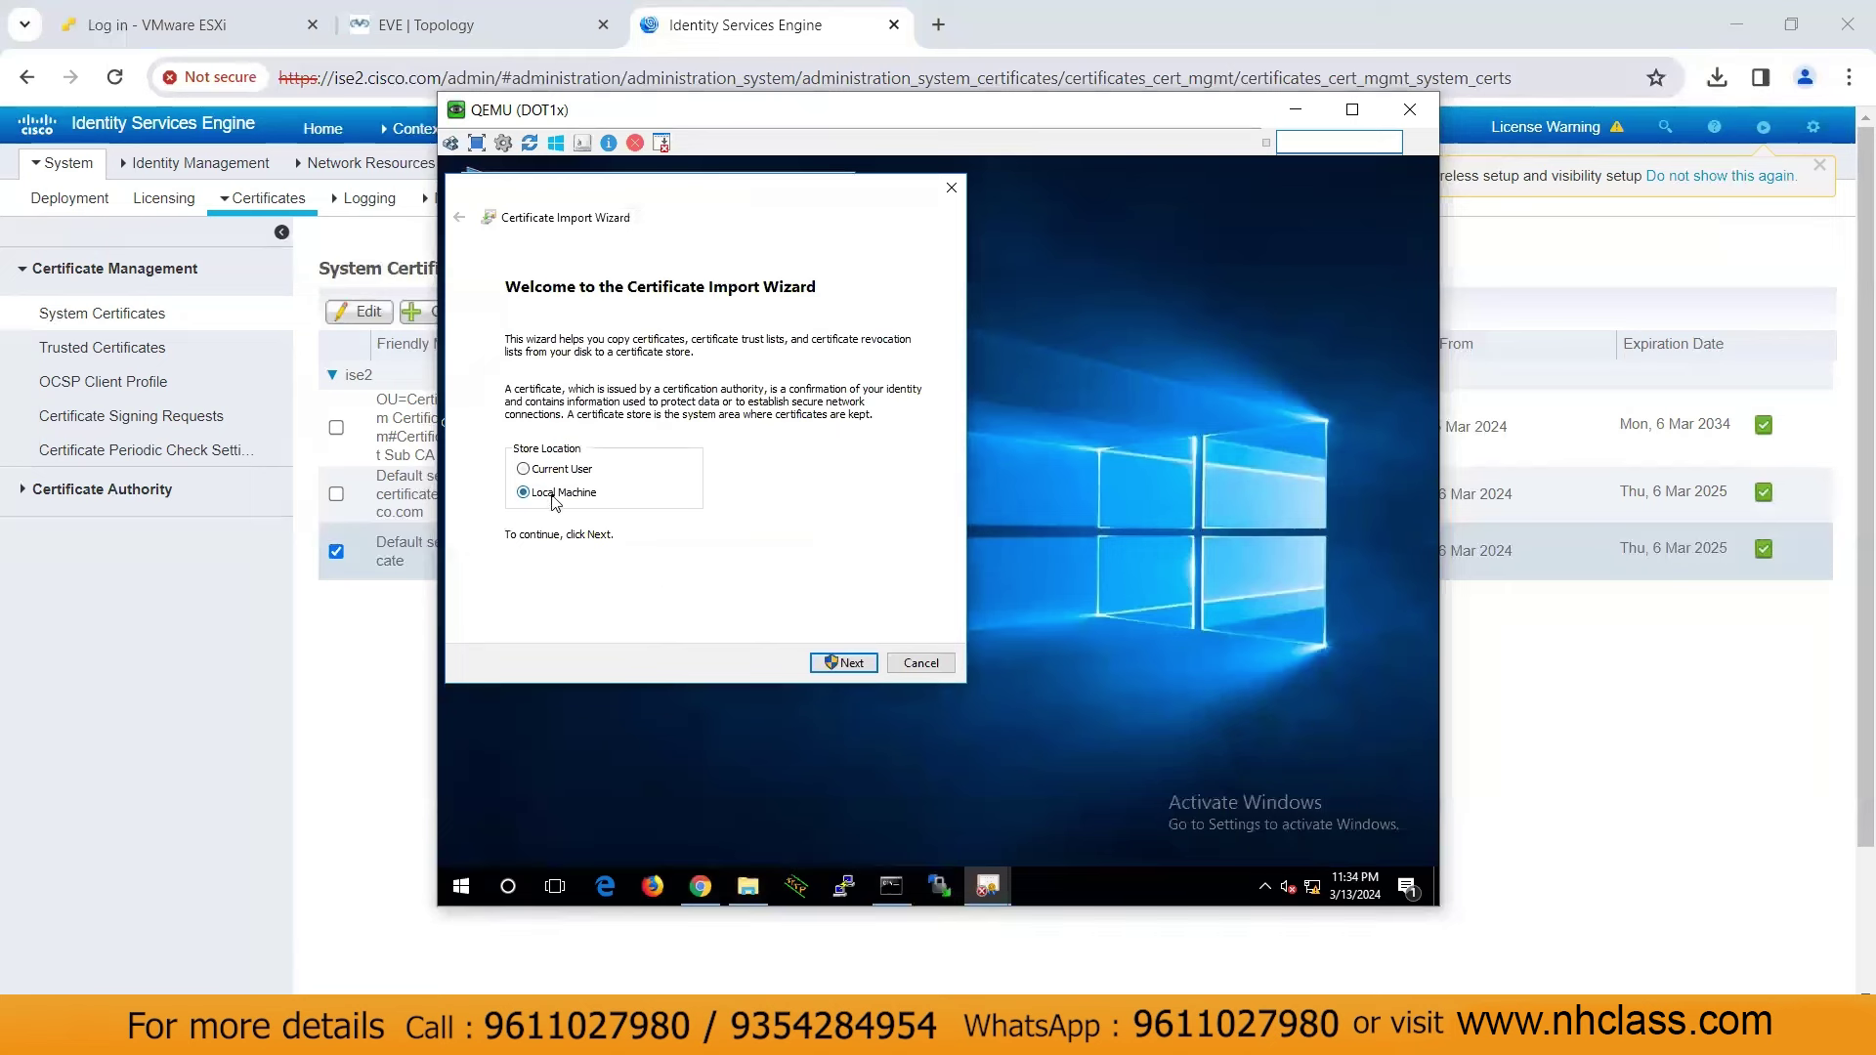
pyautogui.click(843, 665)
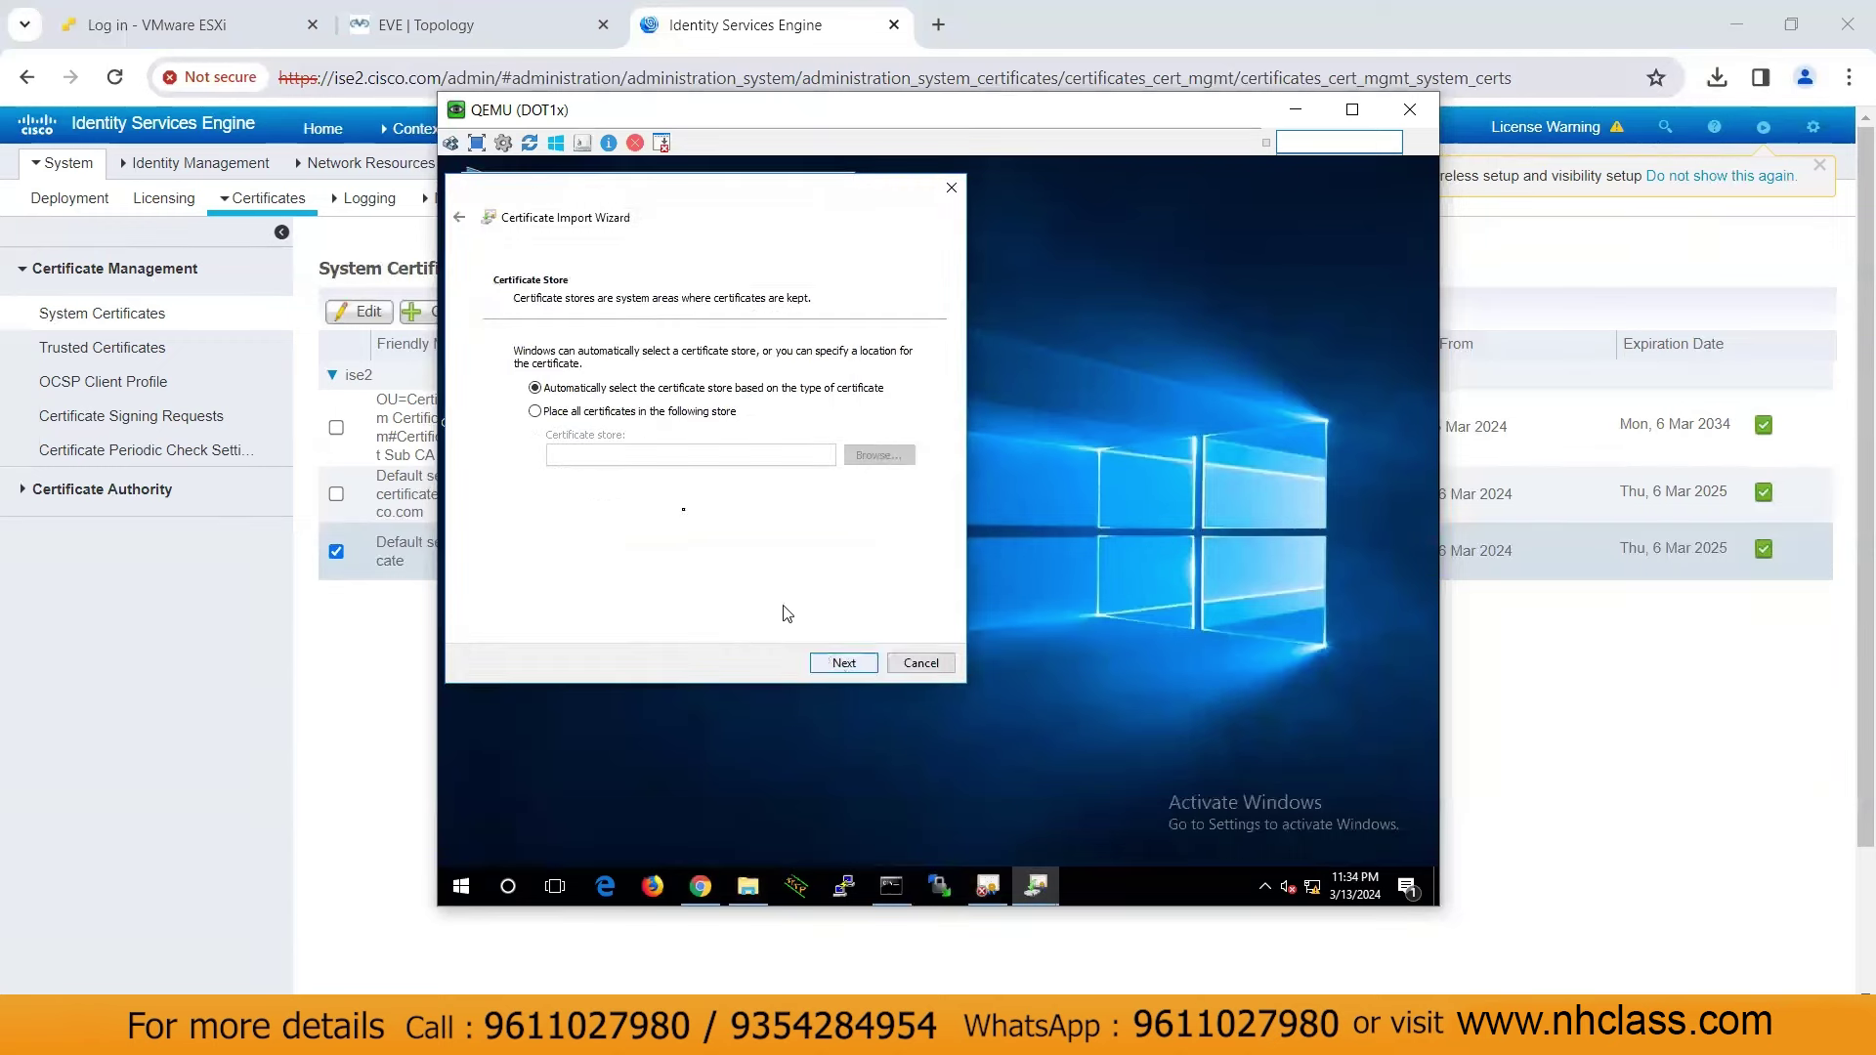
pyautogui.click(598, 412)
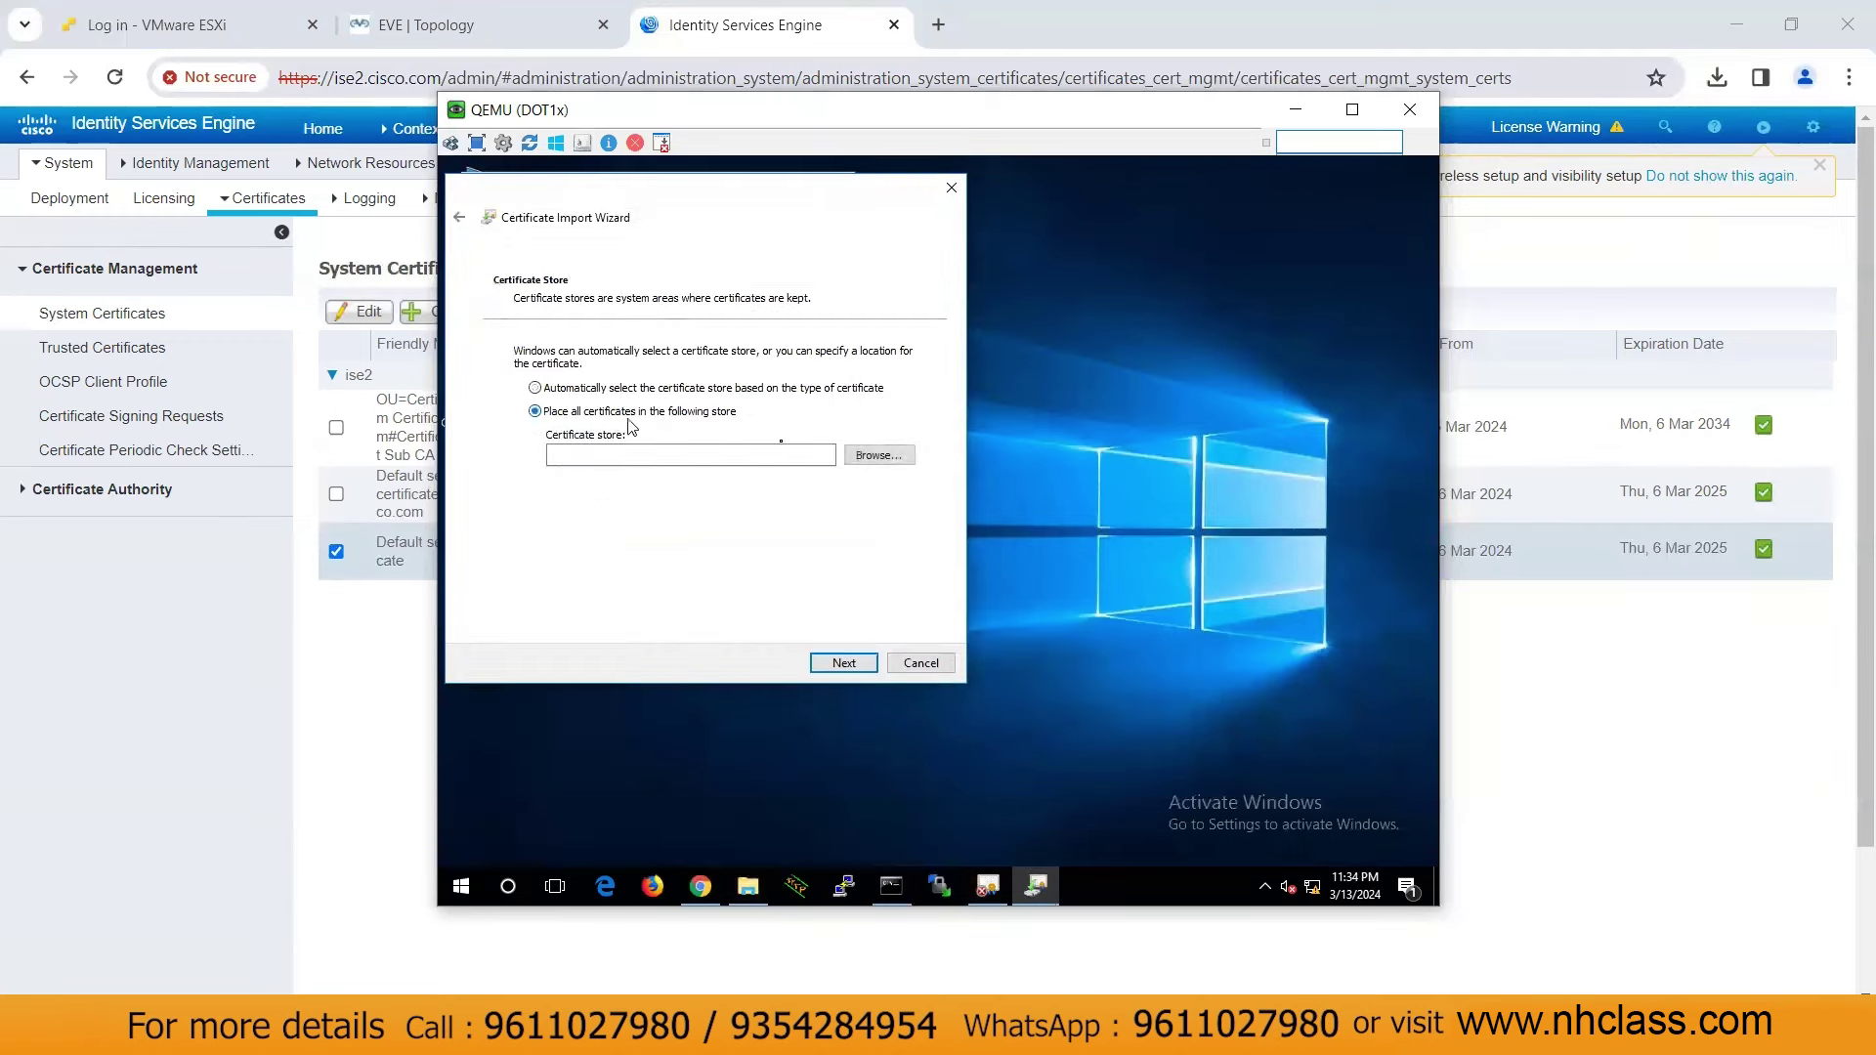
pyautogui.click(885, 456)
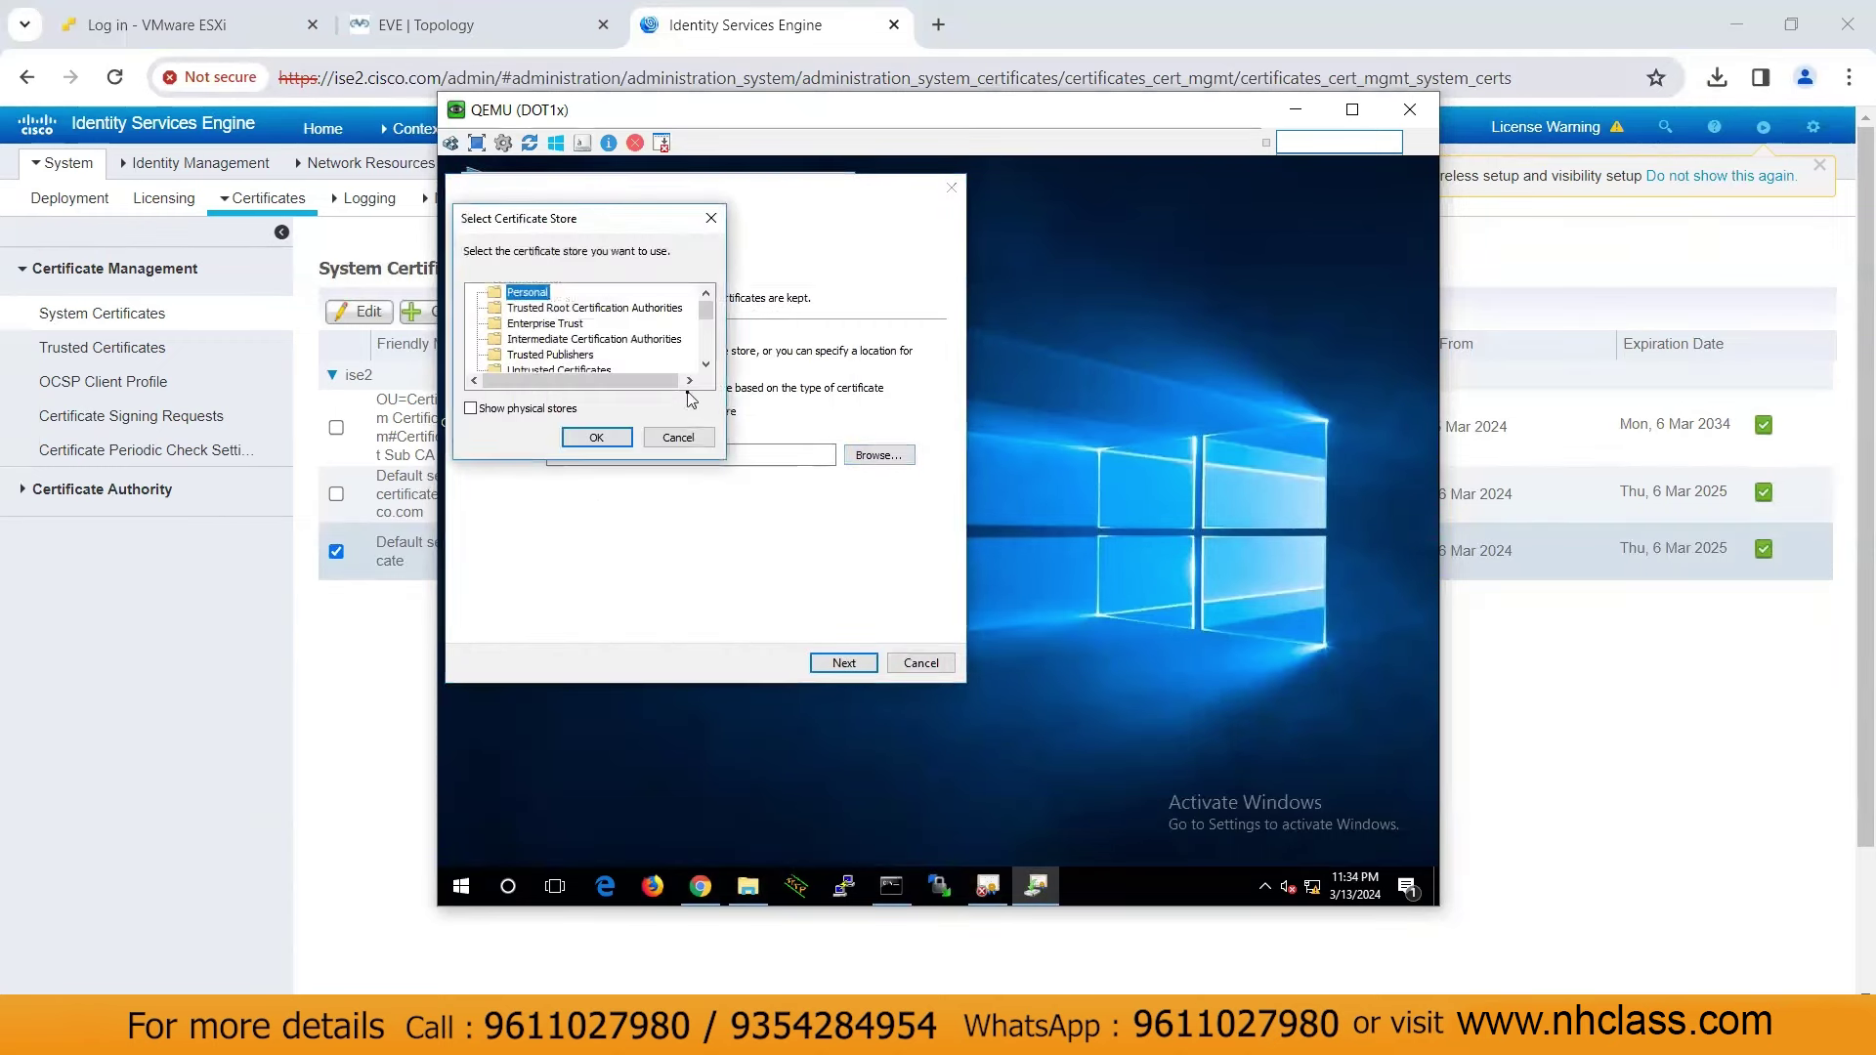
pyautogui.click(553, 310)
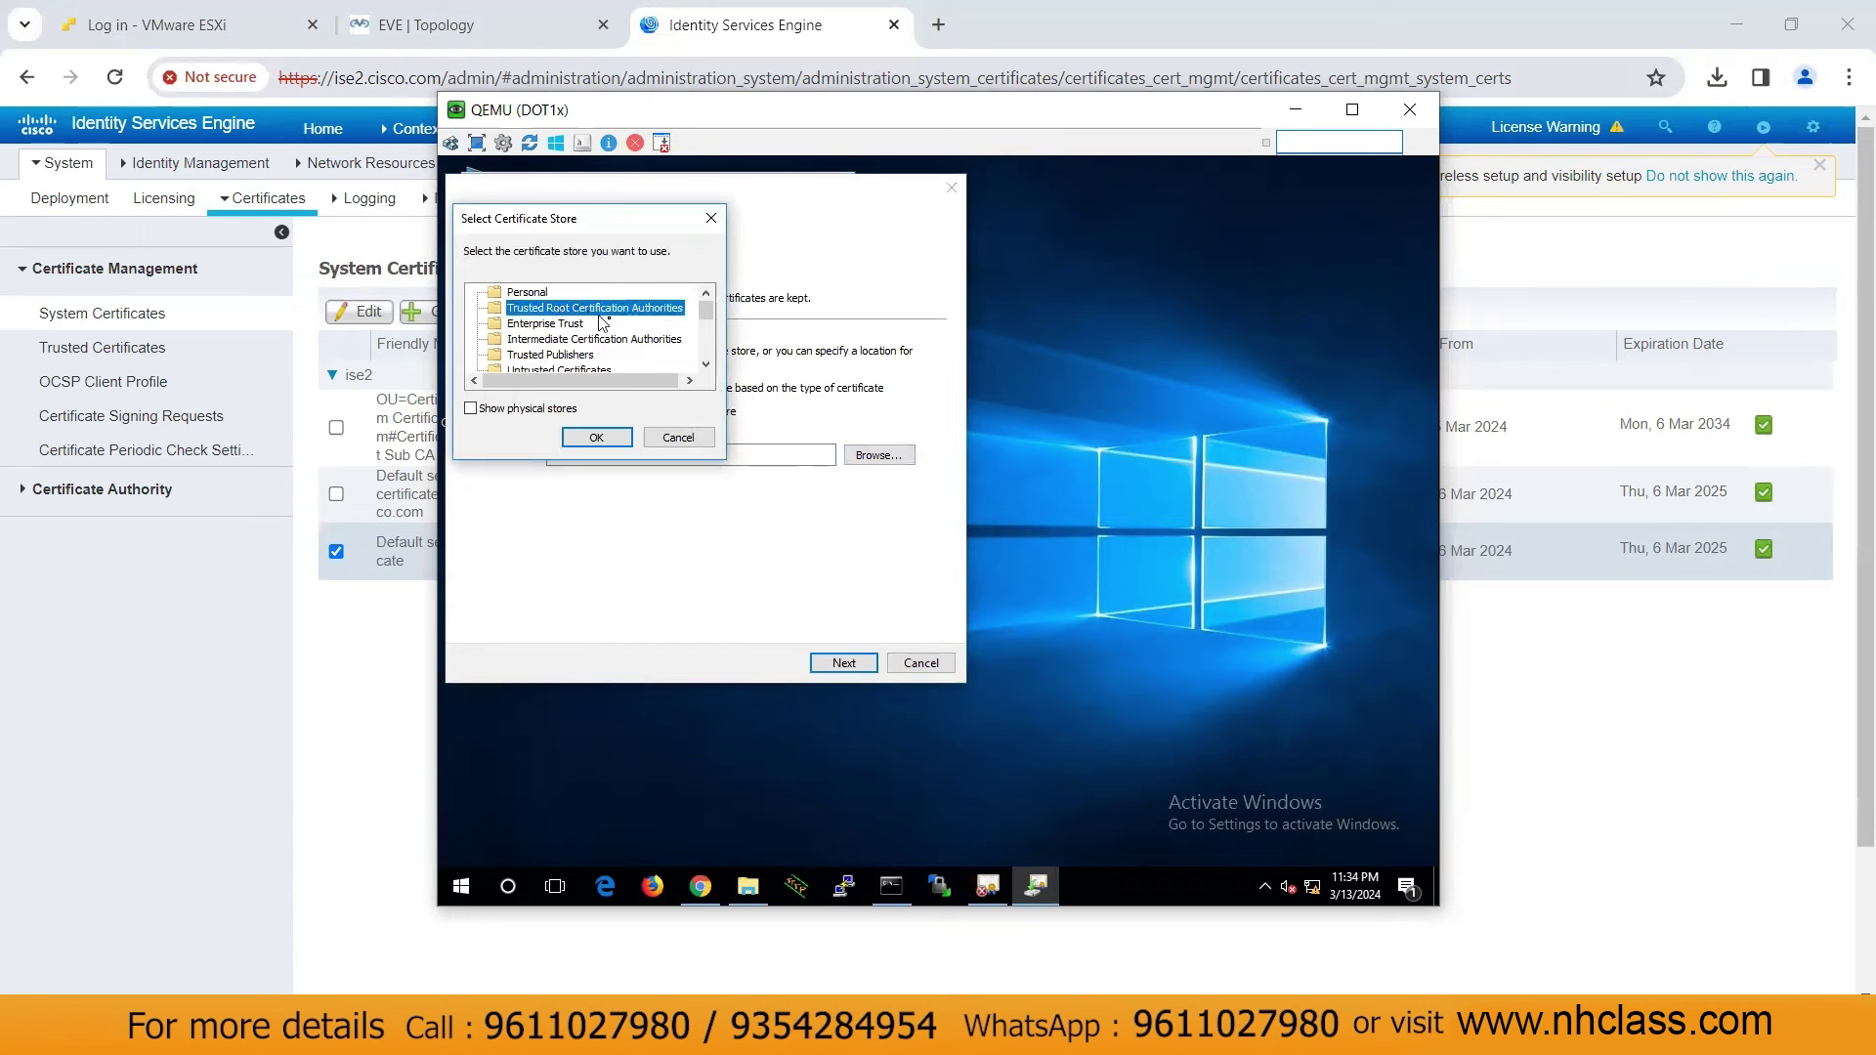
pyautogui.click(603, 440)
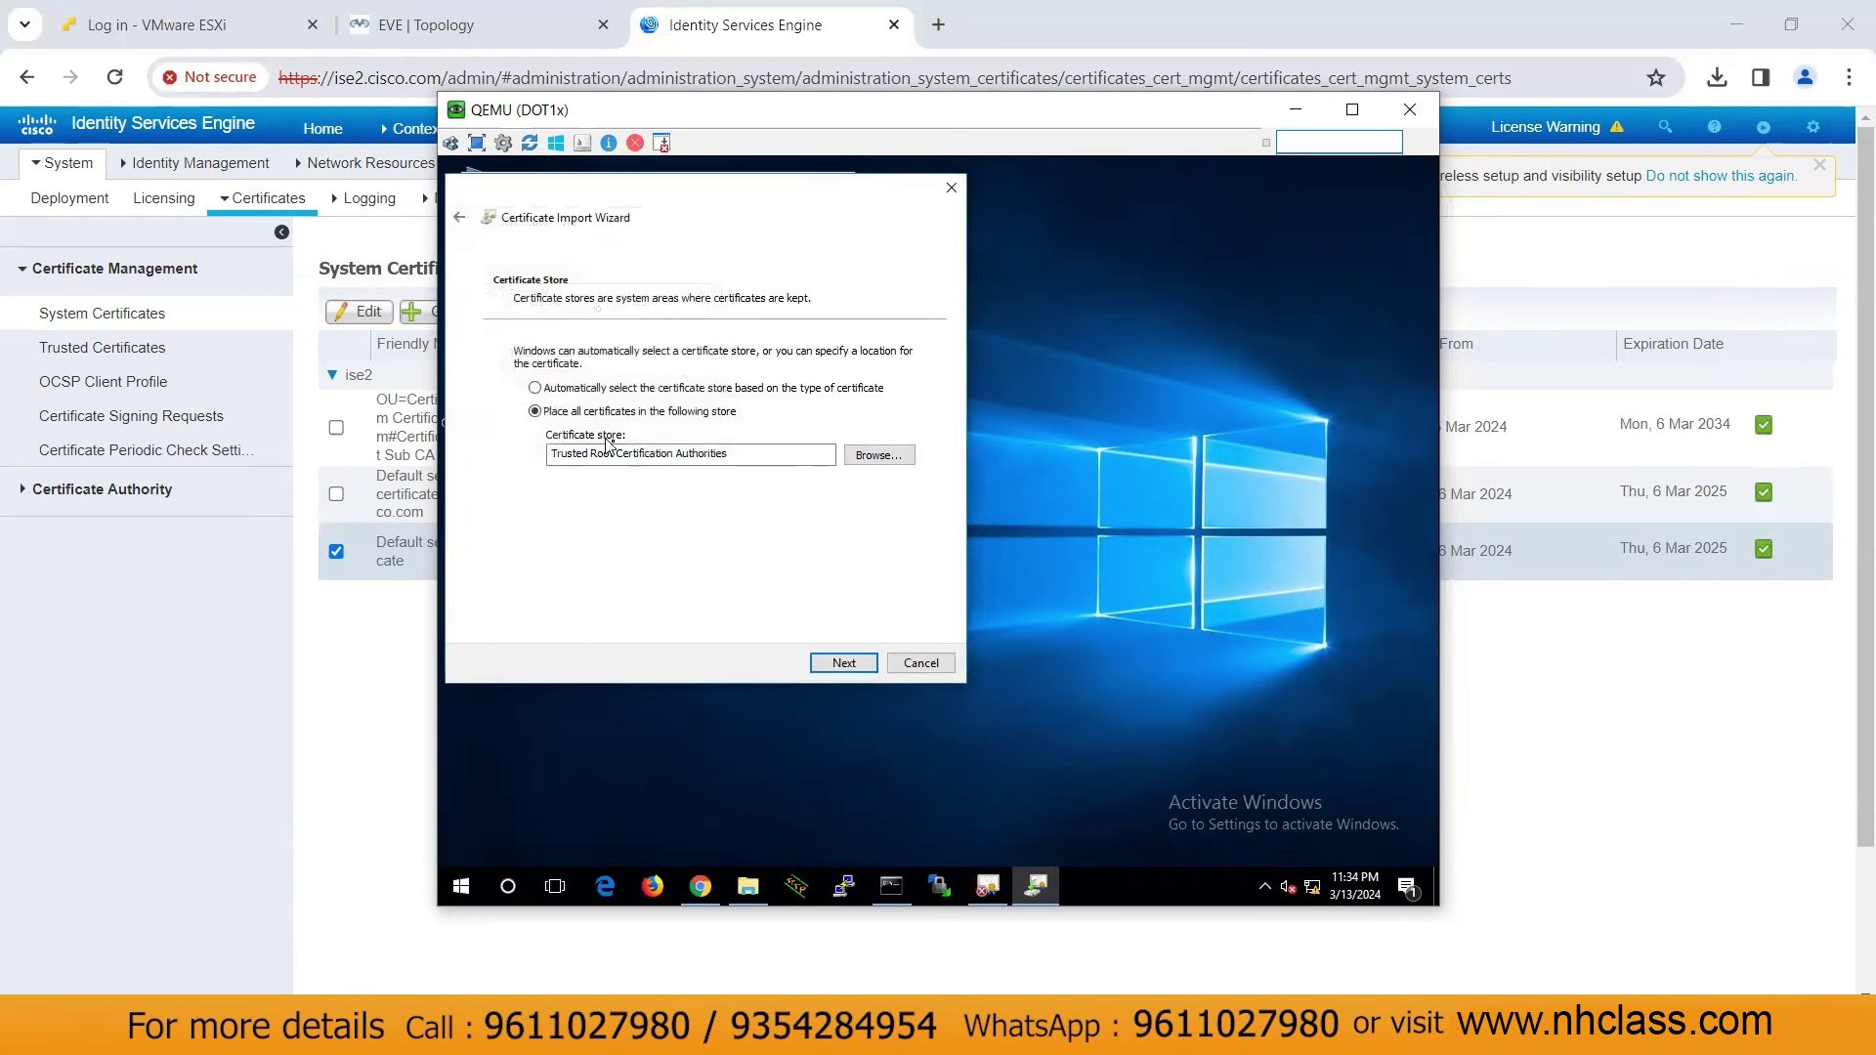
pyautogui.click(850, 667)
pyautogui.click(850, 666)
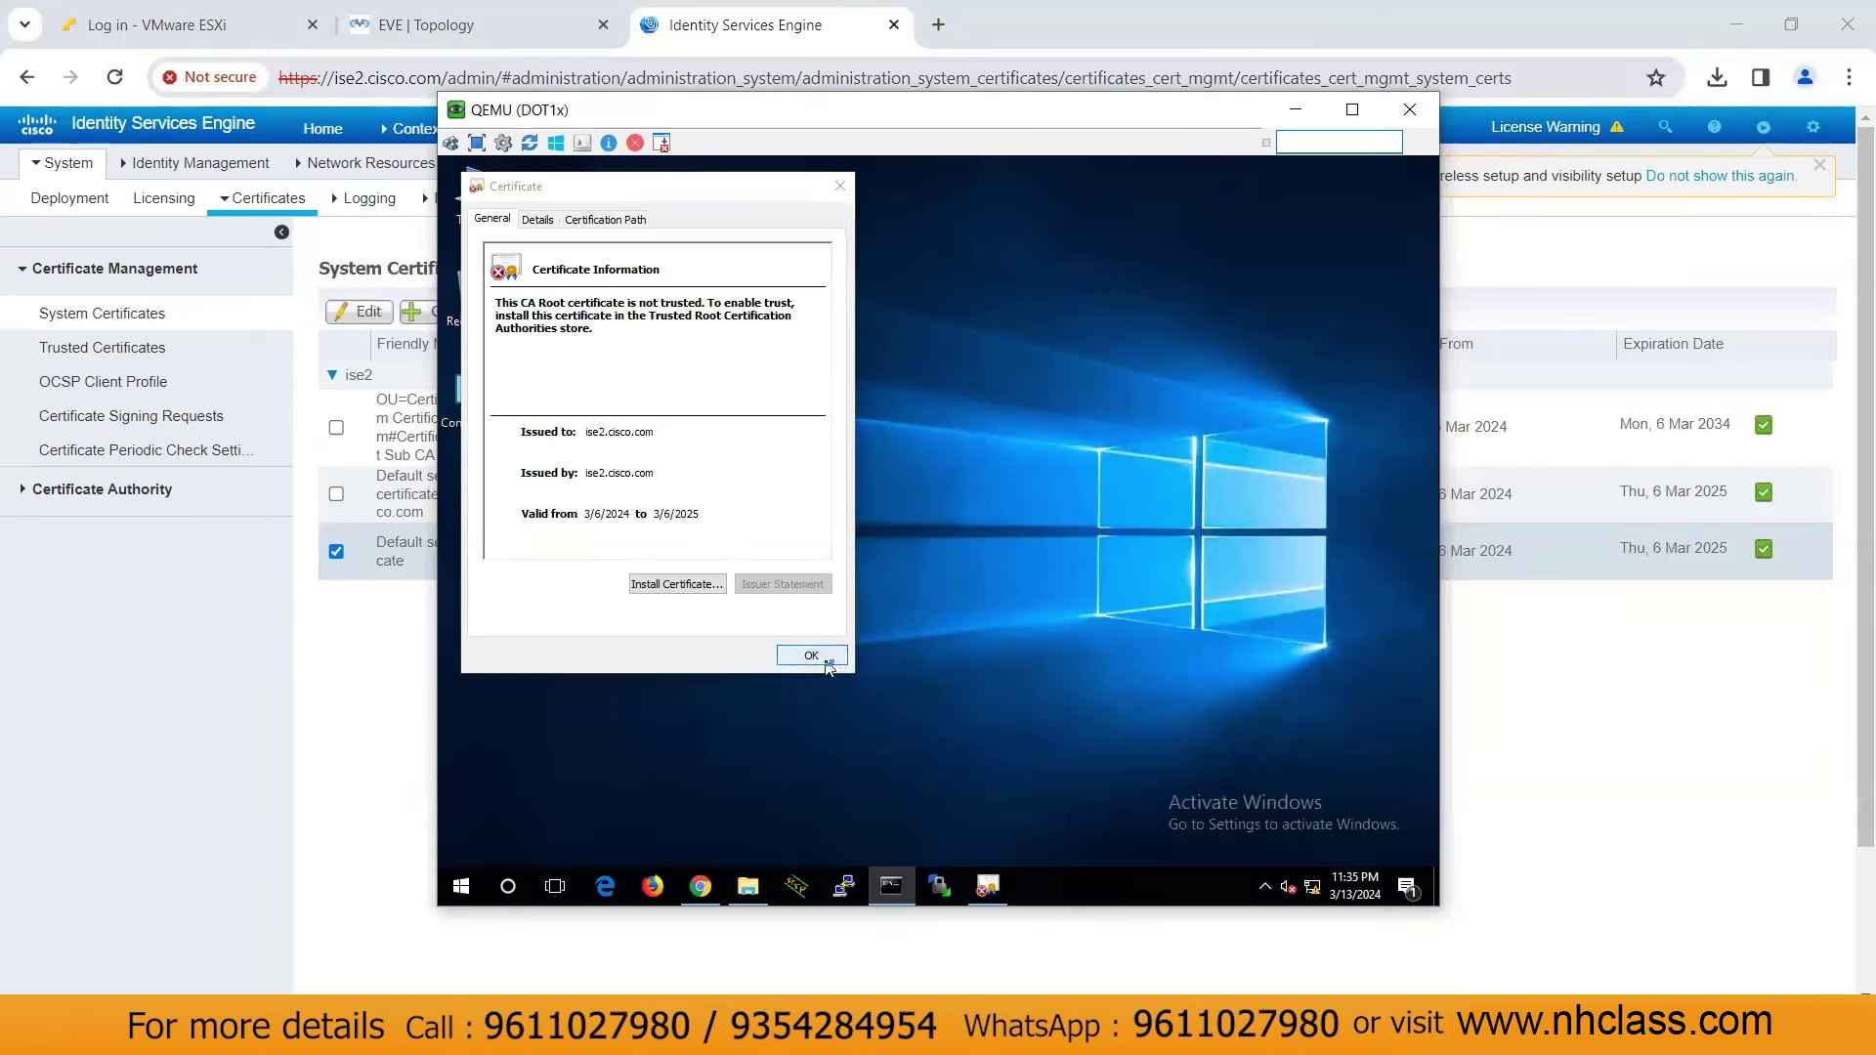
pyautogui.click(827, 660)
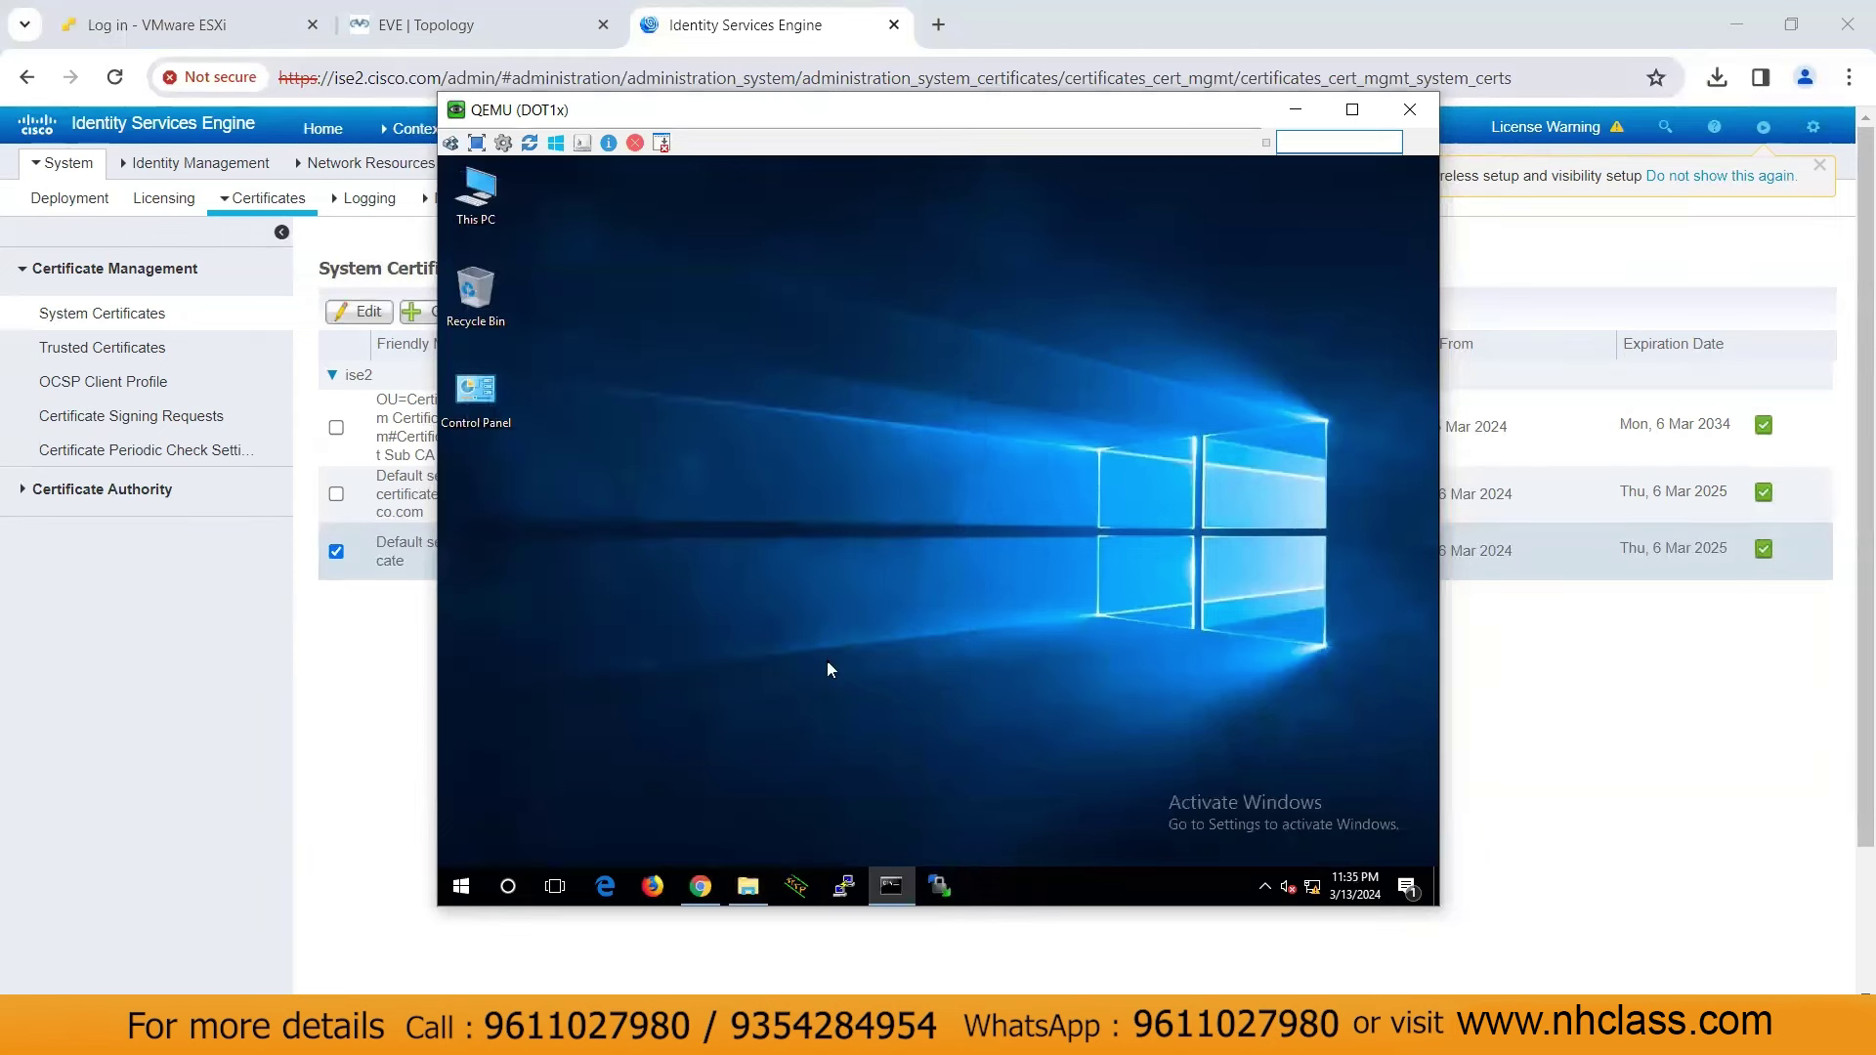
# Type ncp into the Command Prompt, then set the window aside
pyautogui.click(891, 886)
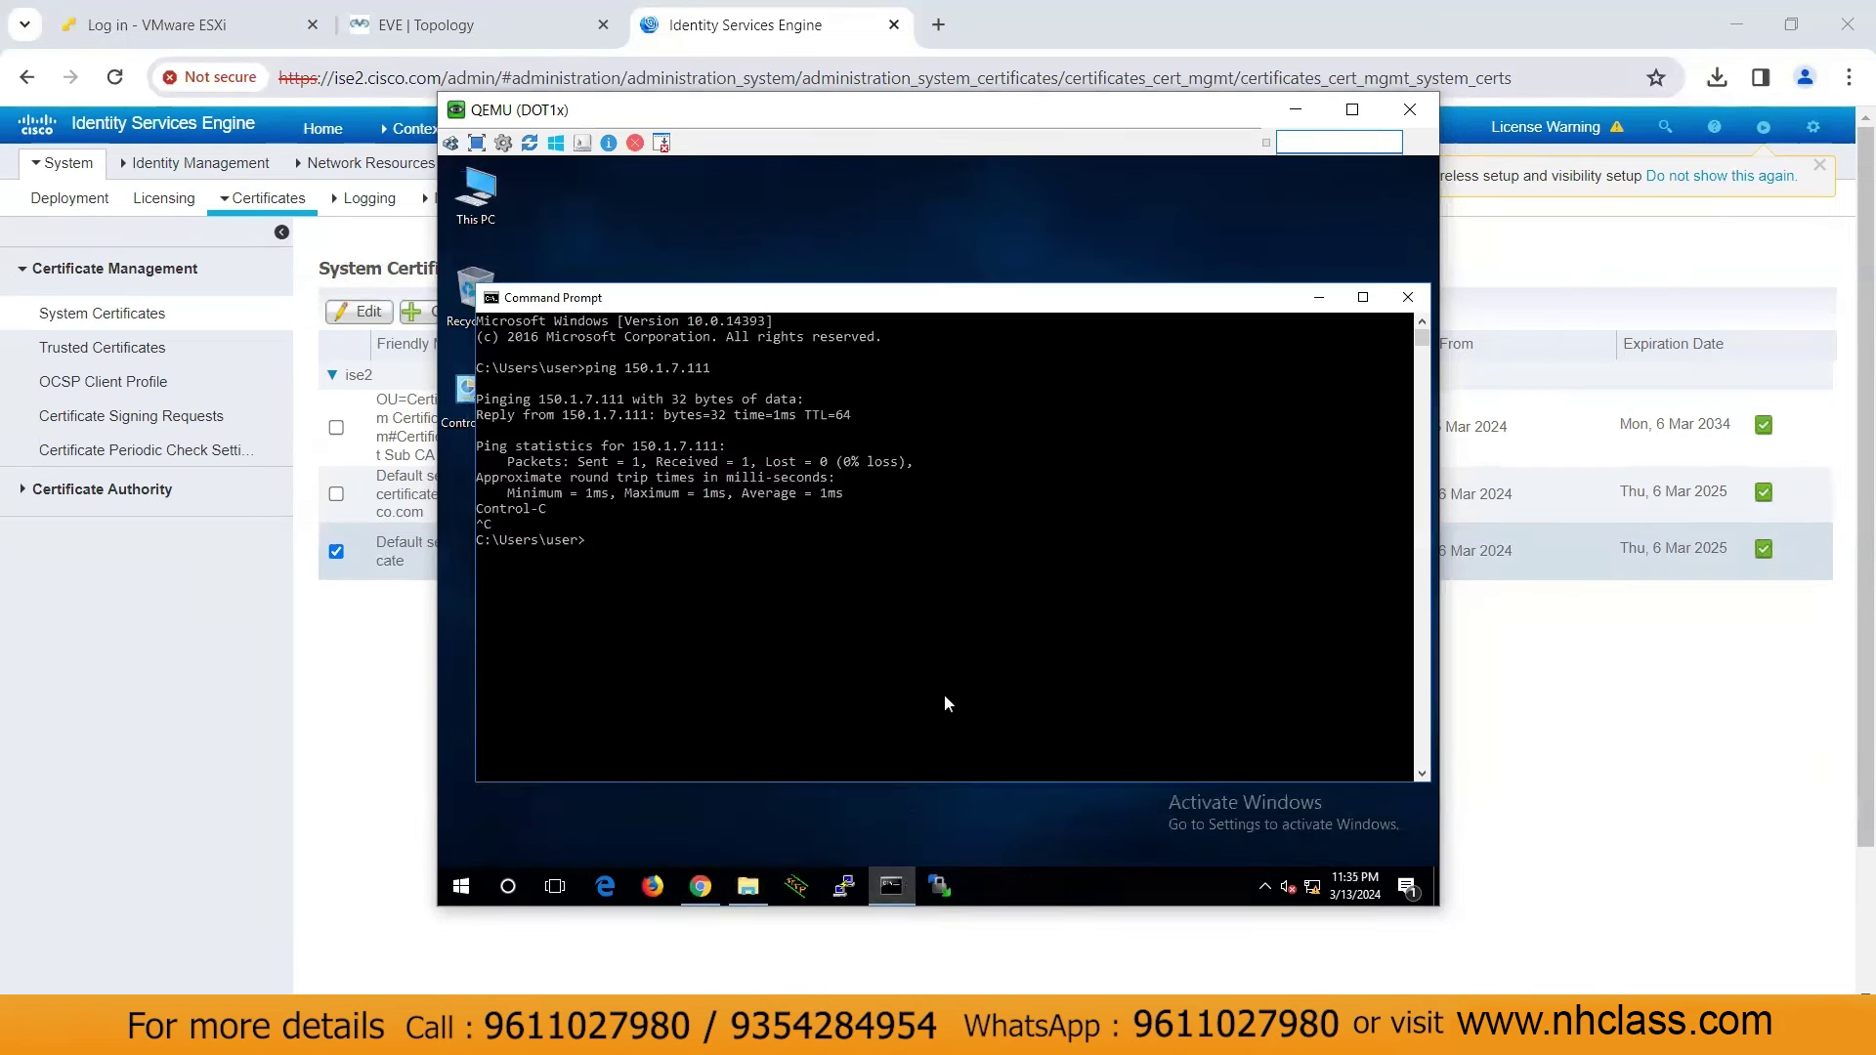
pyautogui.write('ncpa.cpl')
pyautogui.click(1317, 300)
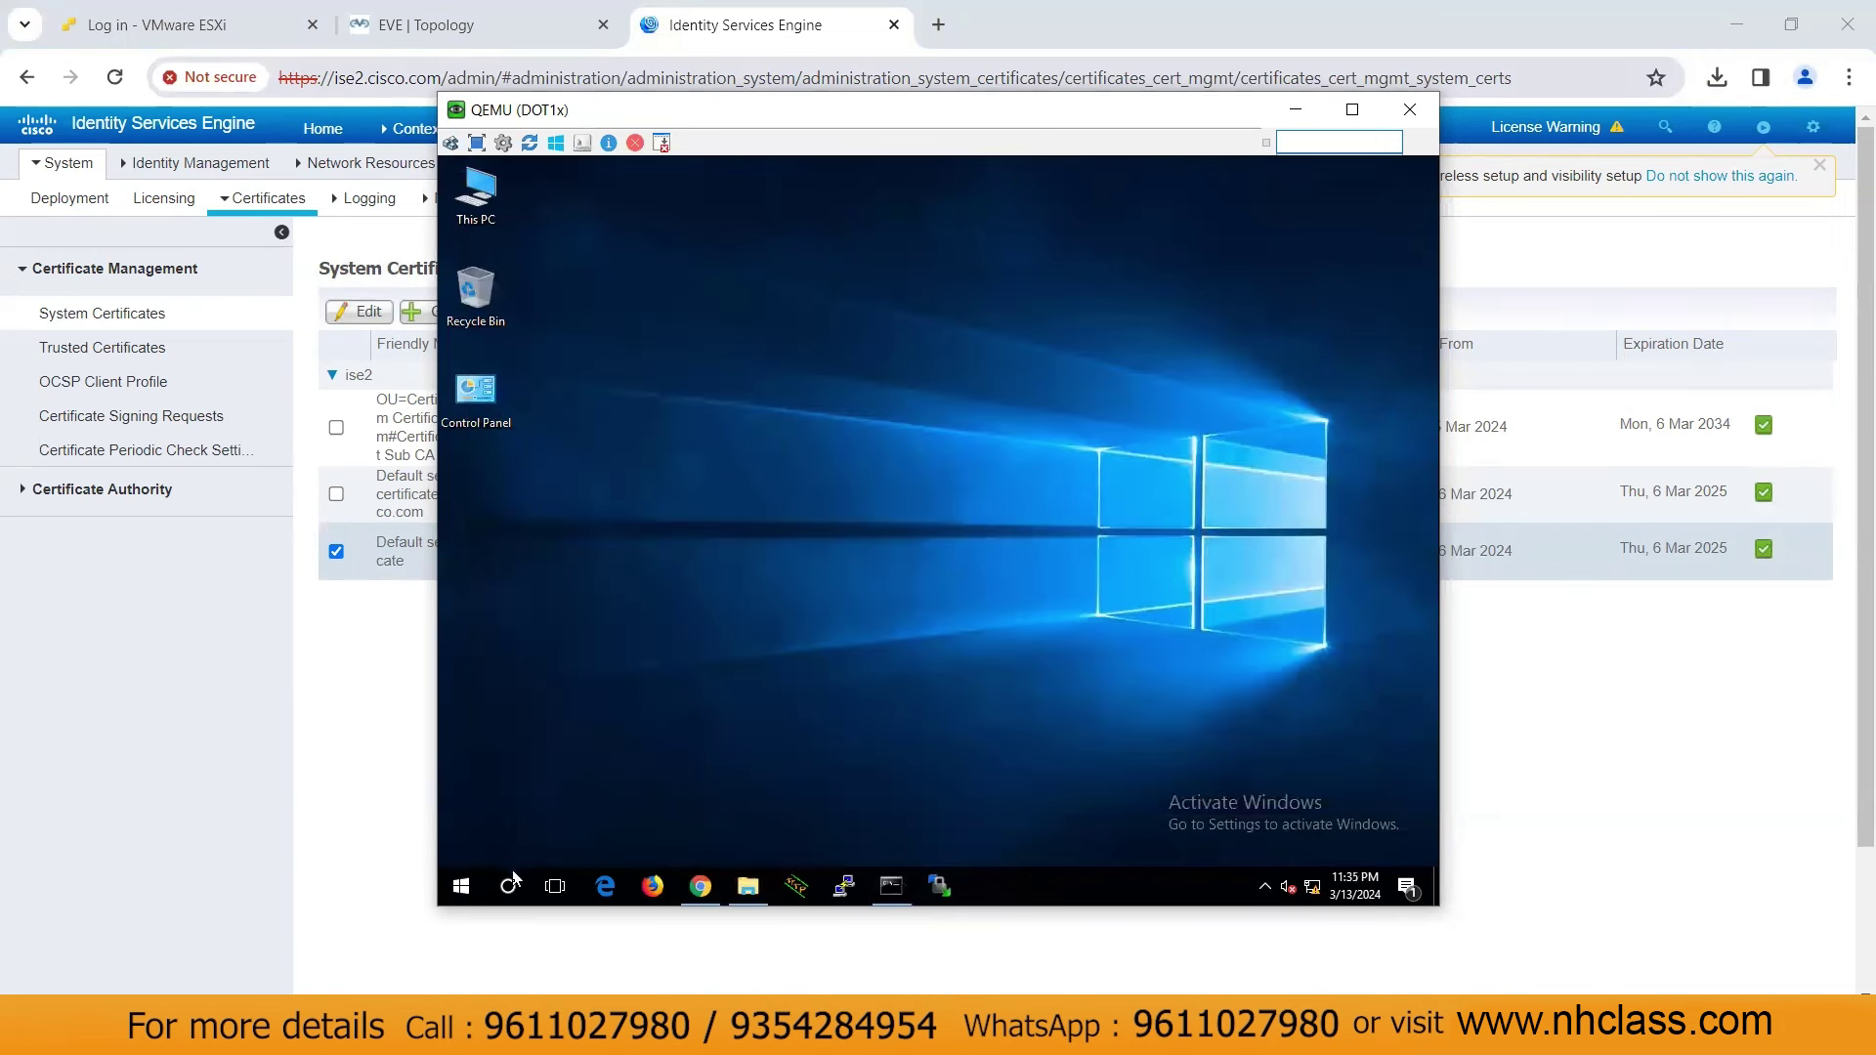
# Open Services and stop the Wired AutoConfig service, then return to the Command Prompt
pyautogui.click(516, 890)
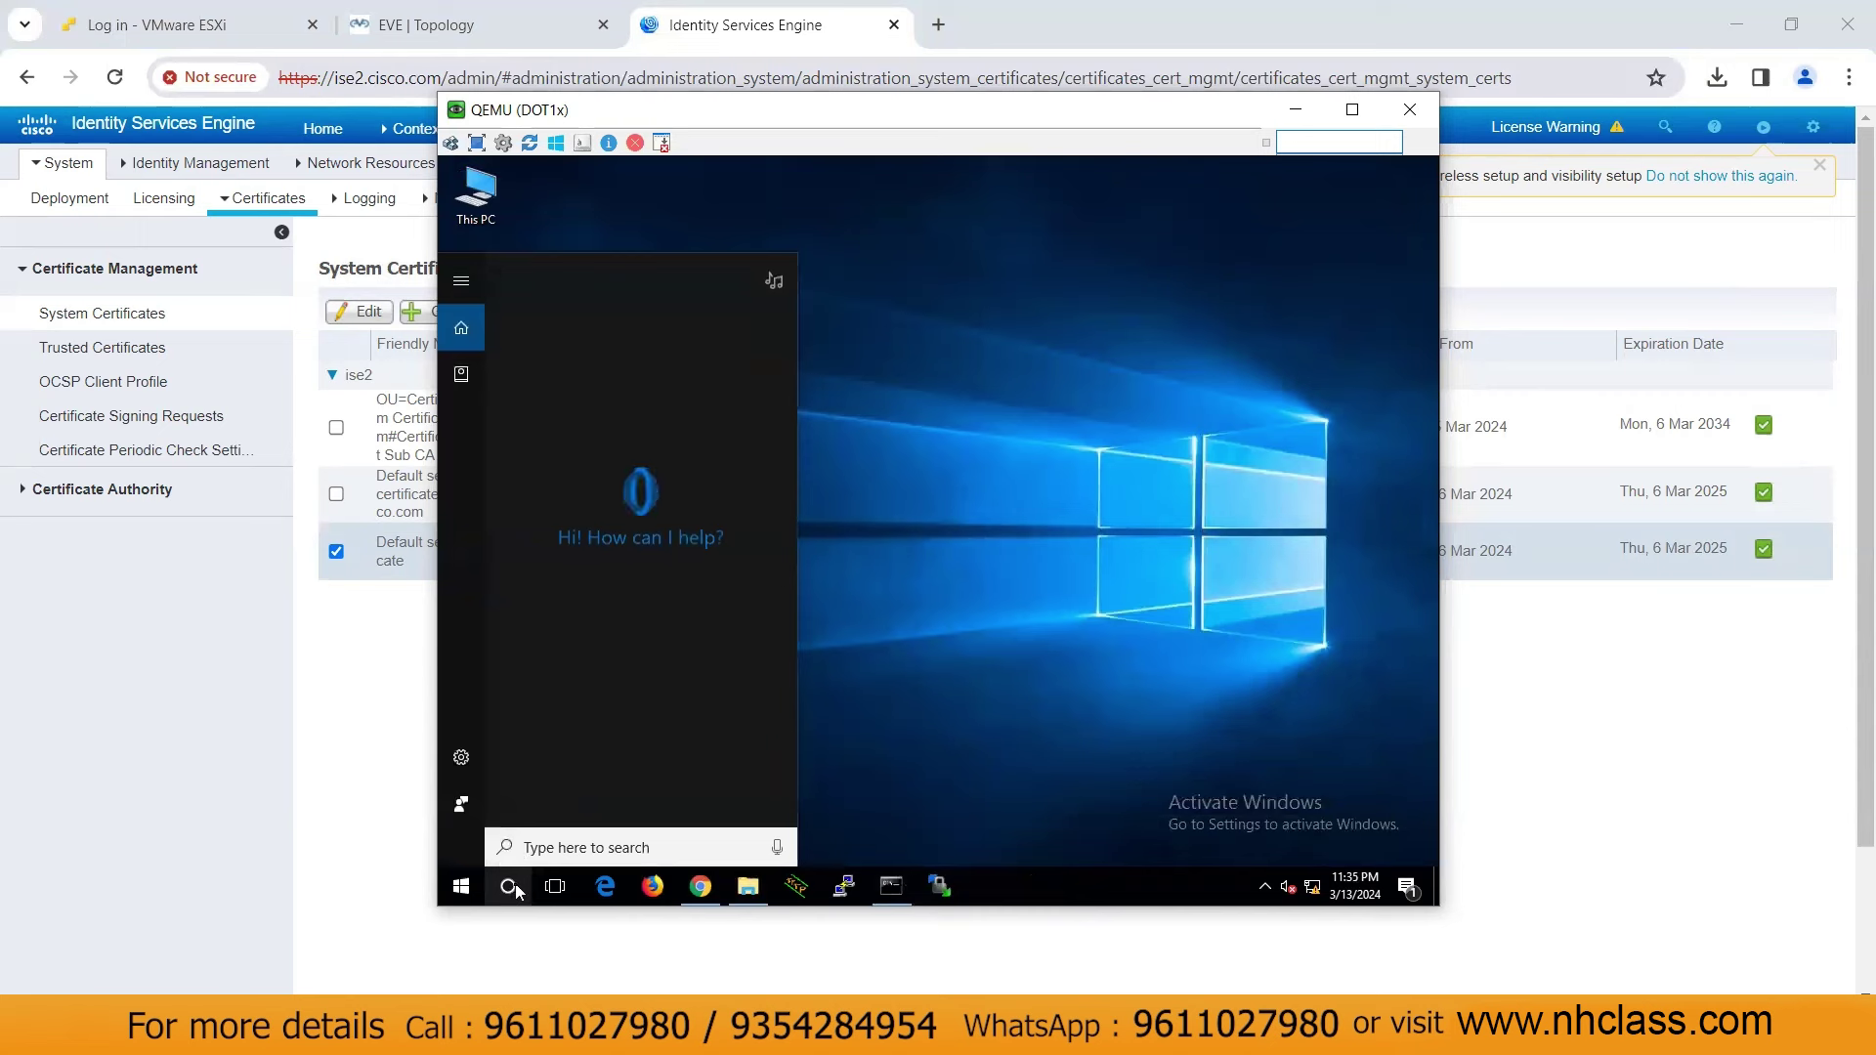
pyautogui.write('se')
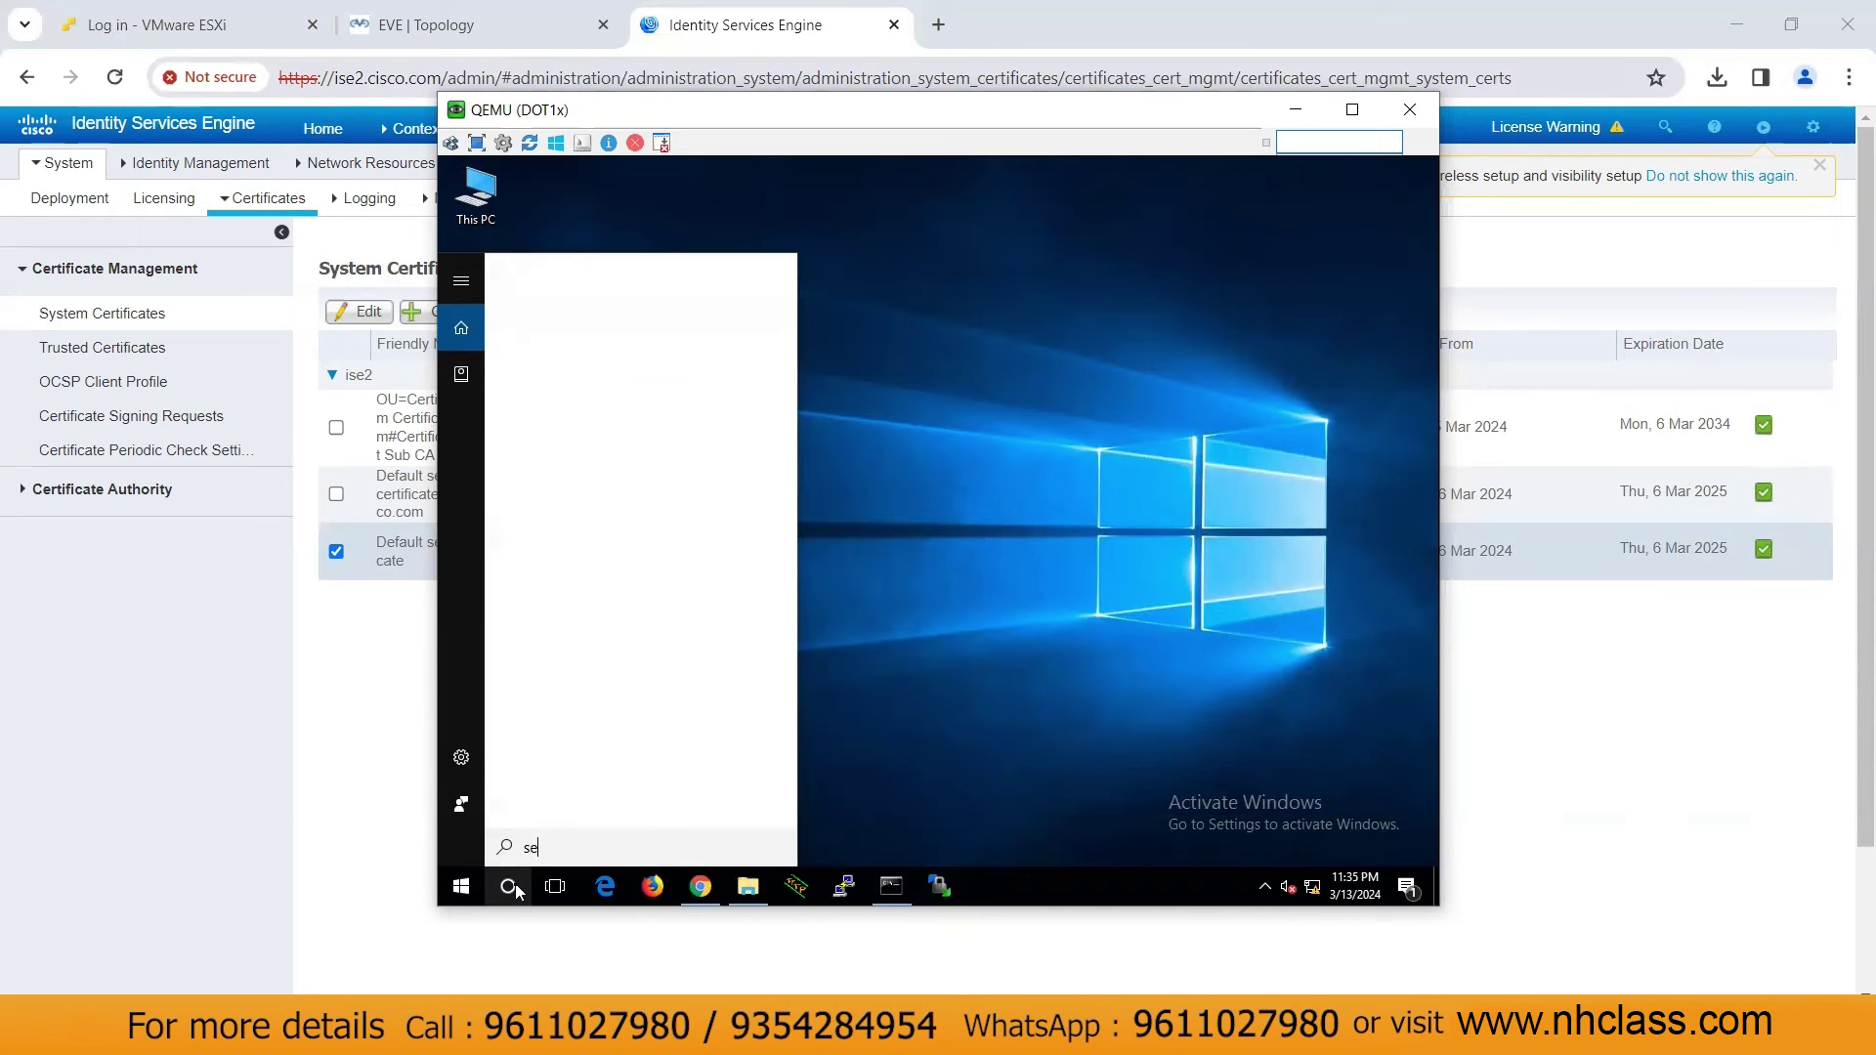
pyautogui.write('rver')
pyautogui.press('Return')
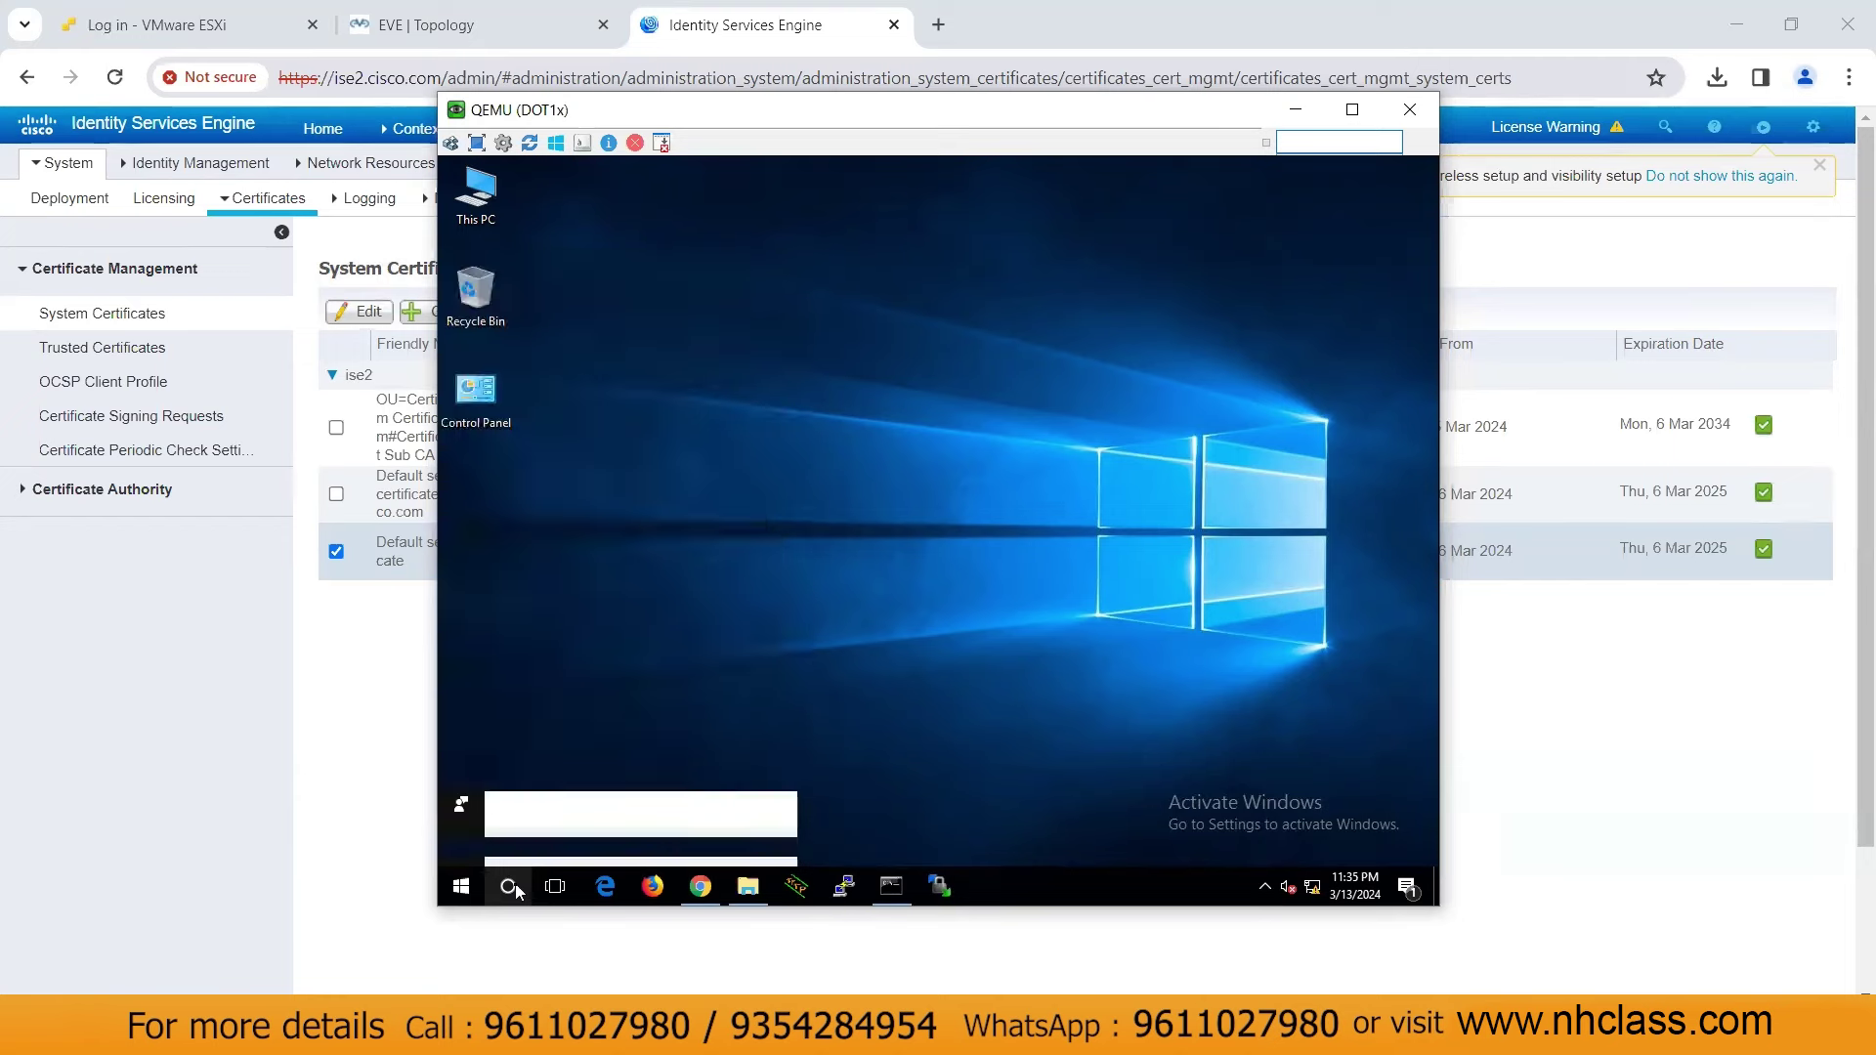
pyautogui.moveTo(1298, 360); pyautogui.dragTo(1321, 745)
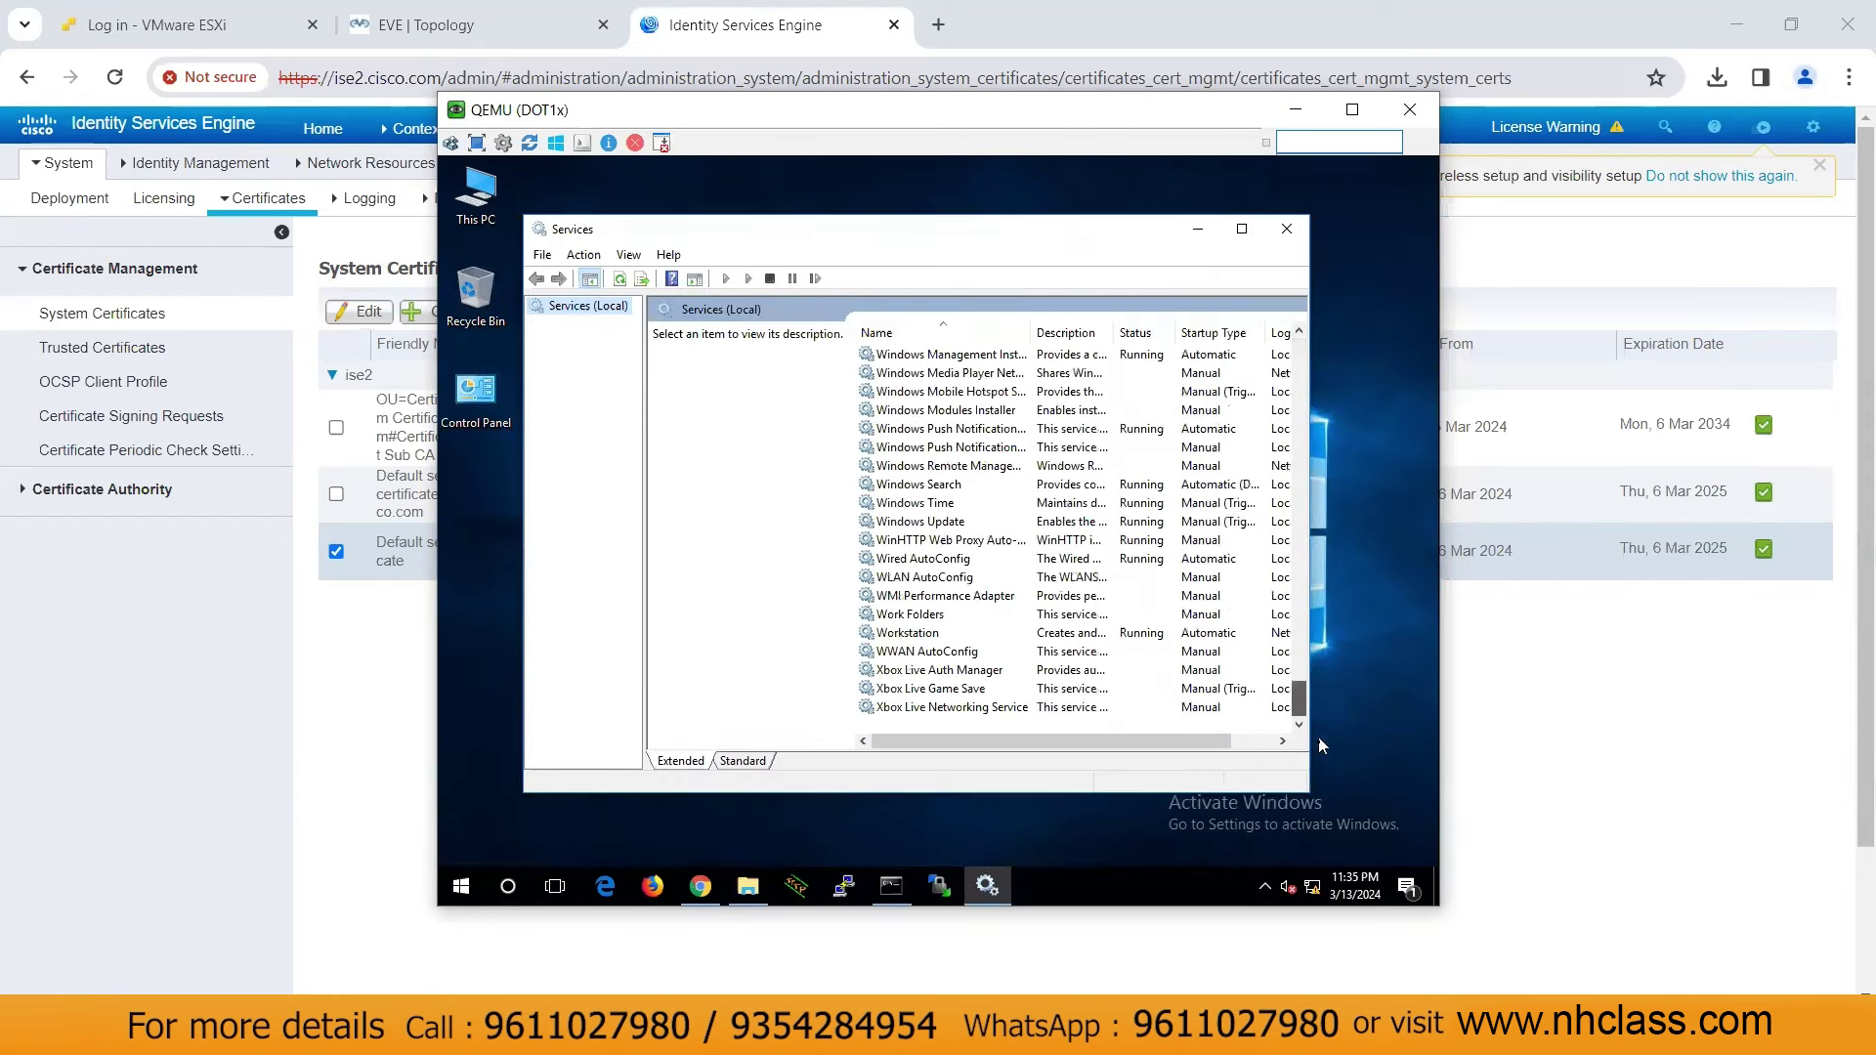
pyautogui.click(916, 561)
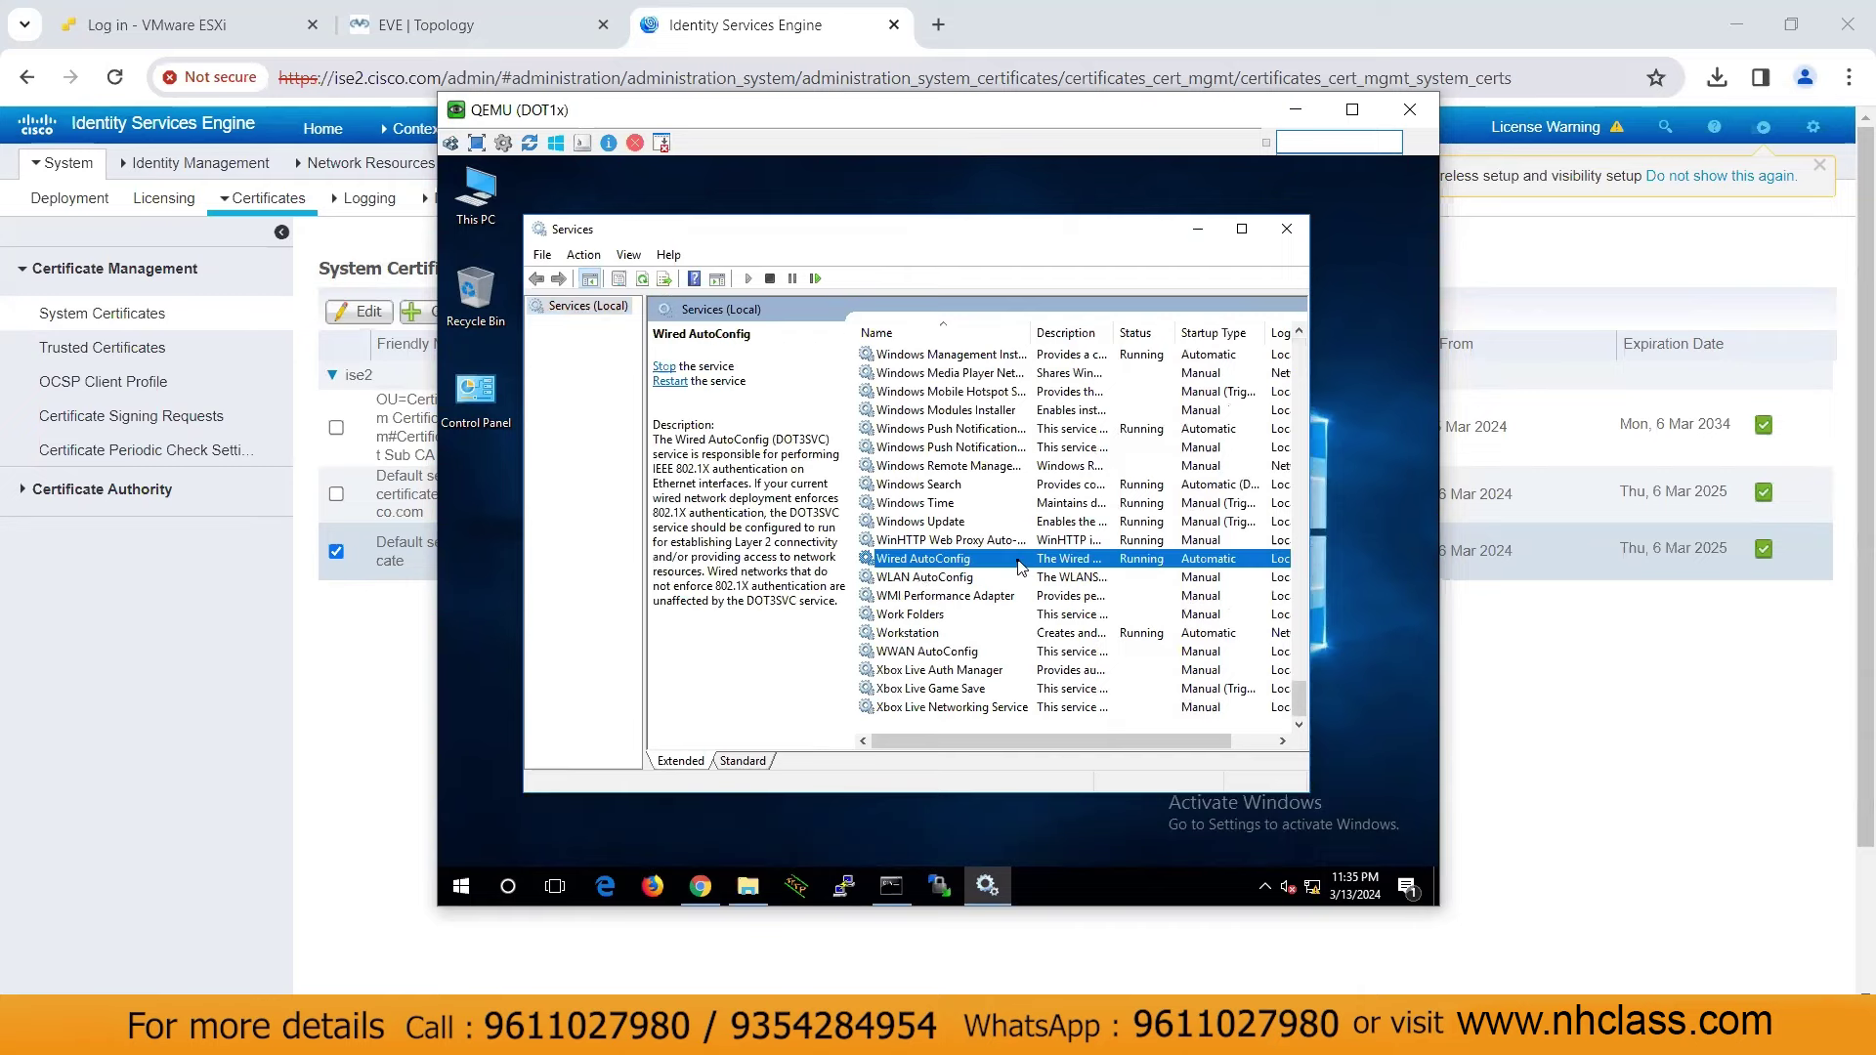
pyautogui.click(1253, 237)
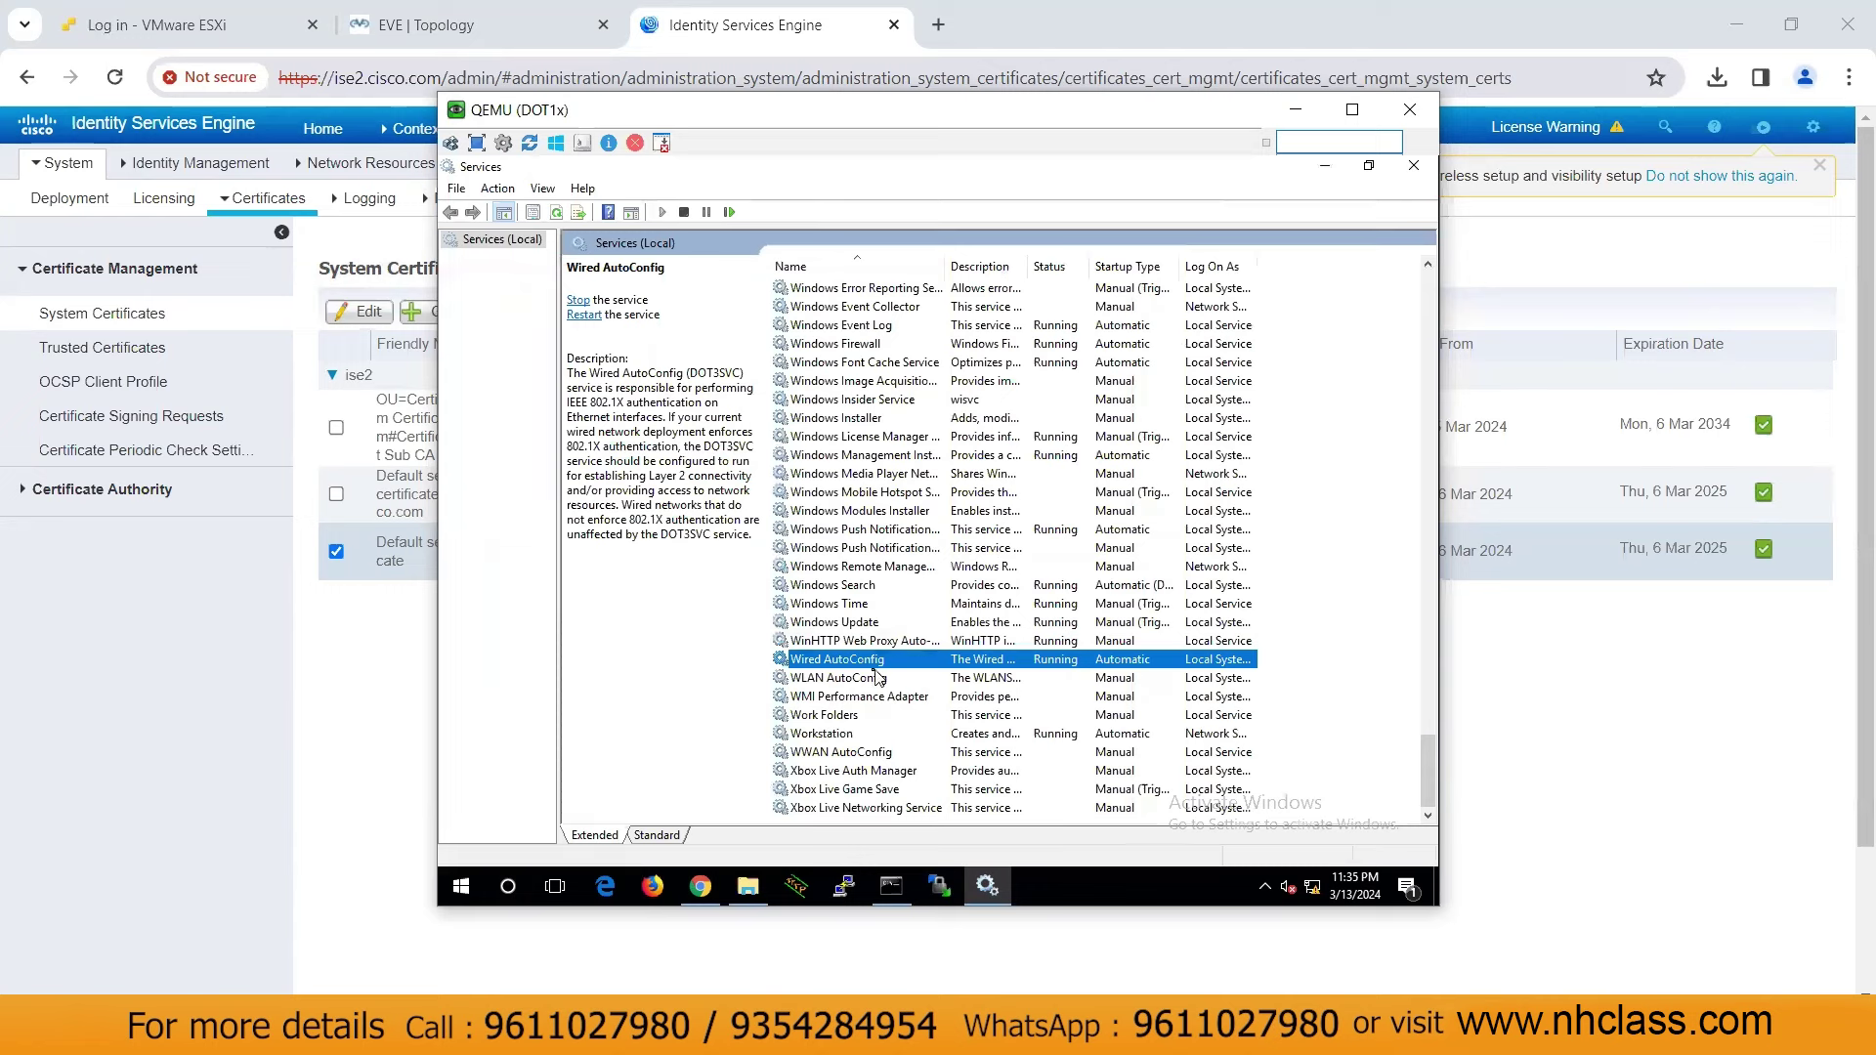
pyautogui.click(578, 300)
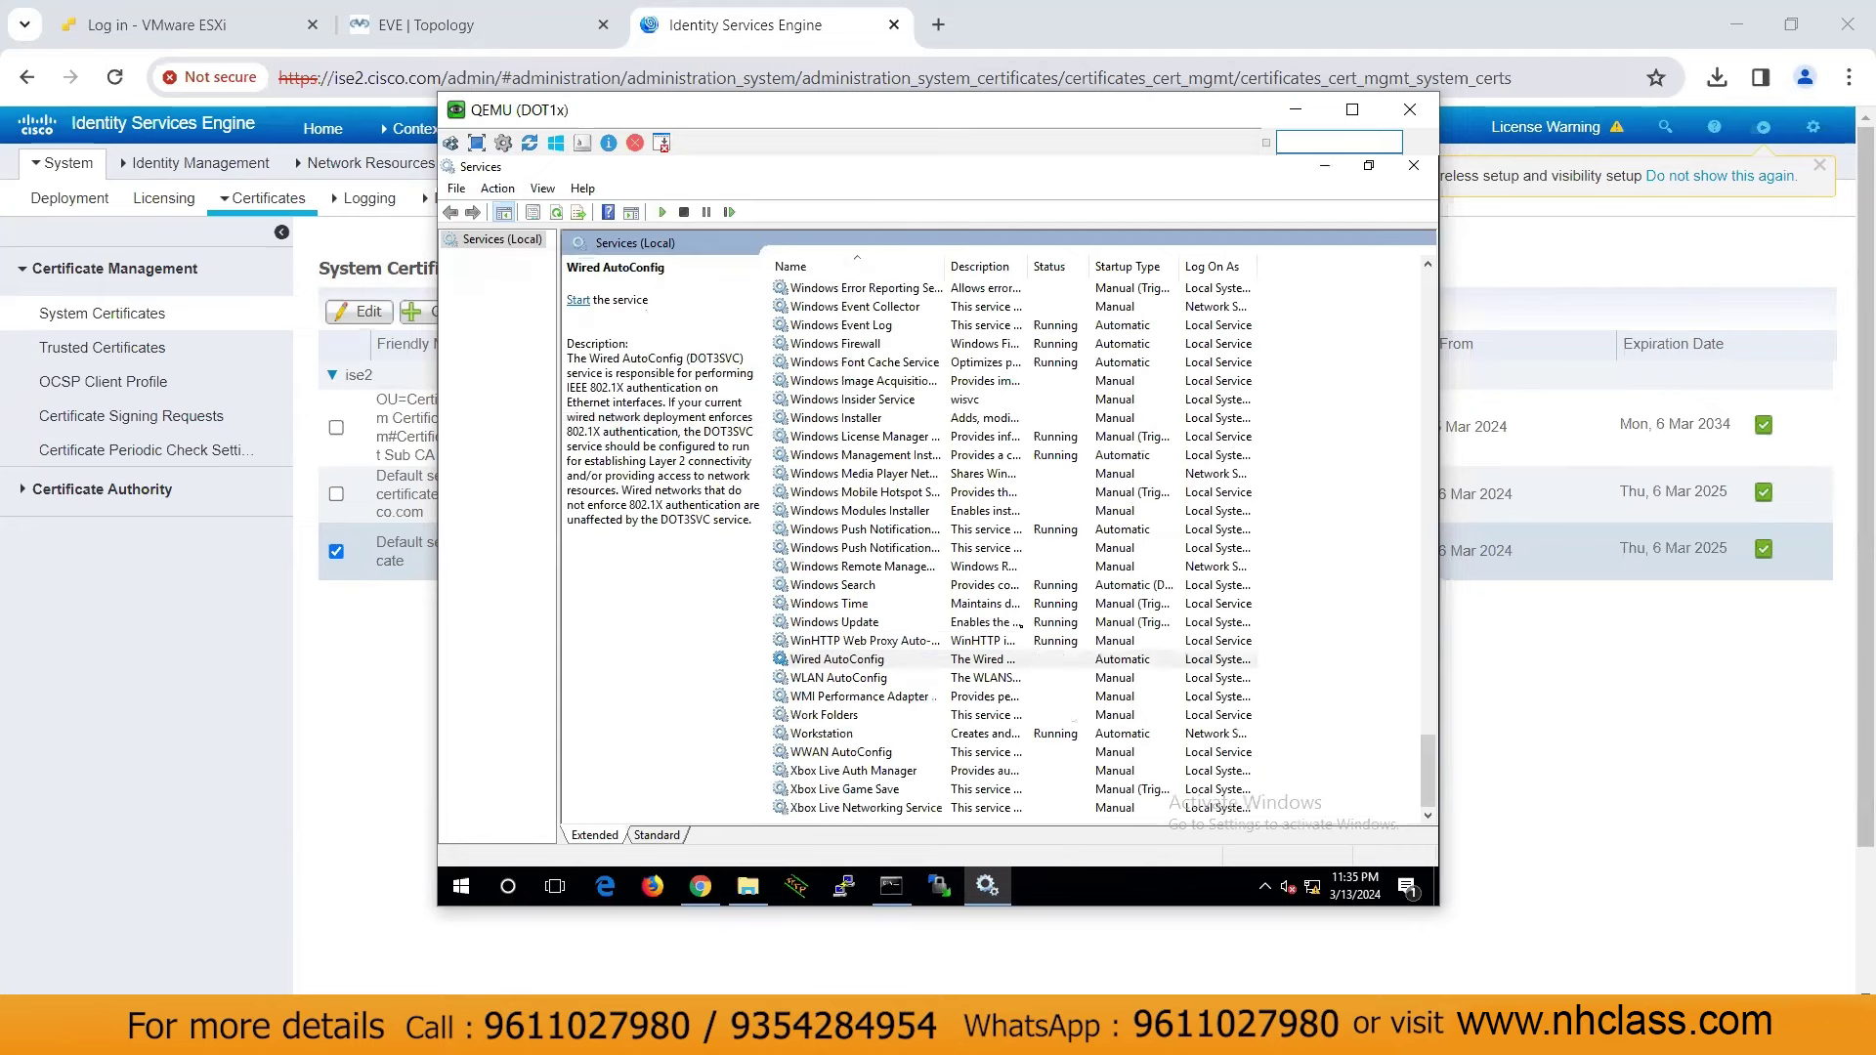
pyautogui.click(1041, 662)
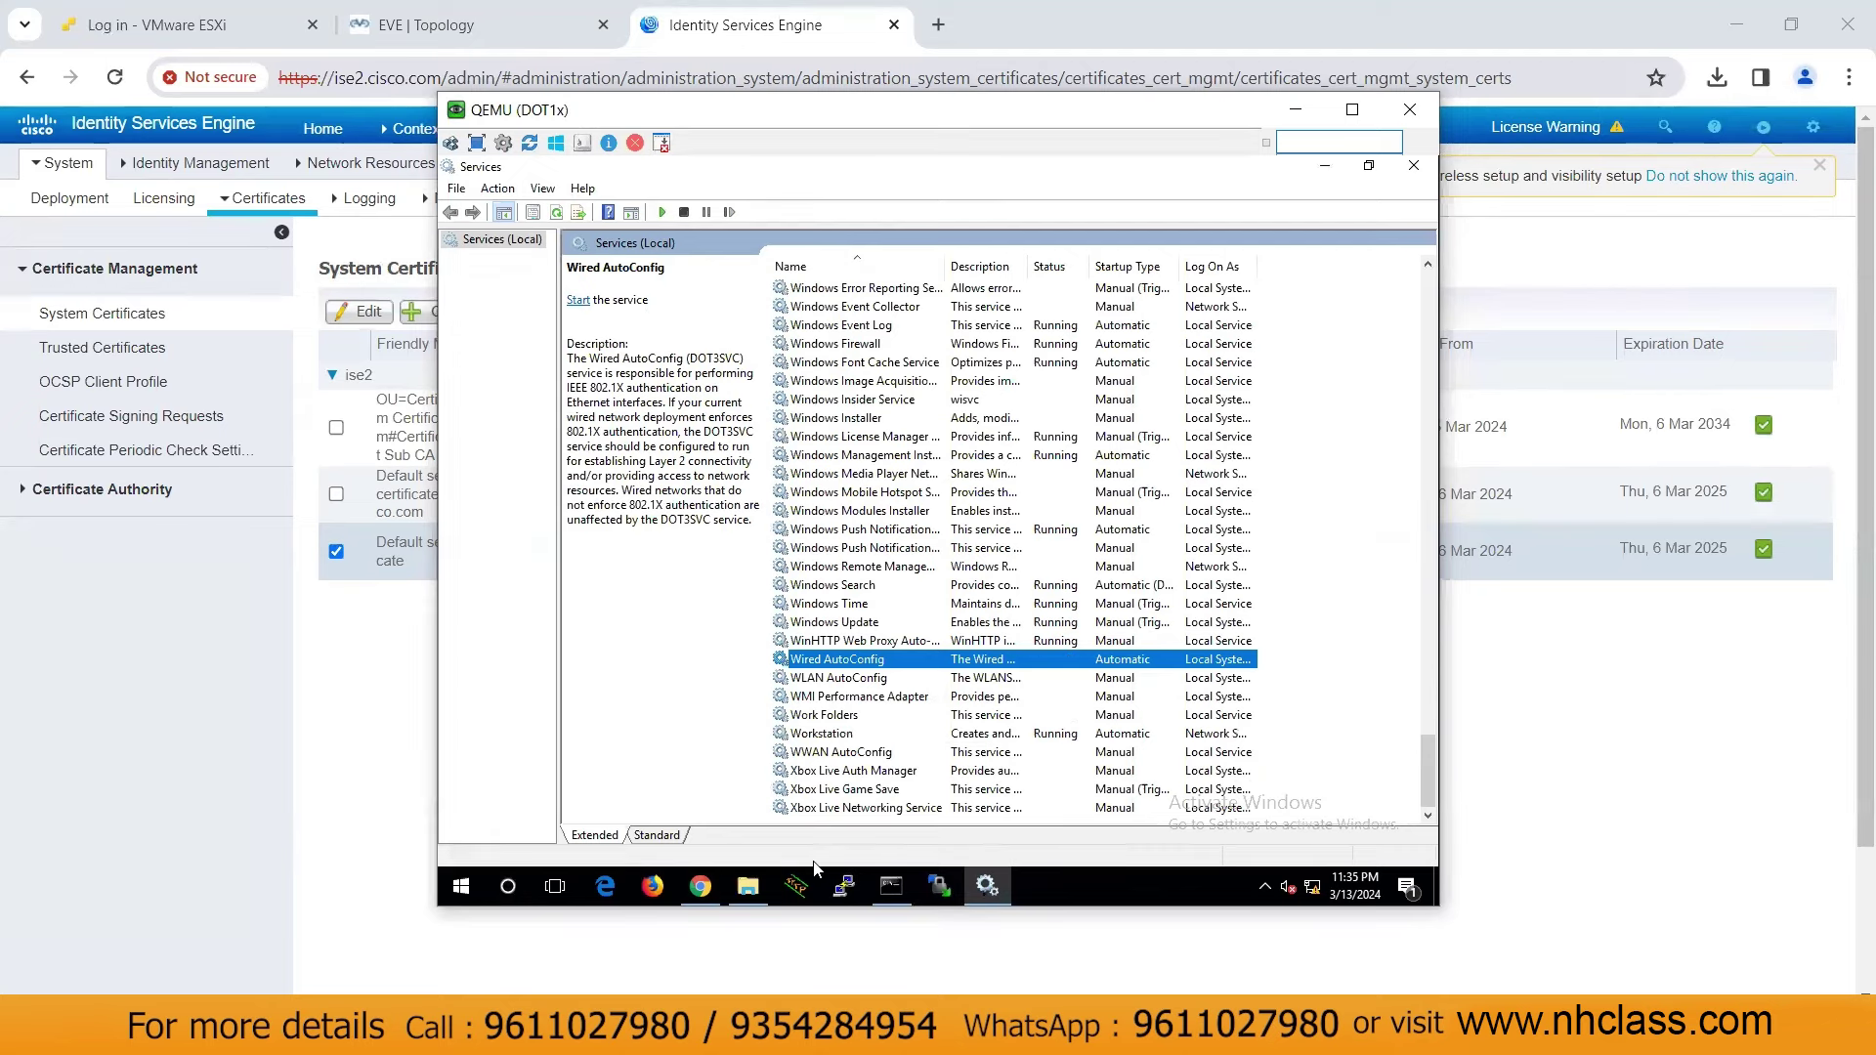
pyautogui.click(907, 878)
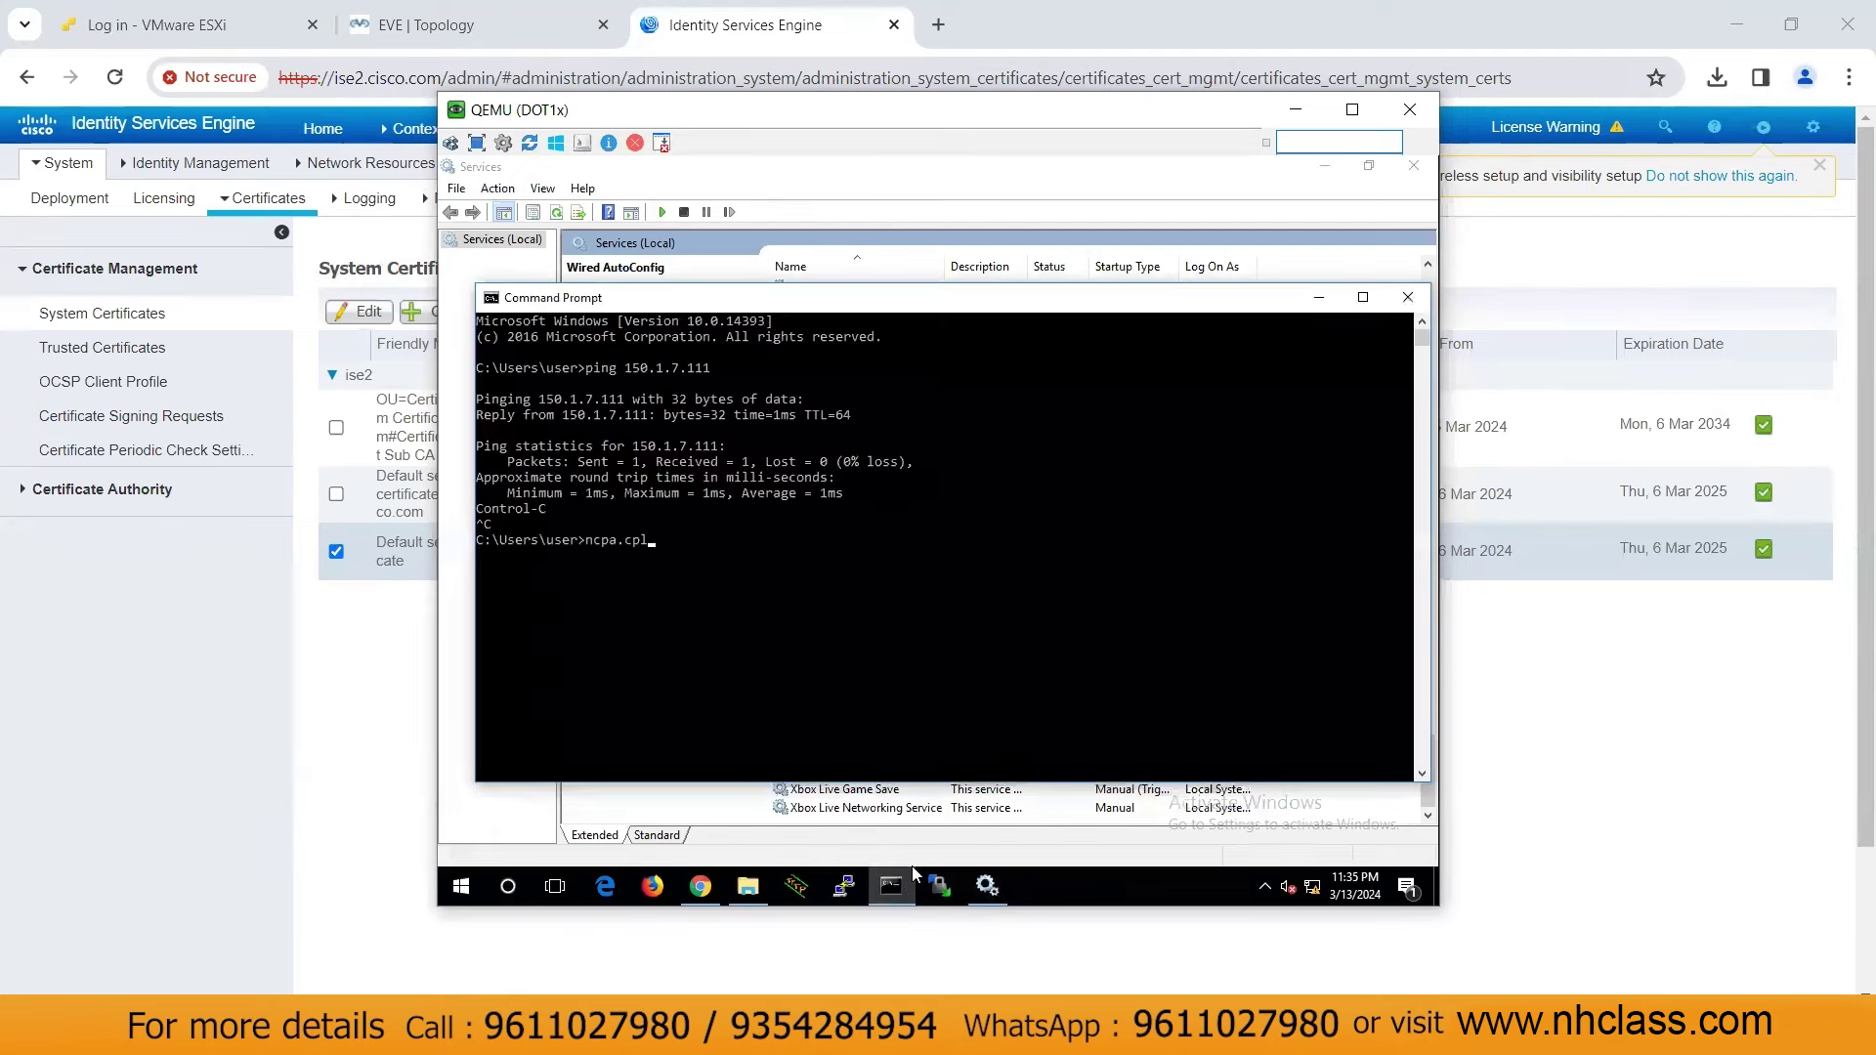
# Run ncpa.cpl and open the dot1x adapter's Properties
pyautogui.press('Return')
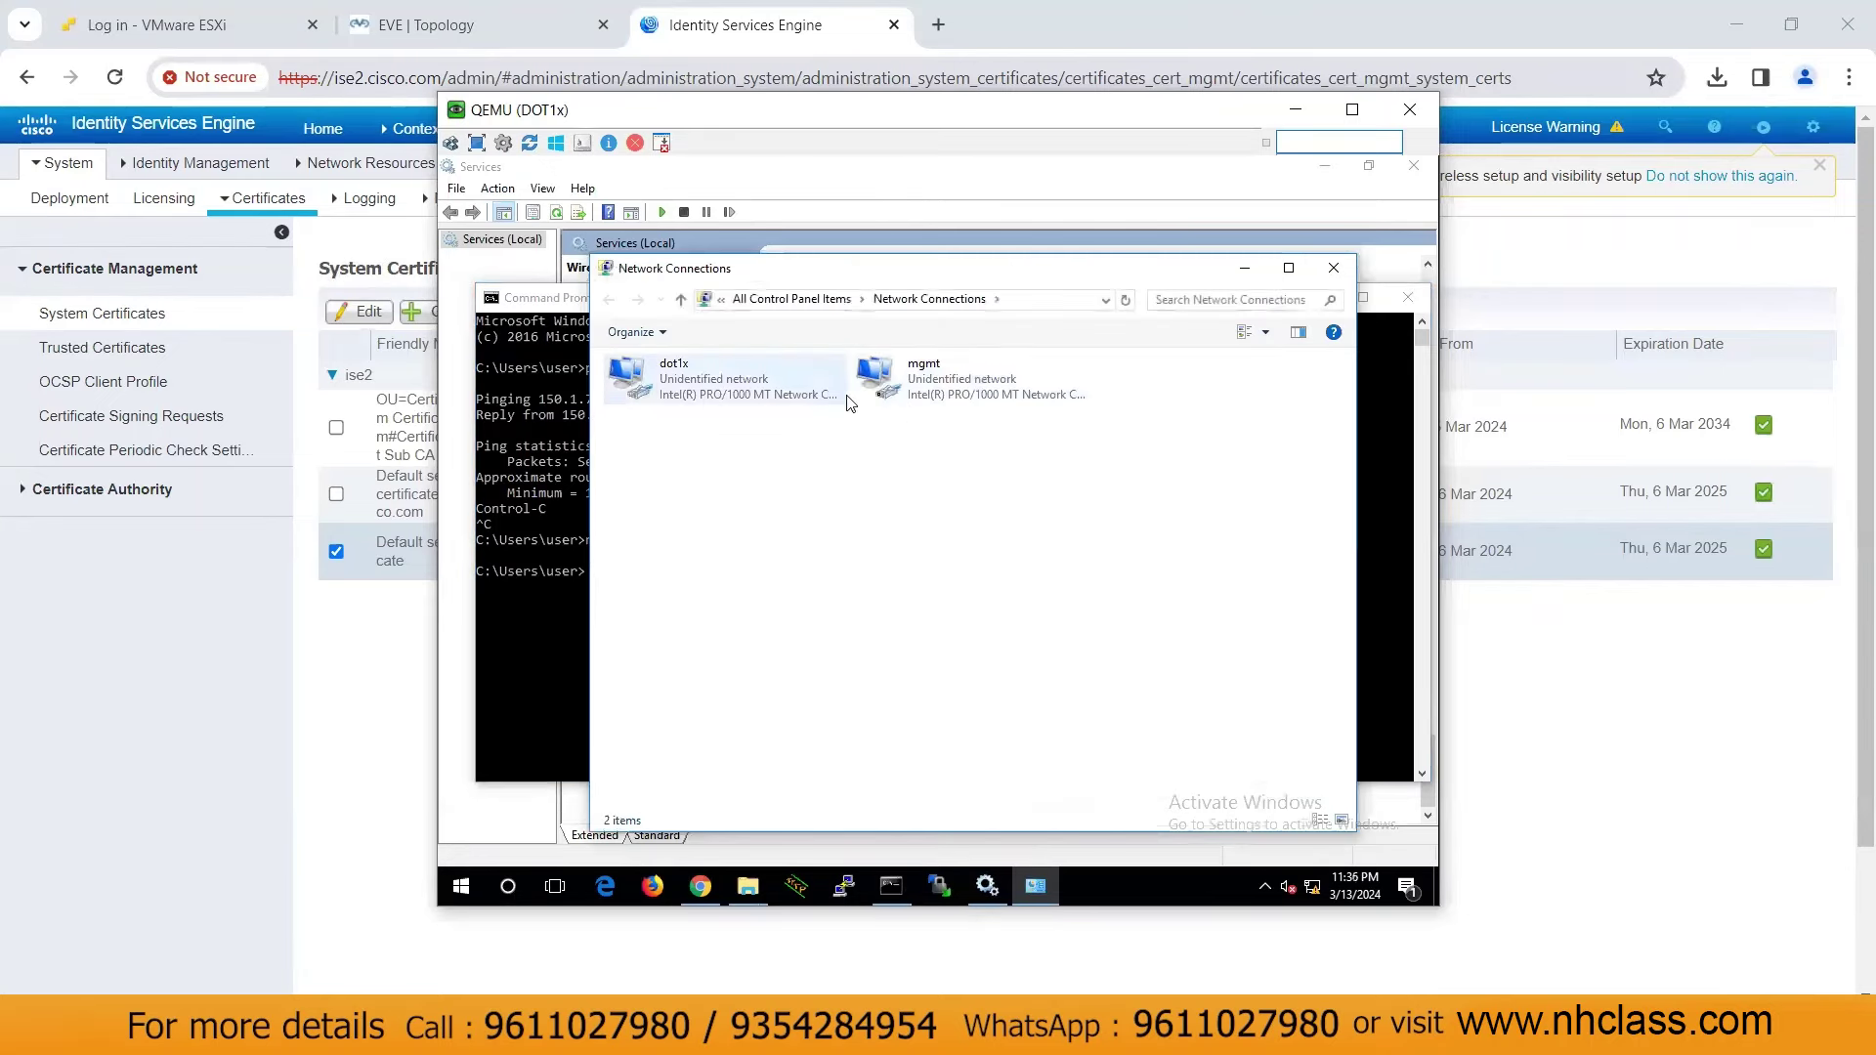
pyautogui.doubleClick(755, 393)
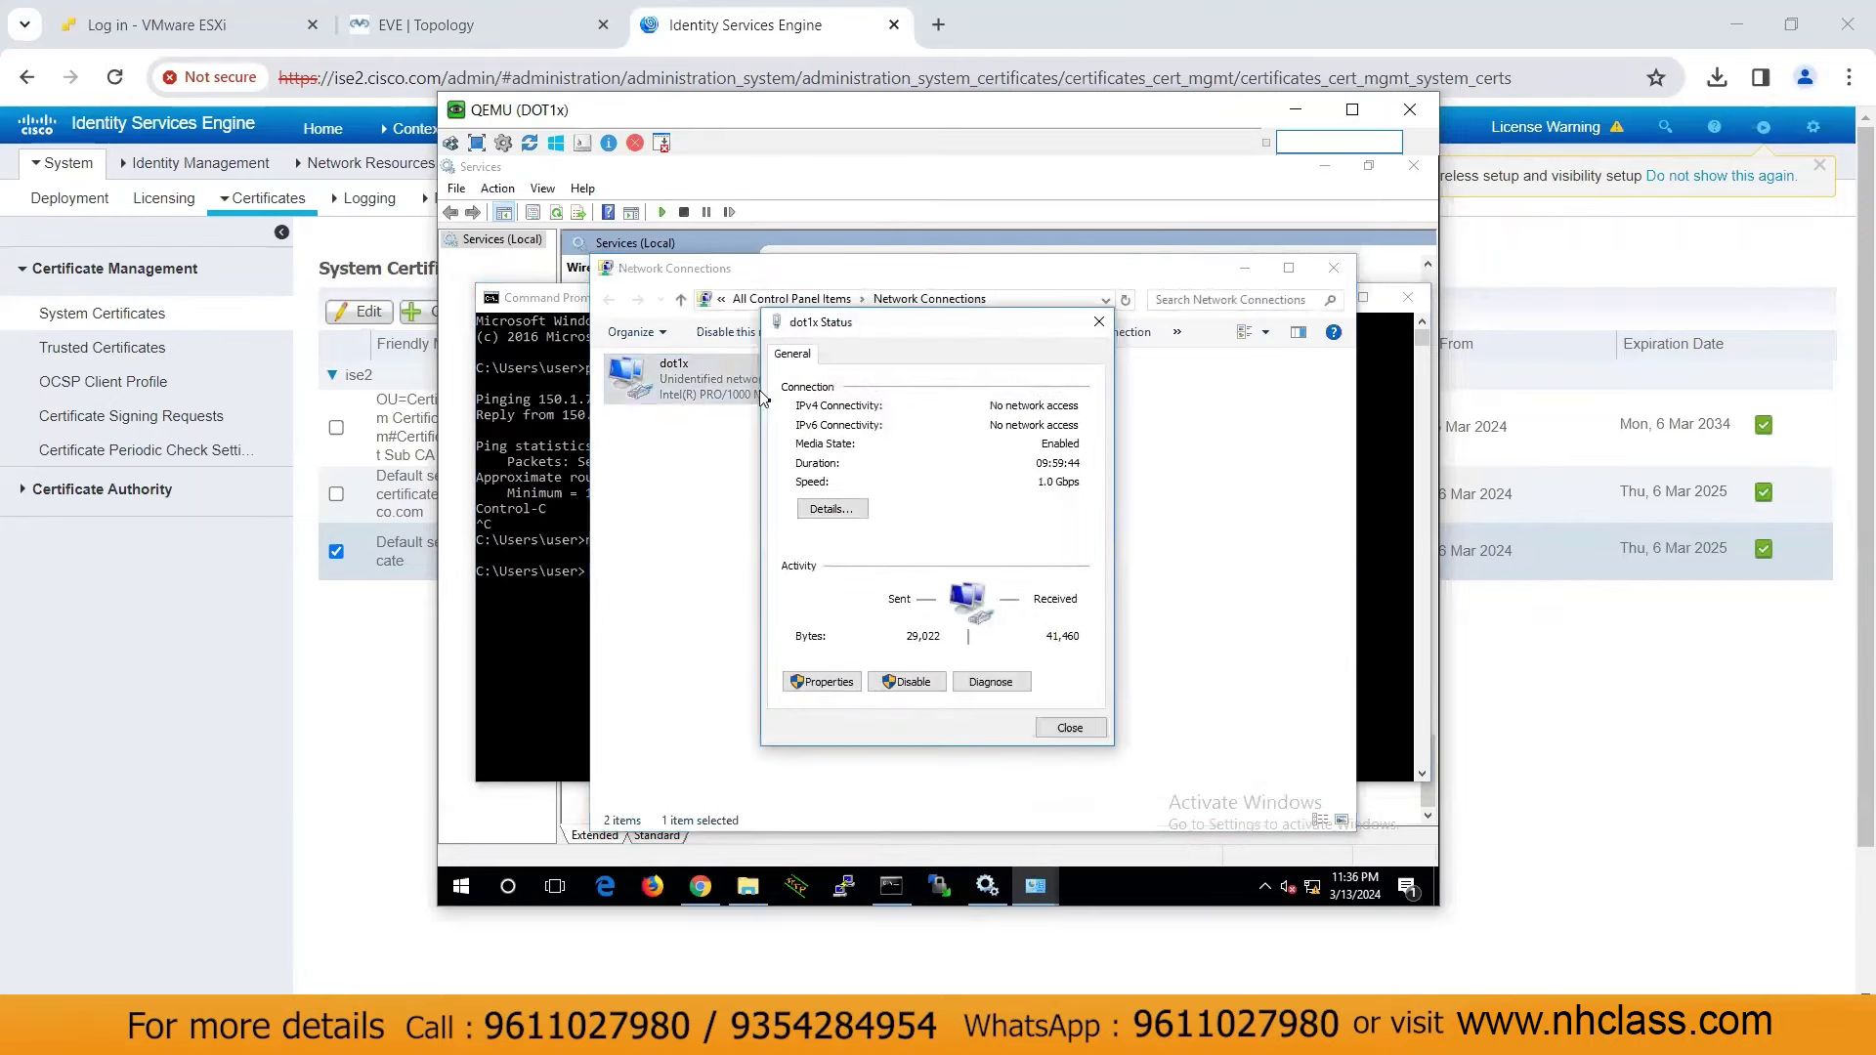
pyautogui.click(832, 681)
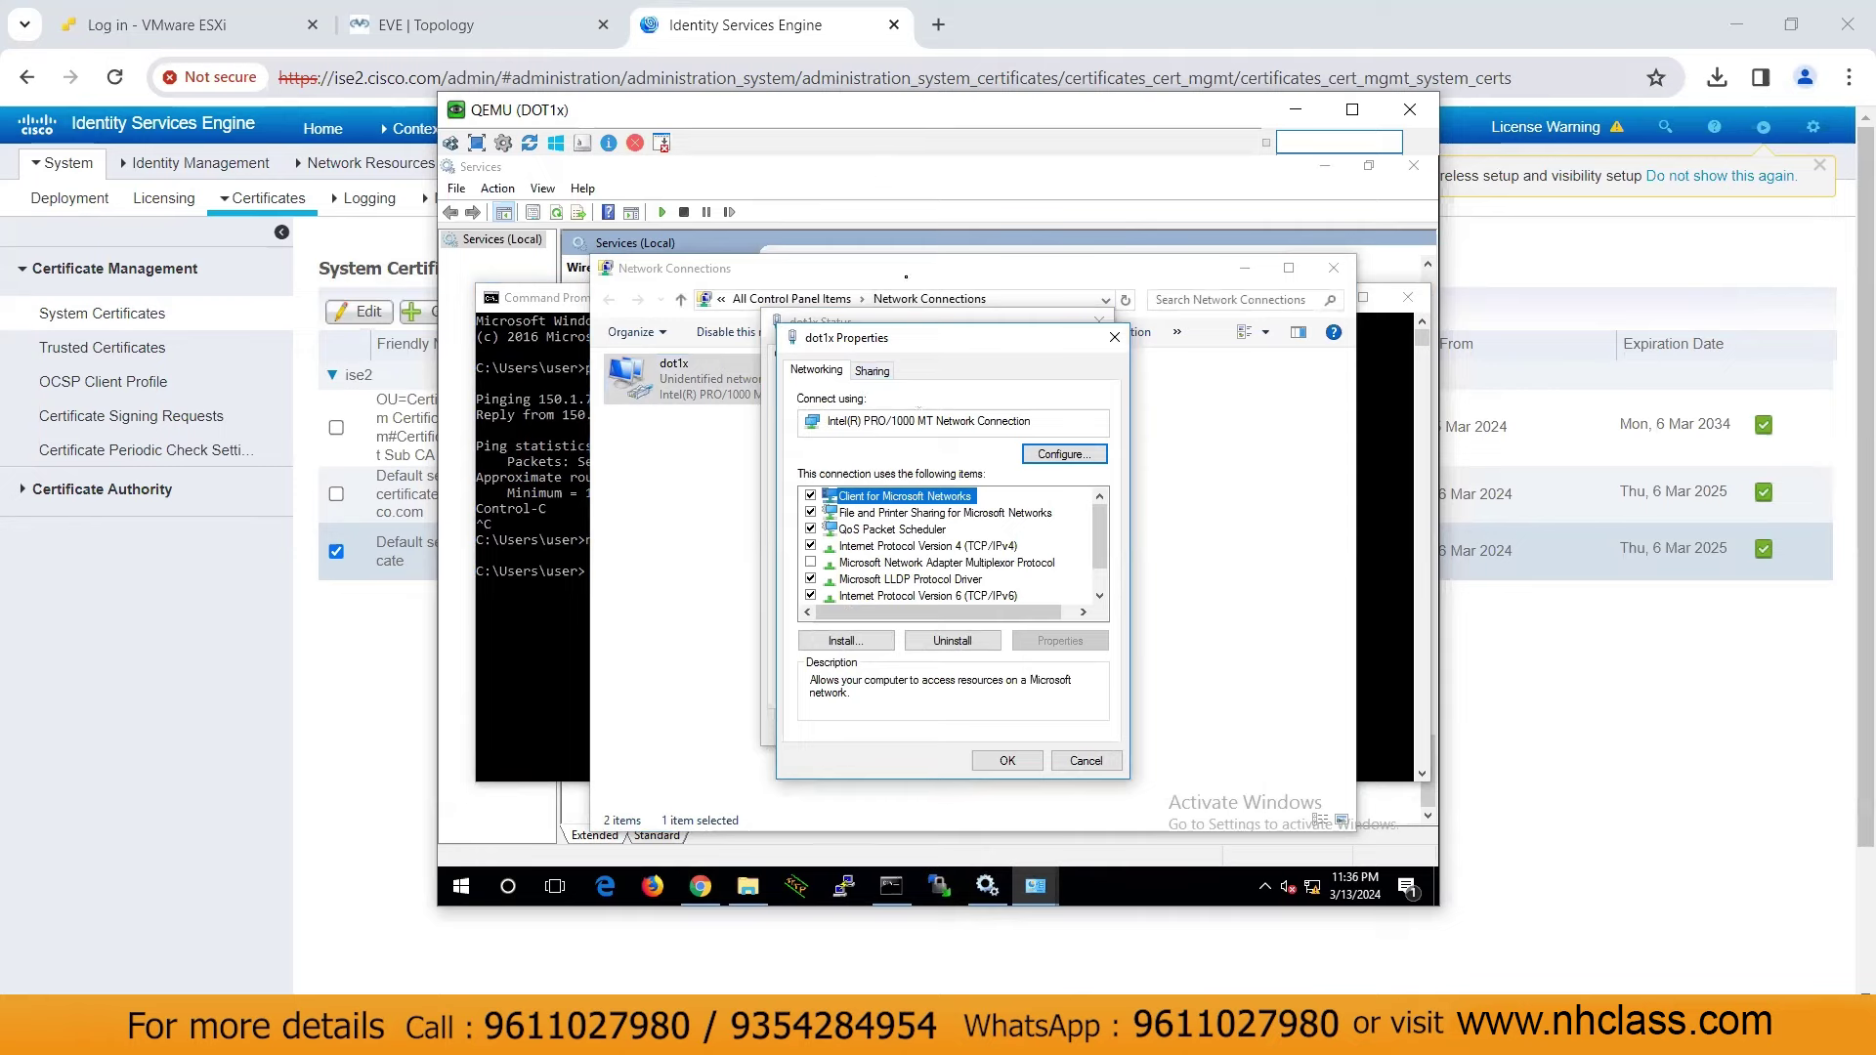
# Start the Wired AutoConfig service from Services and close the Services window
pyautogui.click(1273, 318)
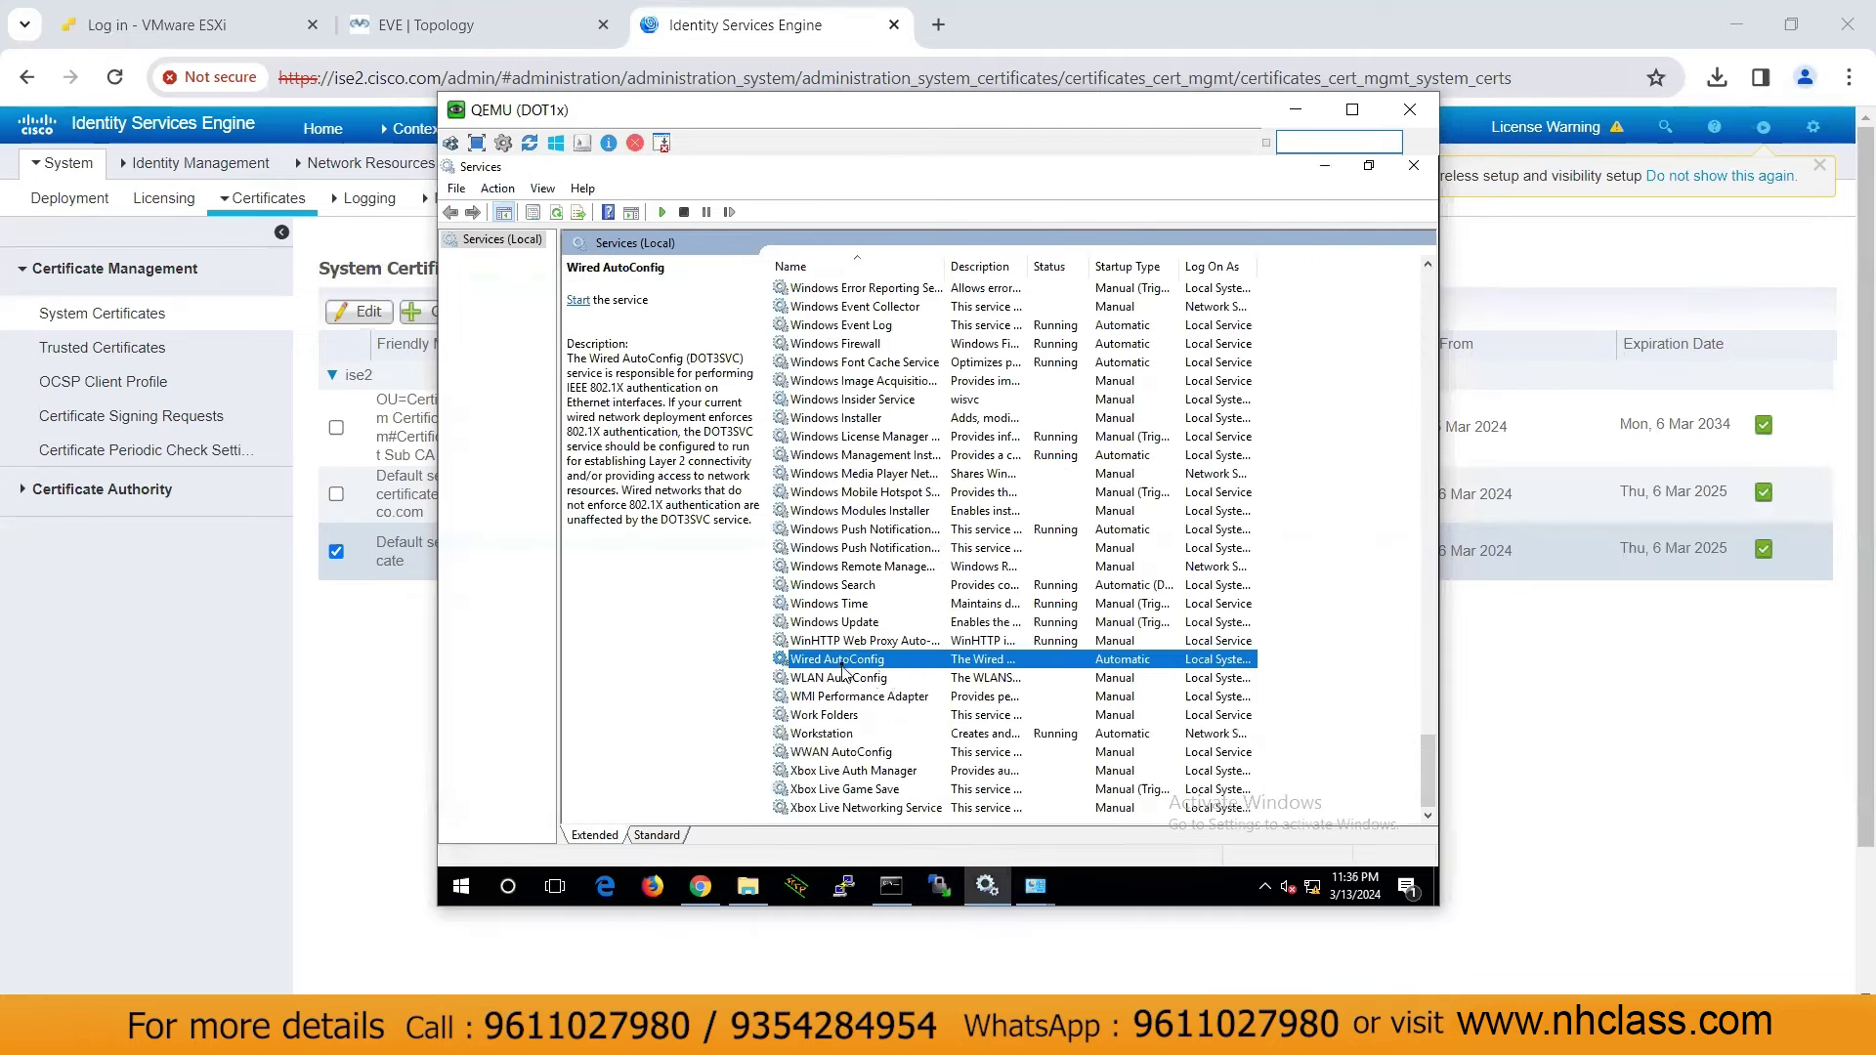
pyautogui.rightClick(843, 670)
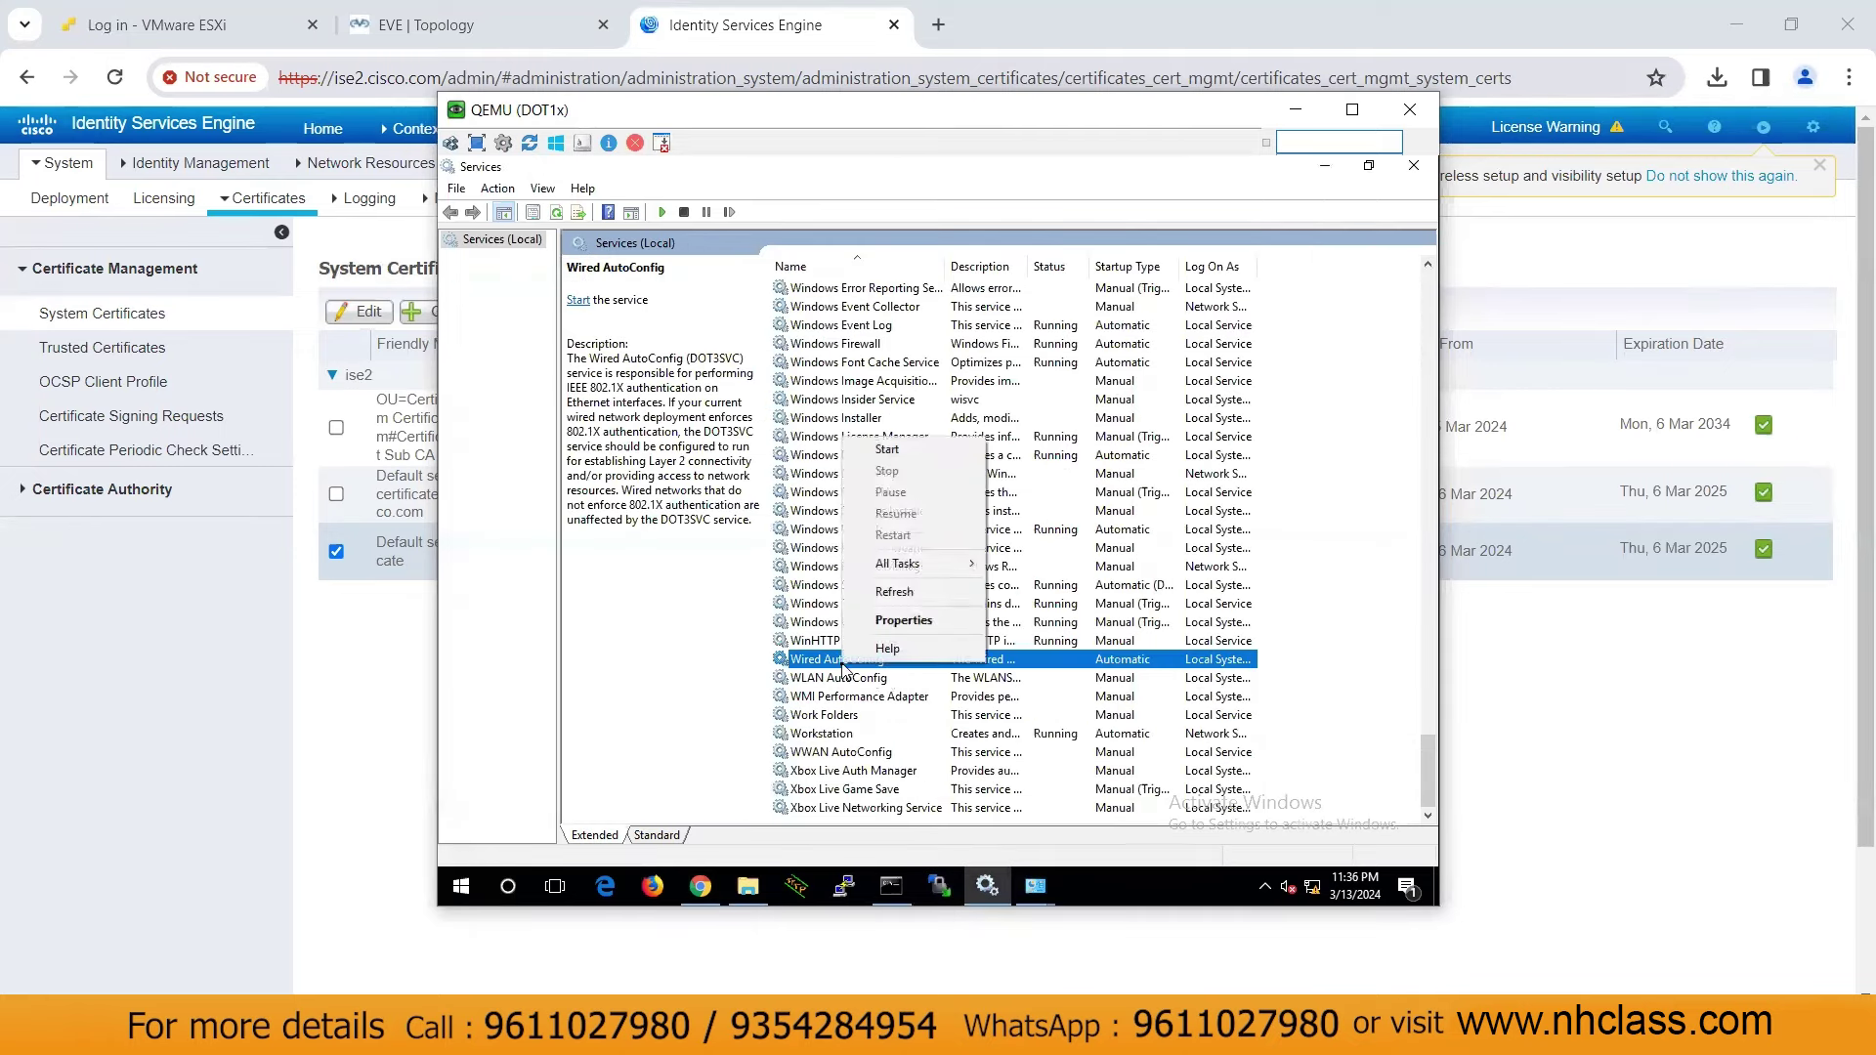
pyautogui.click(886, 451)
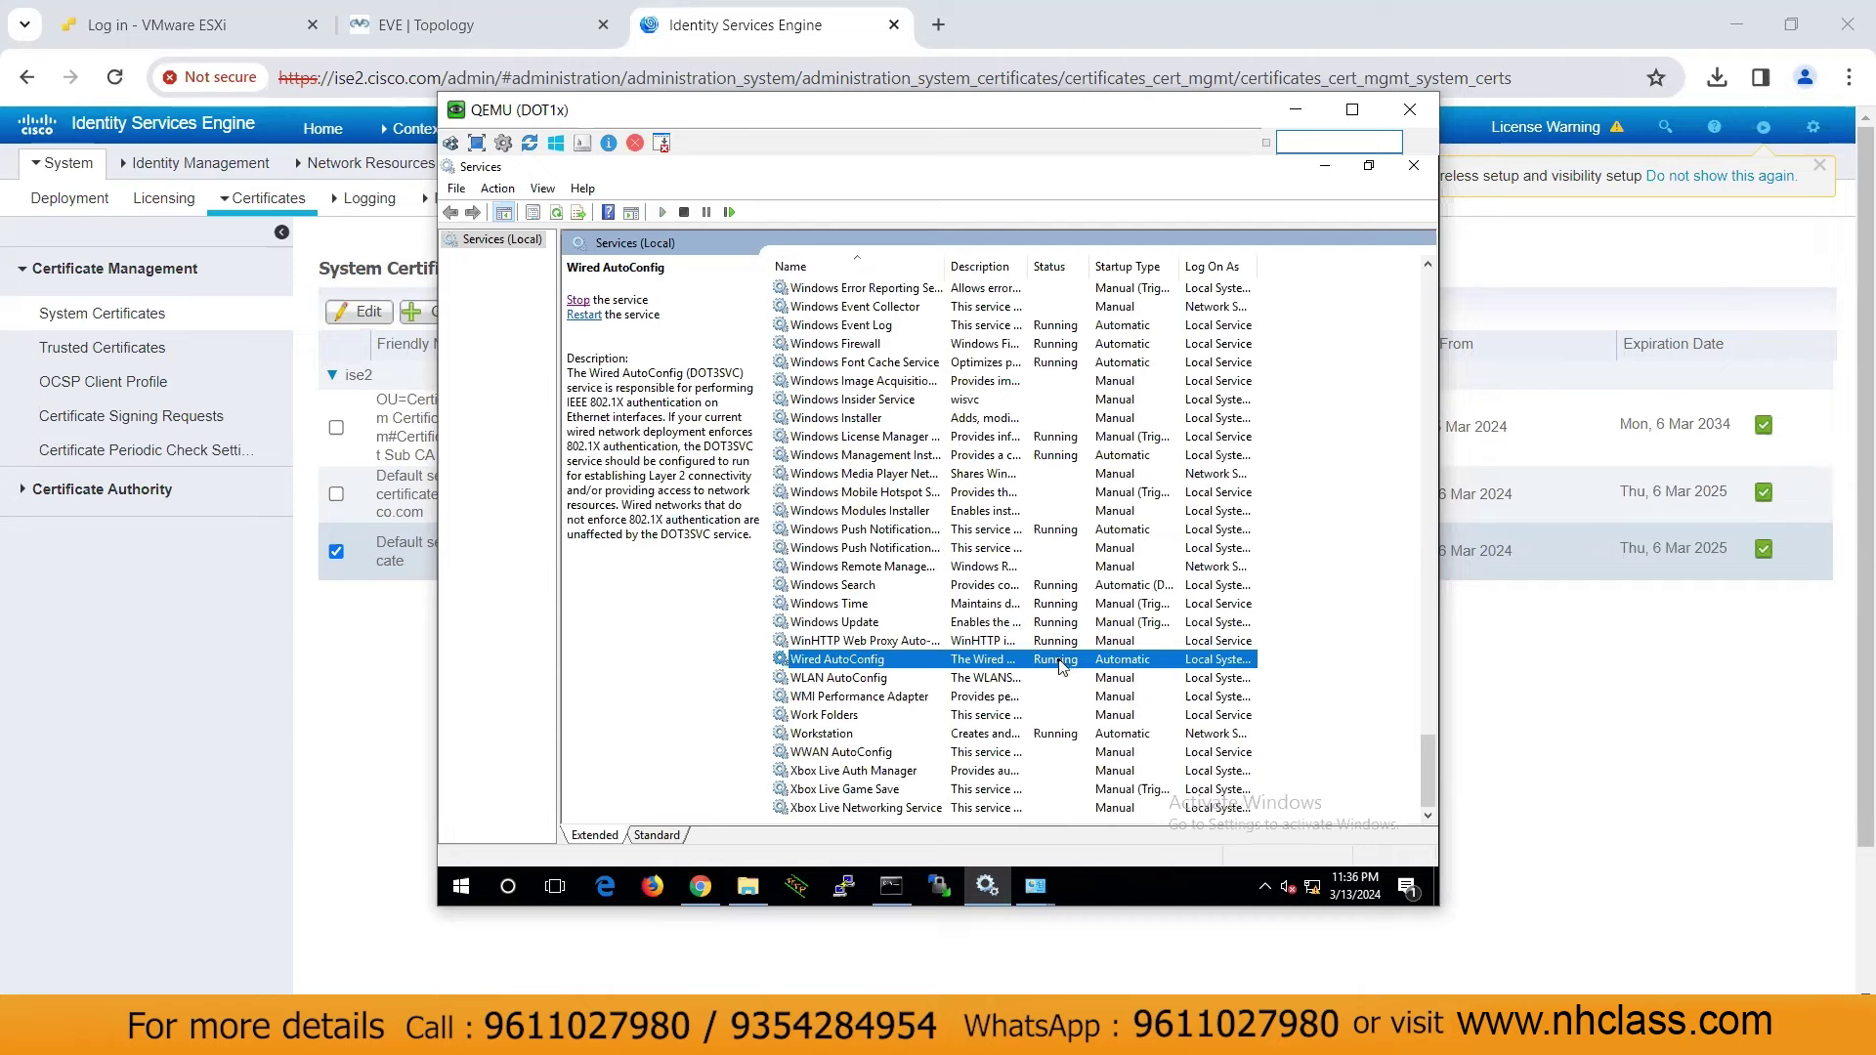
pyautogui.click(1420, 166)
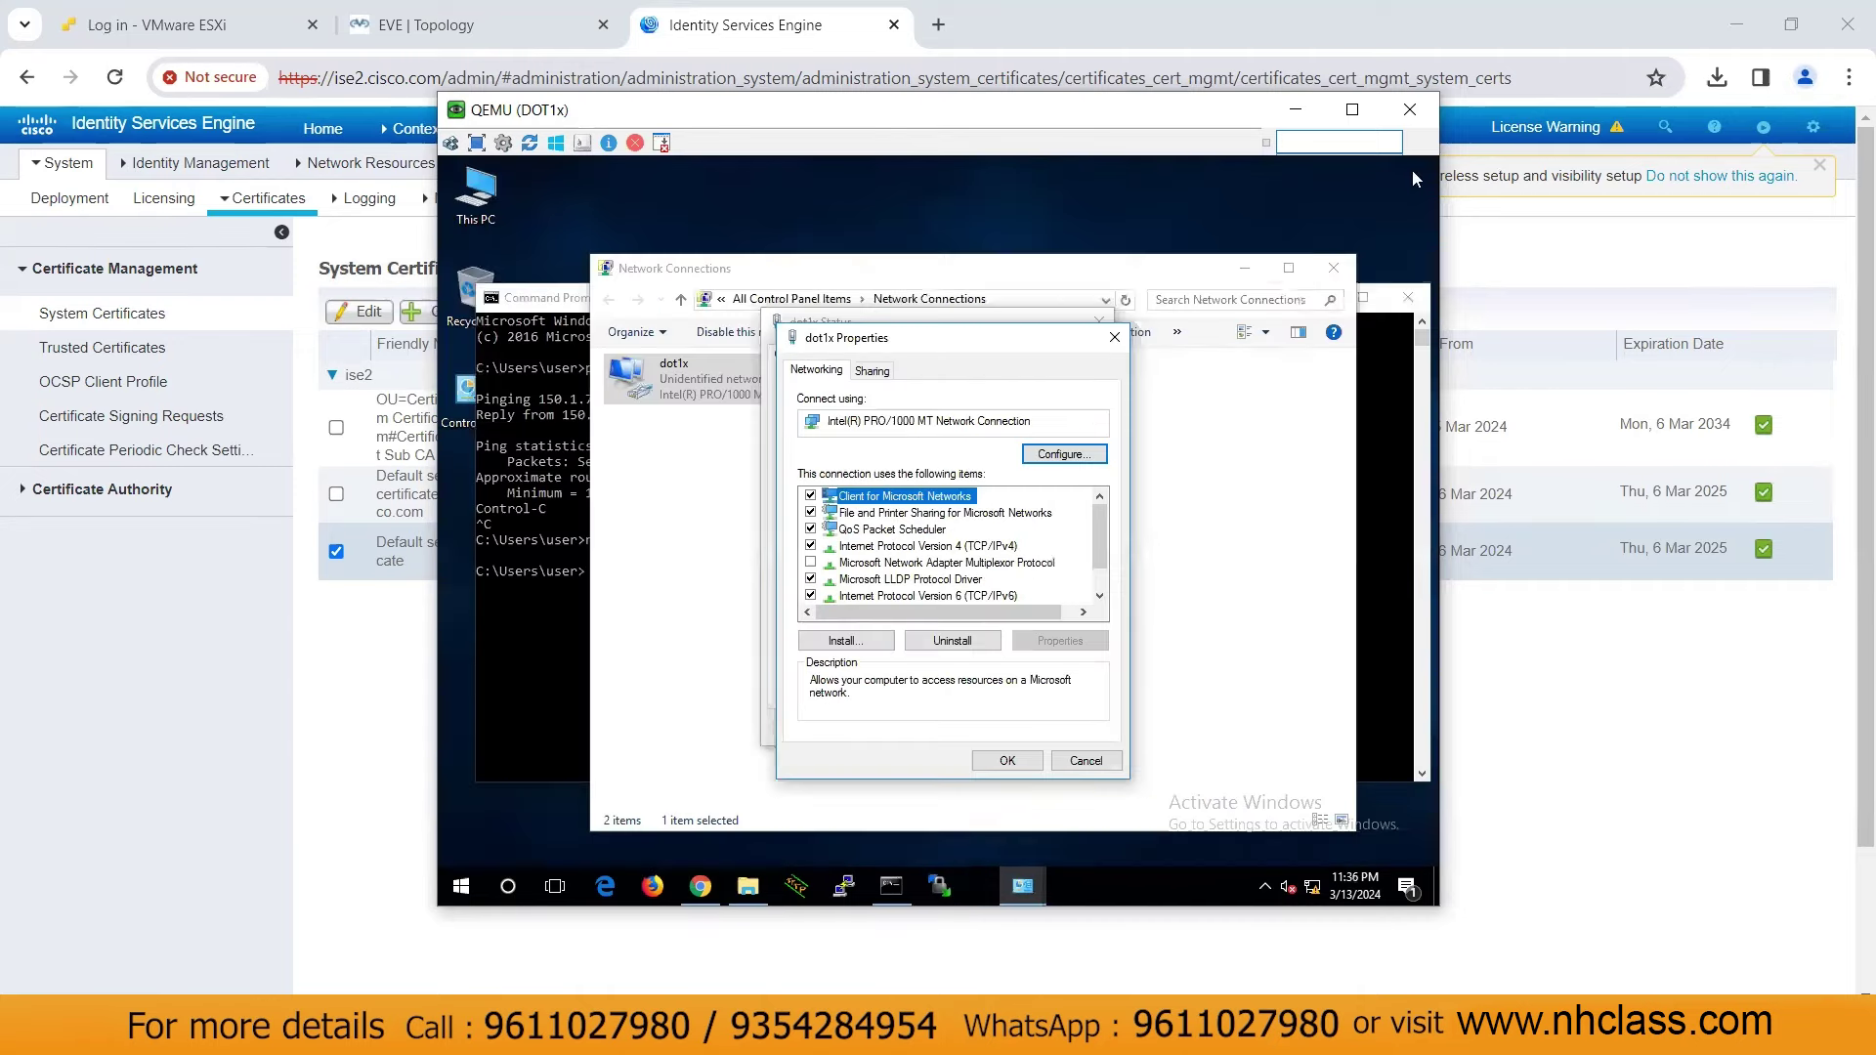
# Enable IEEE 802.1X authentication on dot1x's Authentication tab and open the PEAP Settings
pyautogui.click(1085, 761)
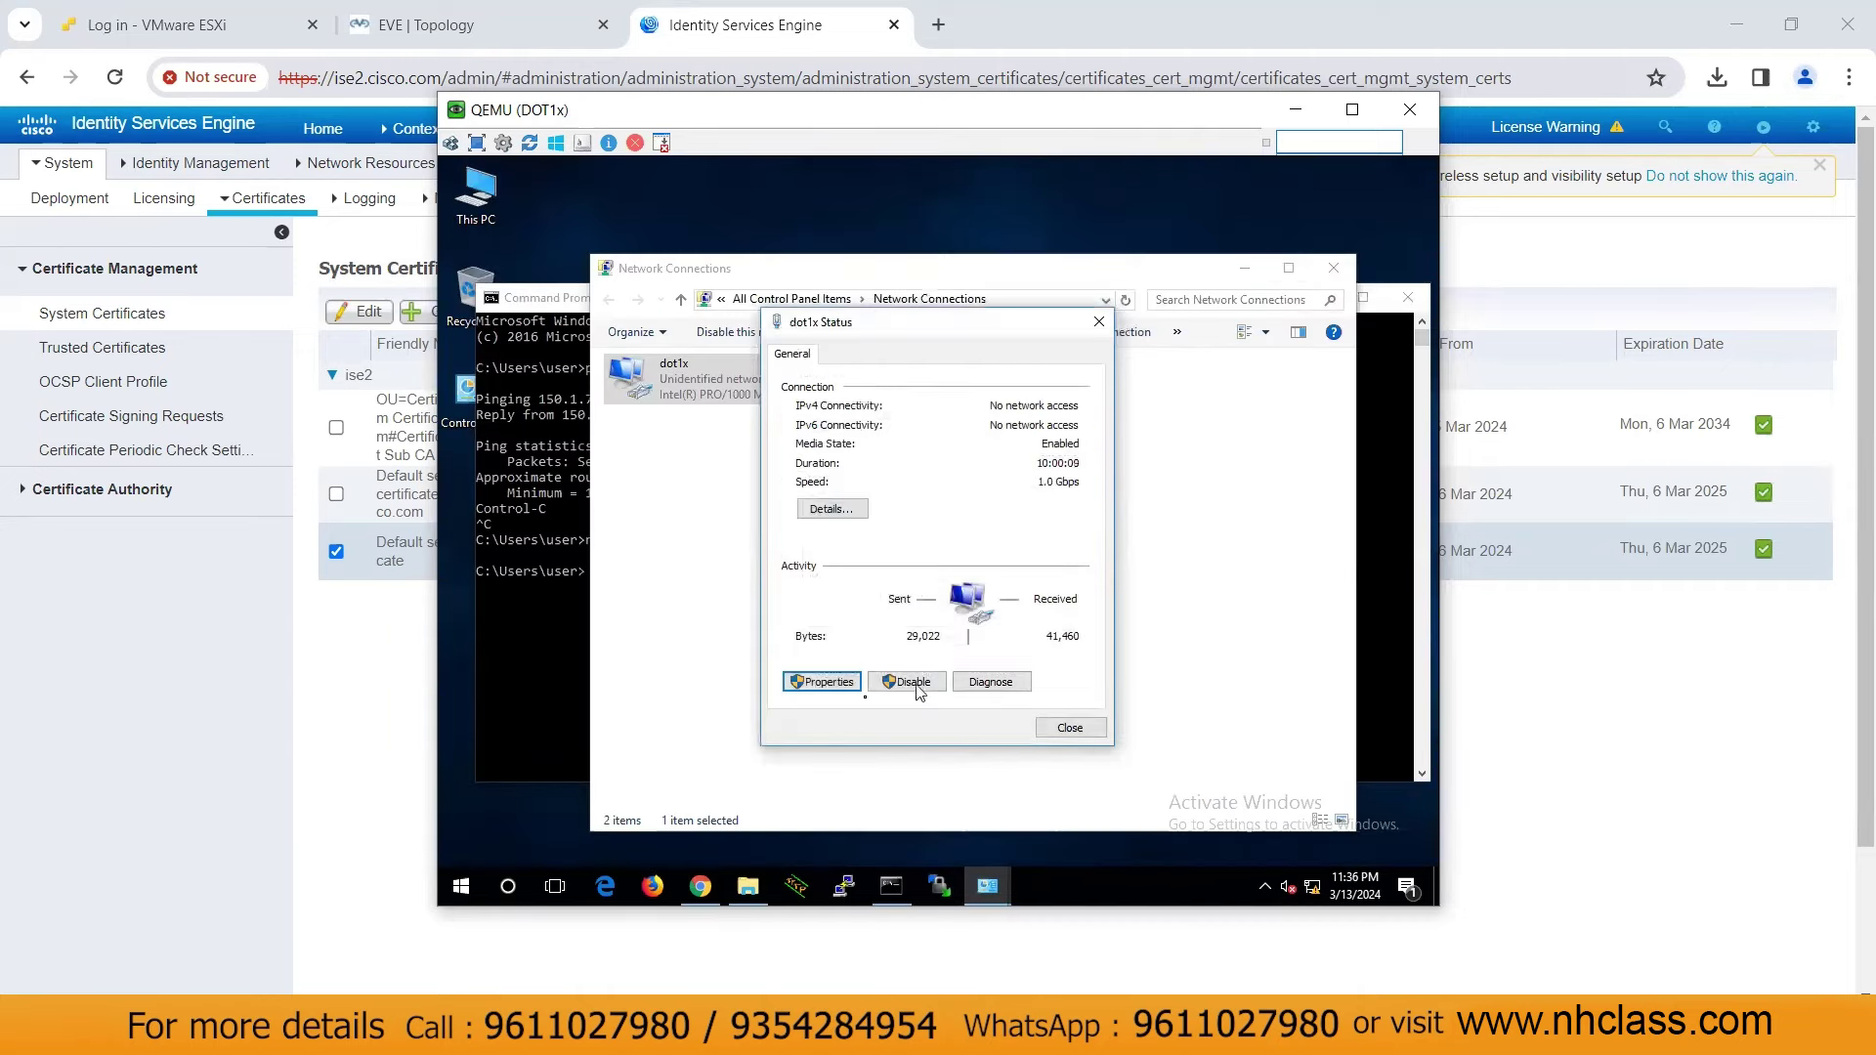
pyautogui.click(824, 683)
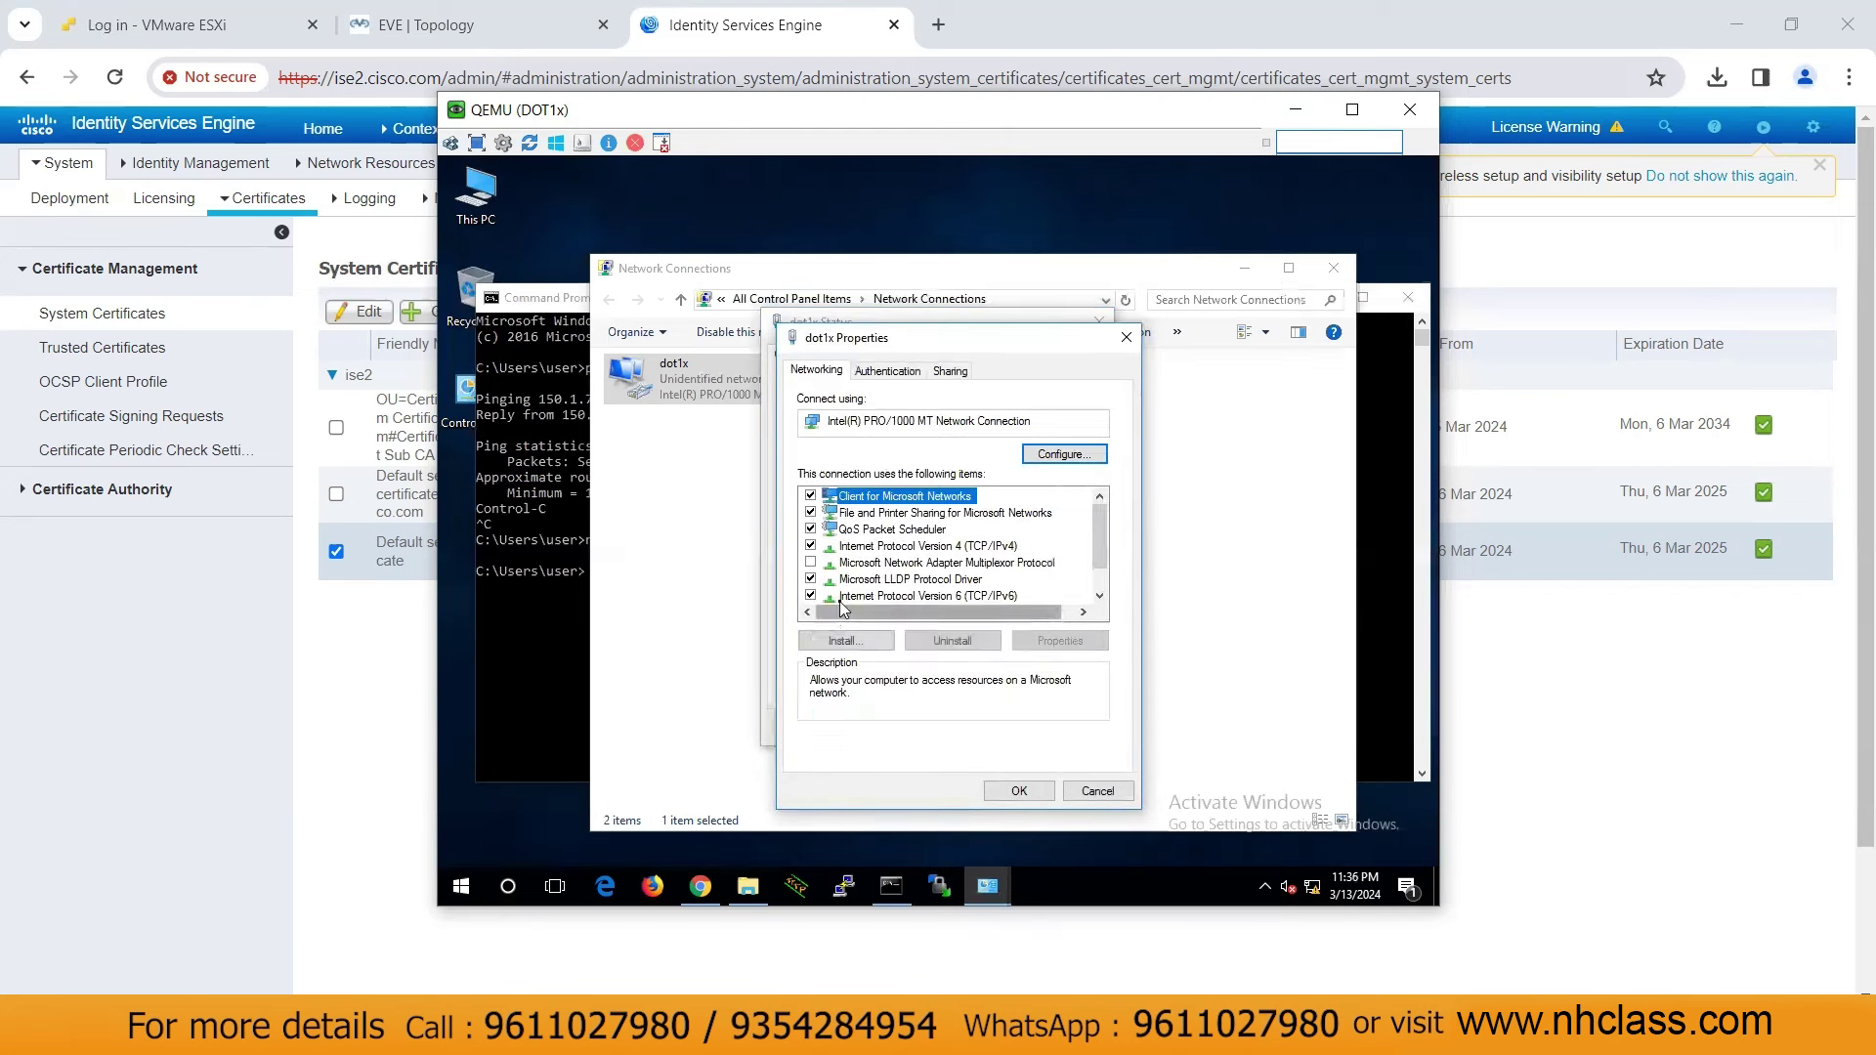
pyautogui.click(884, 374)
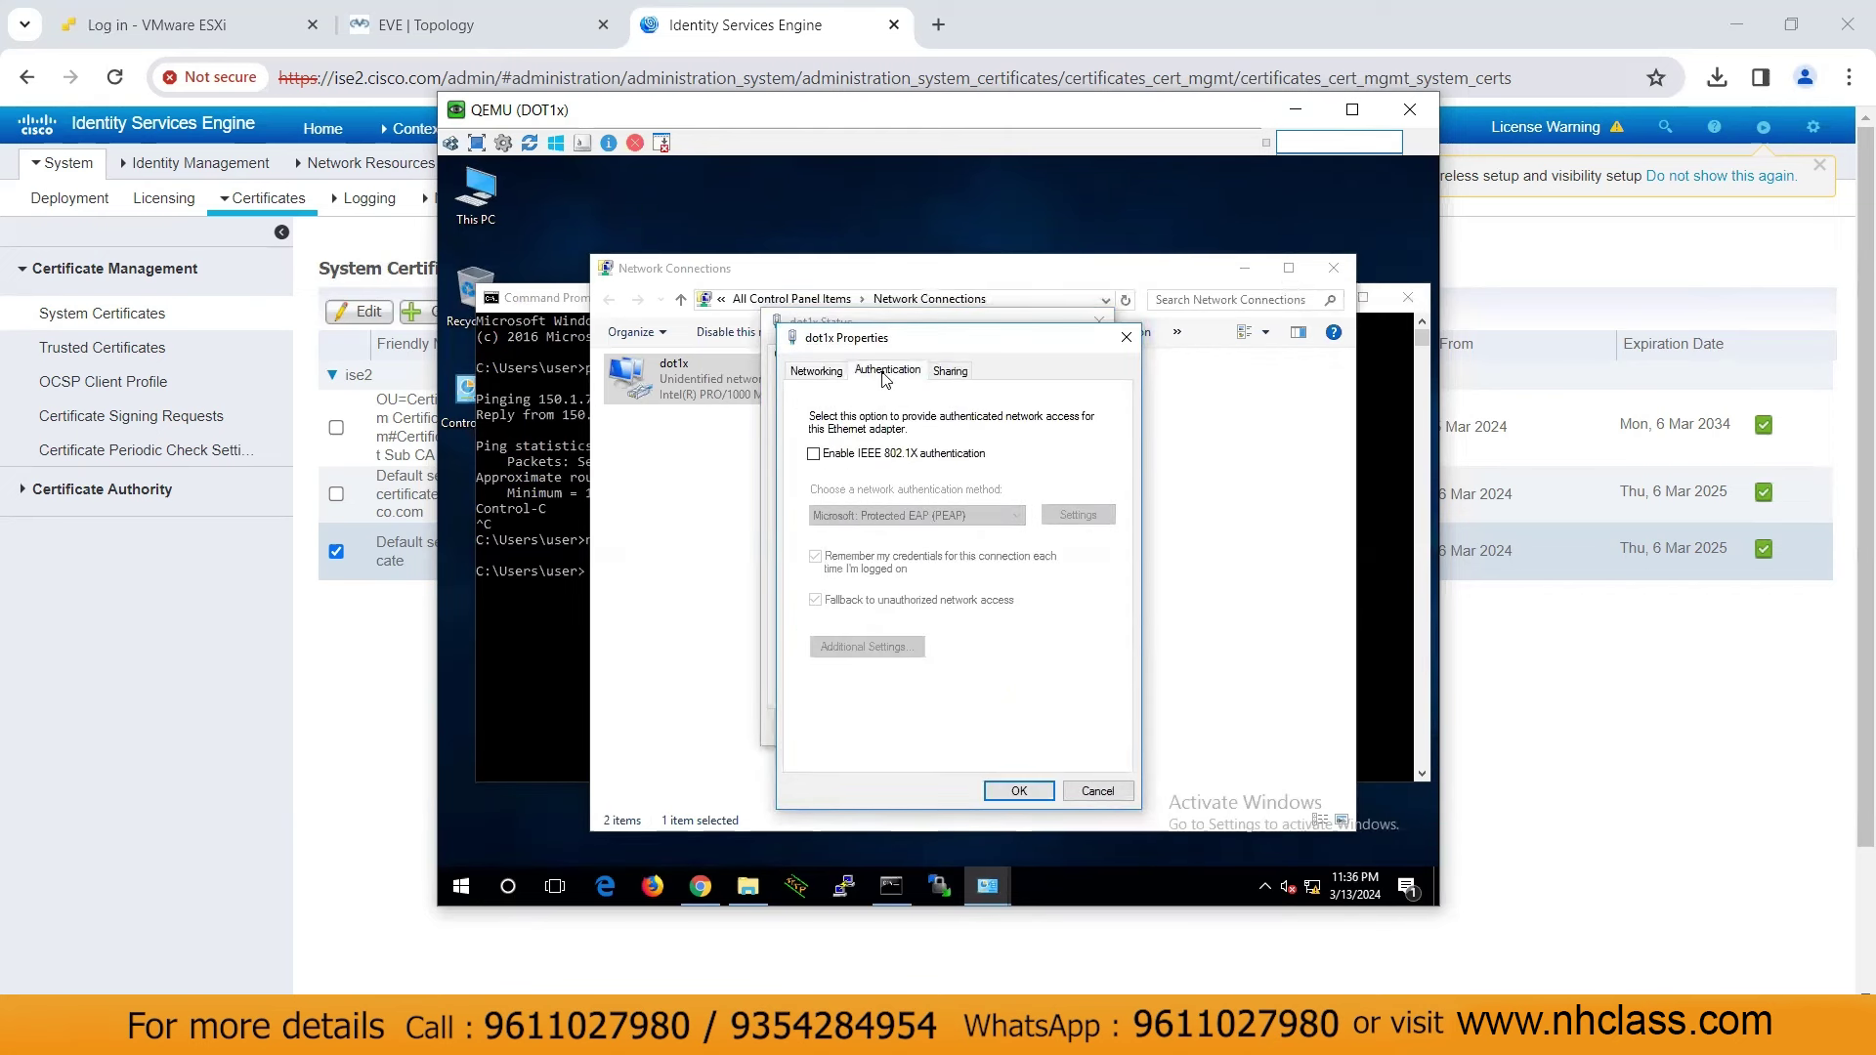
pyautogui.click(906, 459)
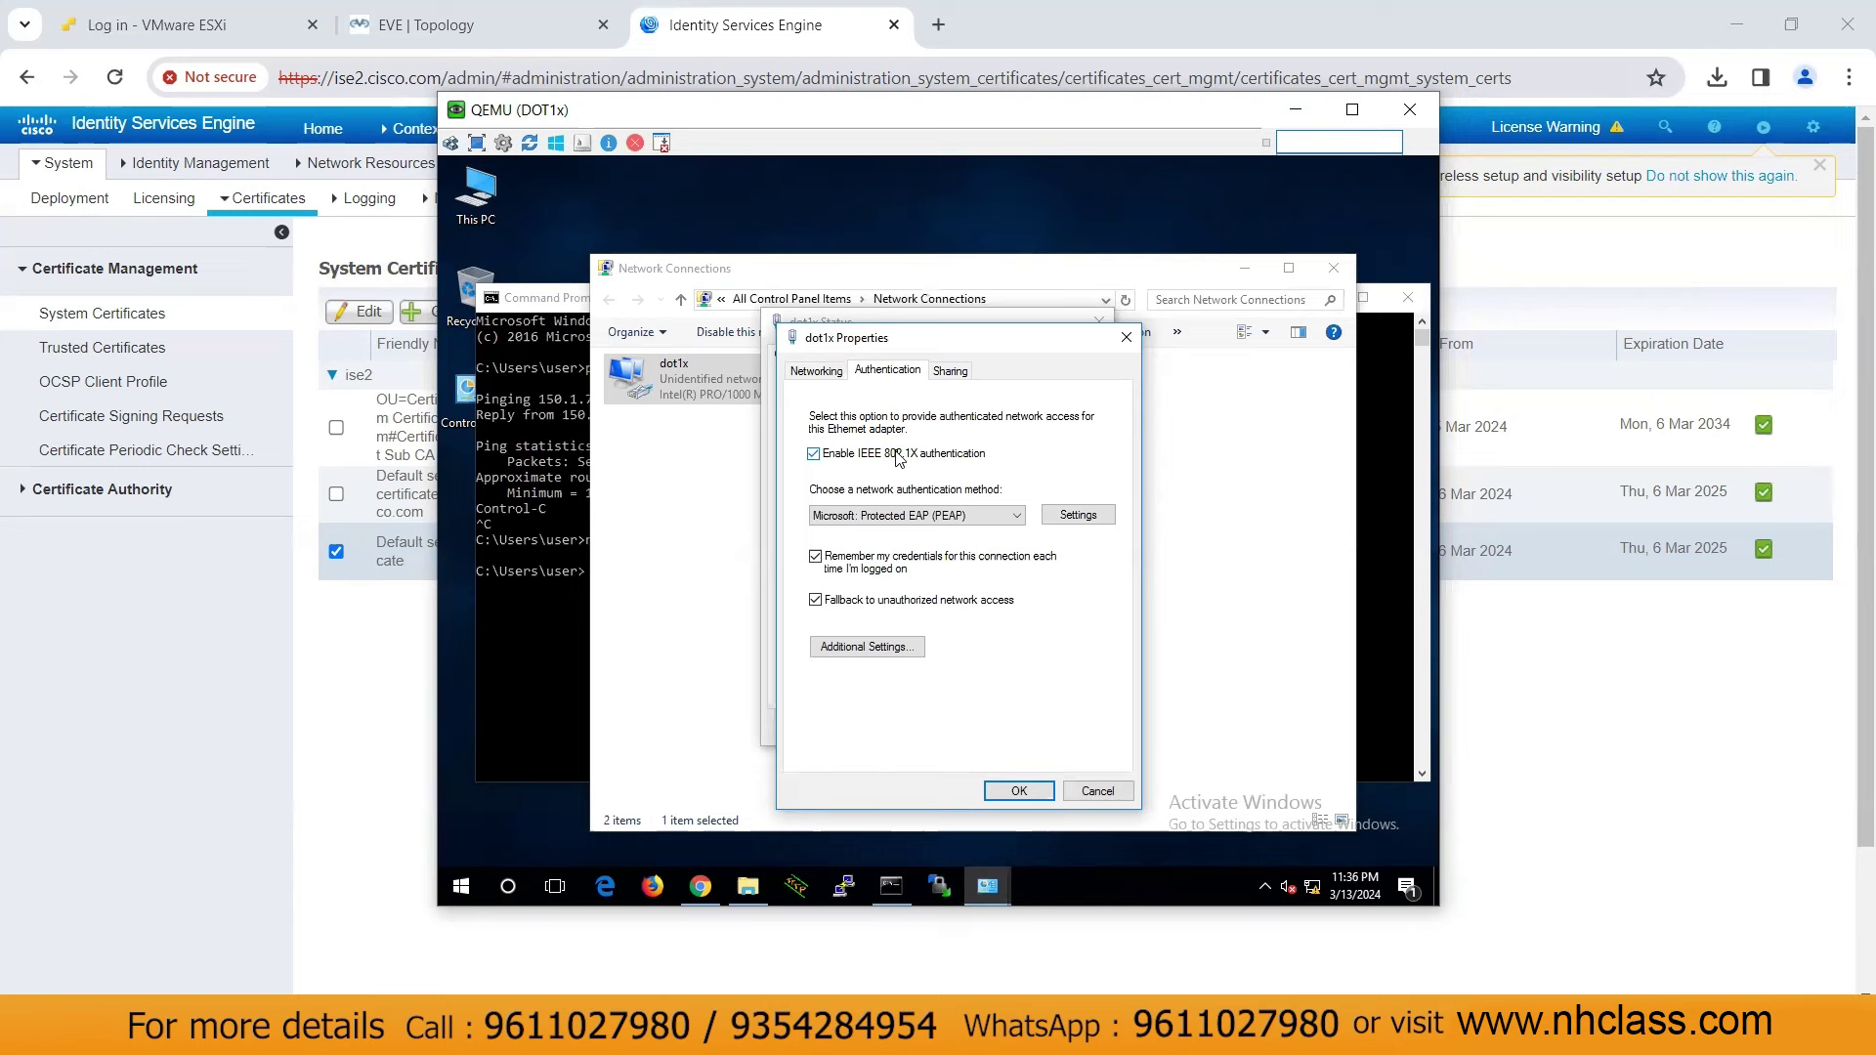
pyautogui.click(1081, 516)
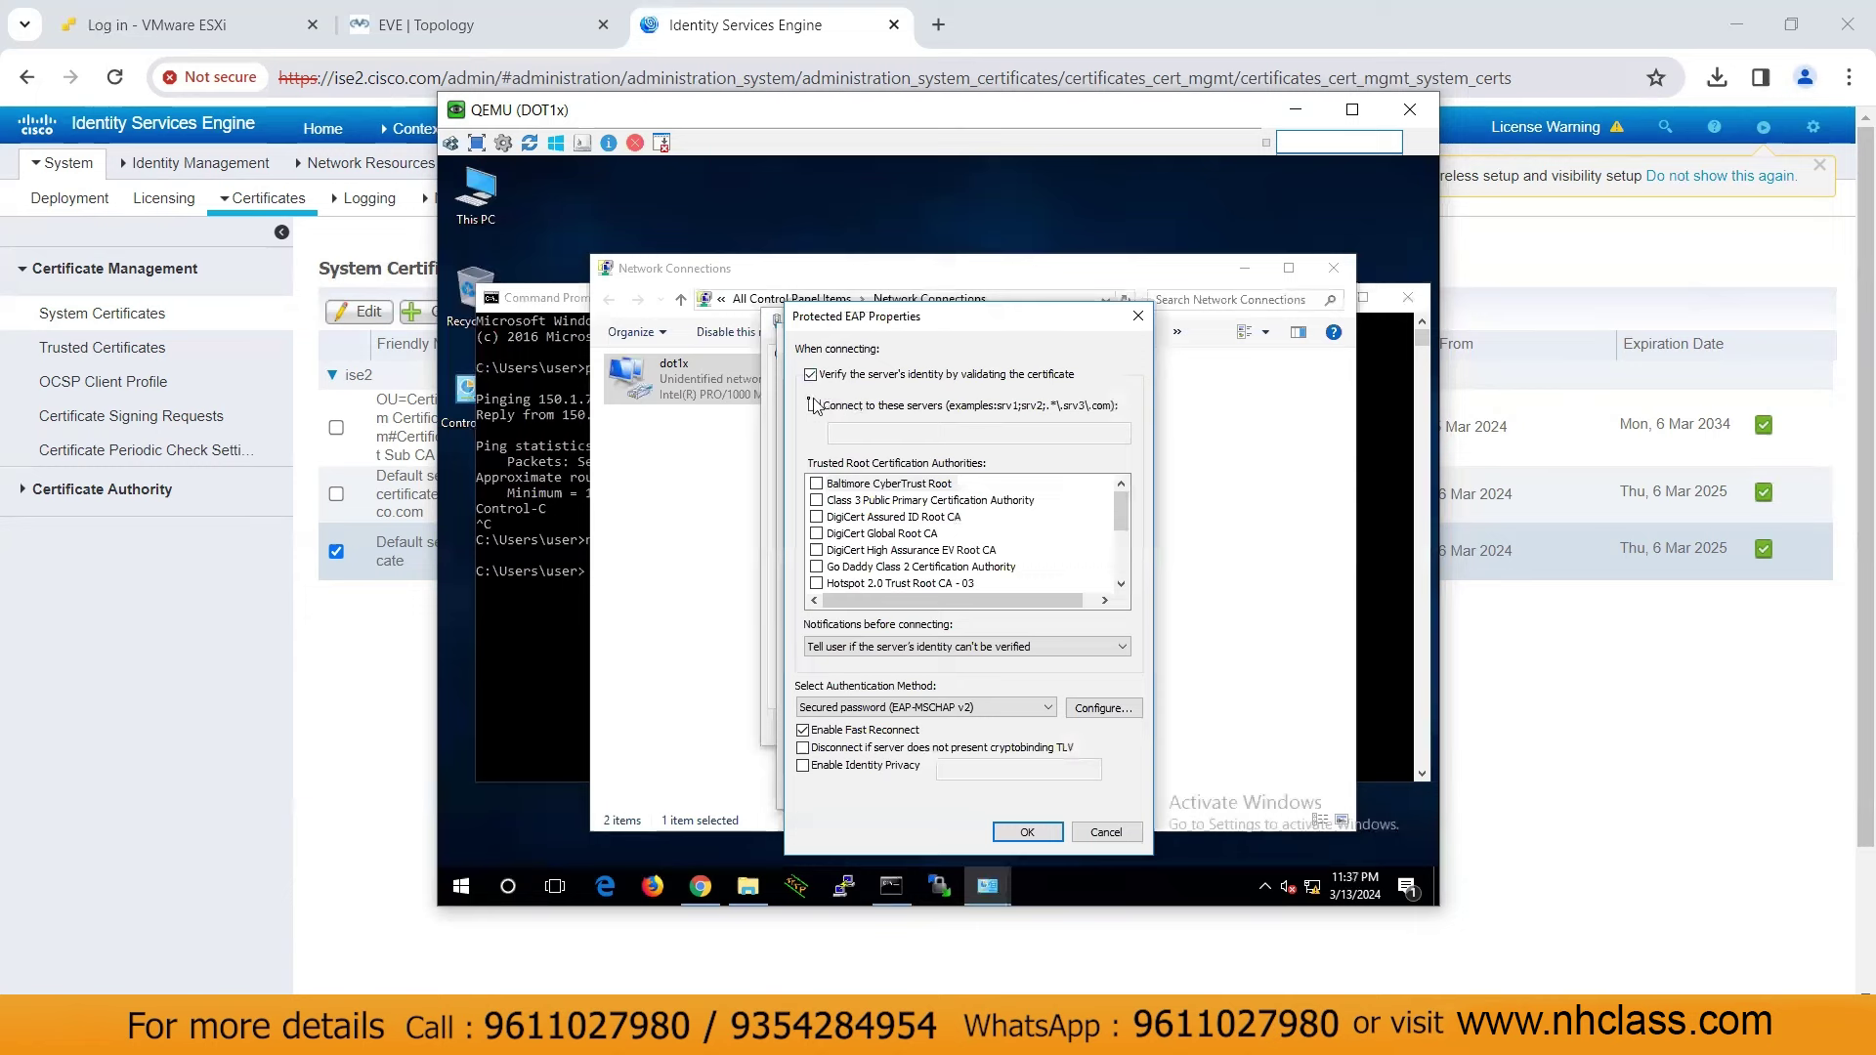
# Restrict PEAP to server ise2.cisco.com, trust the ise2.cisco.com root authority, and click OK
pyautogui.click(813, 405)
pyautogui.click(848, 427)
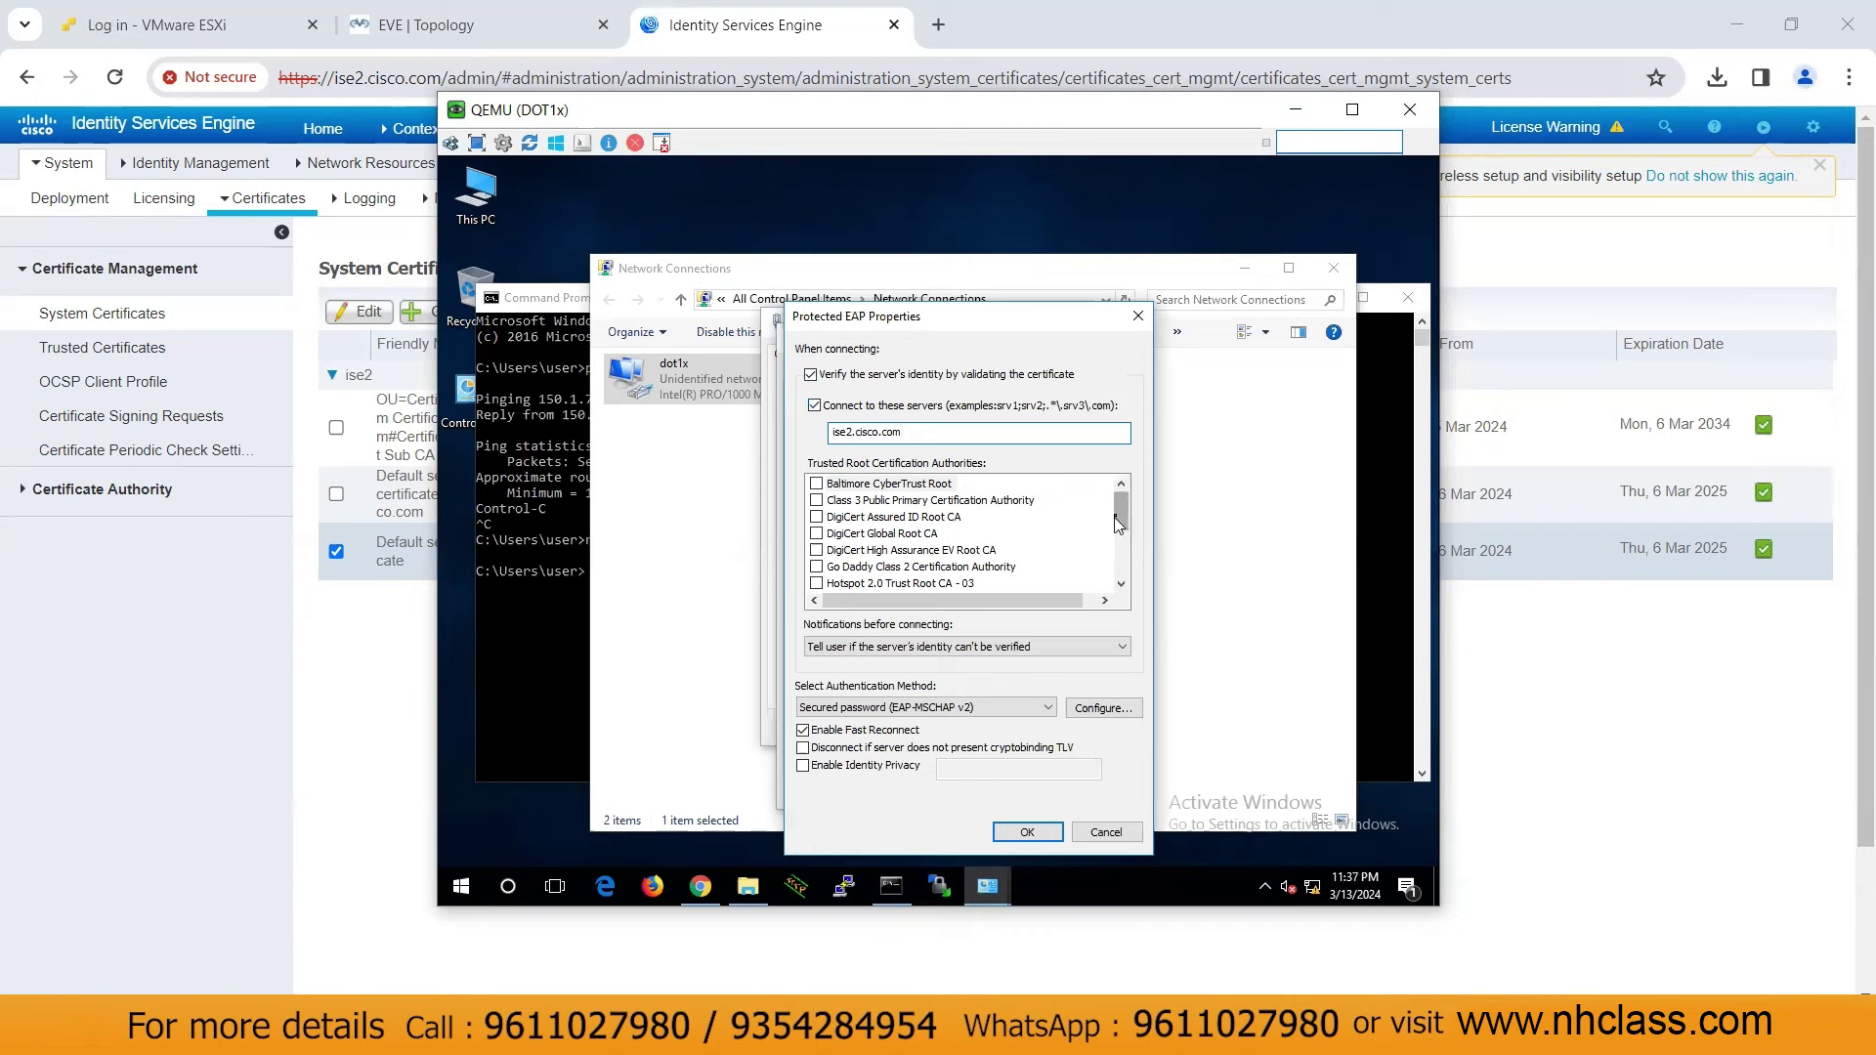
pyautogui.moveTo(1123, 518); pyautogui.dragTo(1123, 532)
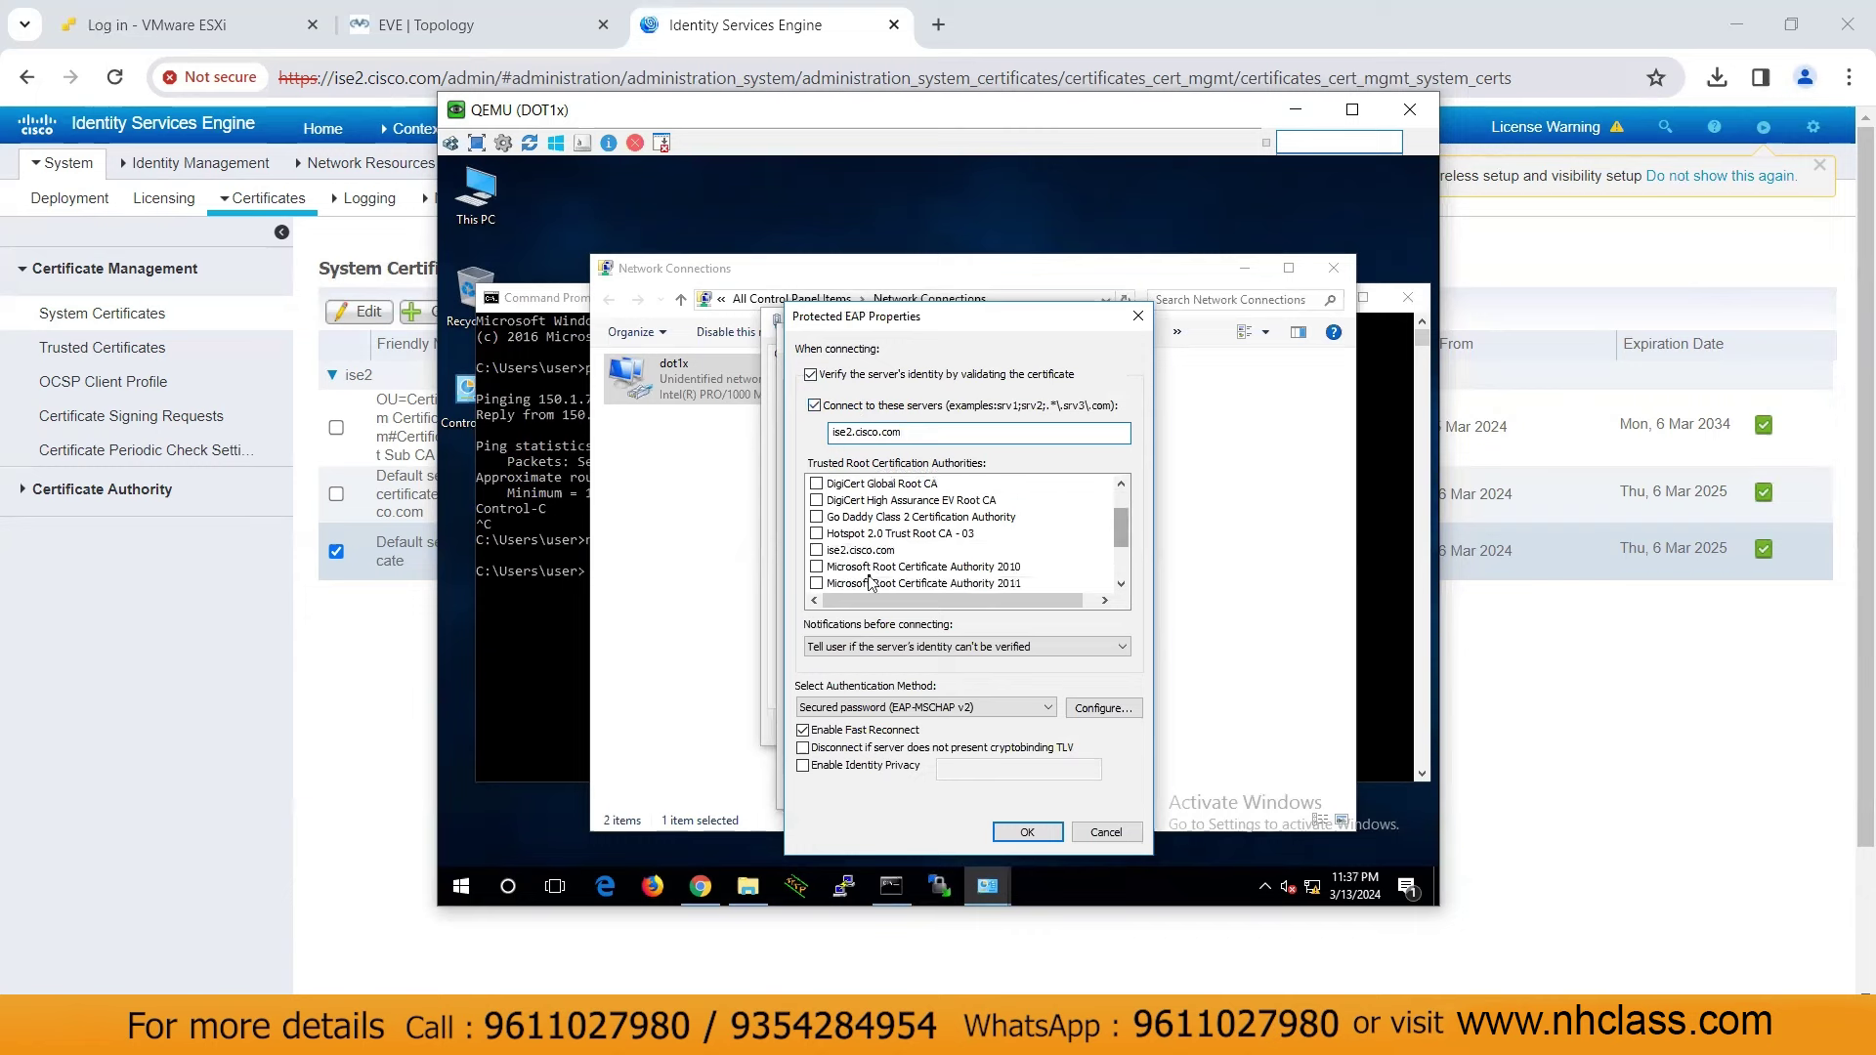
pyautogui.click(817, 552)
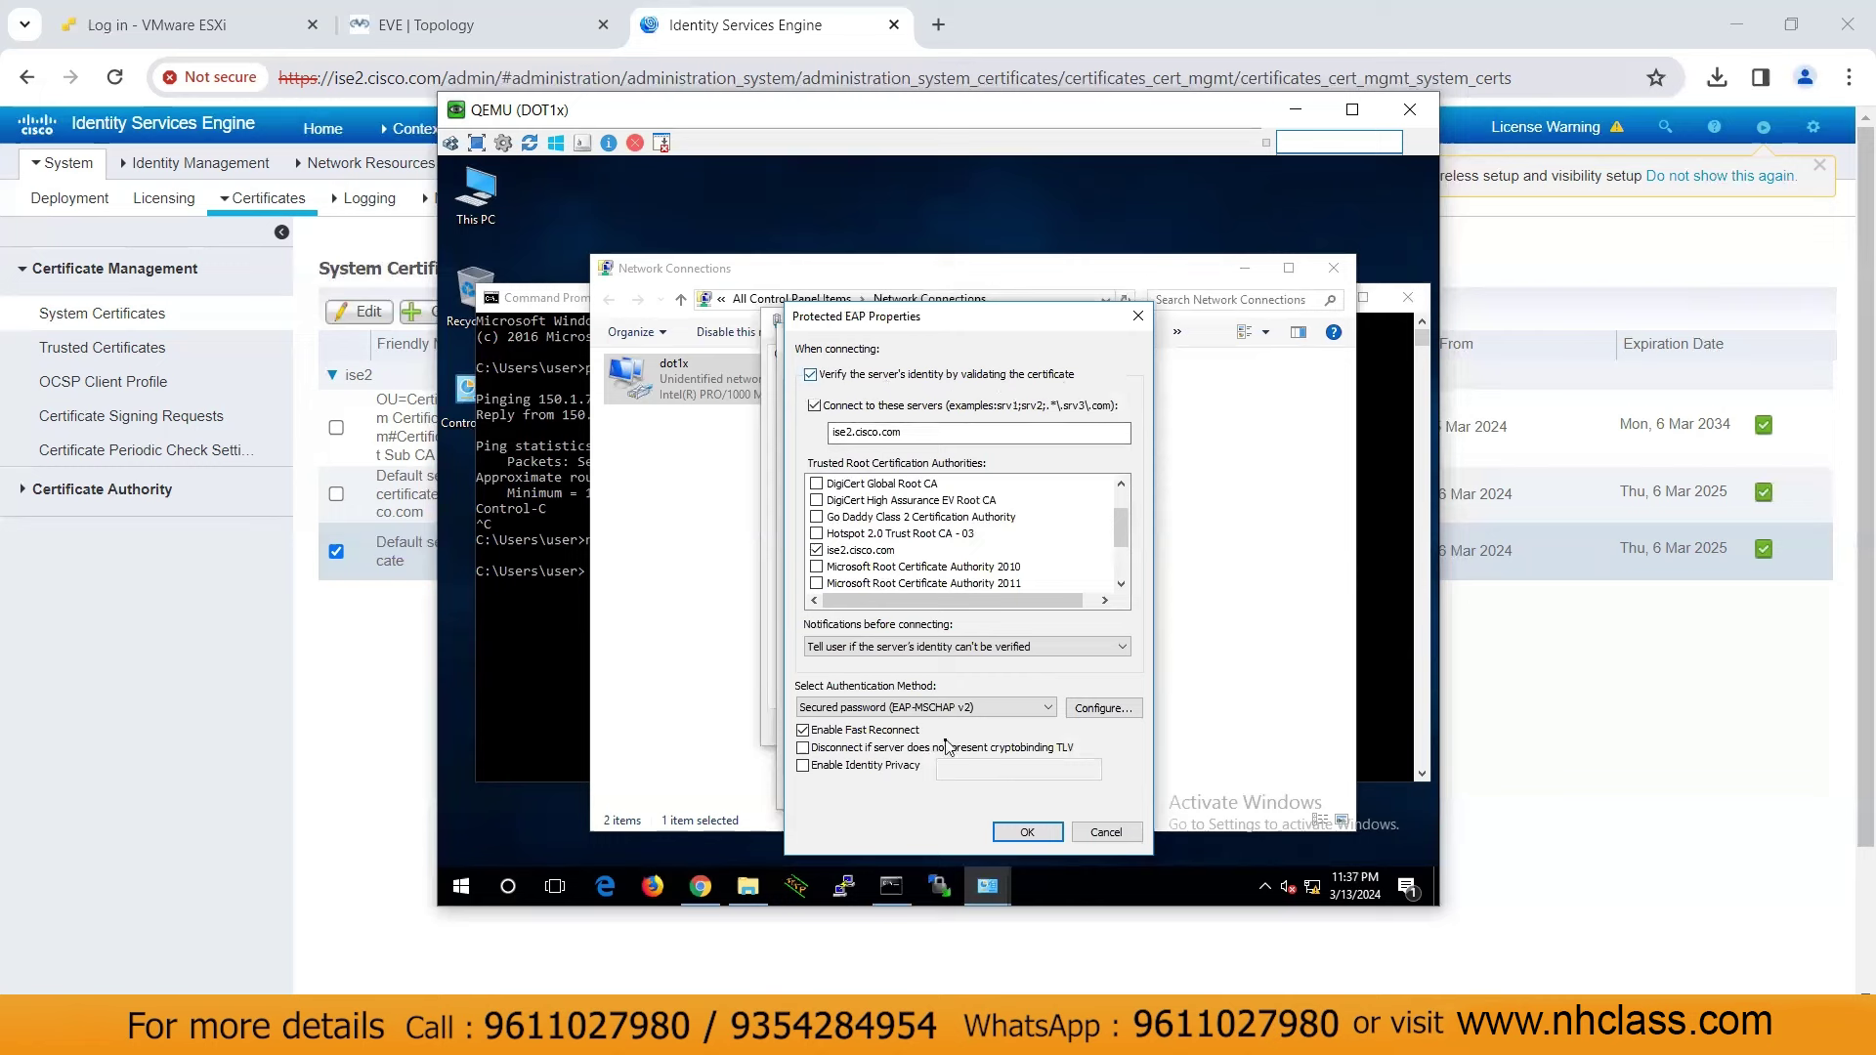
pyautogui.click(1025, 831)
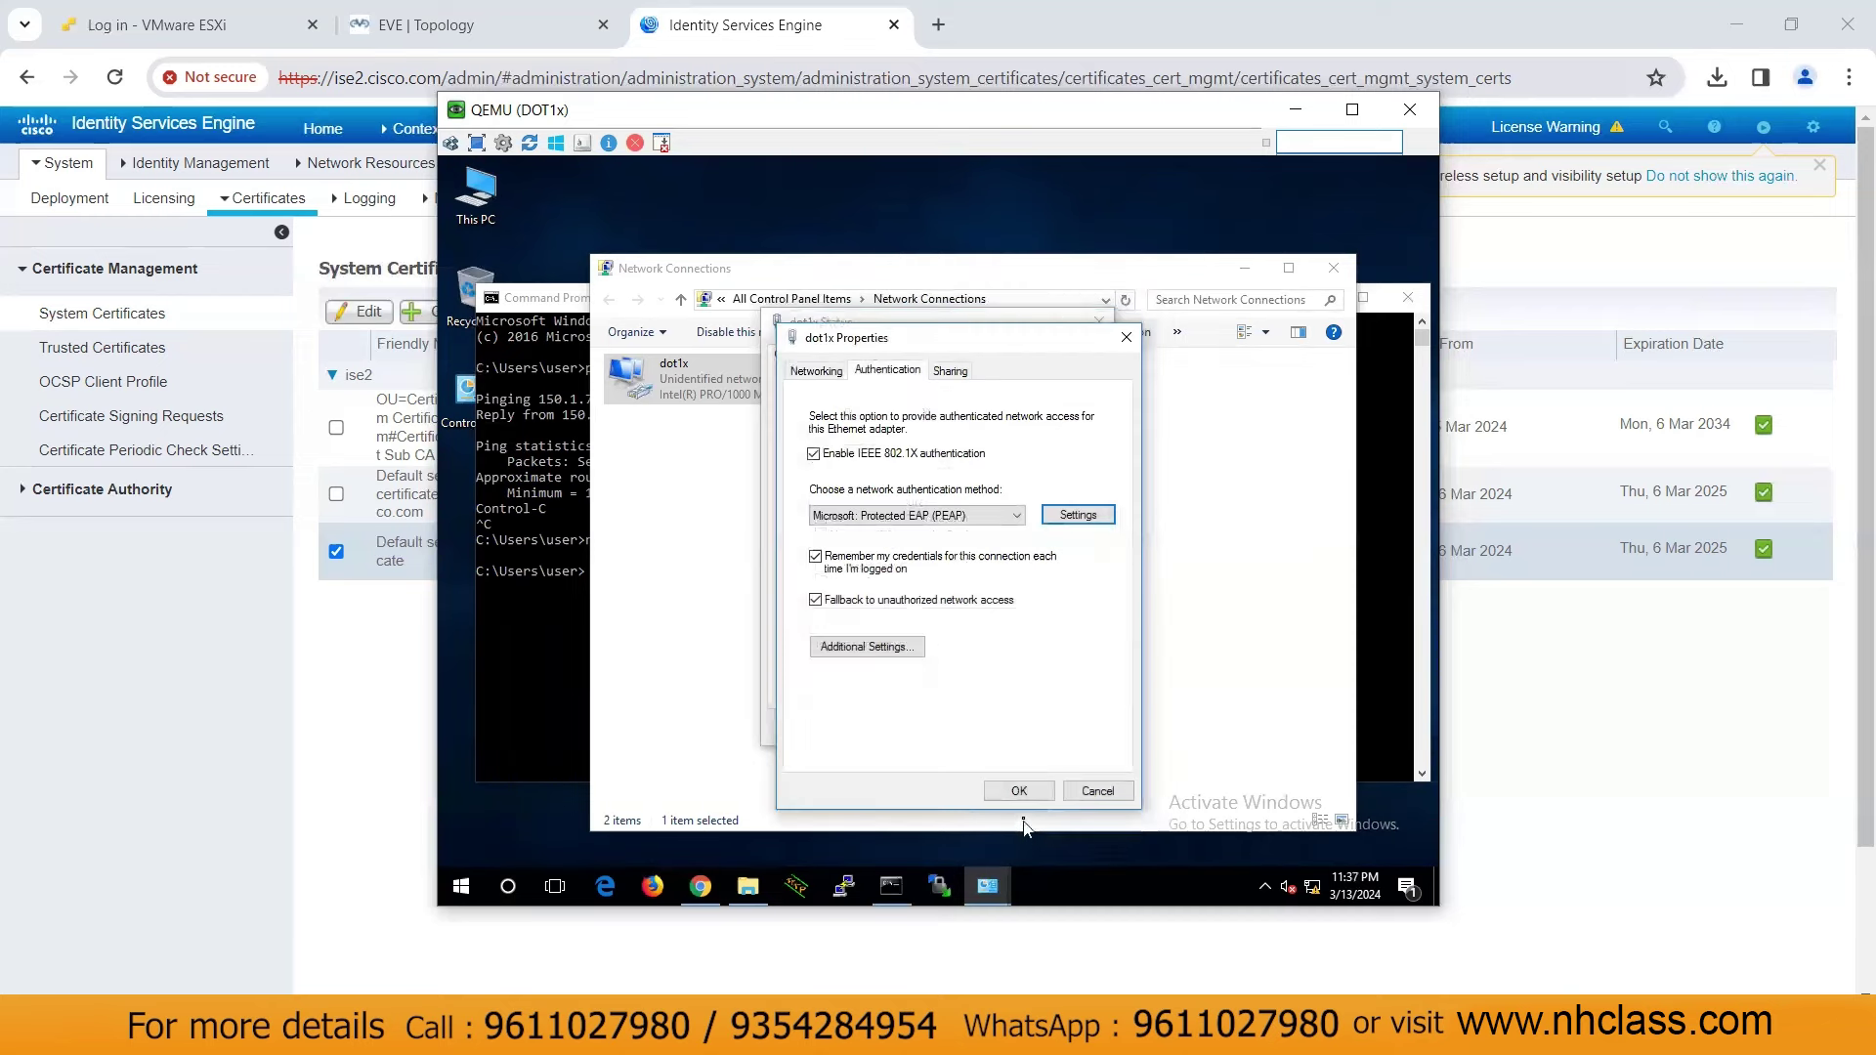
# Apply the dot1x 802.1X properties, disable the dot1x adapter, and minimize the QEMU window
pyautogui.click(1038, 794)
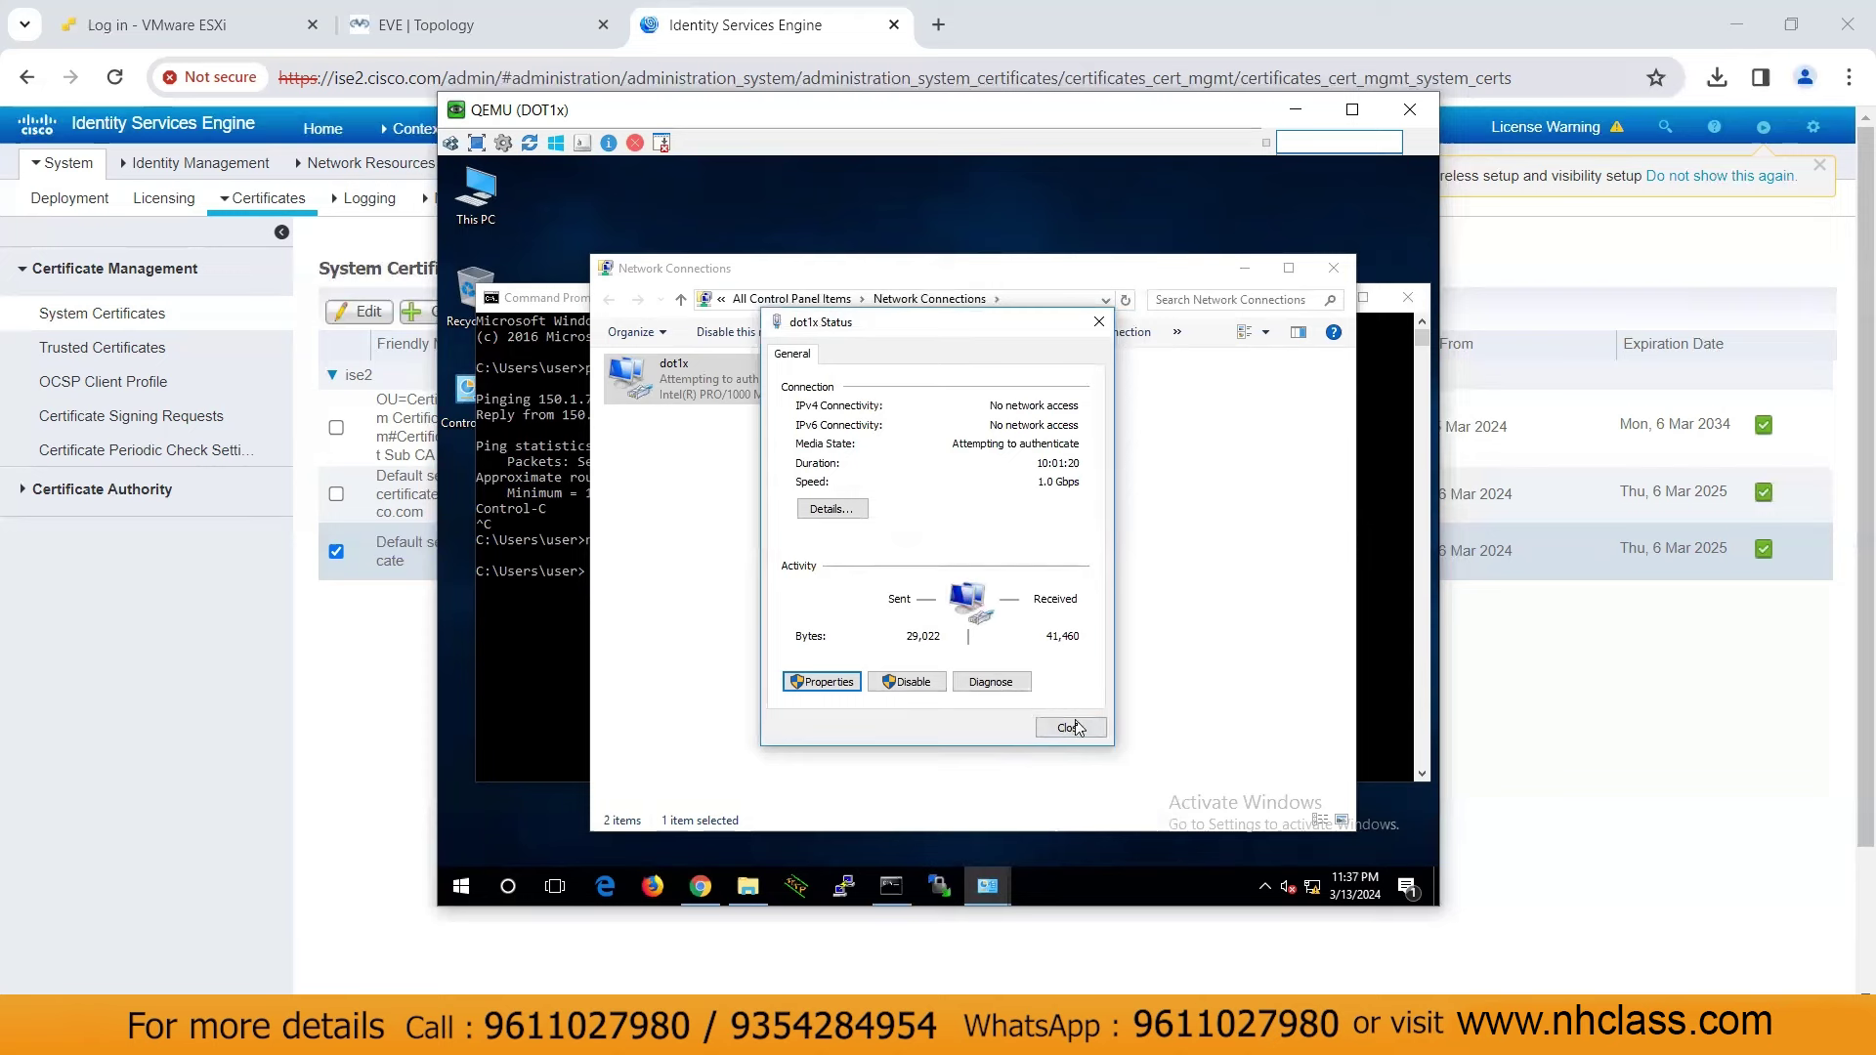
pyautogui.click(1068, 728)
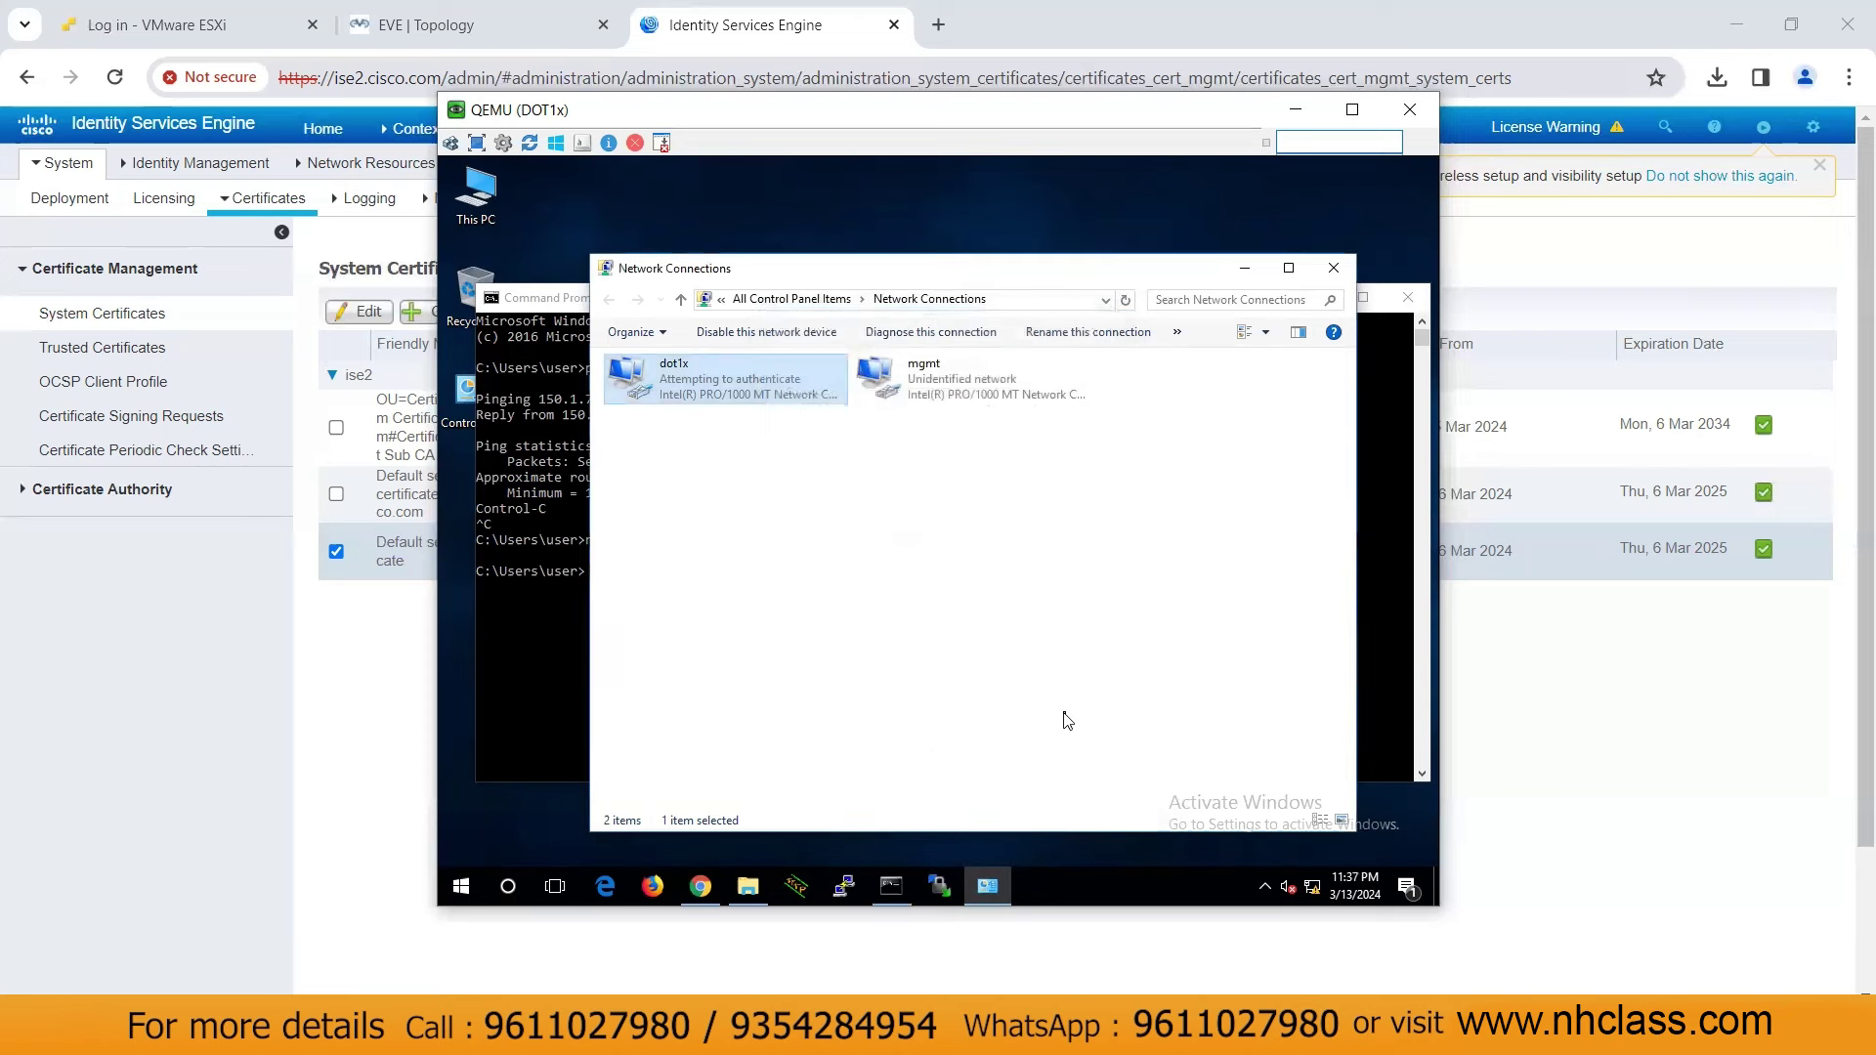
pyautogui.rightClick(746, 390)
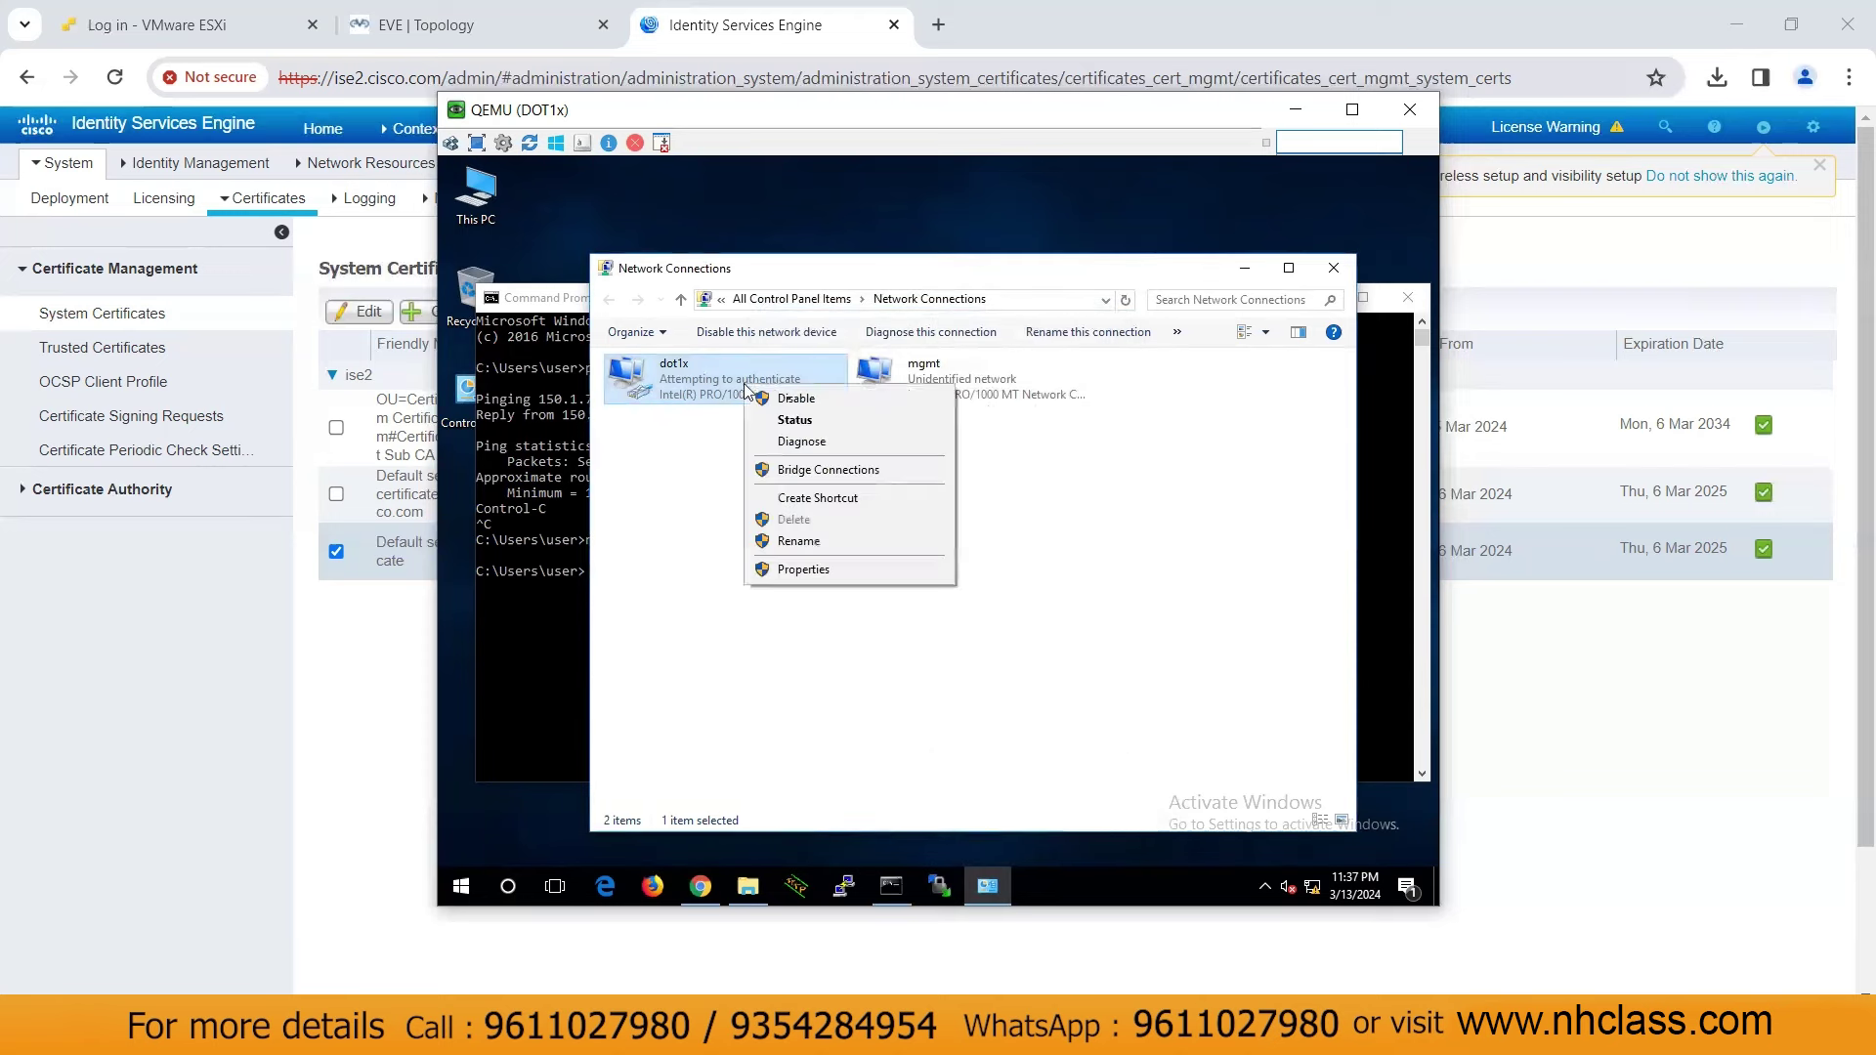
pyautogui.click(796, 399)
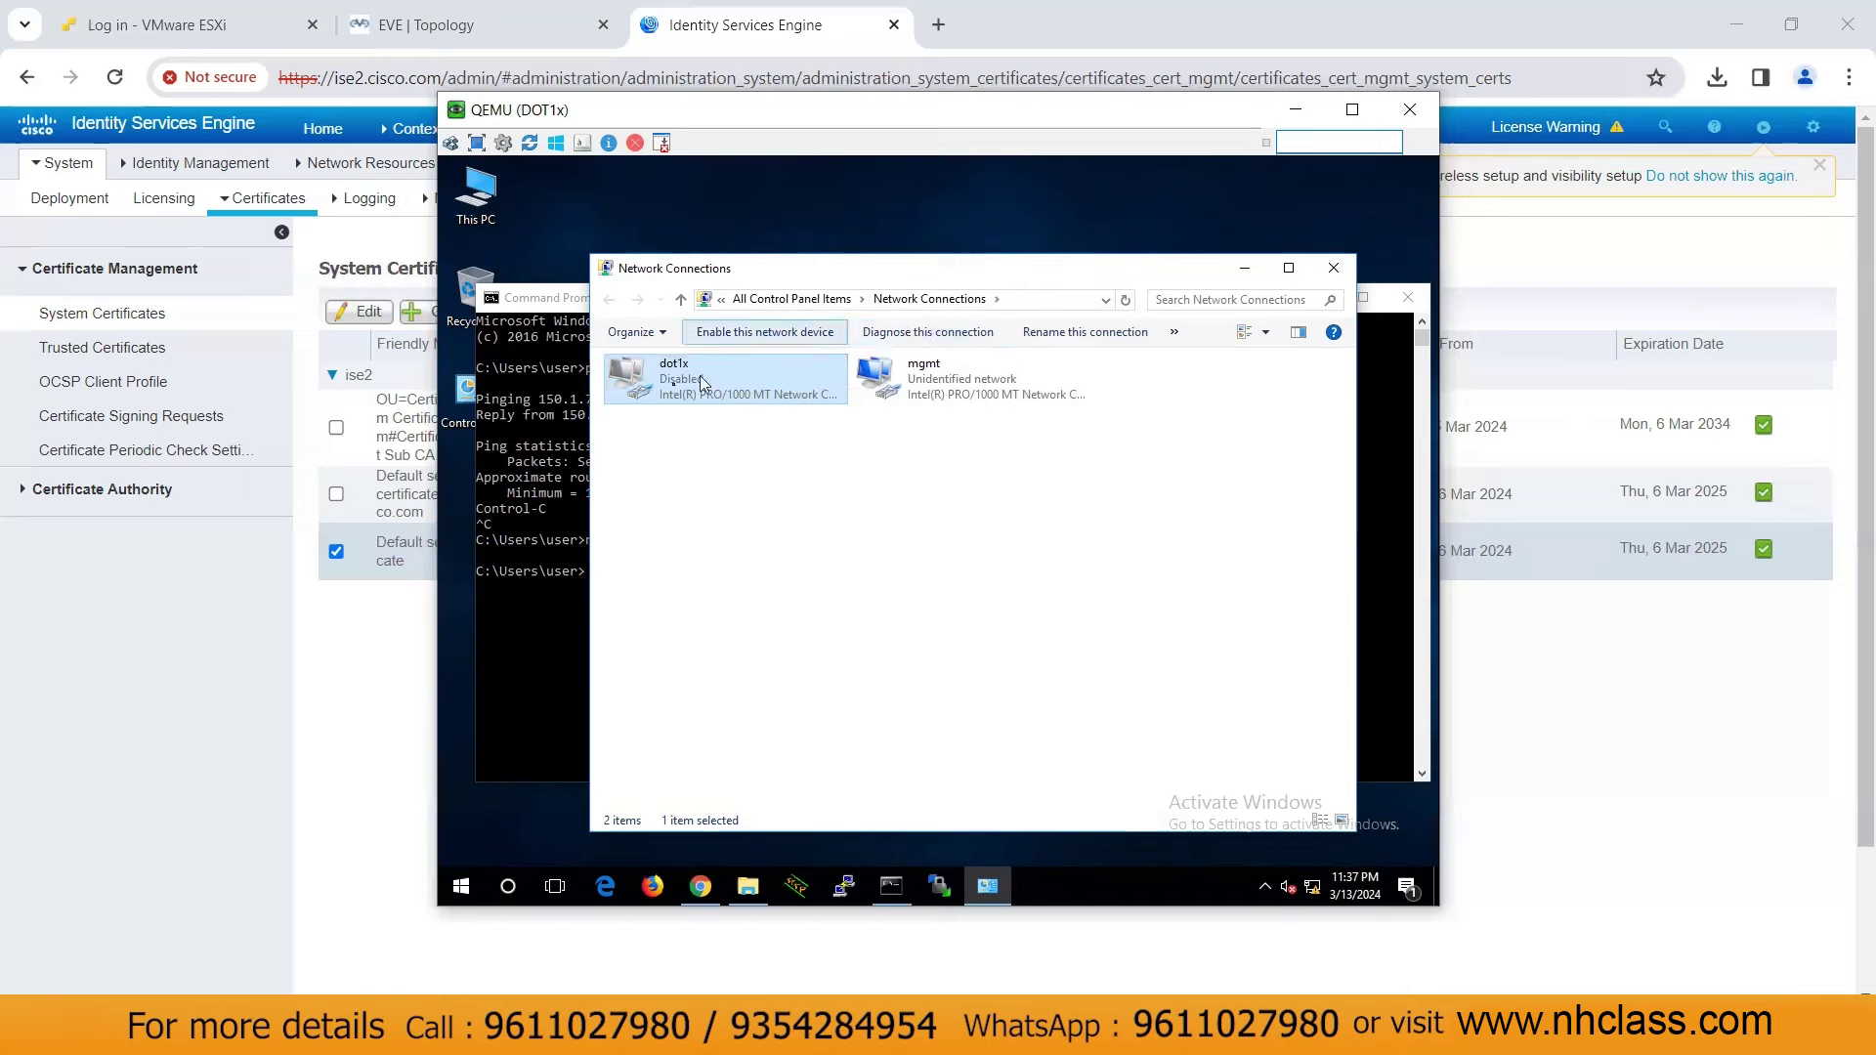
pyautogui.click(1296, 106)
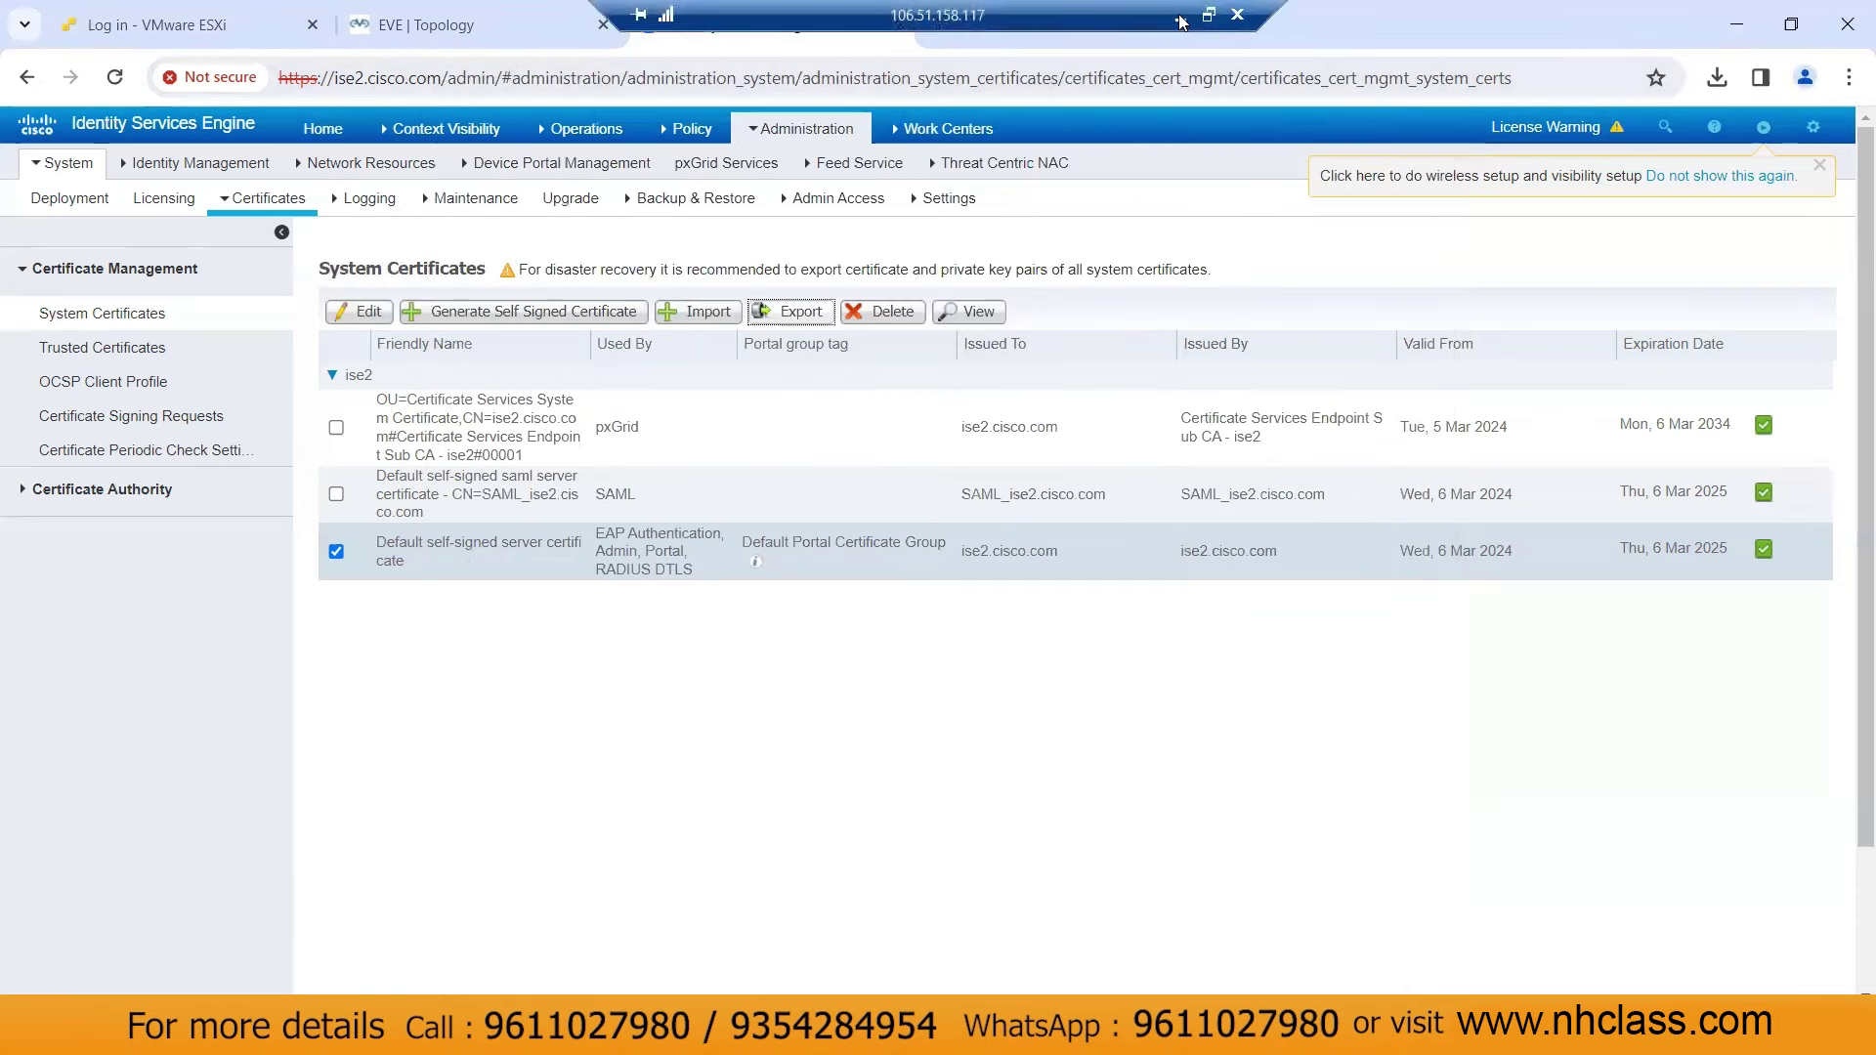
pyautogui.click(1182, 19)
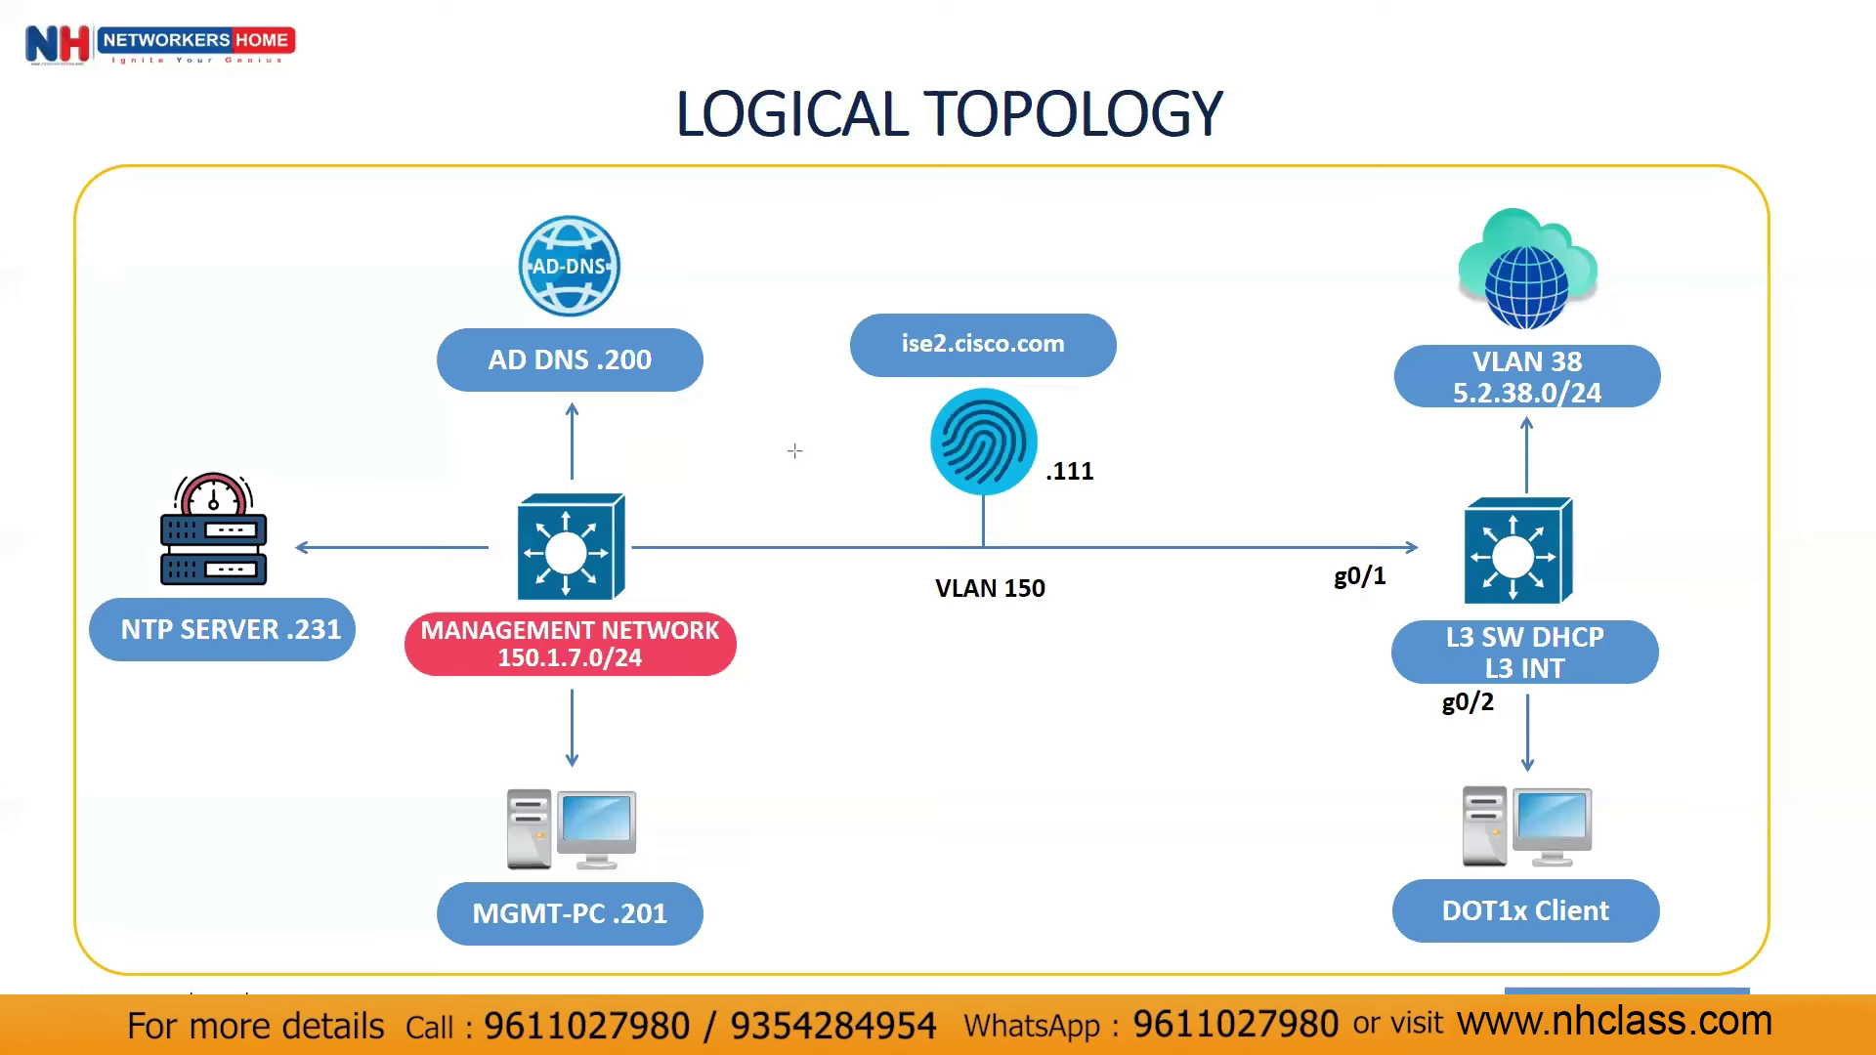
pyautogui.moveTo(1500, 569); pyautogui.dragTo(1090, 456)
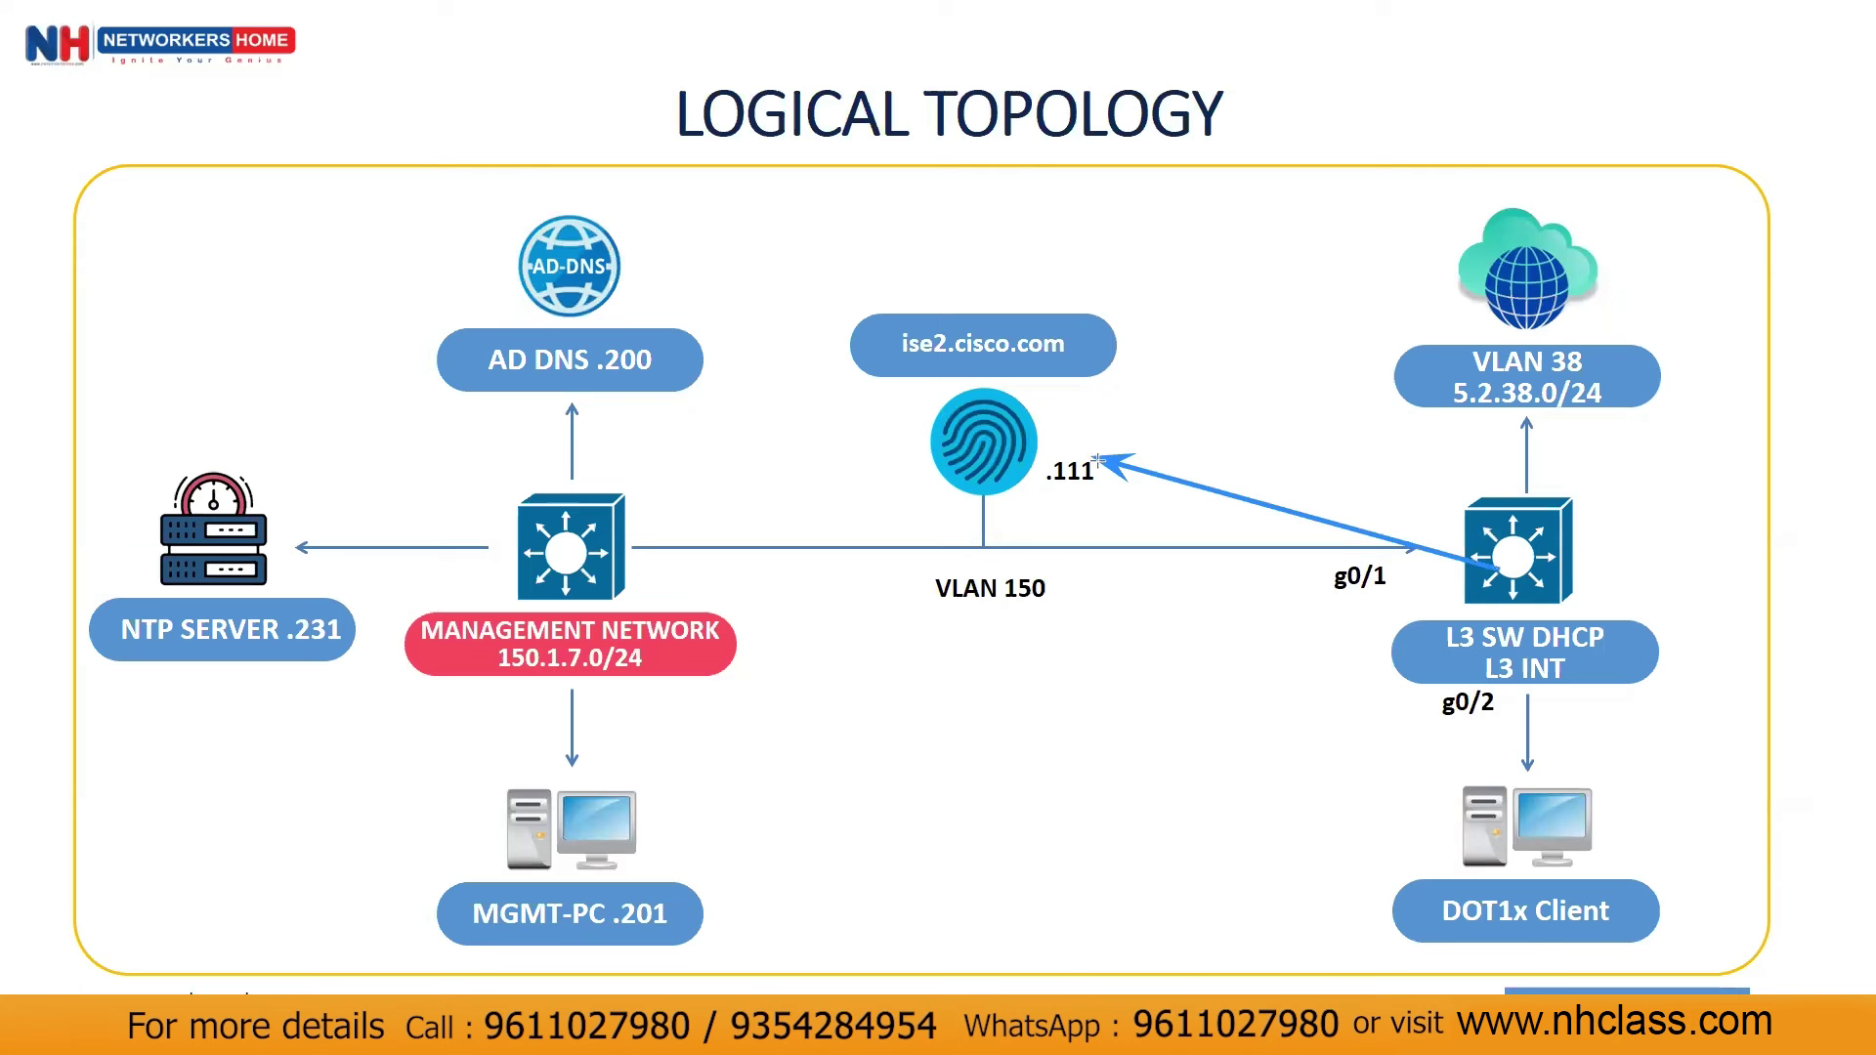
pyautogui.hotkey('ctrl', 'z')
pyautogui.moveTo(1479, 556); pyautogui.dragTo(1055, 476)
pyautogui.hotkey('ctrl', 'z')
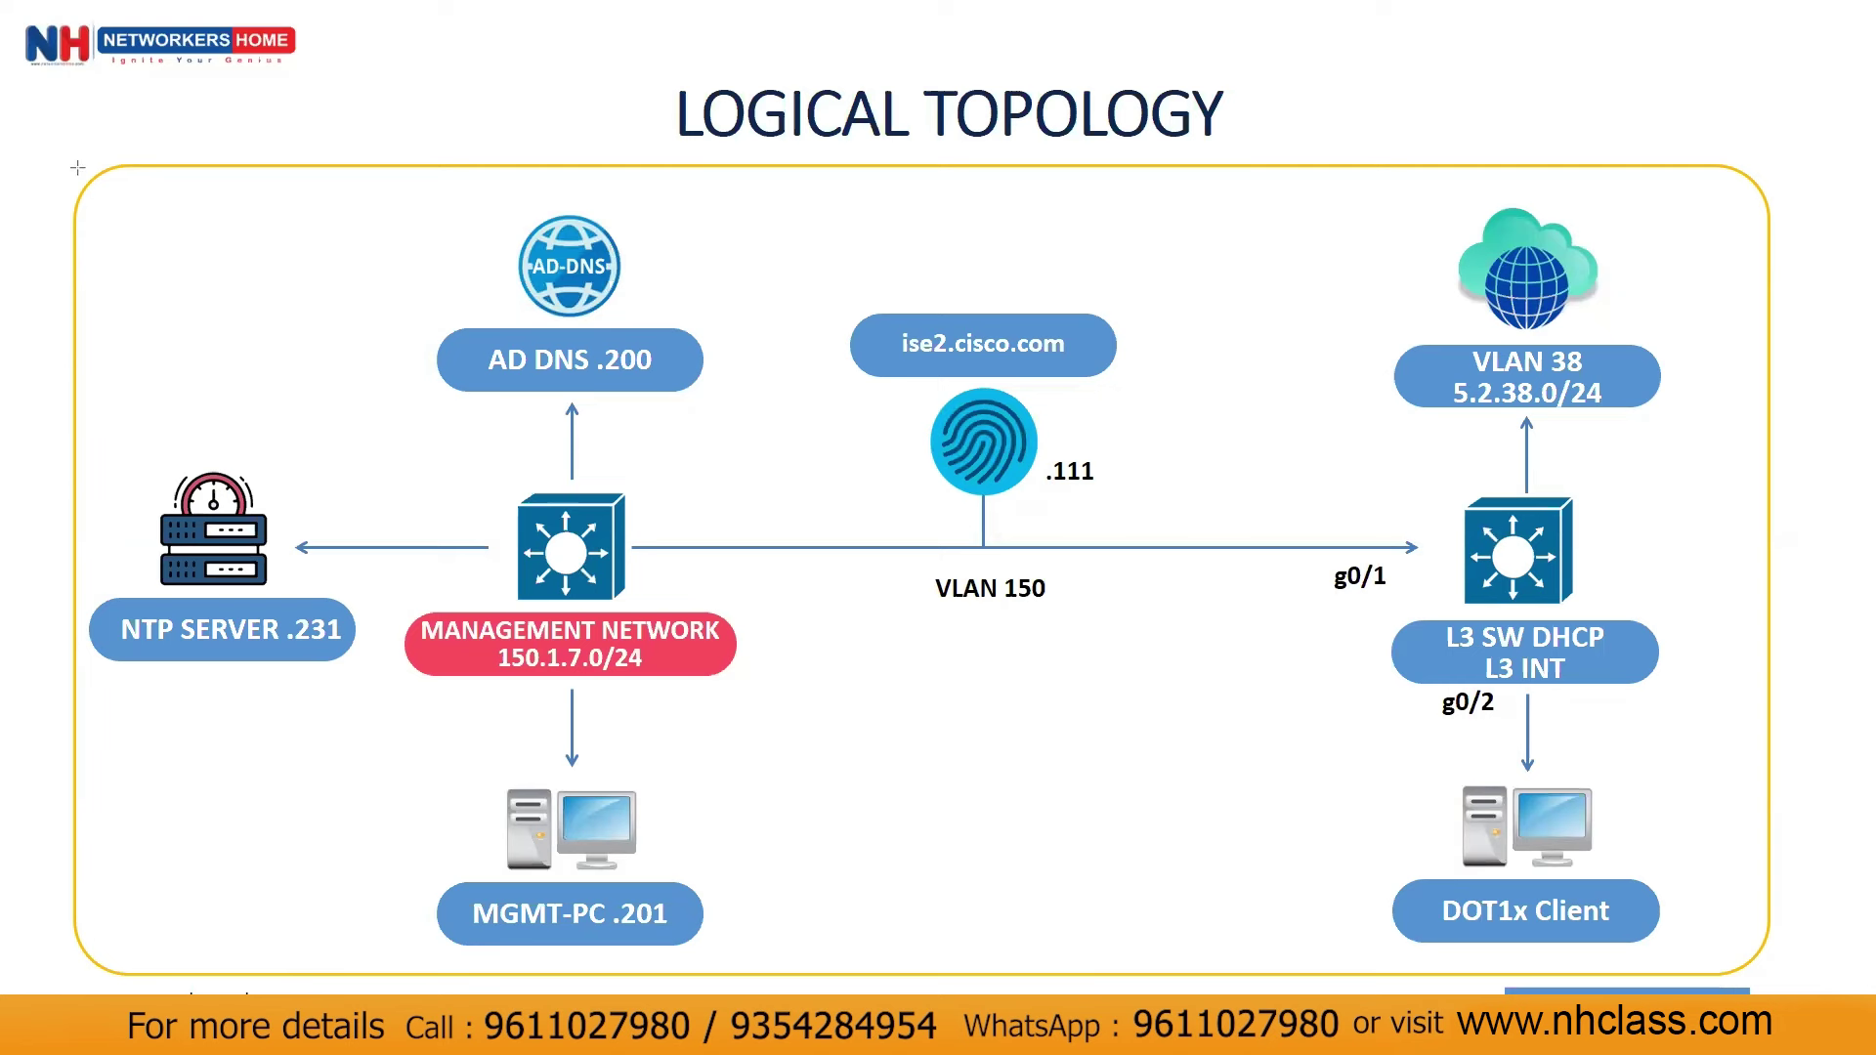
pyautogui.press('super')
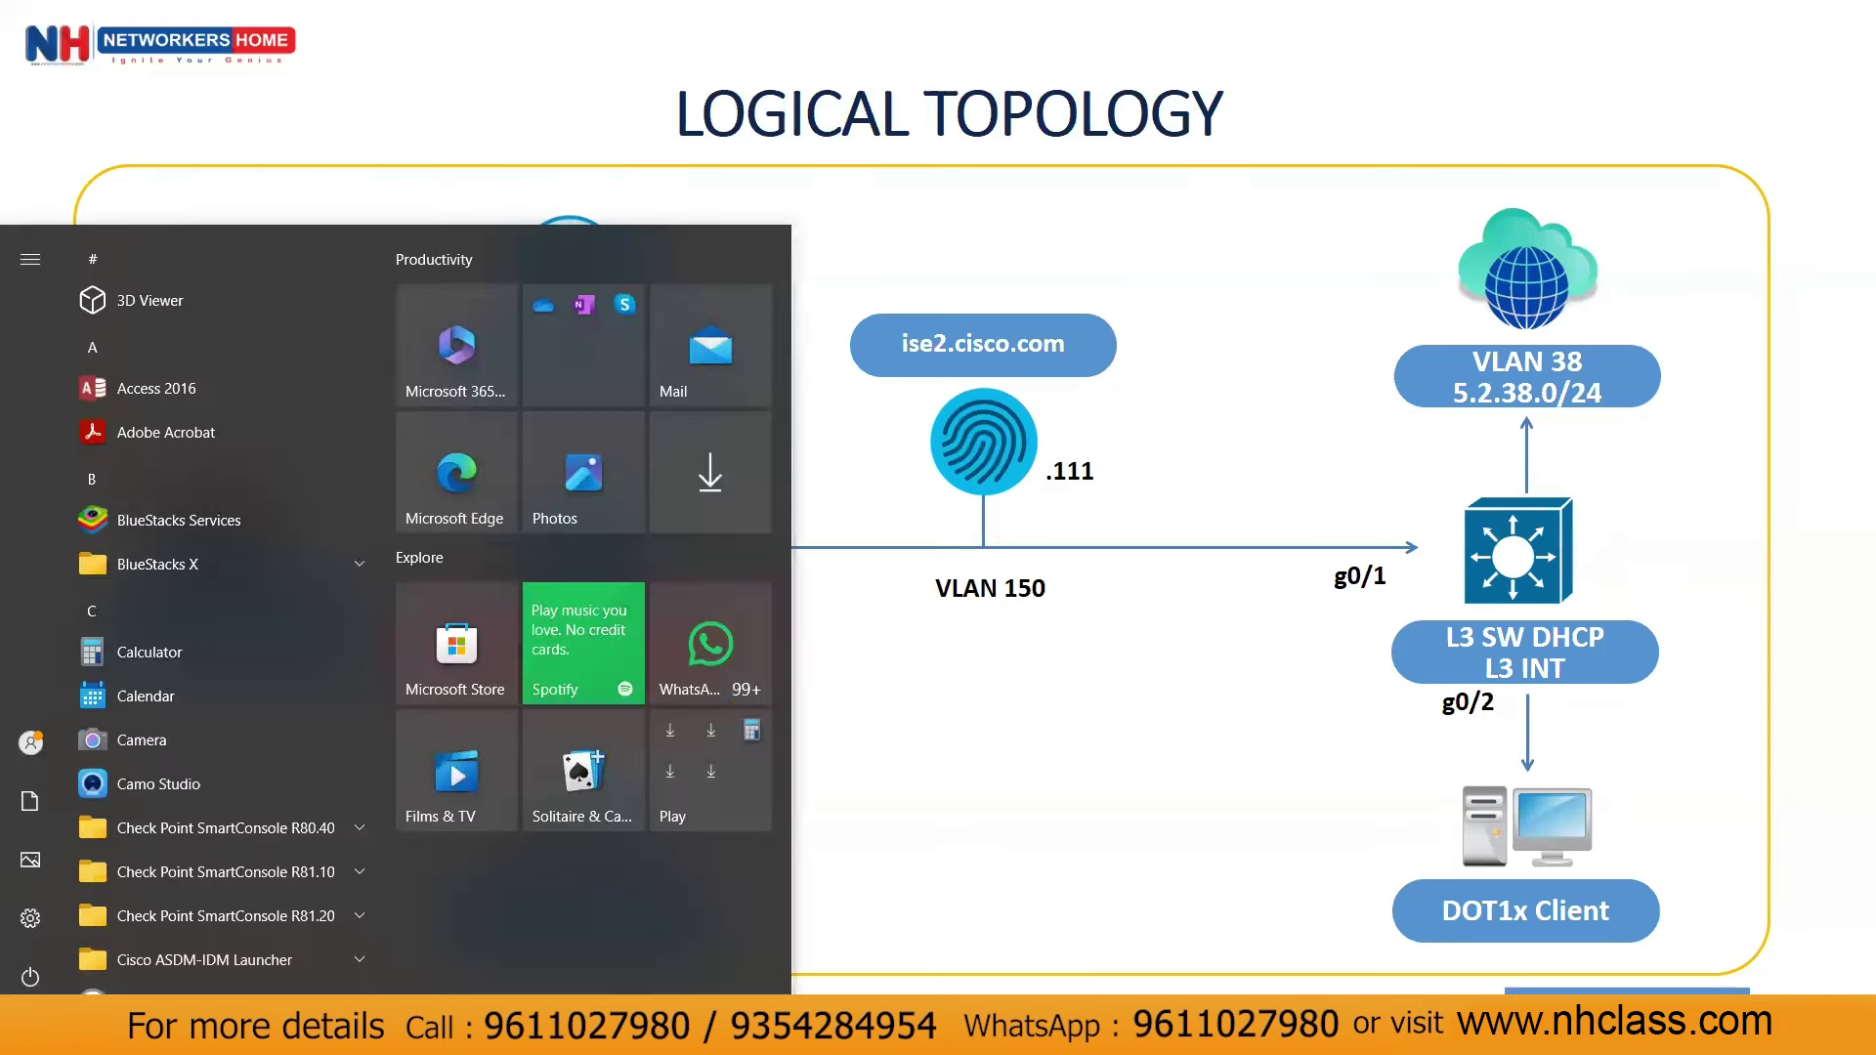
pyautogui.hotkey('alt', 'Tab')
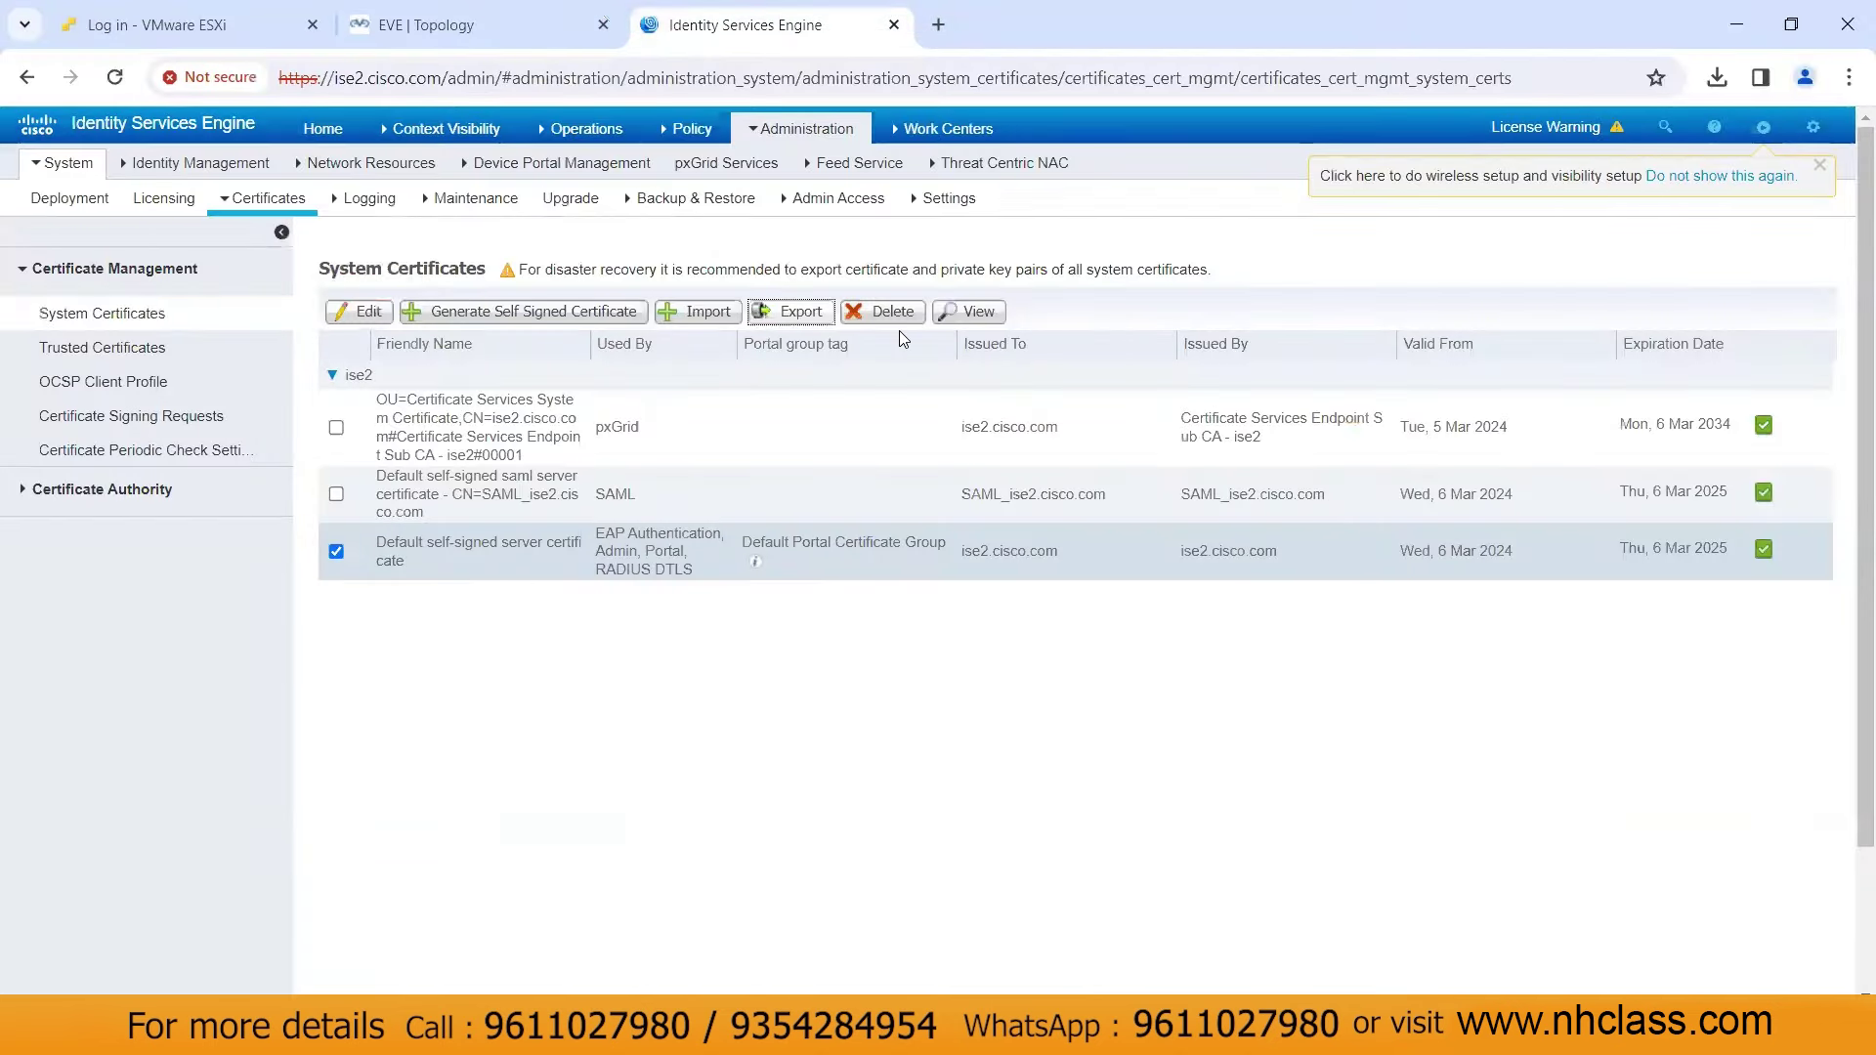
# Ping ISE at 150.1.7.111 from the L3_SW switch console
pyautogui.hotkey('alt', 'Tab')
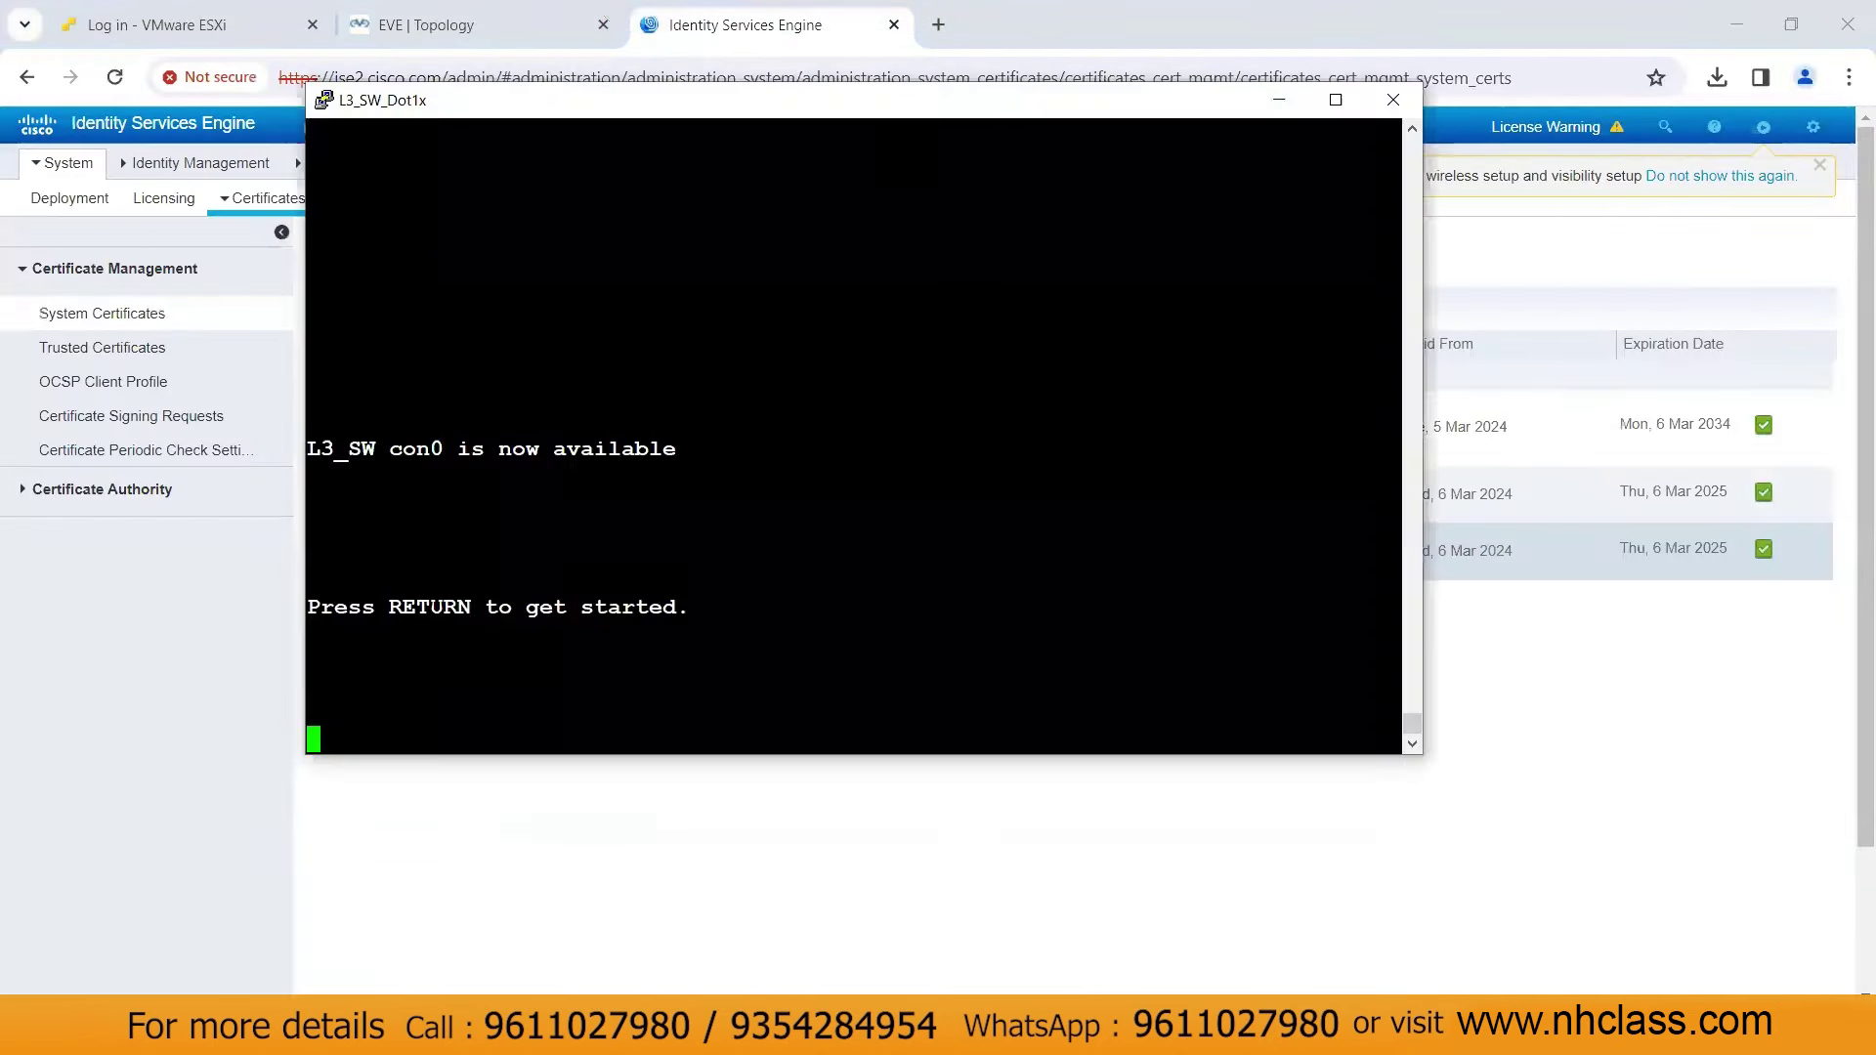
pyautogui.press('Return')
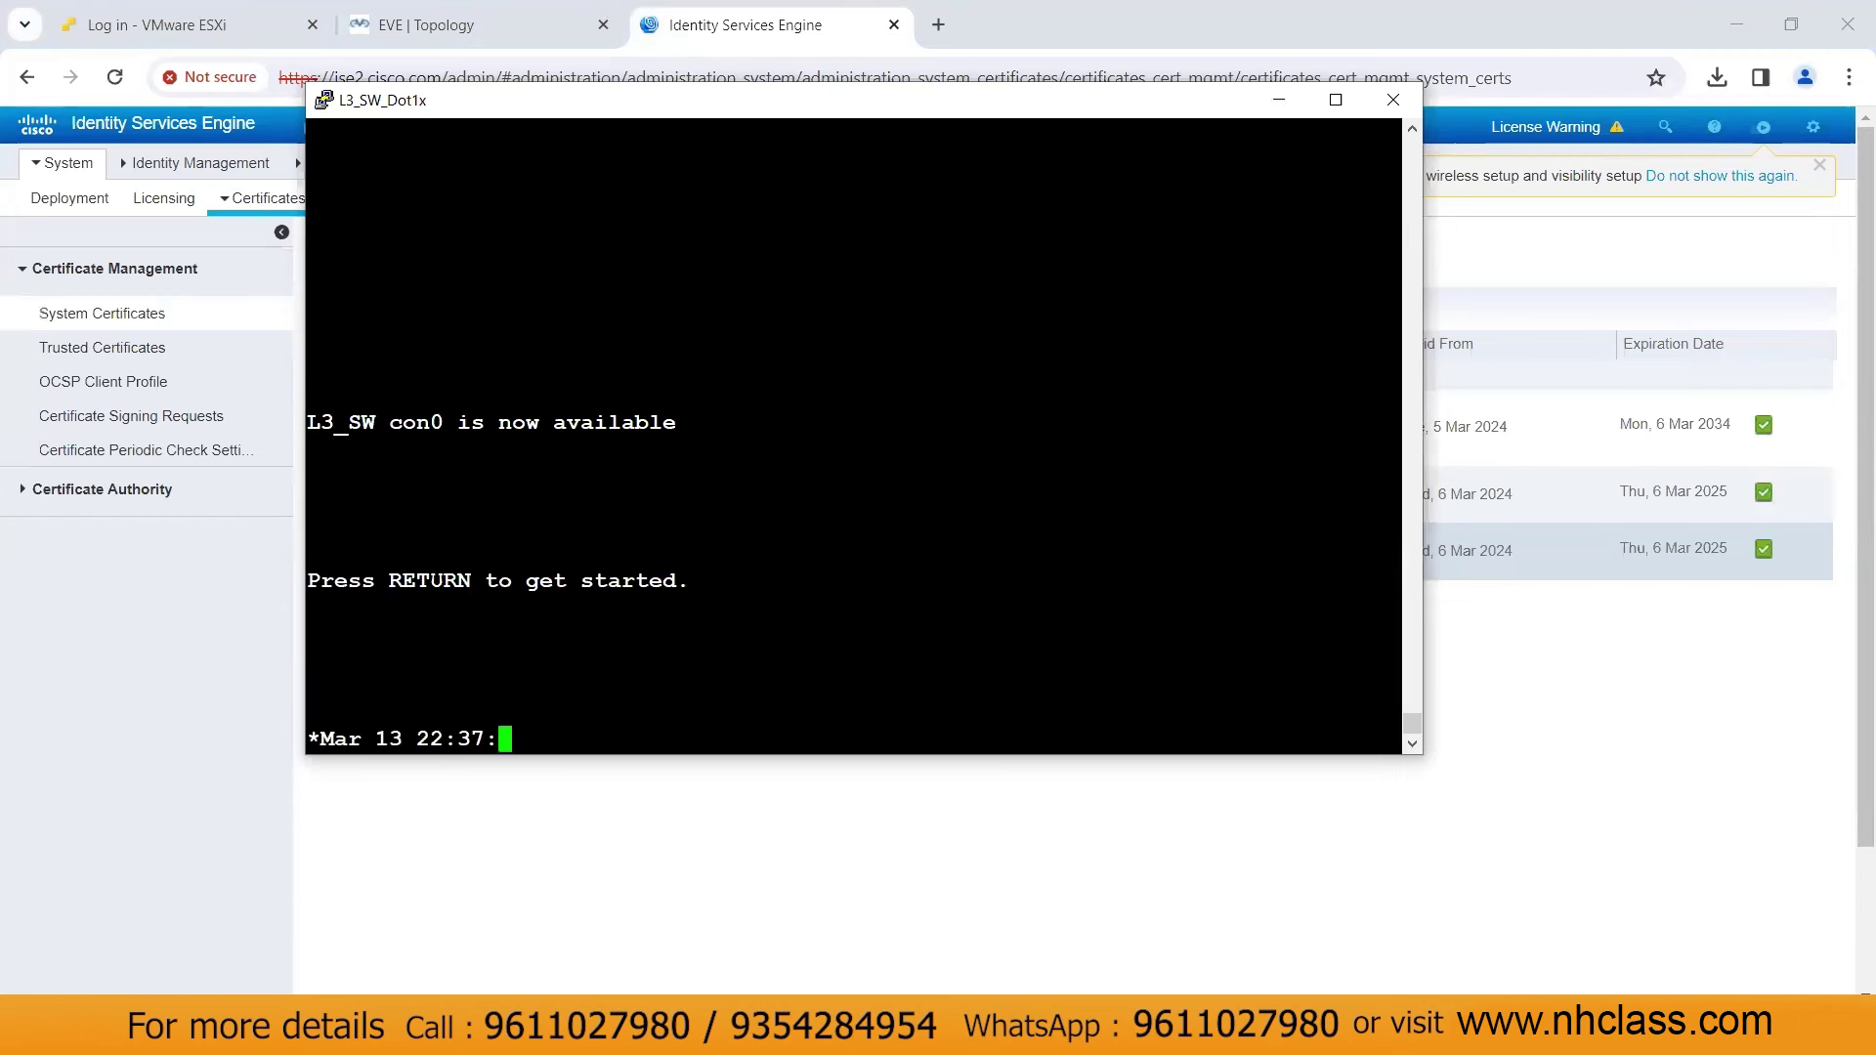
pyautogui.write('ping 150.1.7.111')
pyautogui.press('Return')
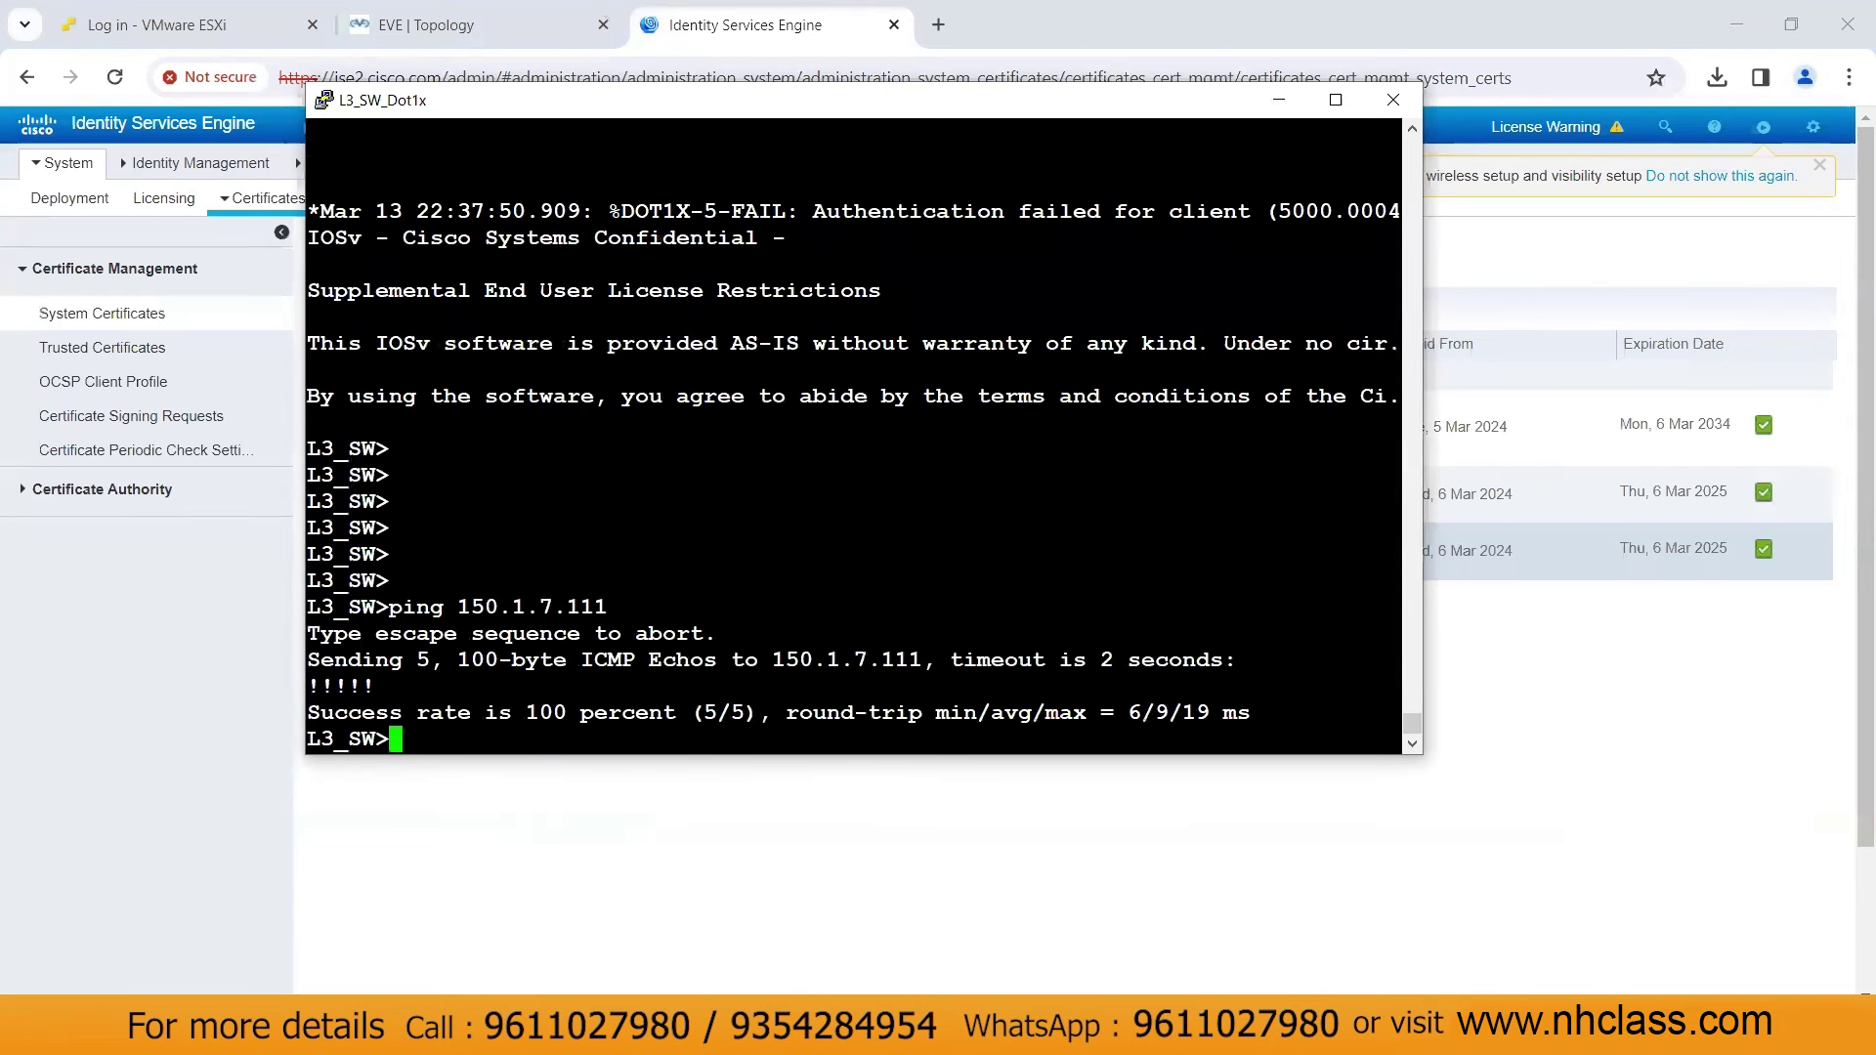
# In enable mode, show the running-config AAA section and the interface g0/2 configuration
pyautogui.write('en')
pyautogui.press('Return')
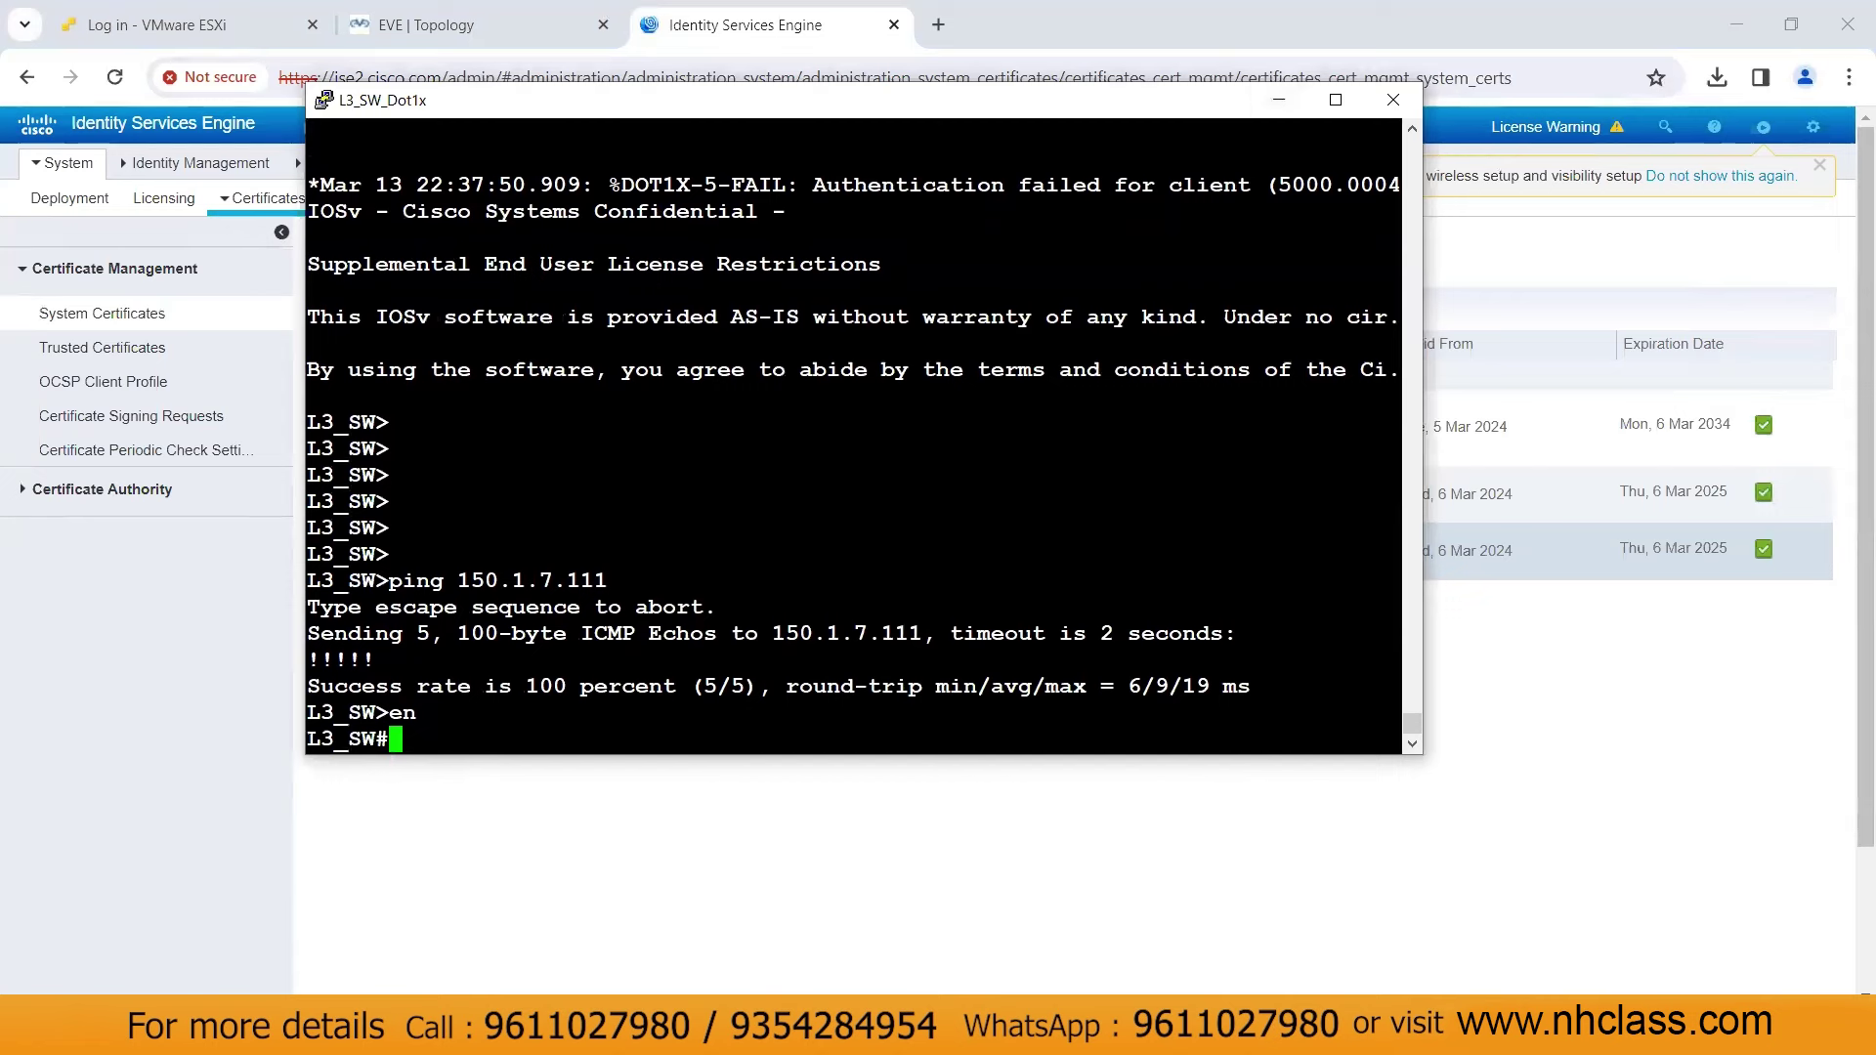
pyautogui.write('sh run | aaa')
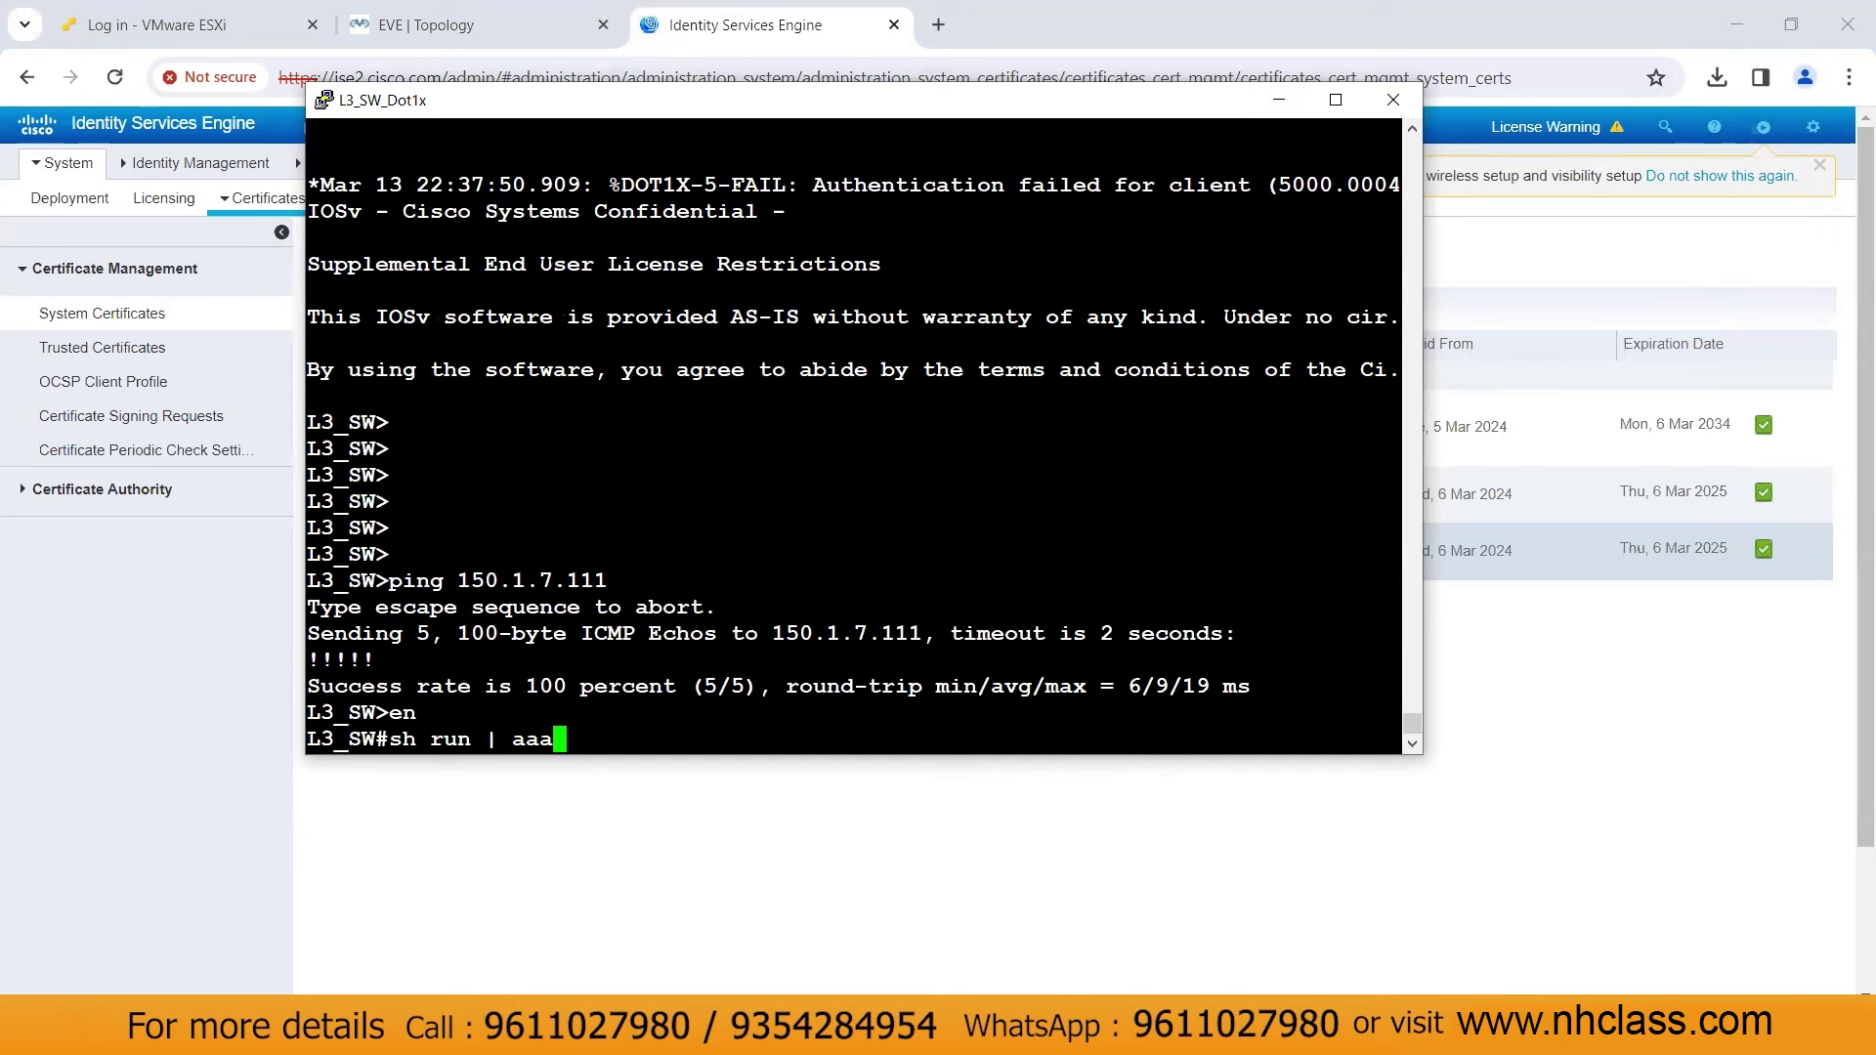
pyautogui.press('BackSpace')
pyautogui.press('BackSpace')
pyautogui.press('BackSpace')
pyautogui.write('sec aaa')
pyautogui.press('Return')
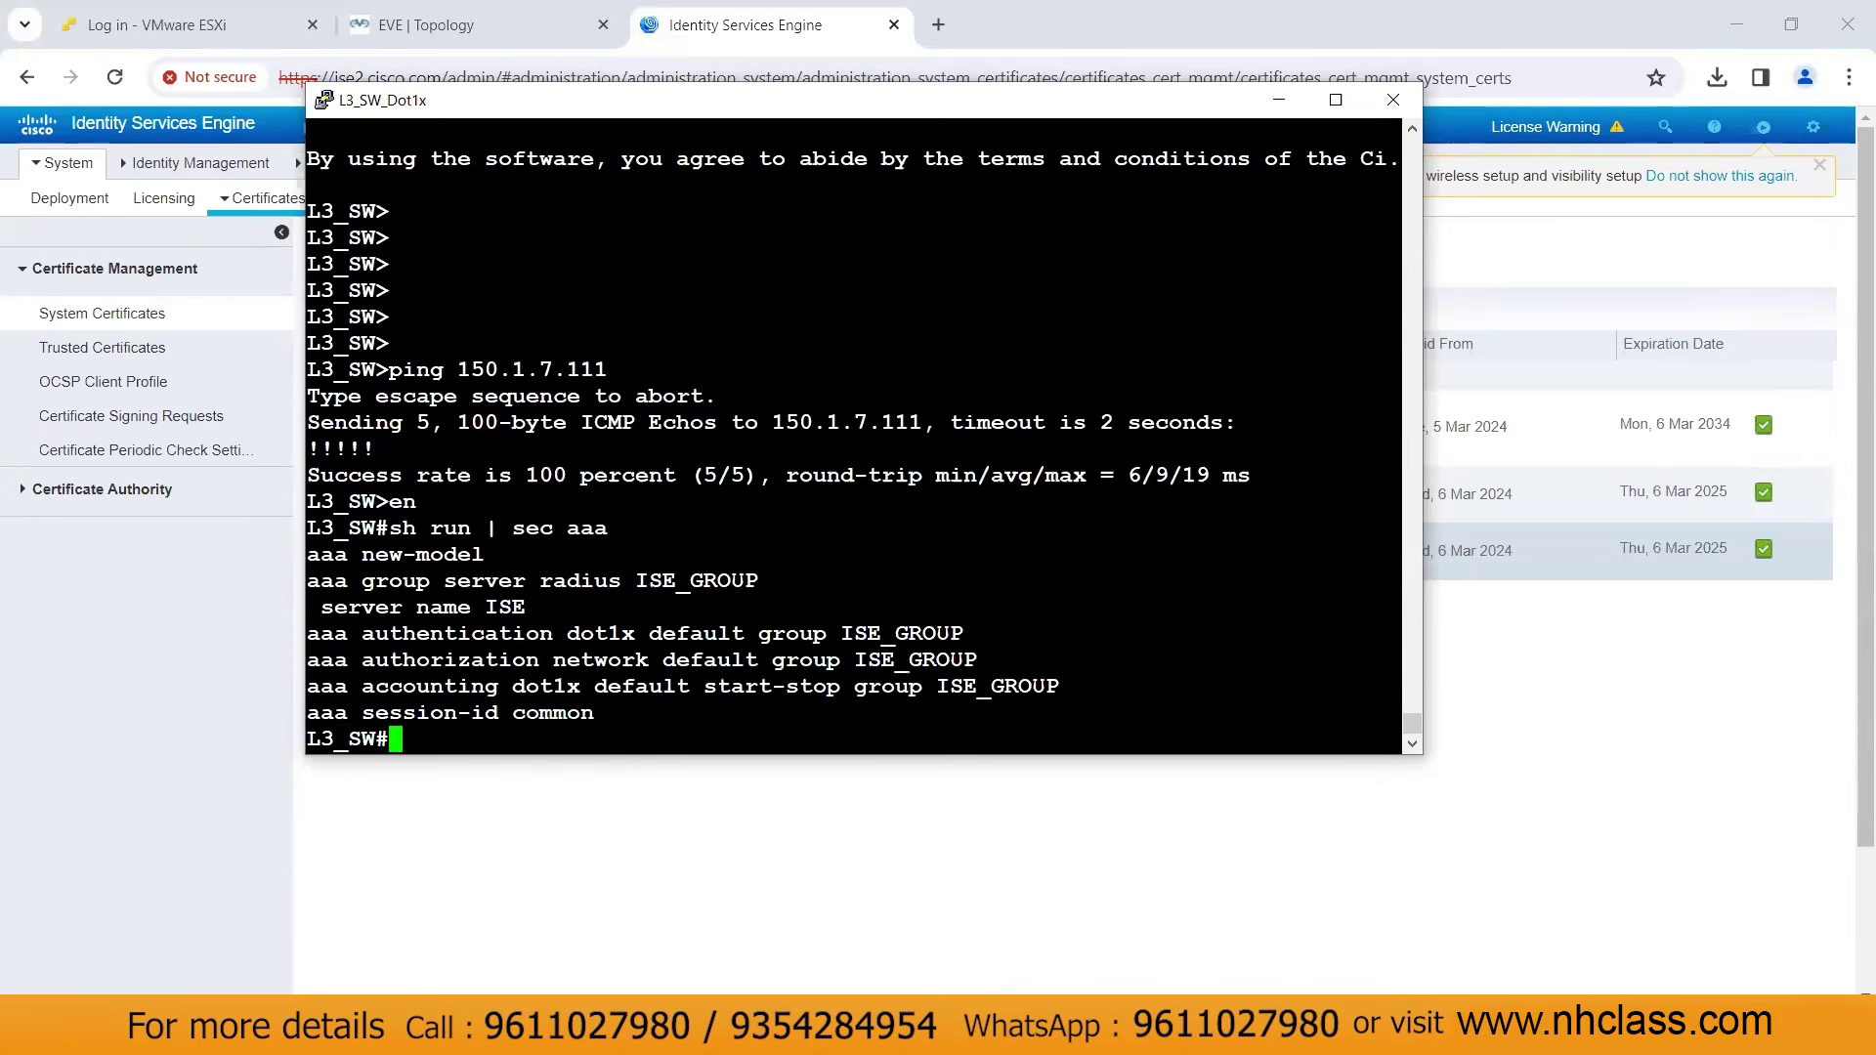
pyautogui.write('sh run int g0/')
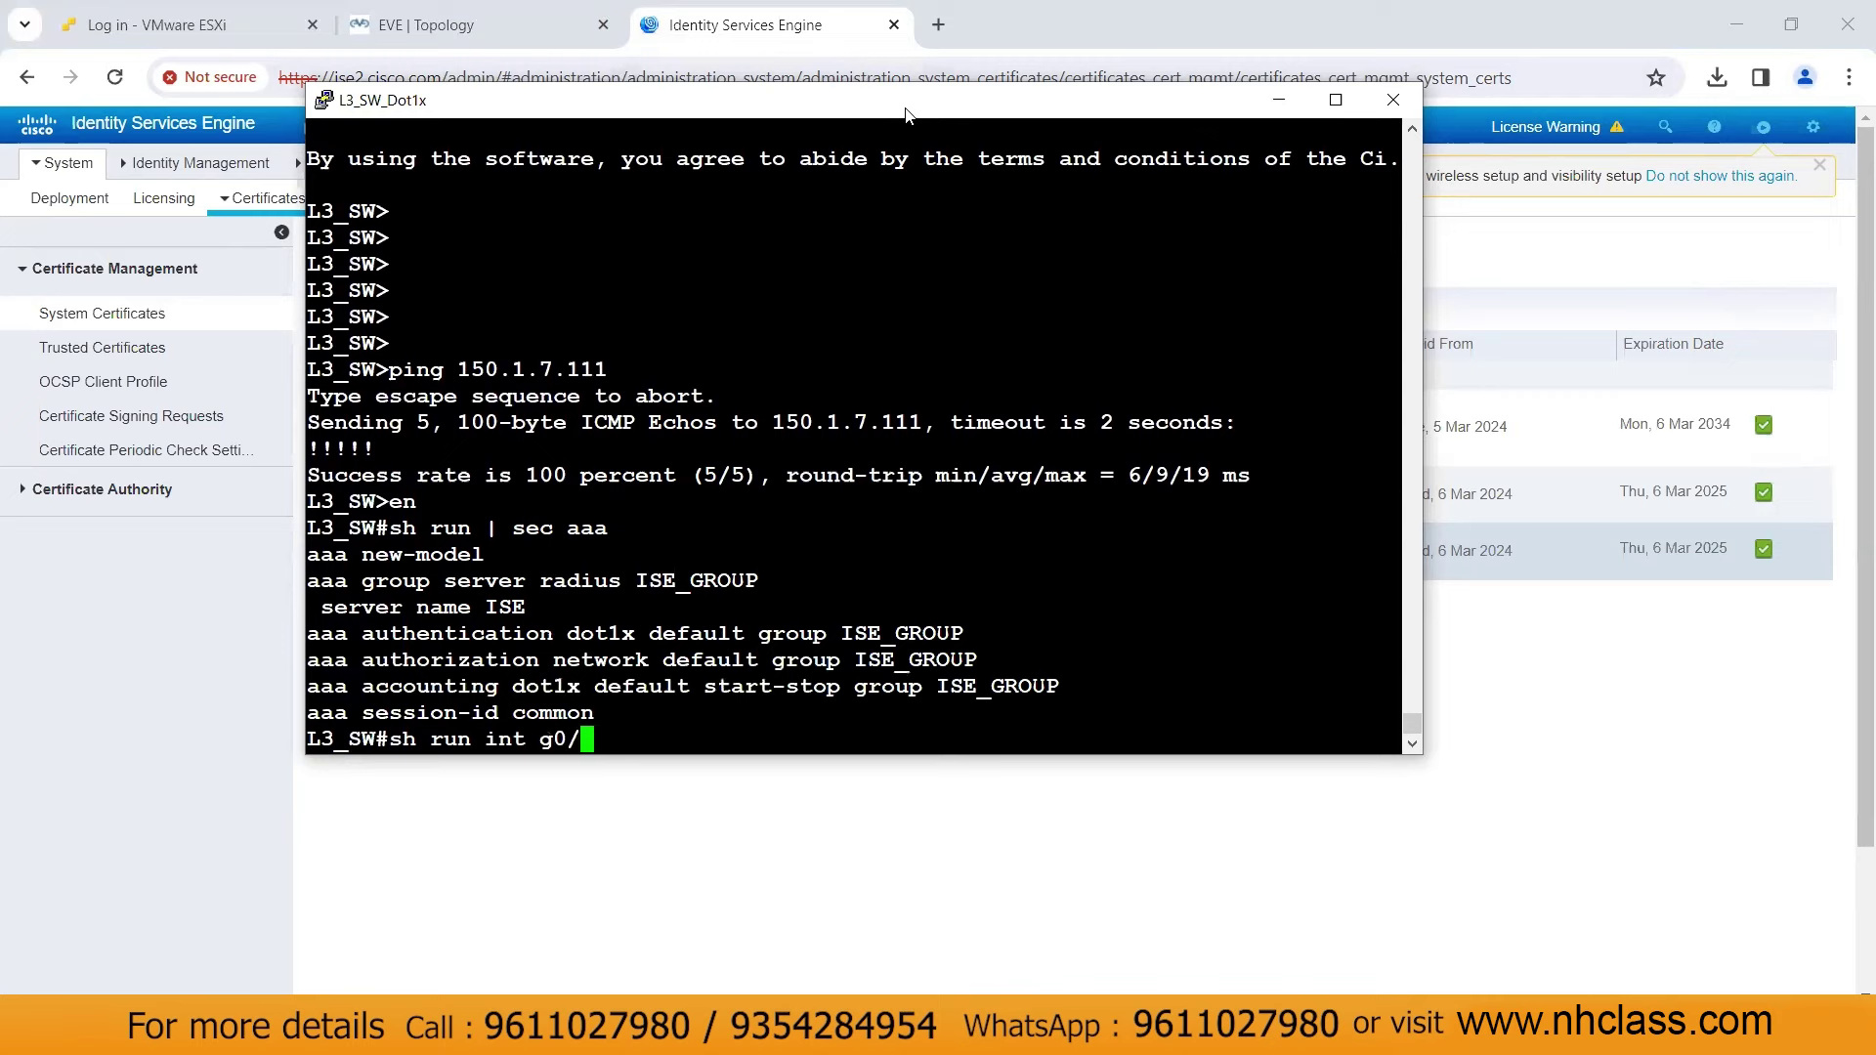
pyautogui.write('2')
pyautogui.press('Return')
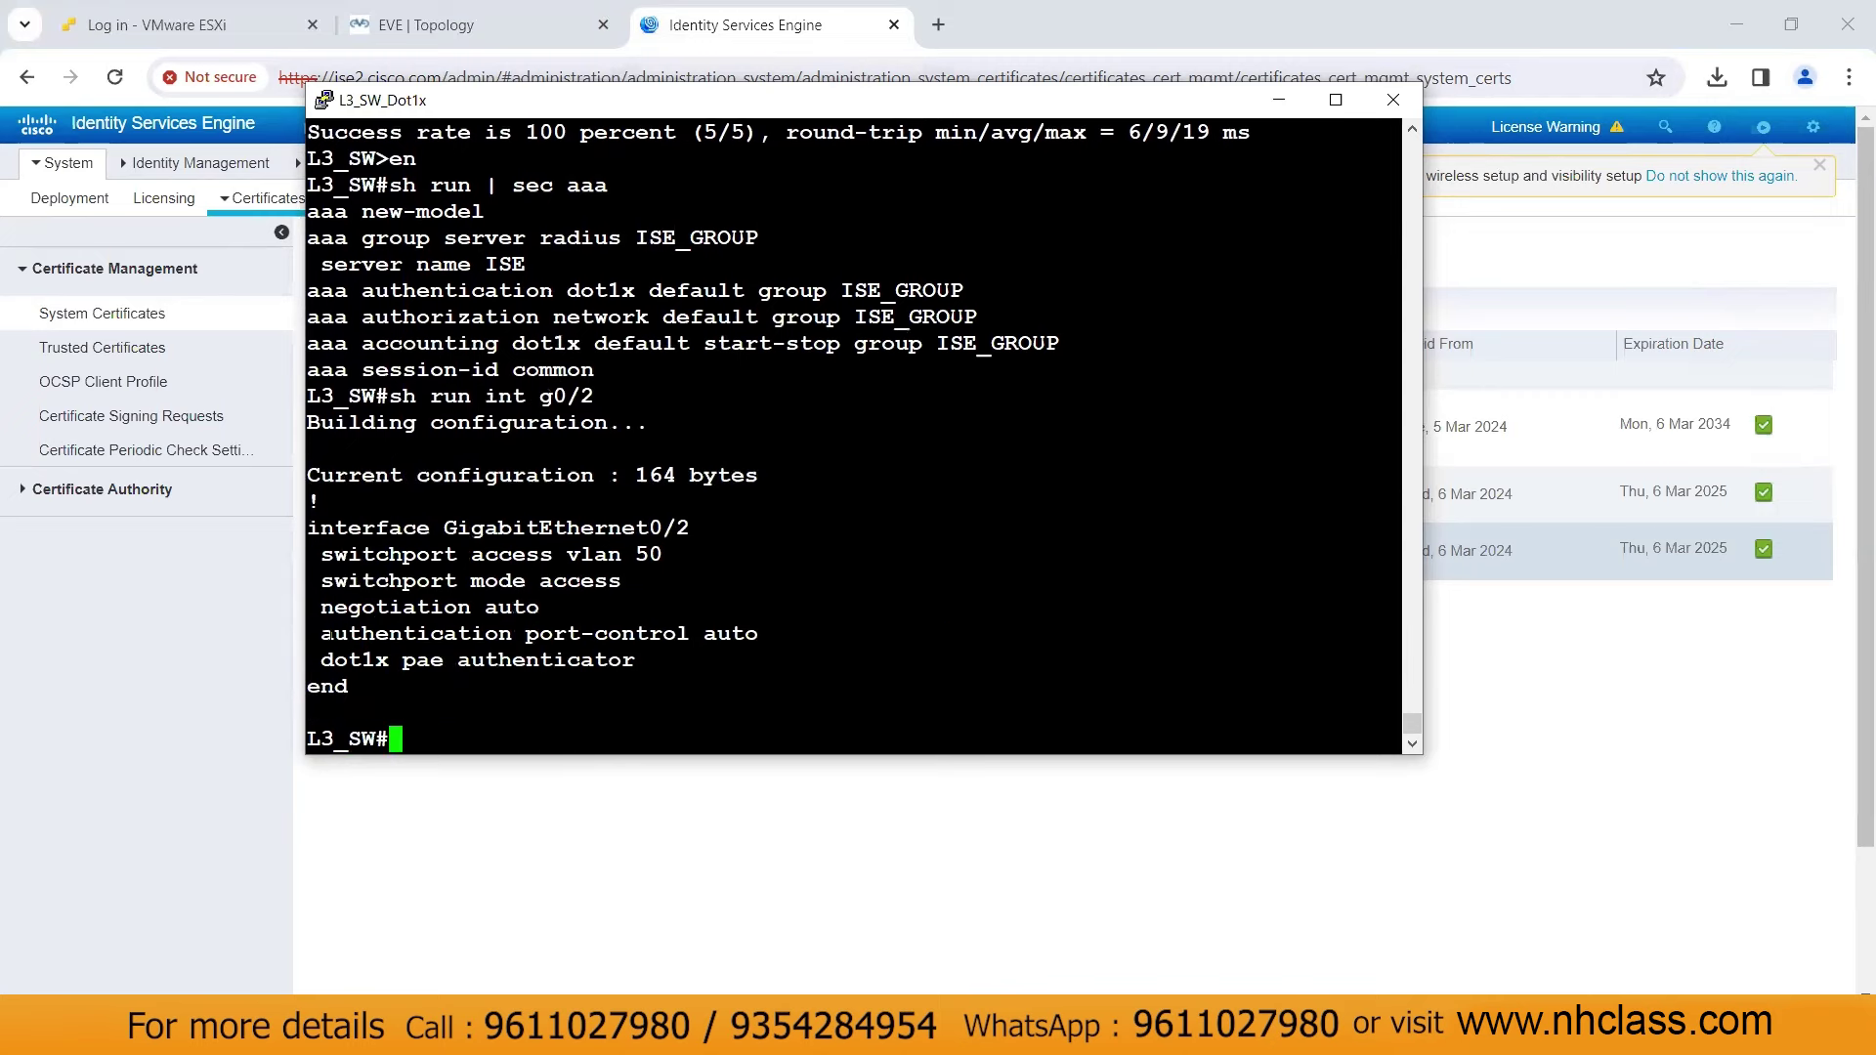
# Show the RADIUS config with 'sh run | sec radius', highlighting server ISE at 150.1.7.111, ports 1812/1813
pyautogui.moveTo(314, 580); pyautogui.dragTo(641, 665)
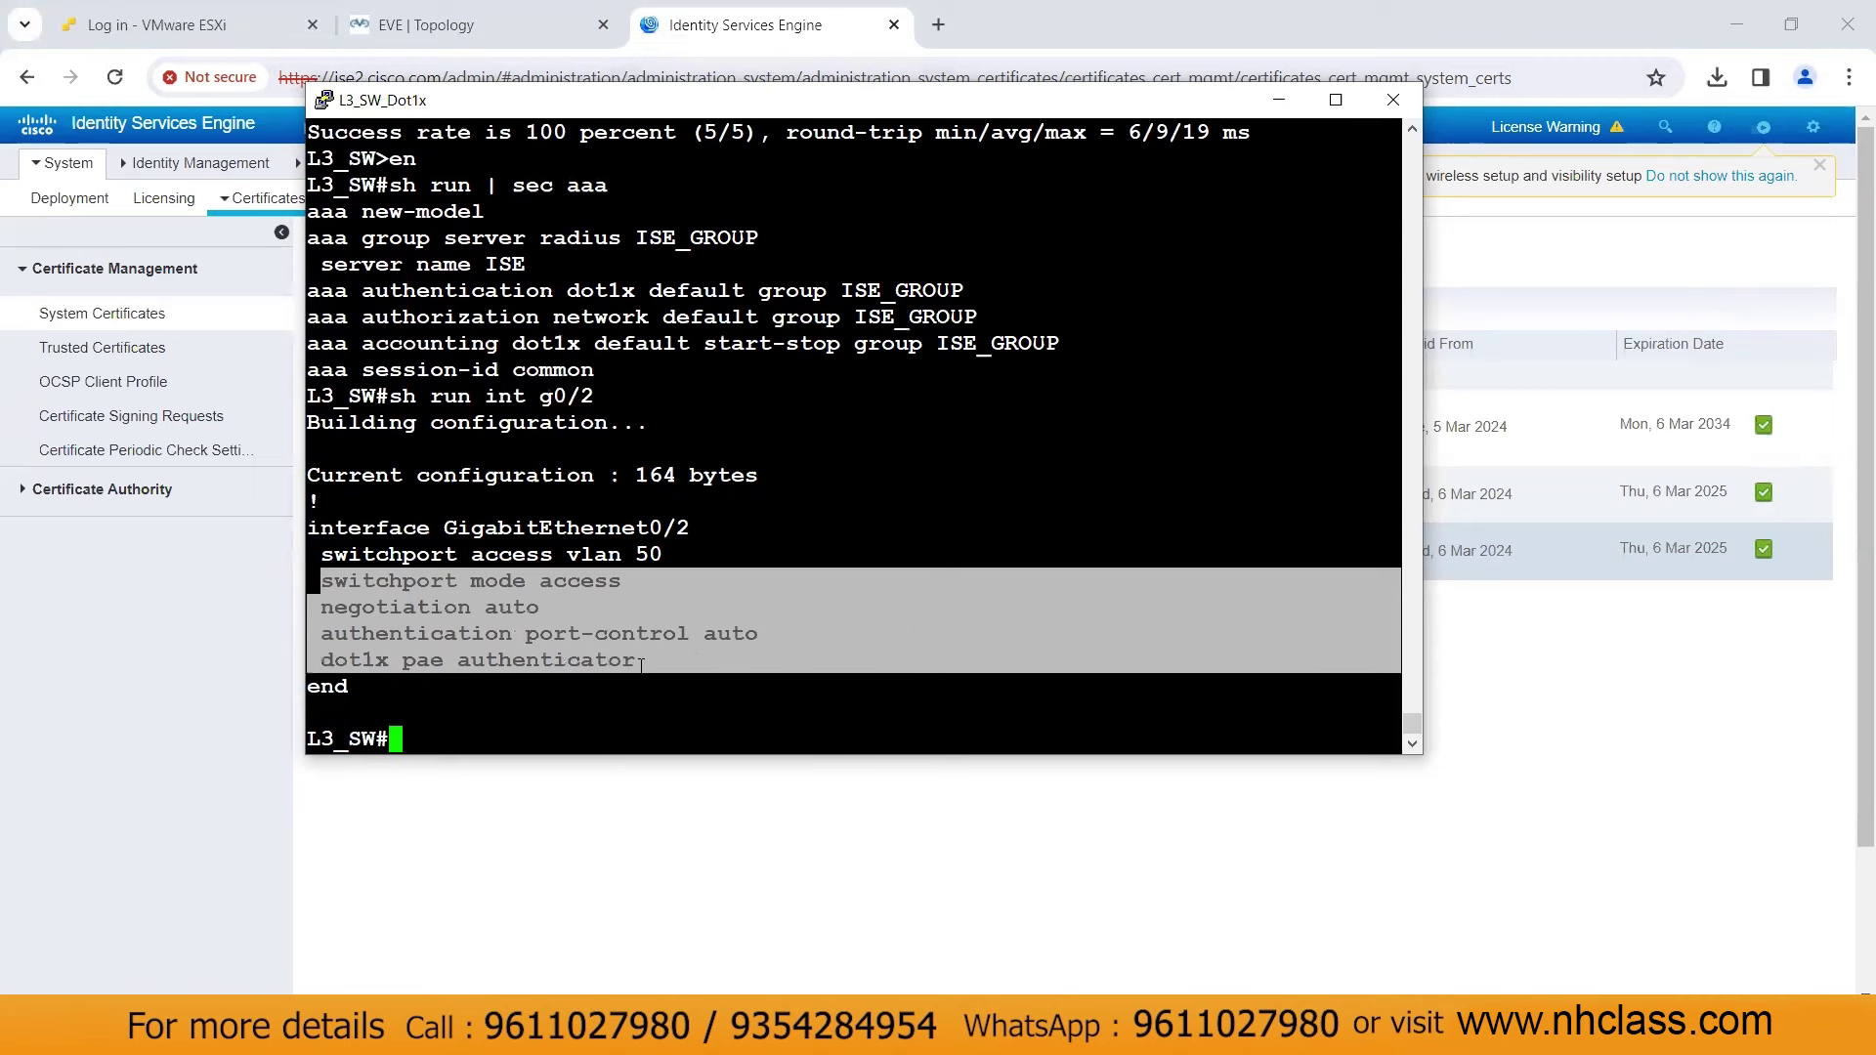
pyautogui.click(641, 666)
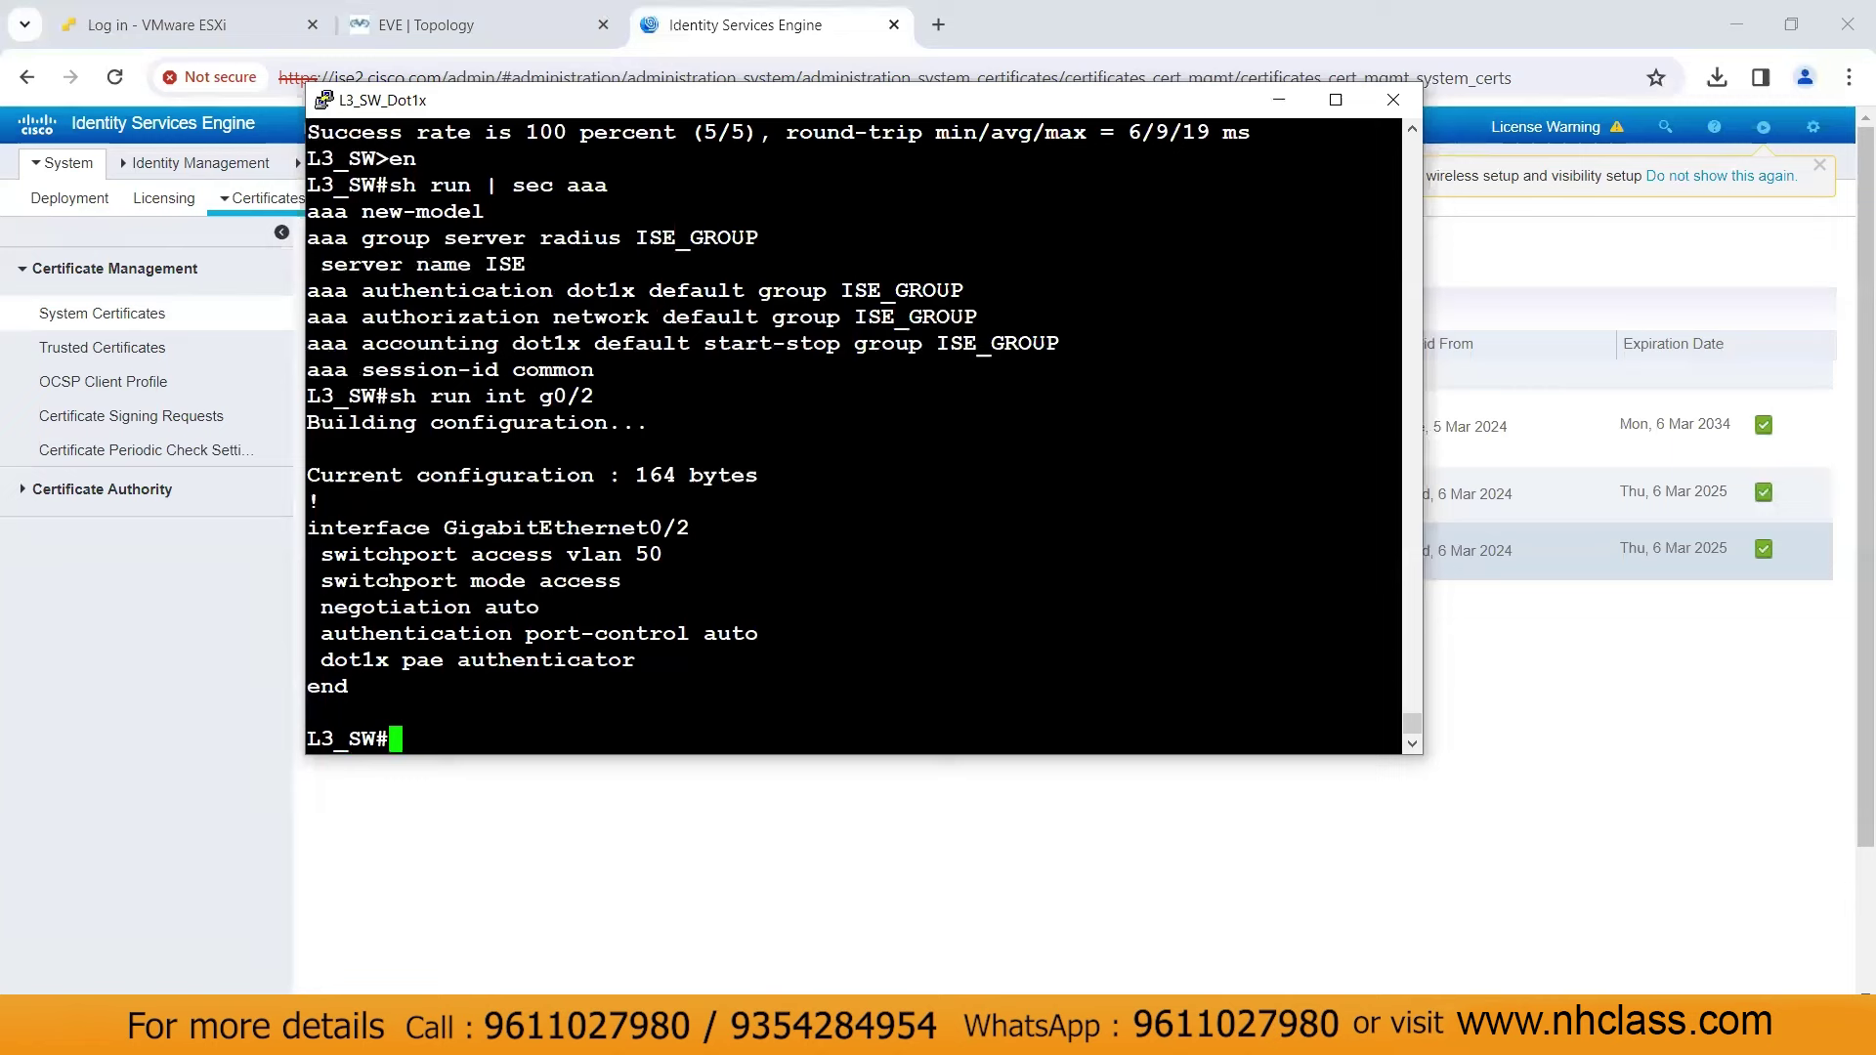
pyautogui.press('Up')
pyautogui.press('BackSpace')
pyautogui.press('BackSpace')
pyautogui.press('BackSpace')
pyautogui.press('BackSpace')
pyautogui.press('BackSpace')
pyautogui.press('BackSpace')
pyautogui.press('BackSpace')
pyautogui.press('BackSpace')
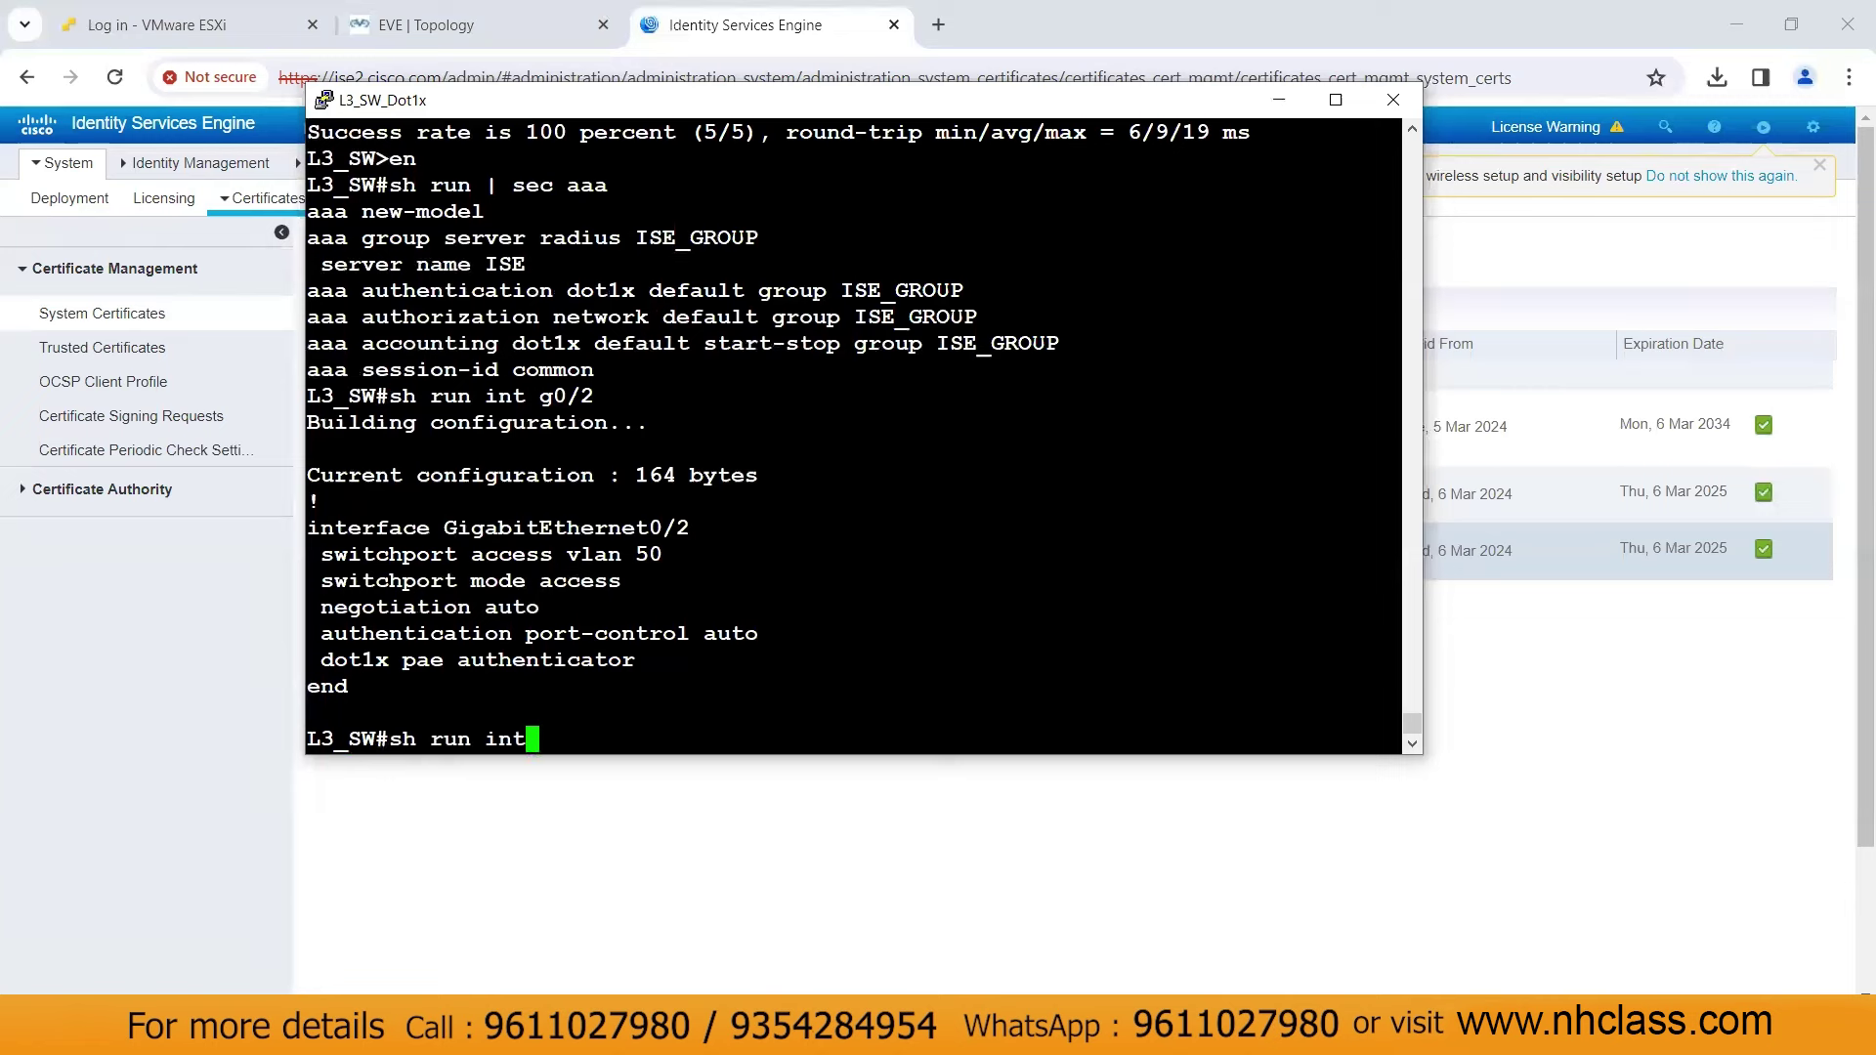
pyautogui.write('| sec radius')
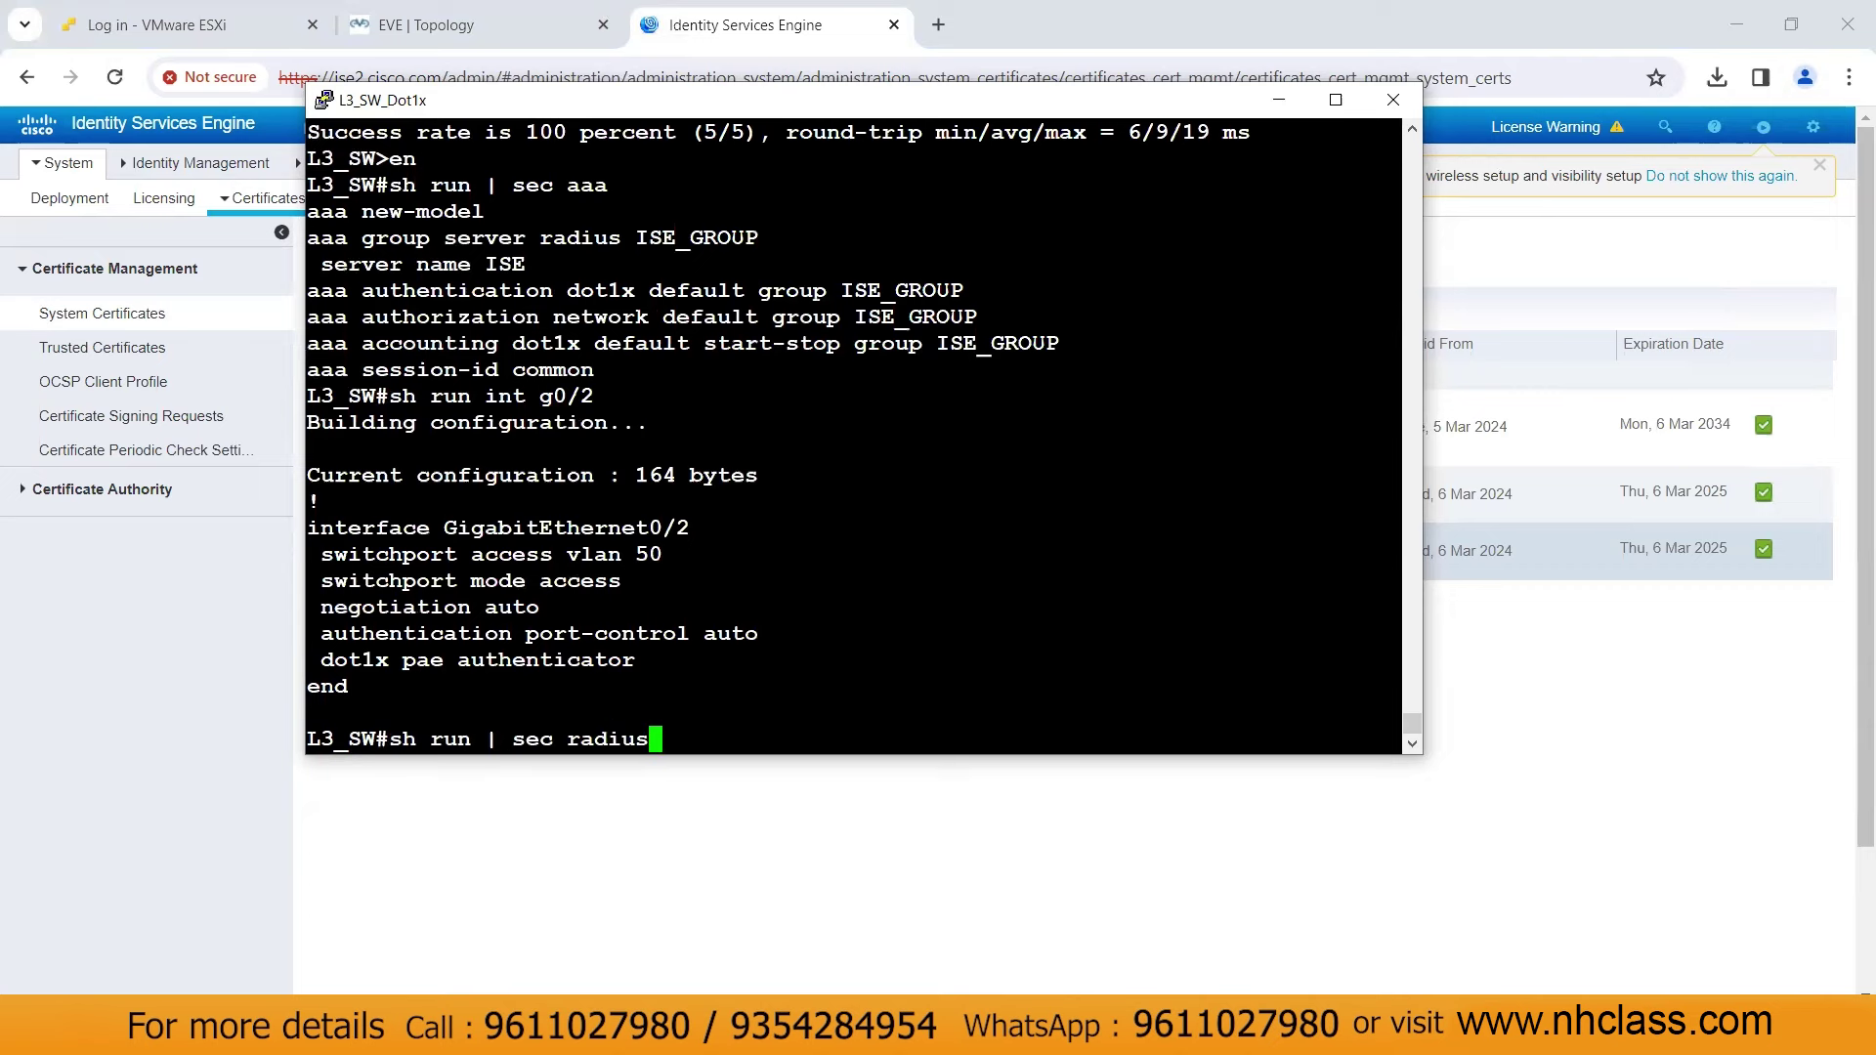
pyautogui.press('Return')
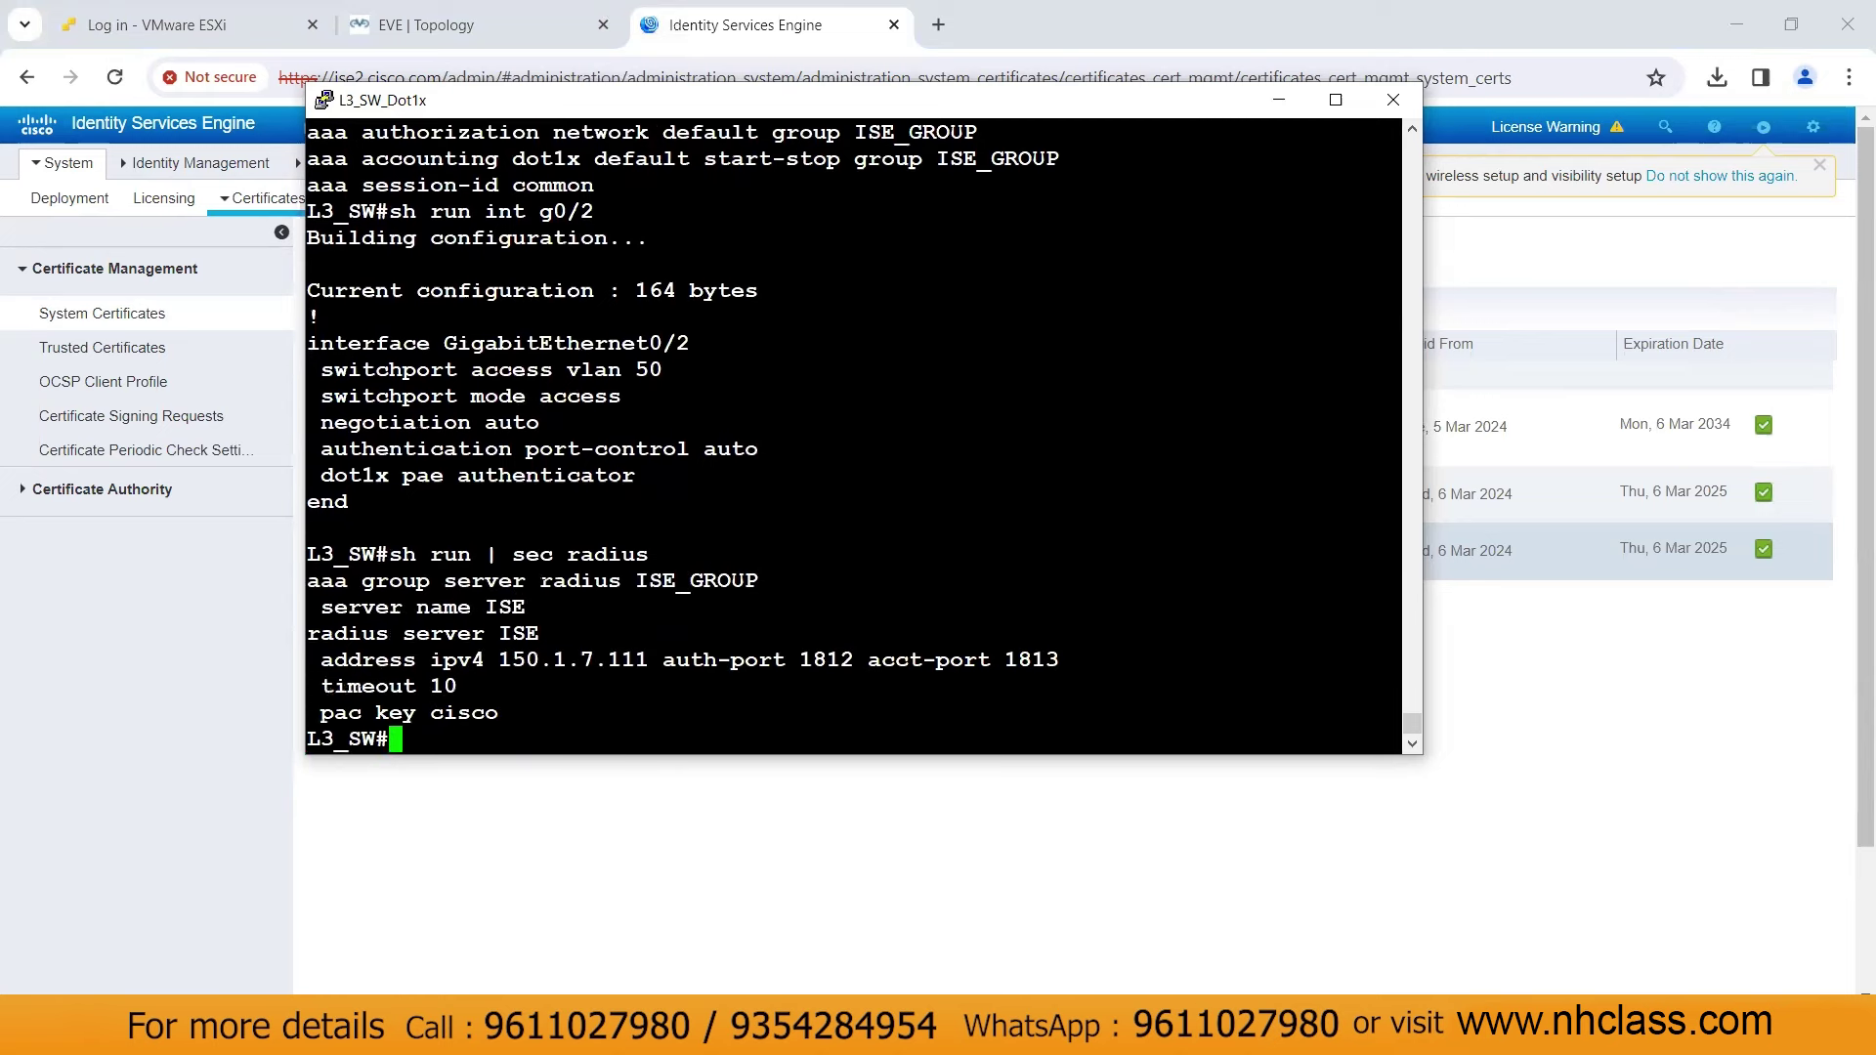
pyautogui.moveTo(308, 574); pyautogui.dragTo(616, 694)
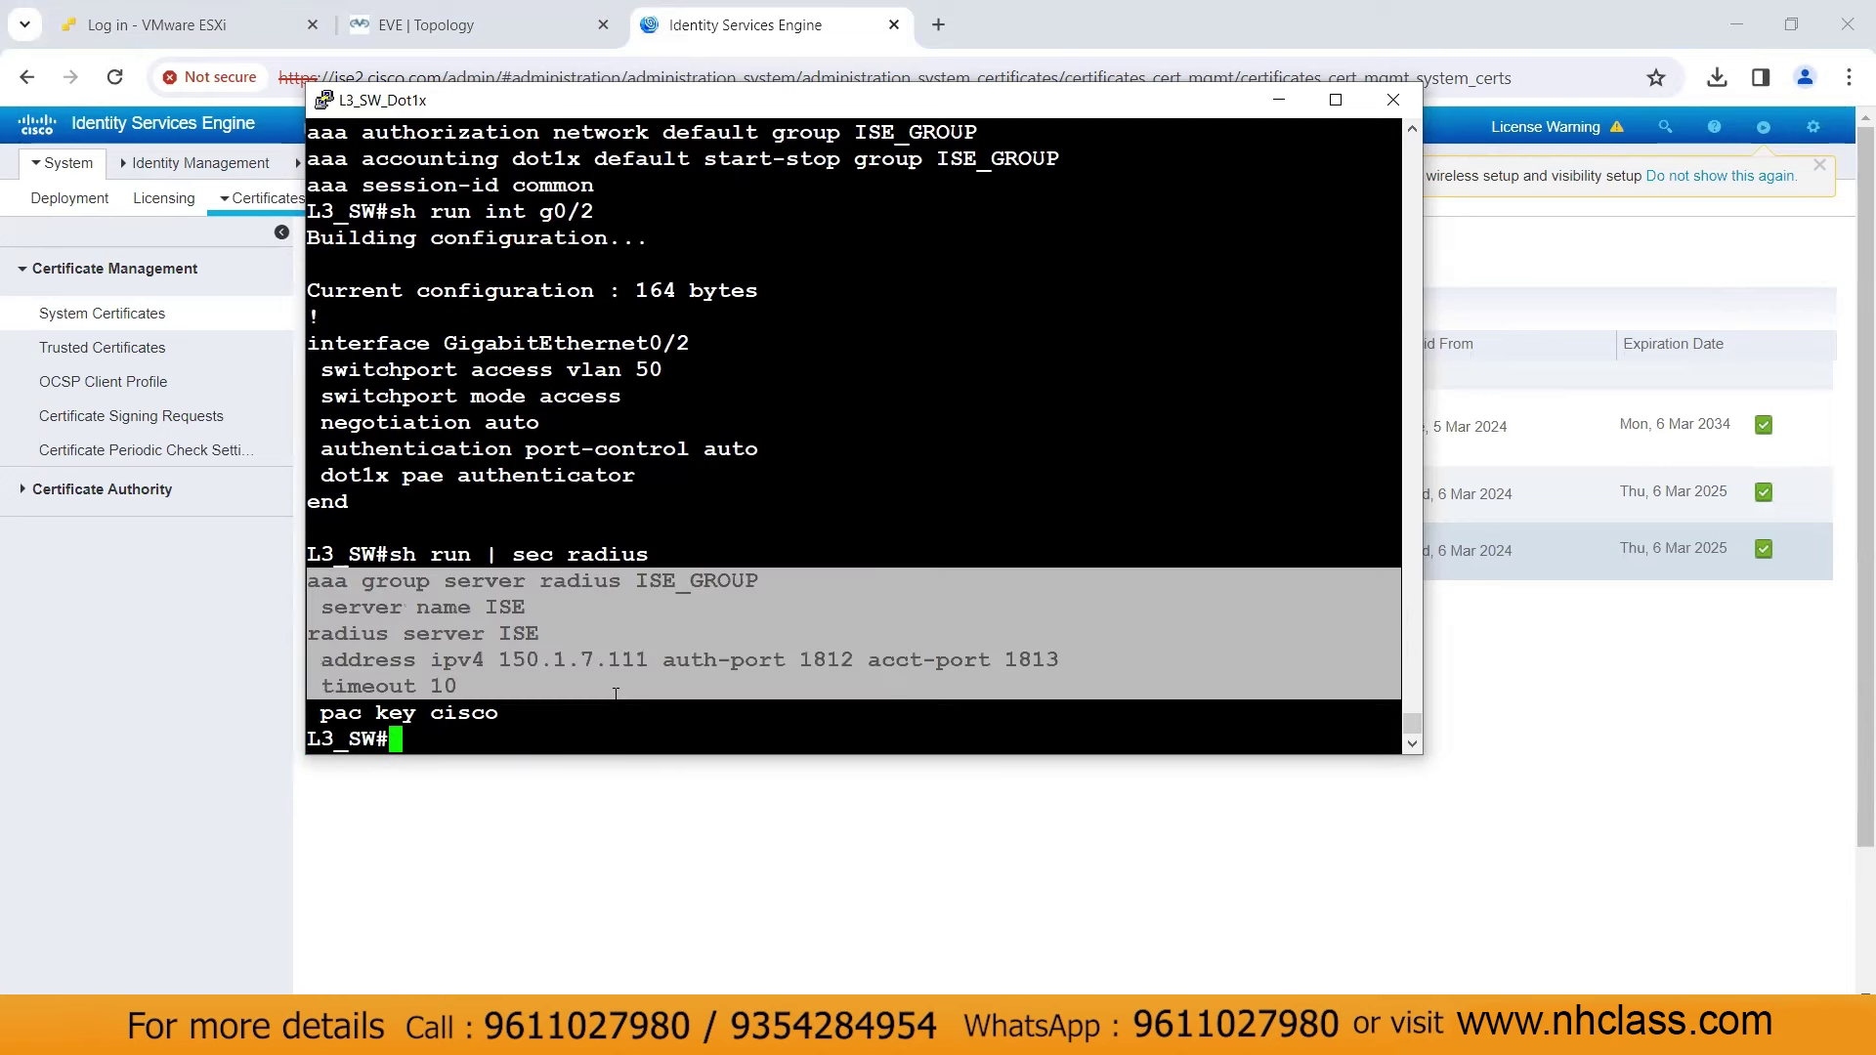
pyautogui.click(615, 693)
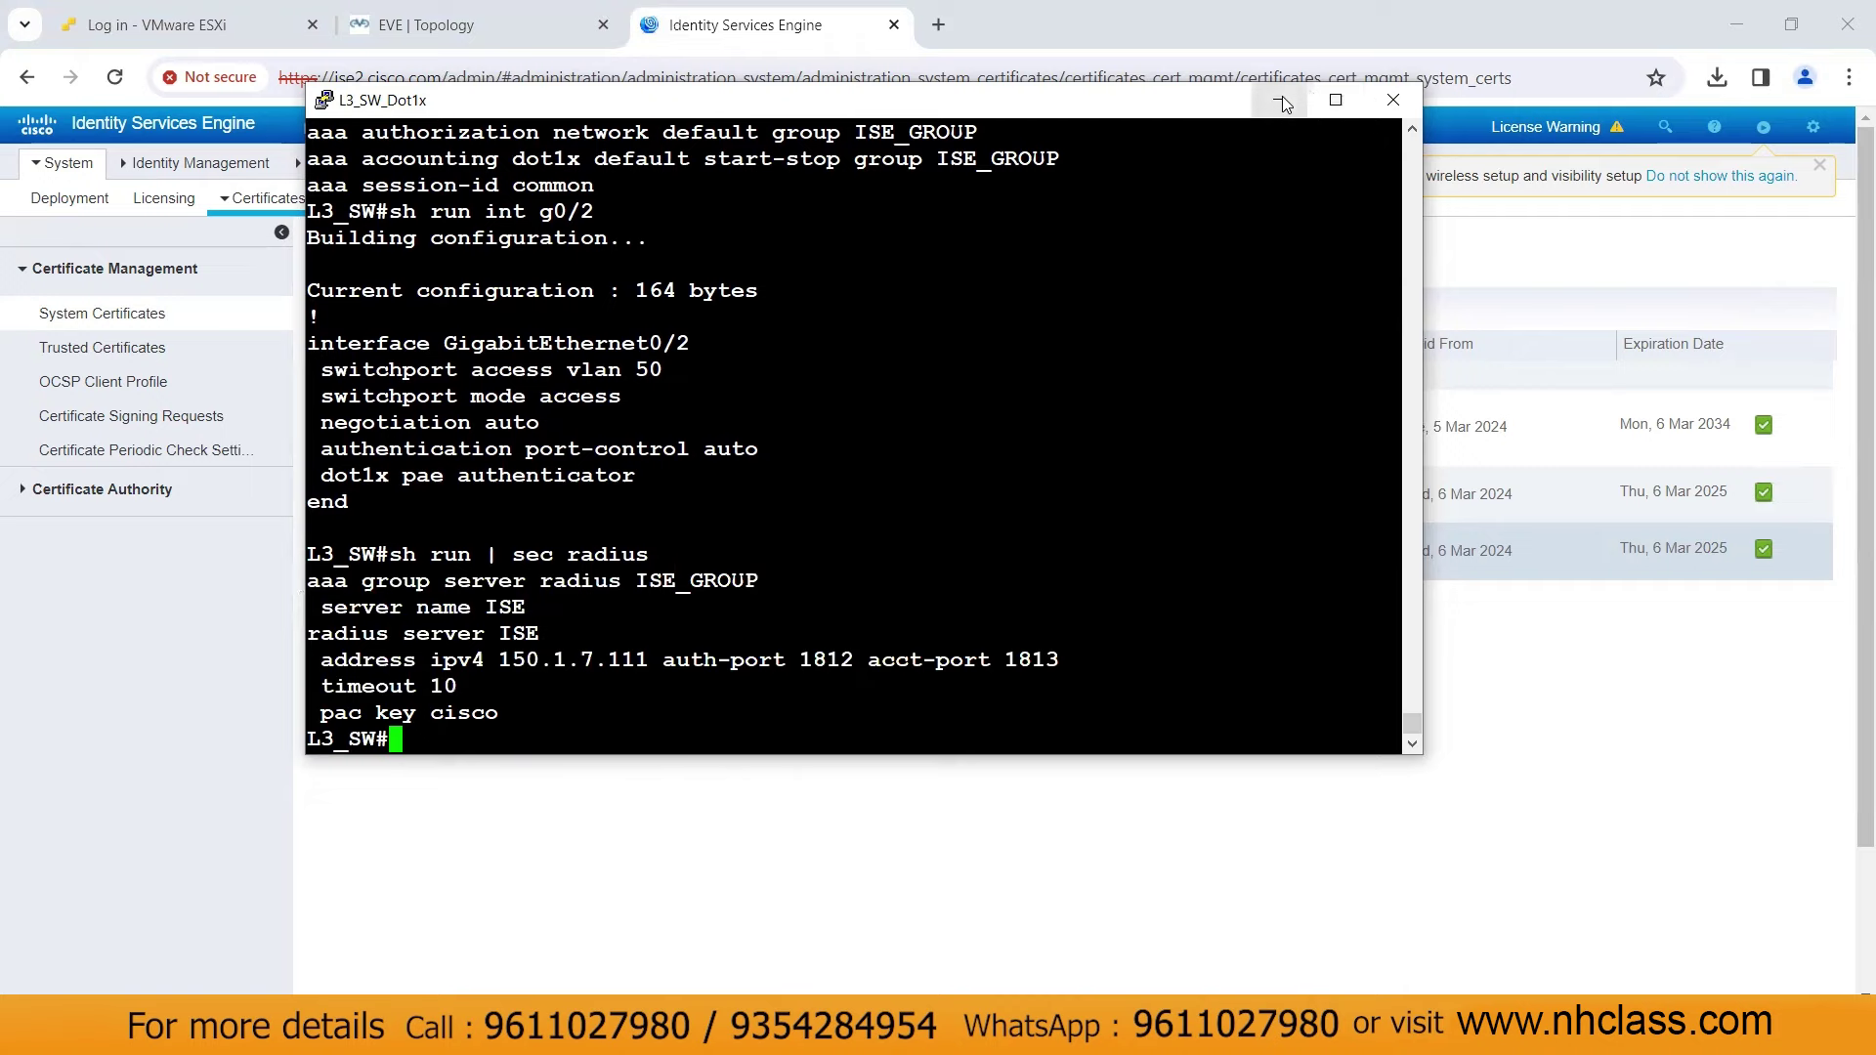
# Add and submit user identity group ADMIN_GROUP under Administration > Identity Management > Groups
pyautogui.click(1278, 100)
pyautogui.moveTo(793, 127)
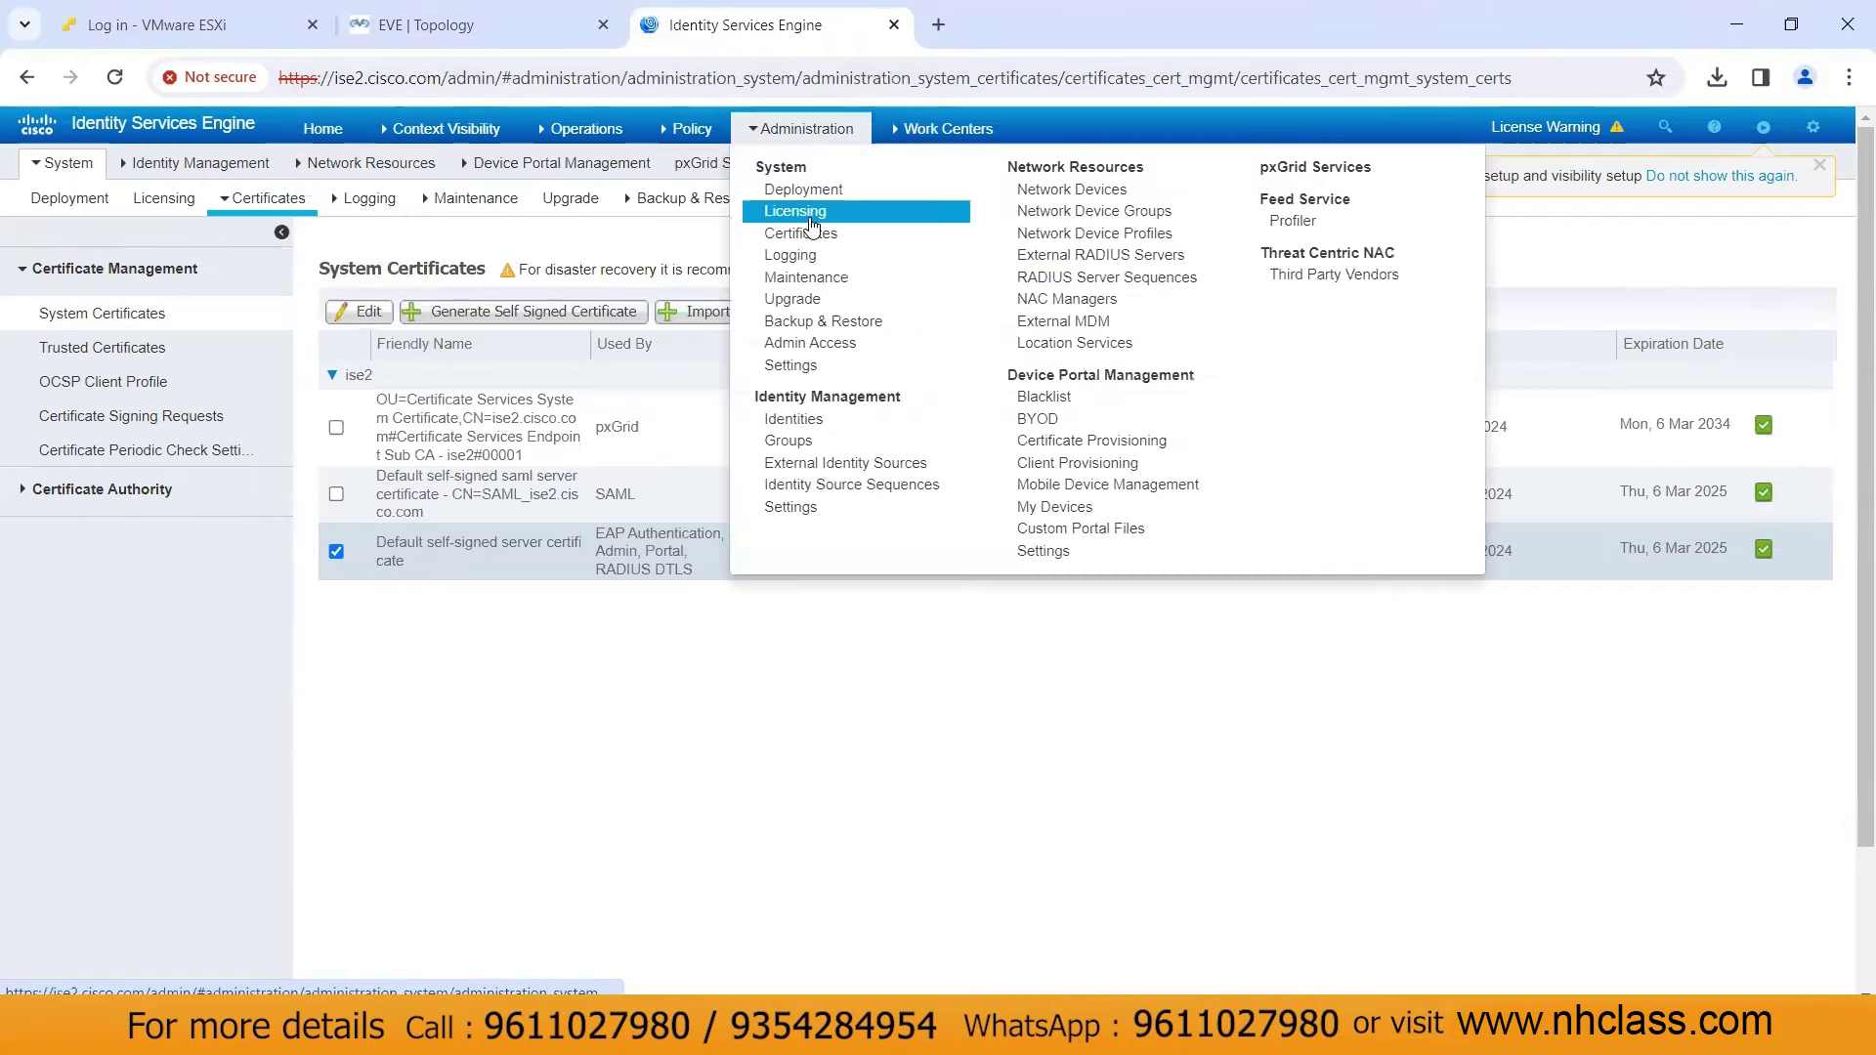
pyautogui.click(817, 439)
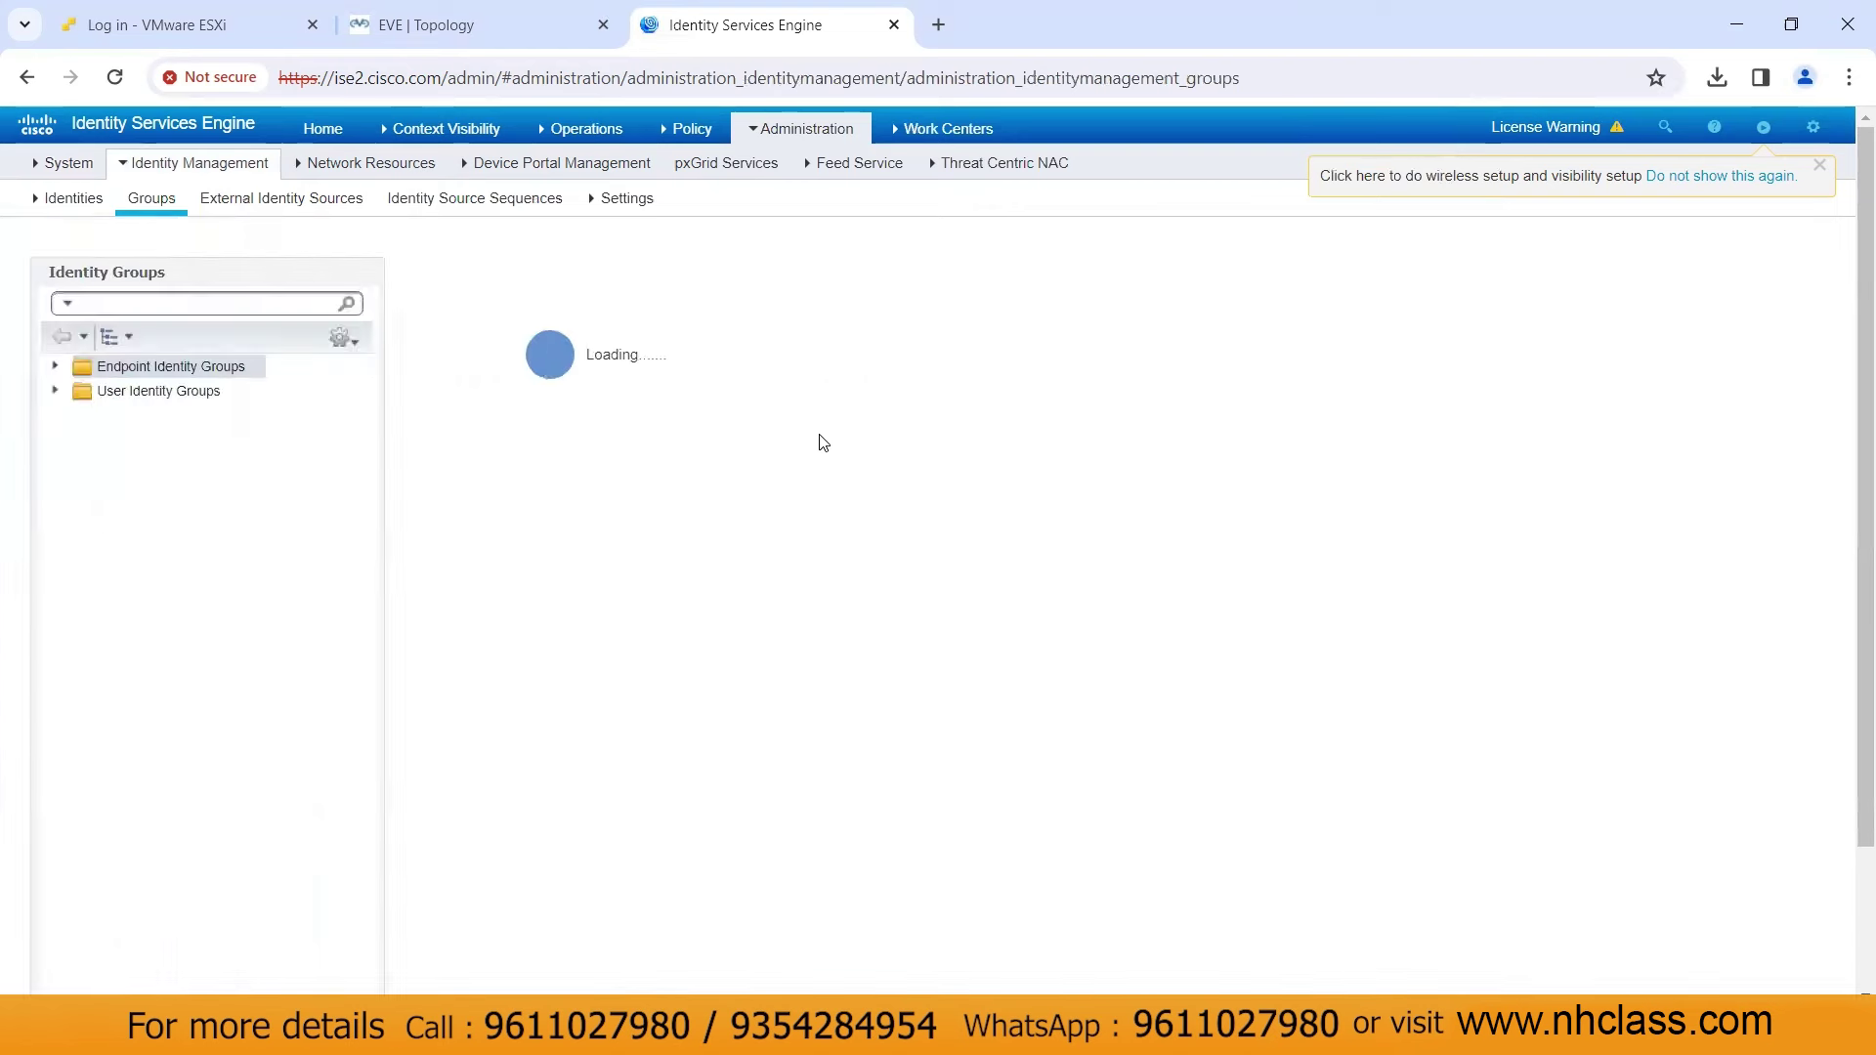
pyautogui.click(189, 398)
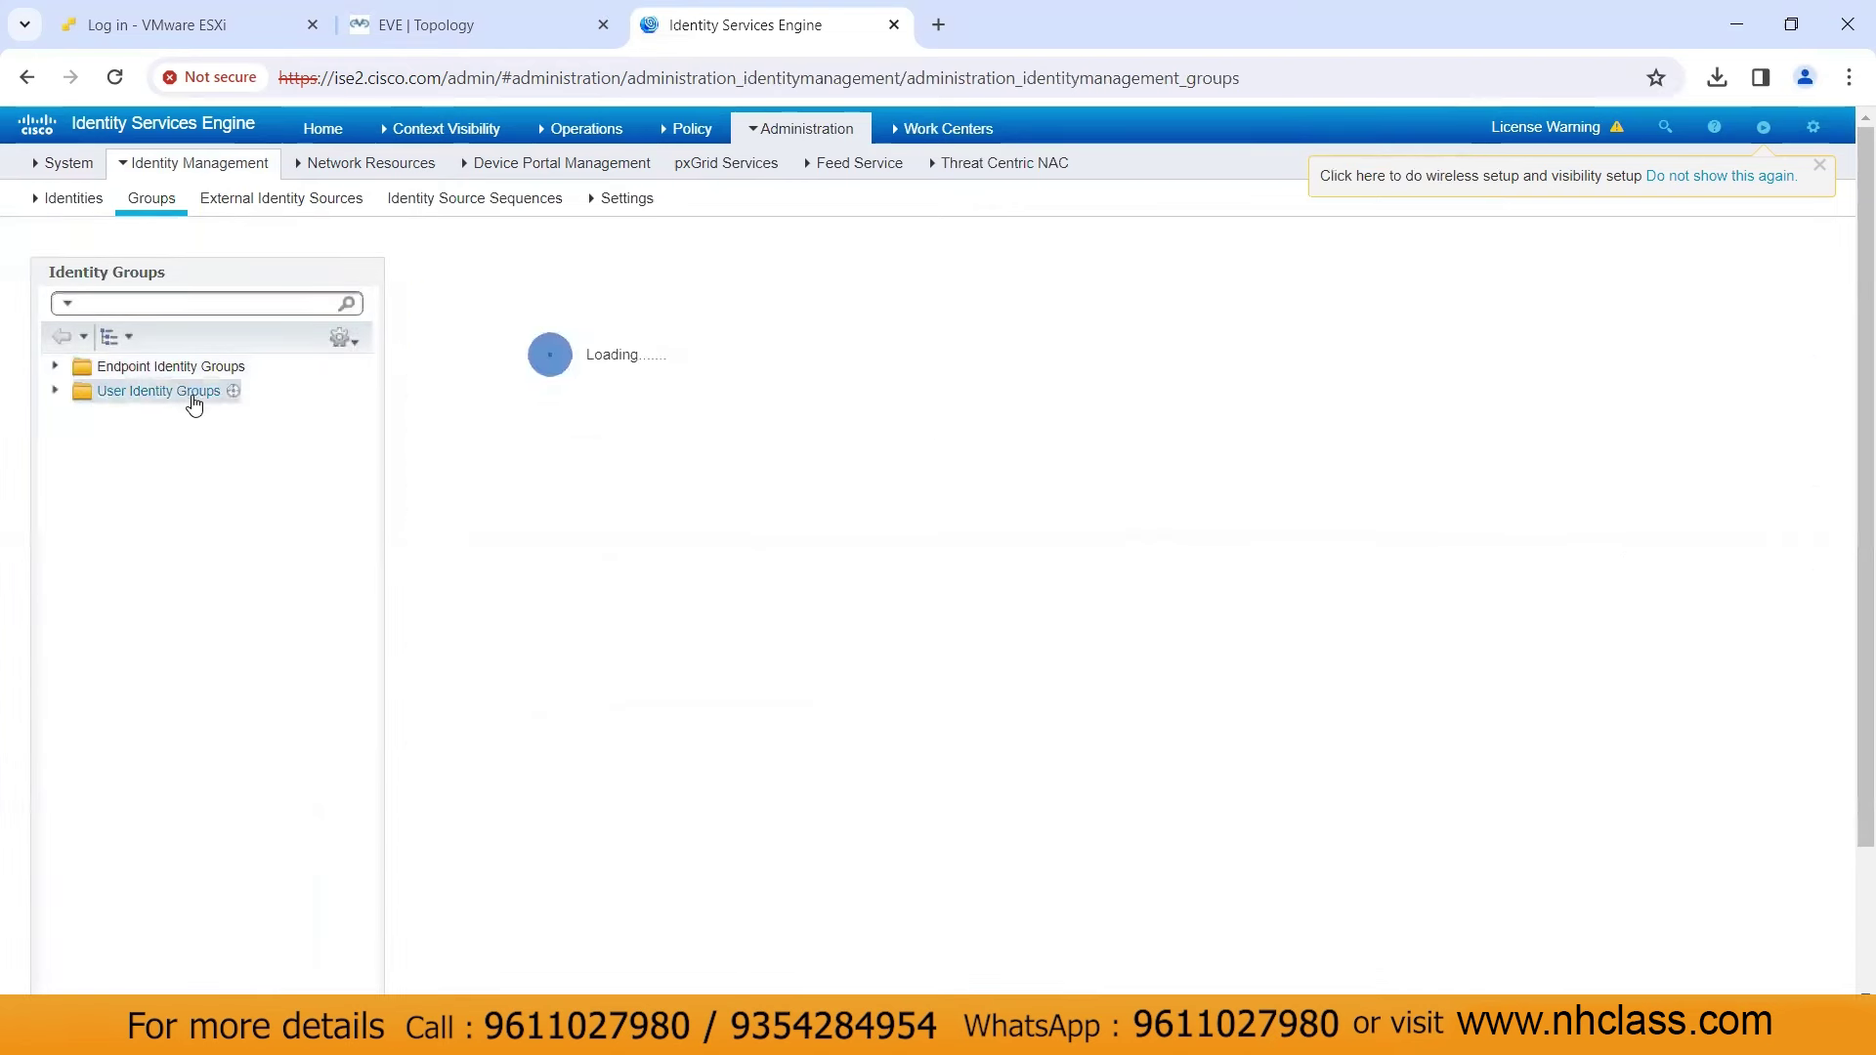
pyautogui.click(519, 334)
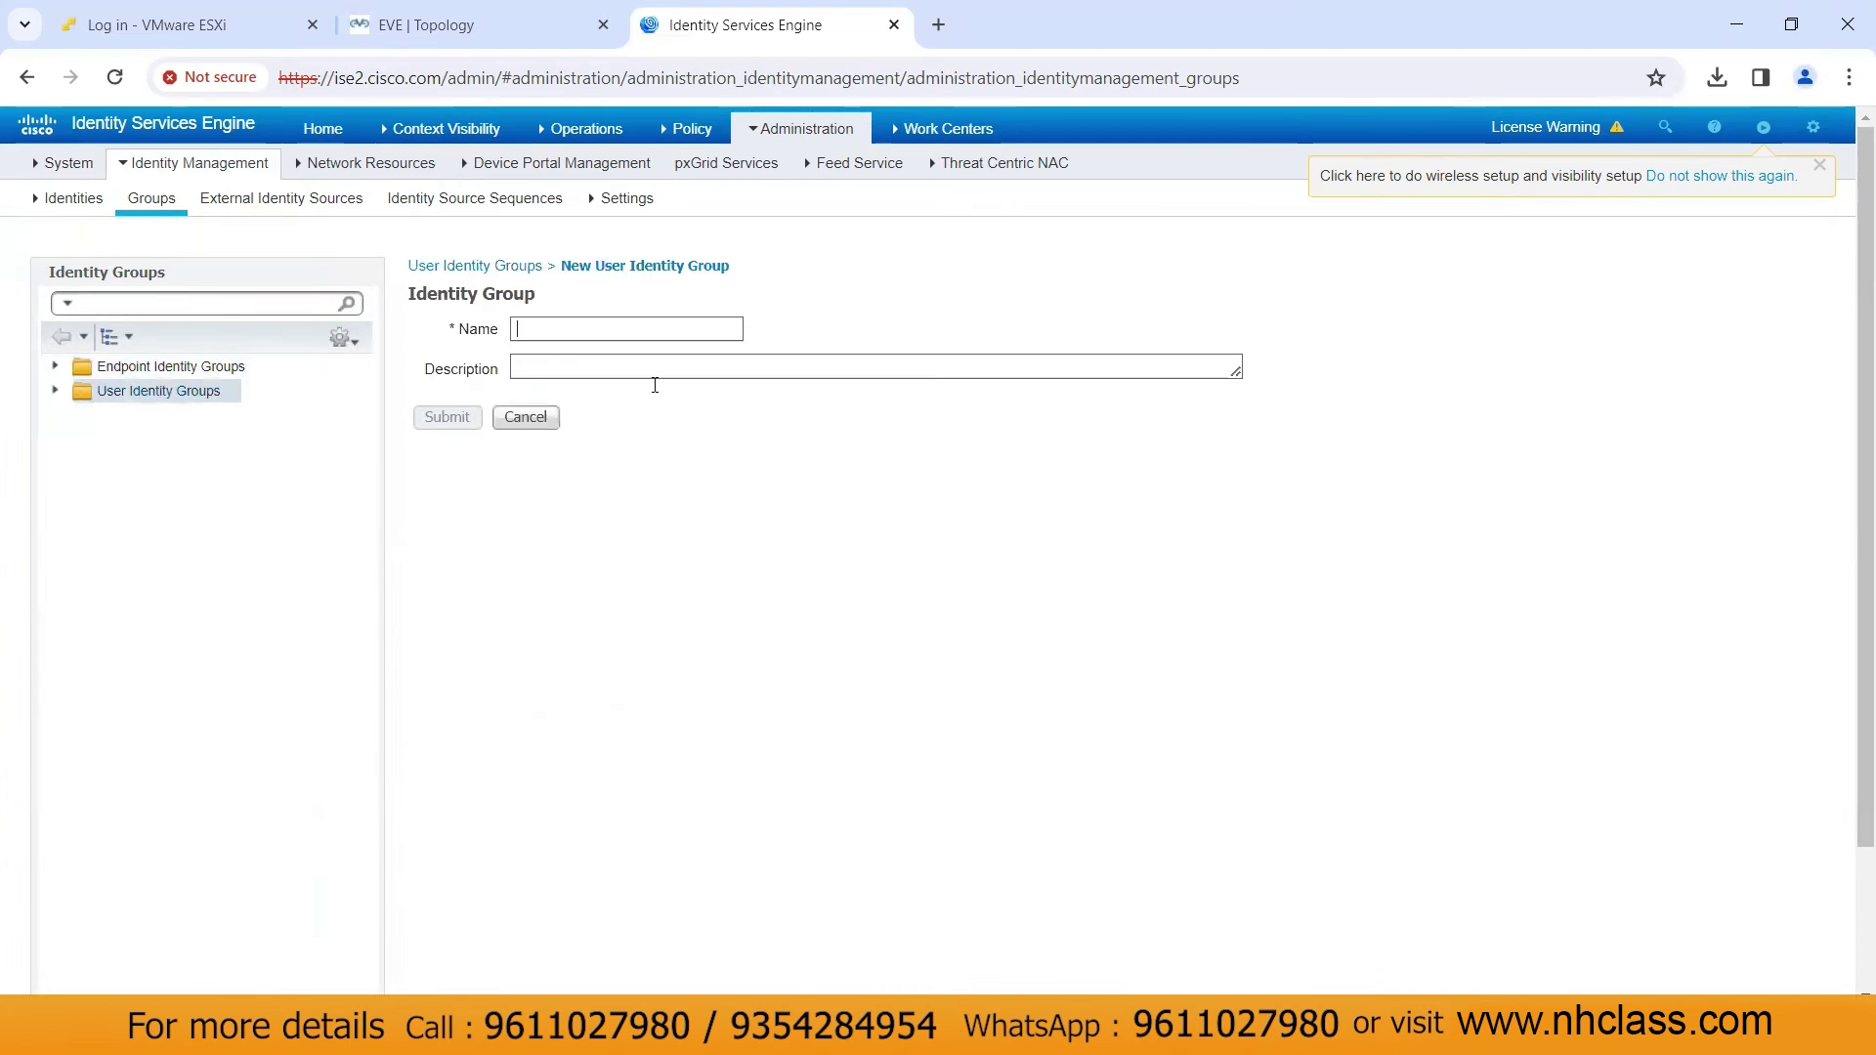
pyautogui.write('ADMIN')
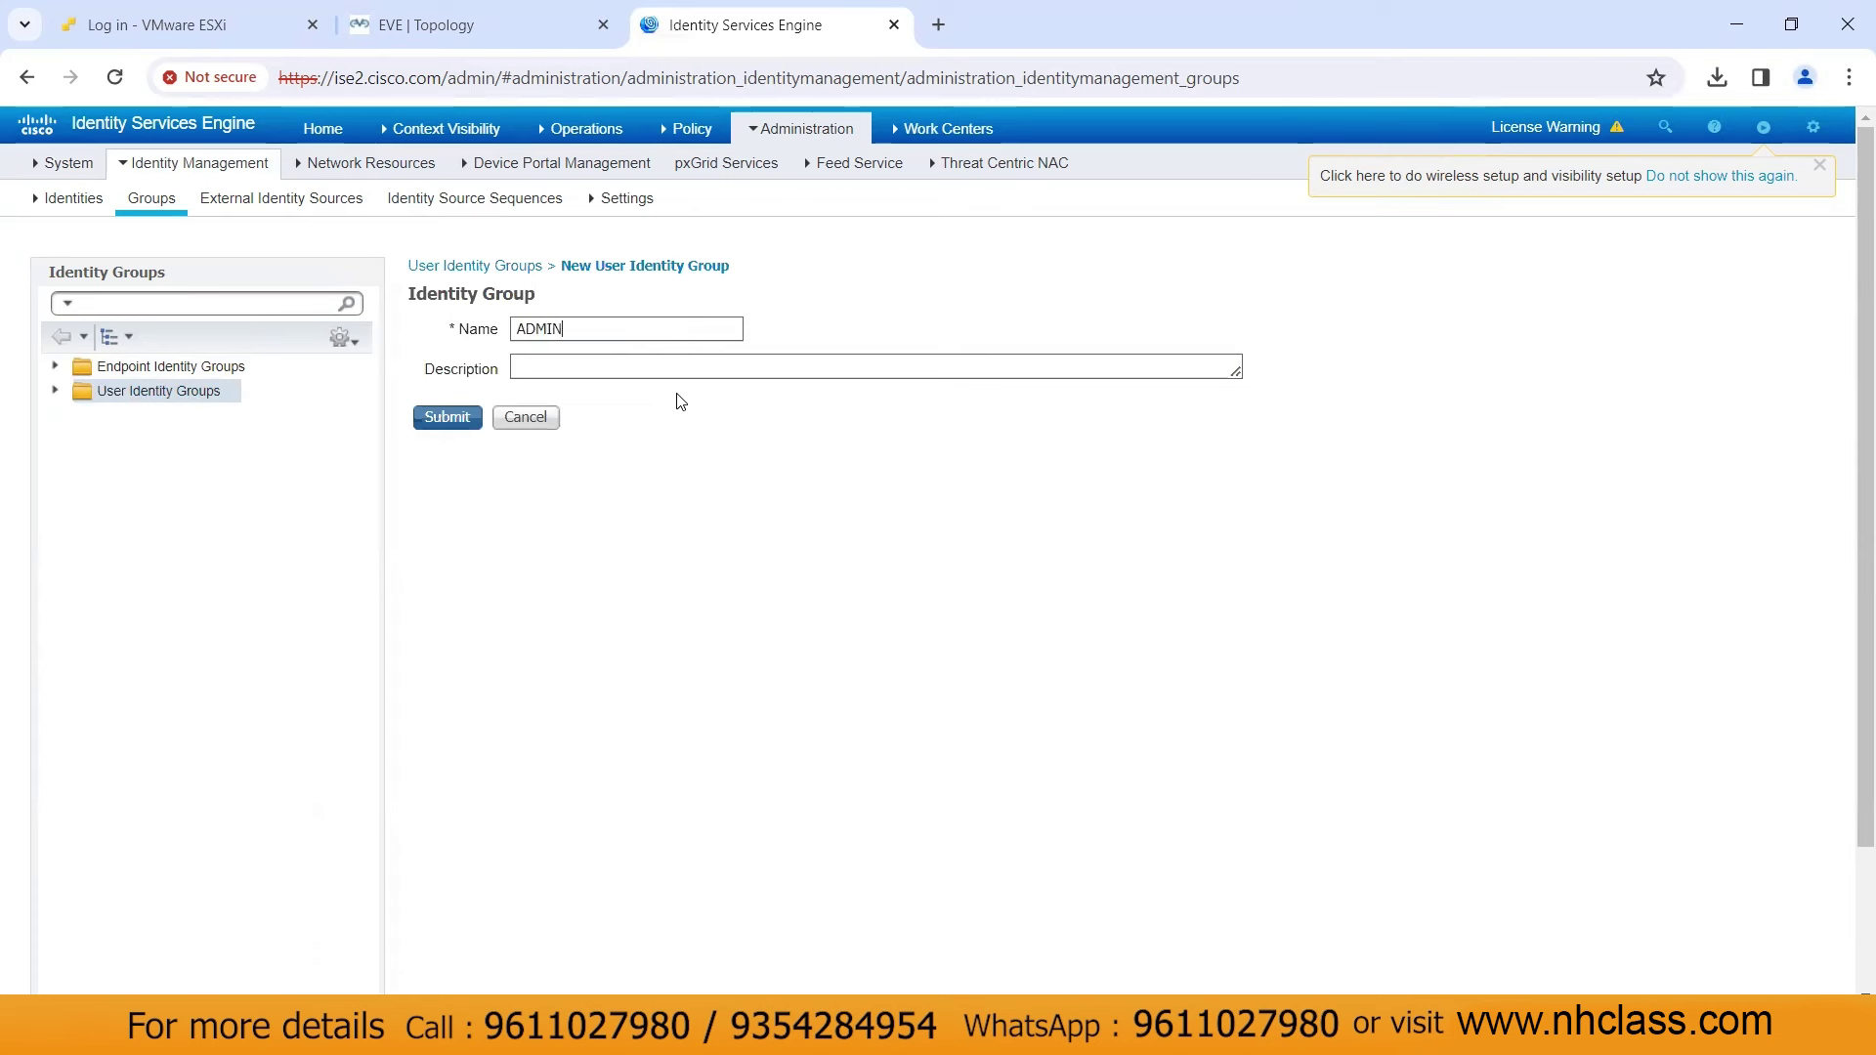
pyautogui.write('_GROUP')
pyautogui.click(466, 419)
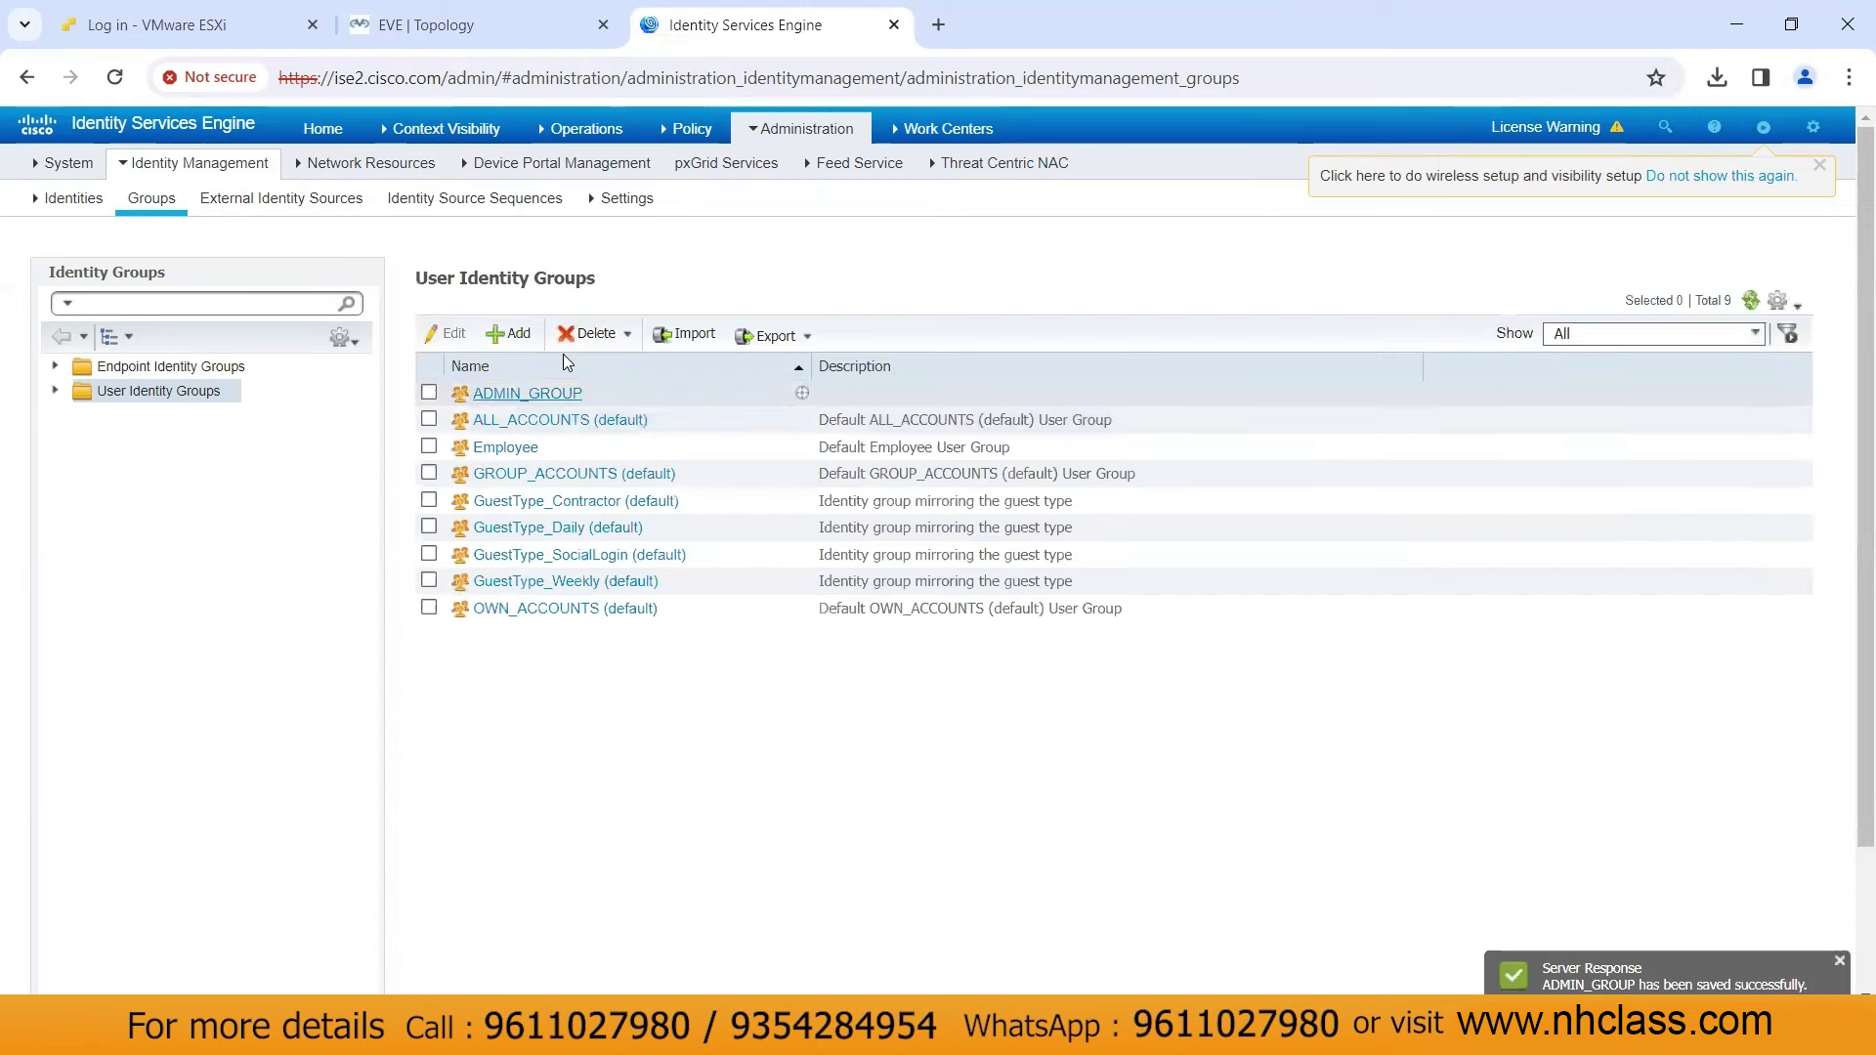
# Create network access user user1 with a login password, assigned to ADMIN_GROUP
pyautogui.click(90, 200)
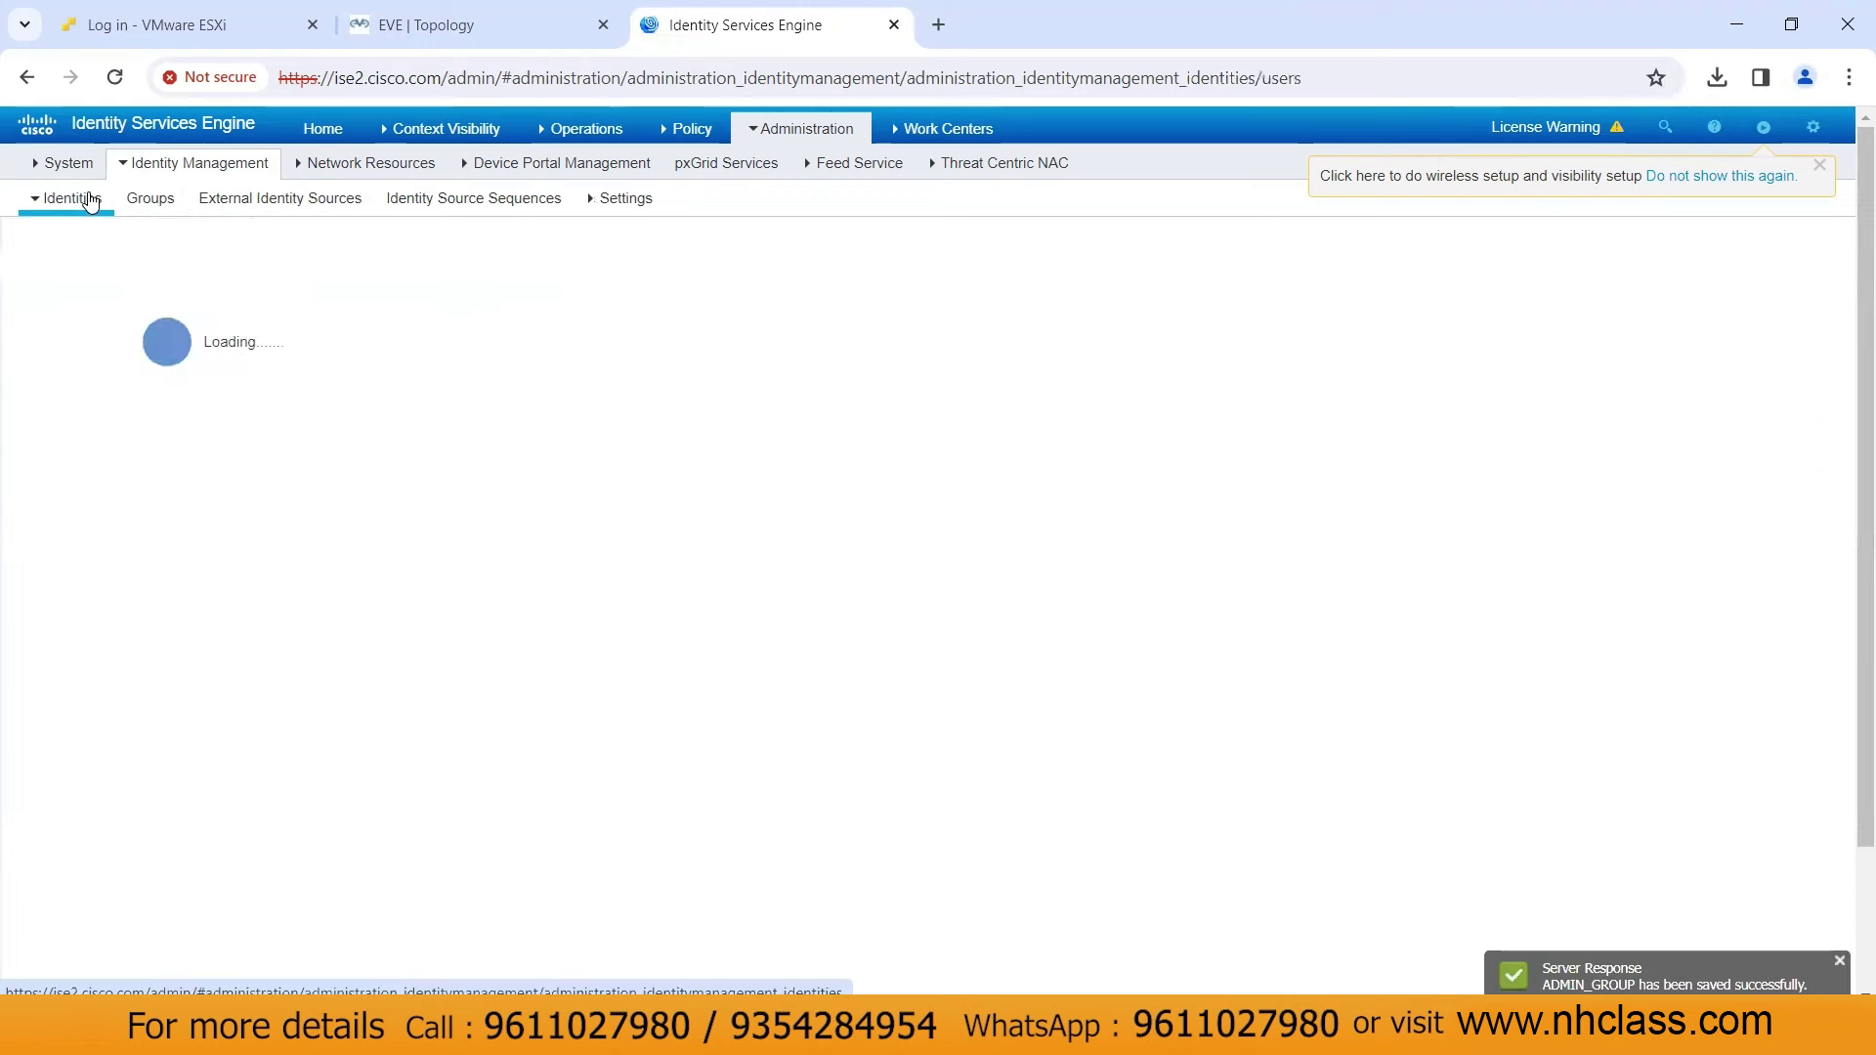
pyautogui.click(402, 309)
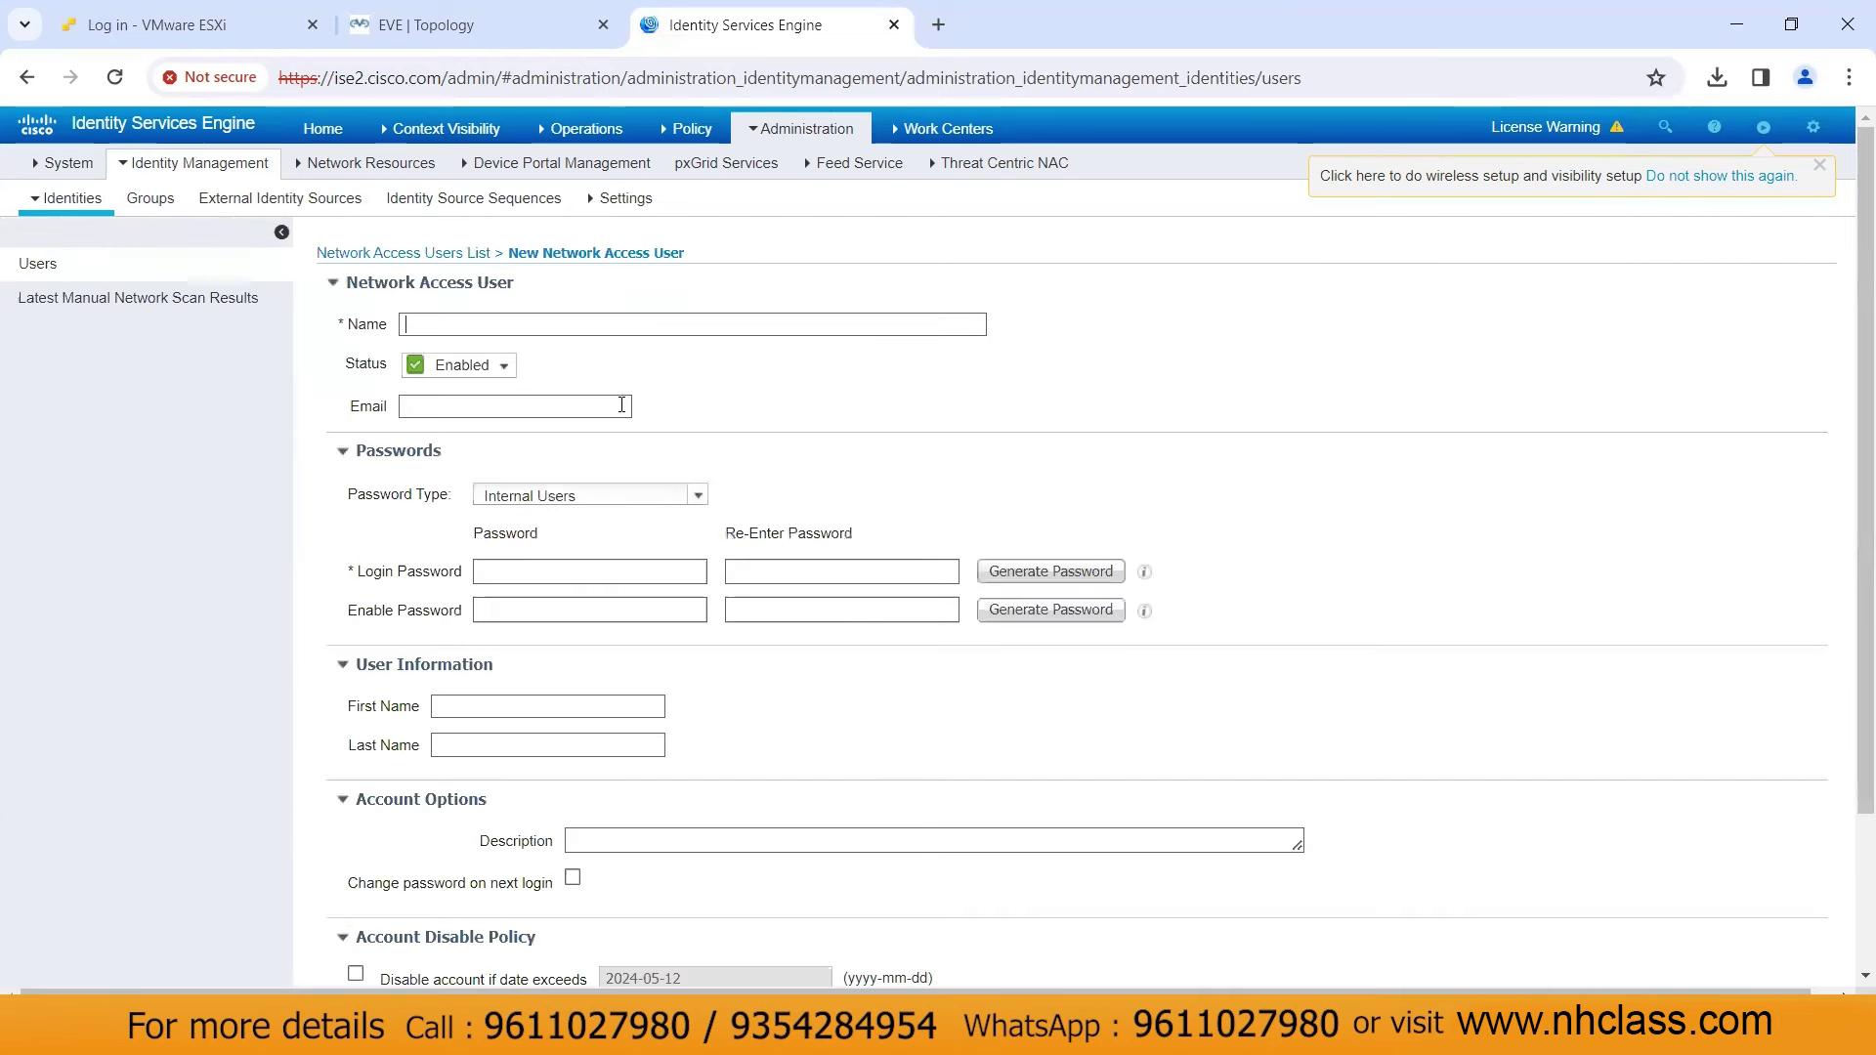
pyautogui.write('user1')
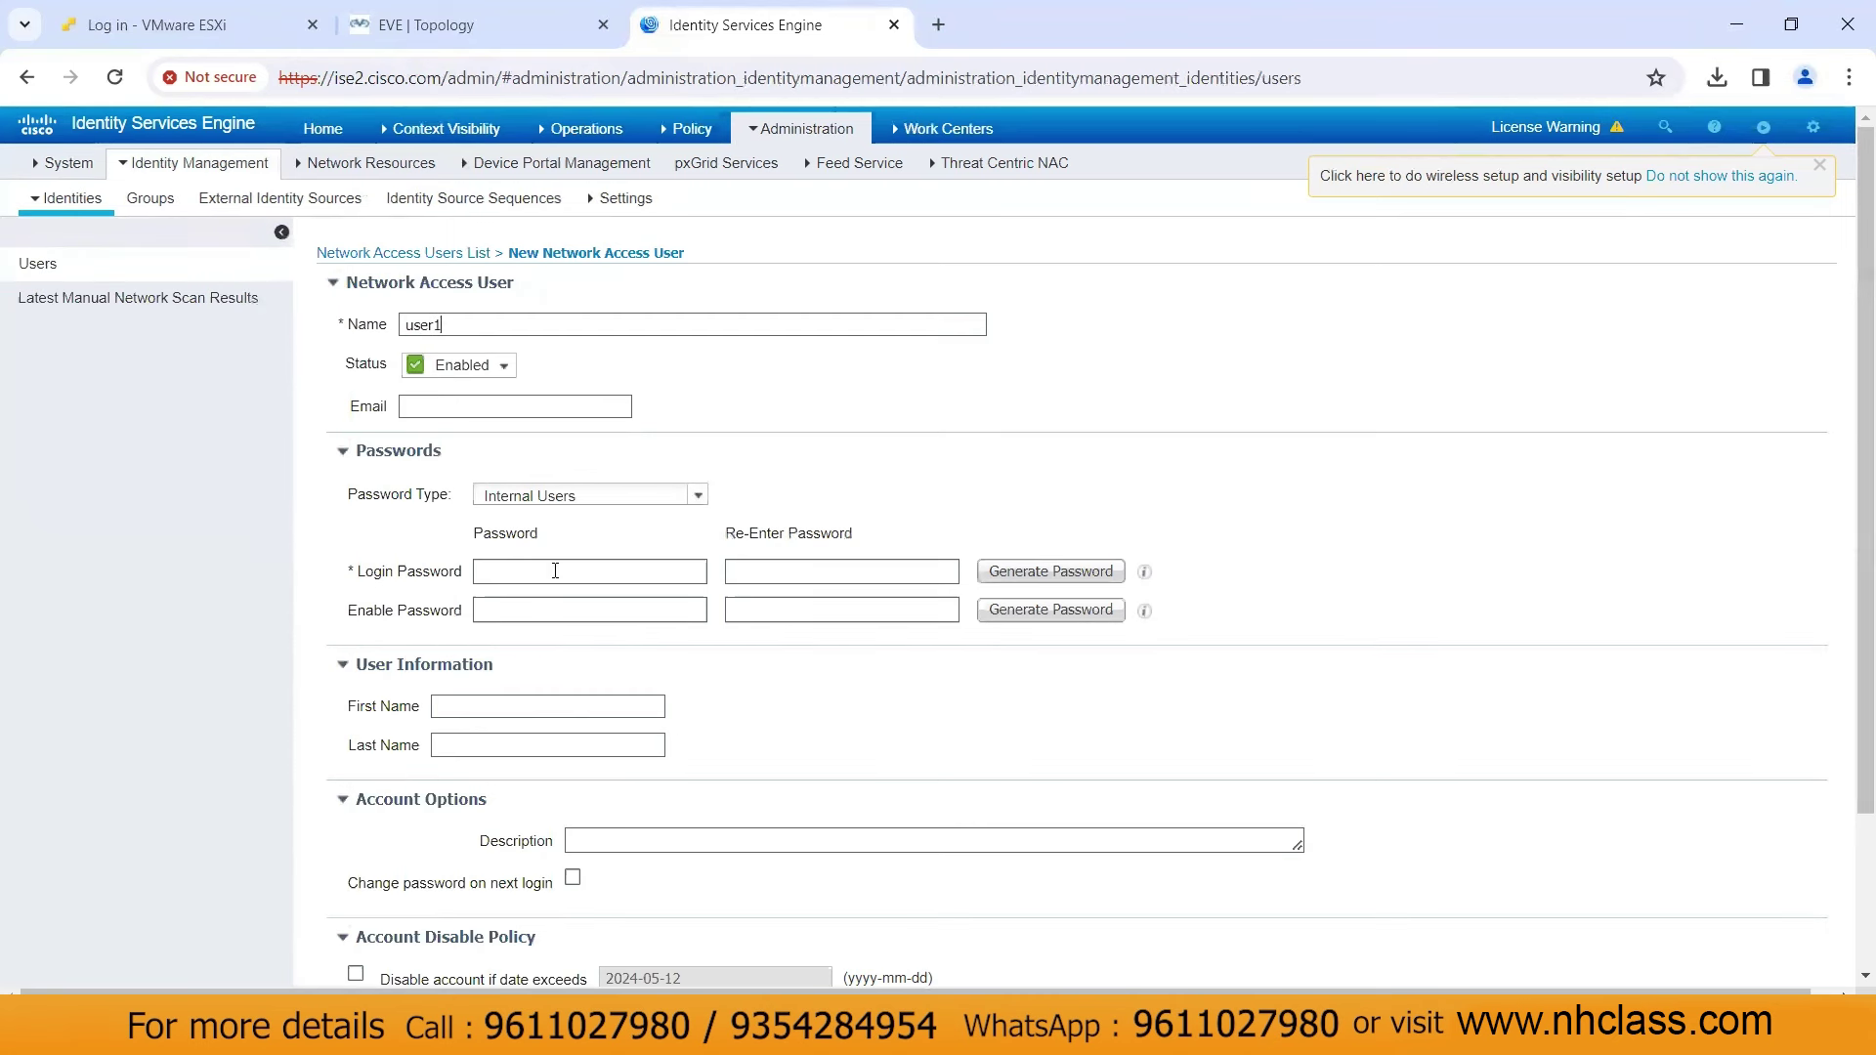
pyautogui.click(555, 571)
pyautogui.write('Cisco123Cisco123')
pyautogui.scroll(-3, 782, 595)
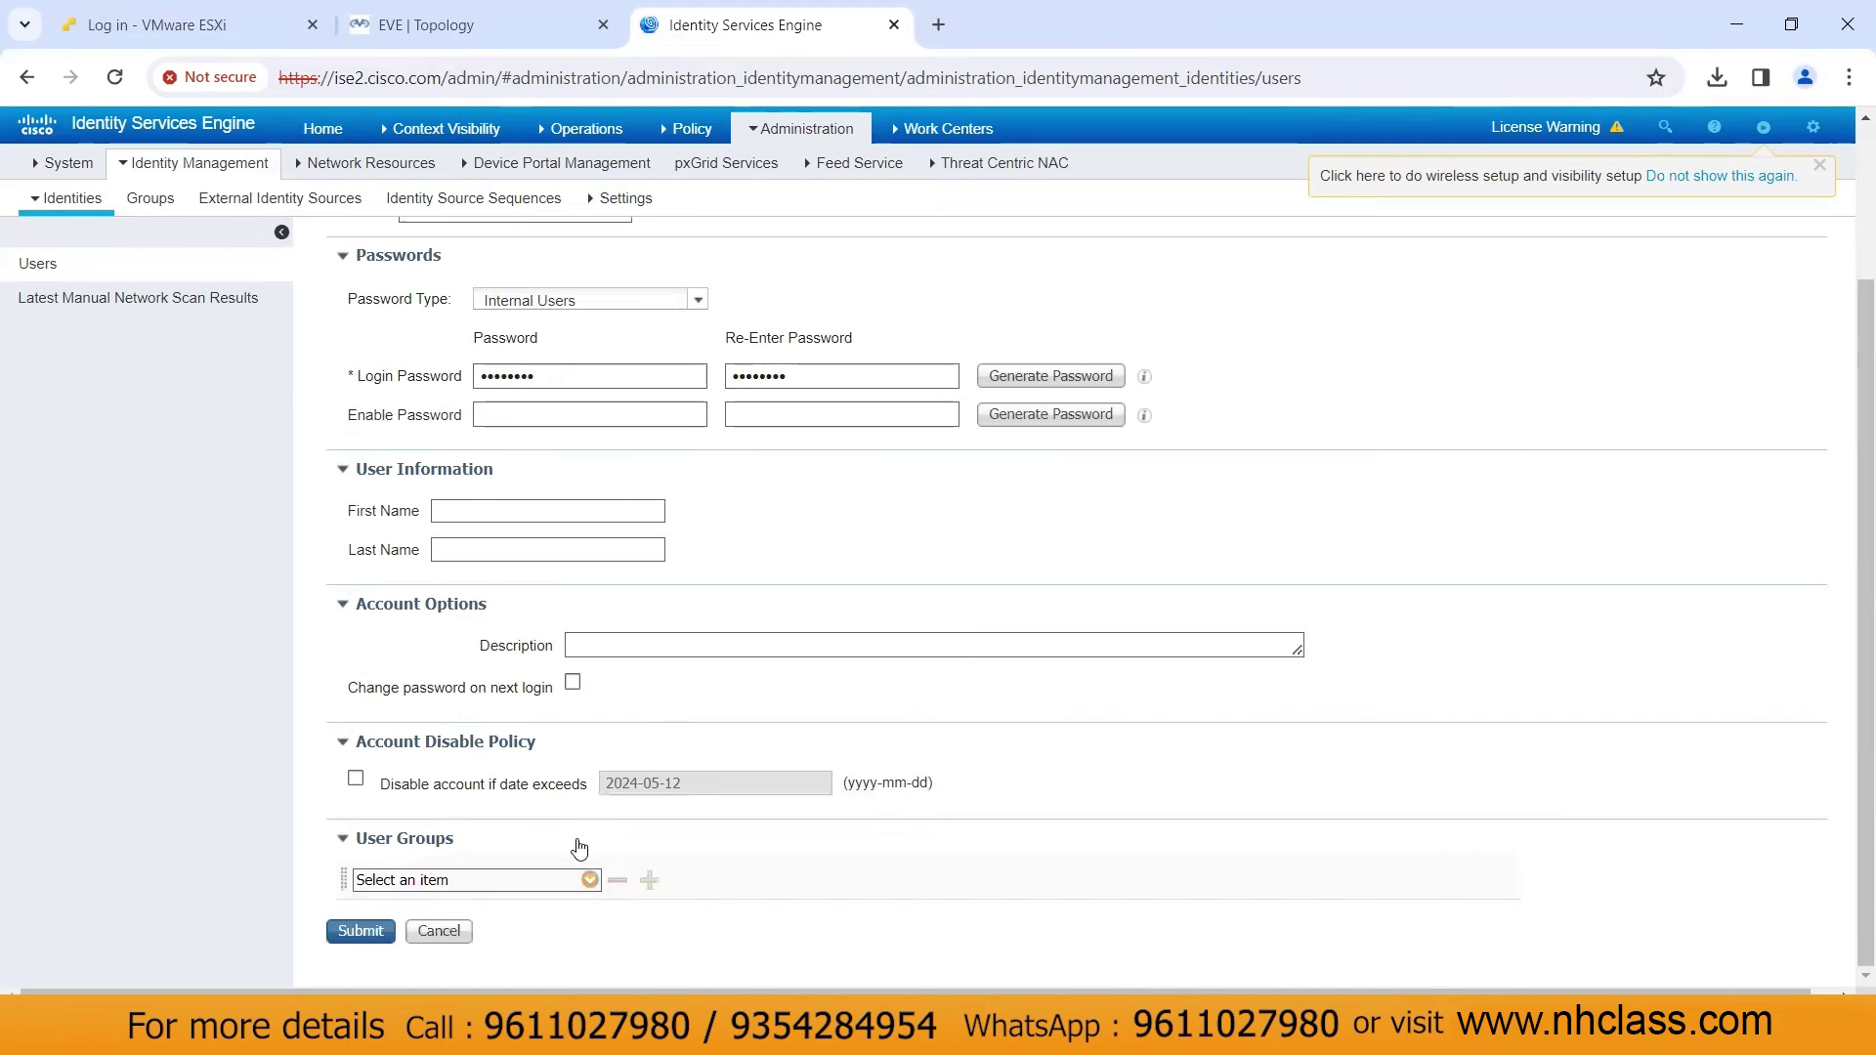
pyautogui.click(589, 879)
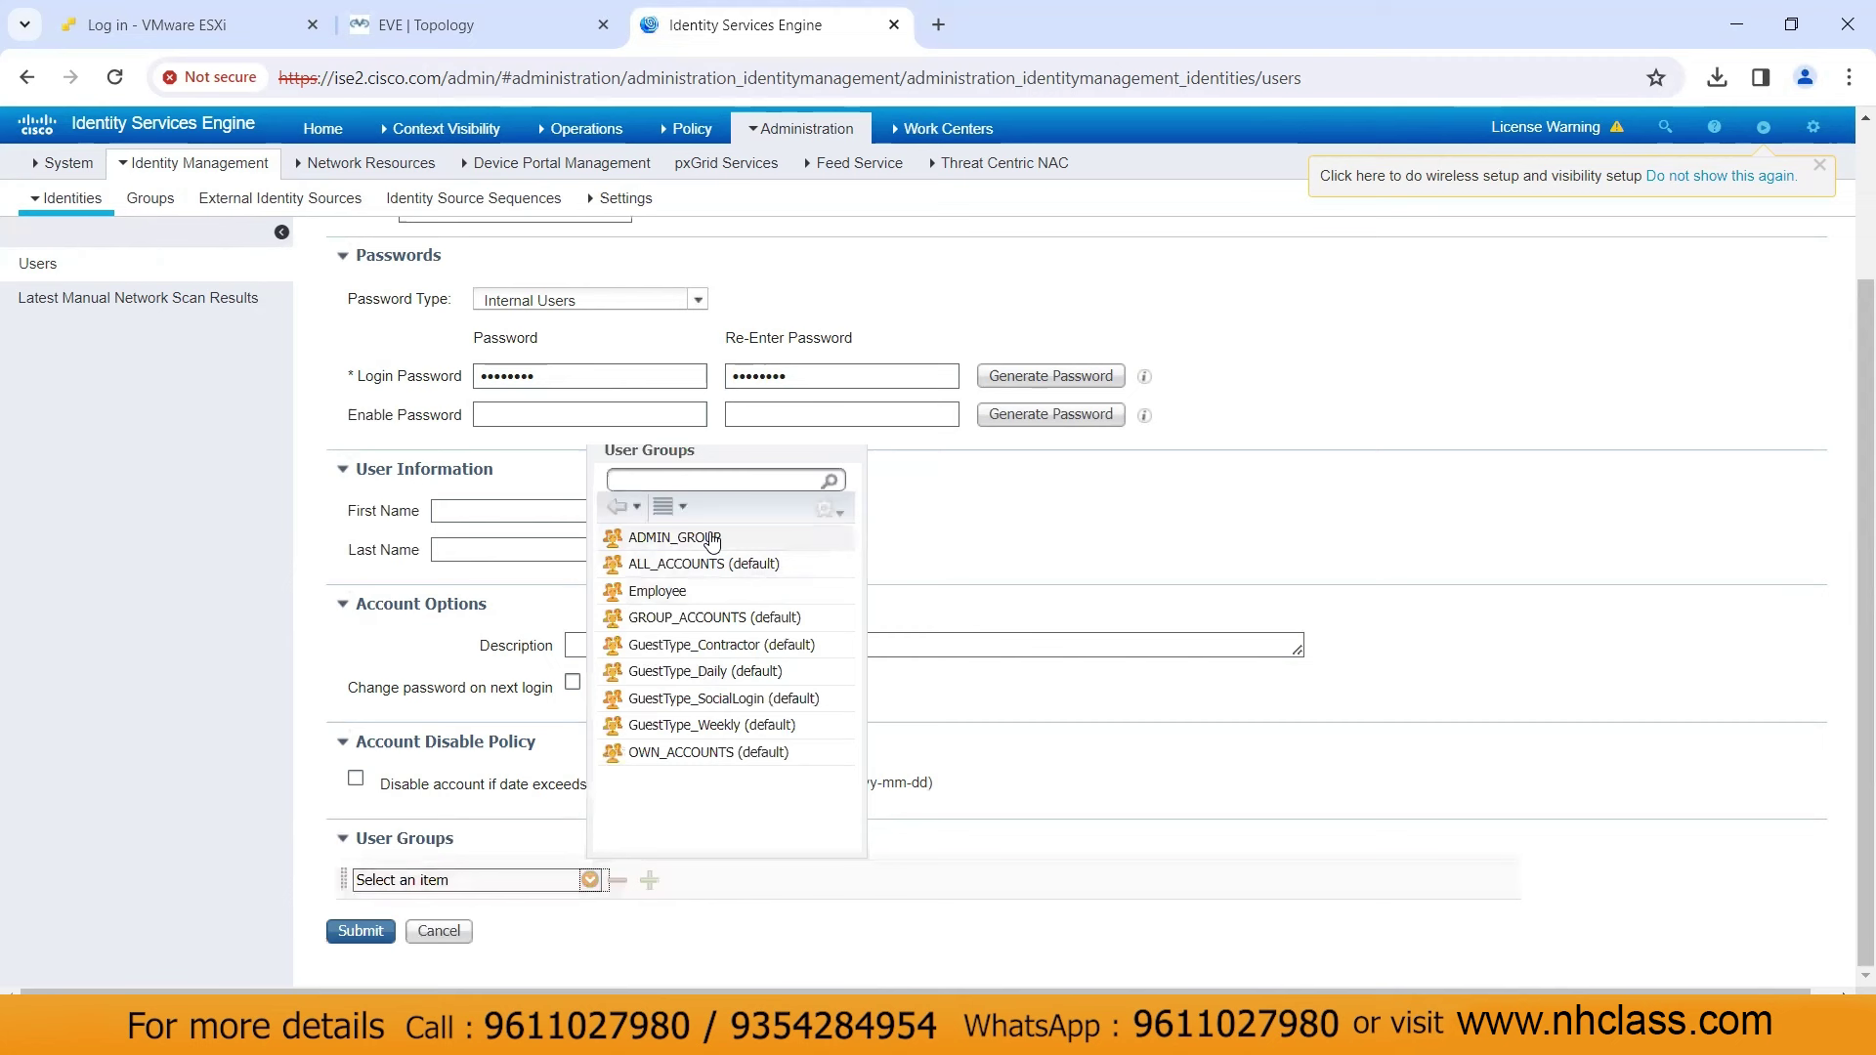
pyautogui.click(711, 538)
pyautogui.click(351, 930)
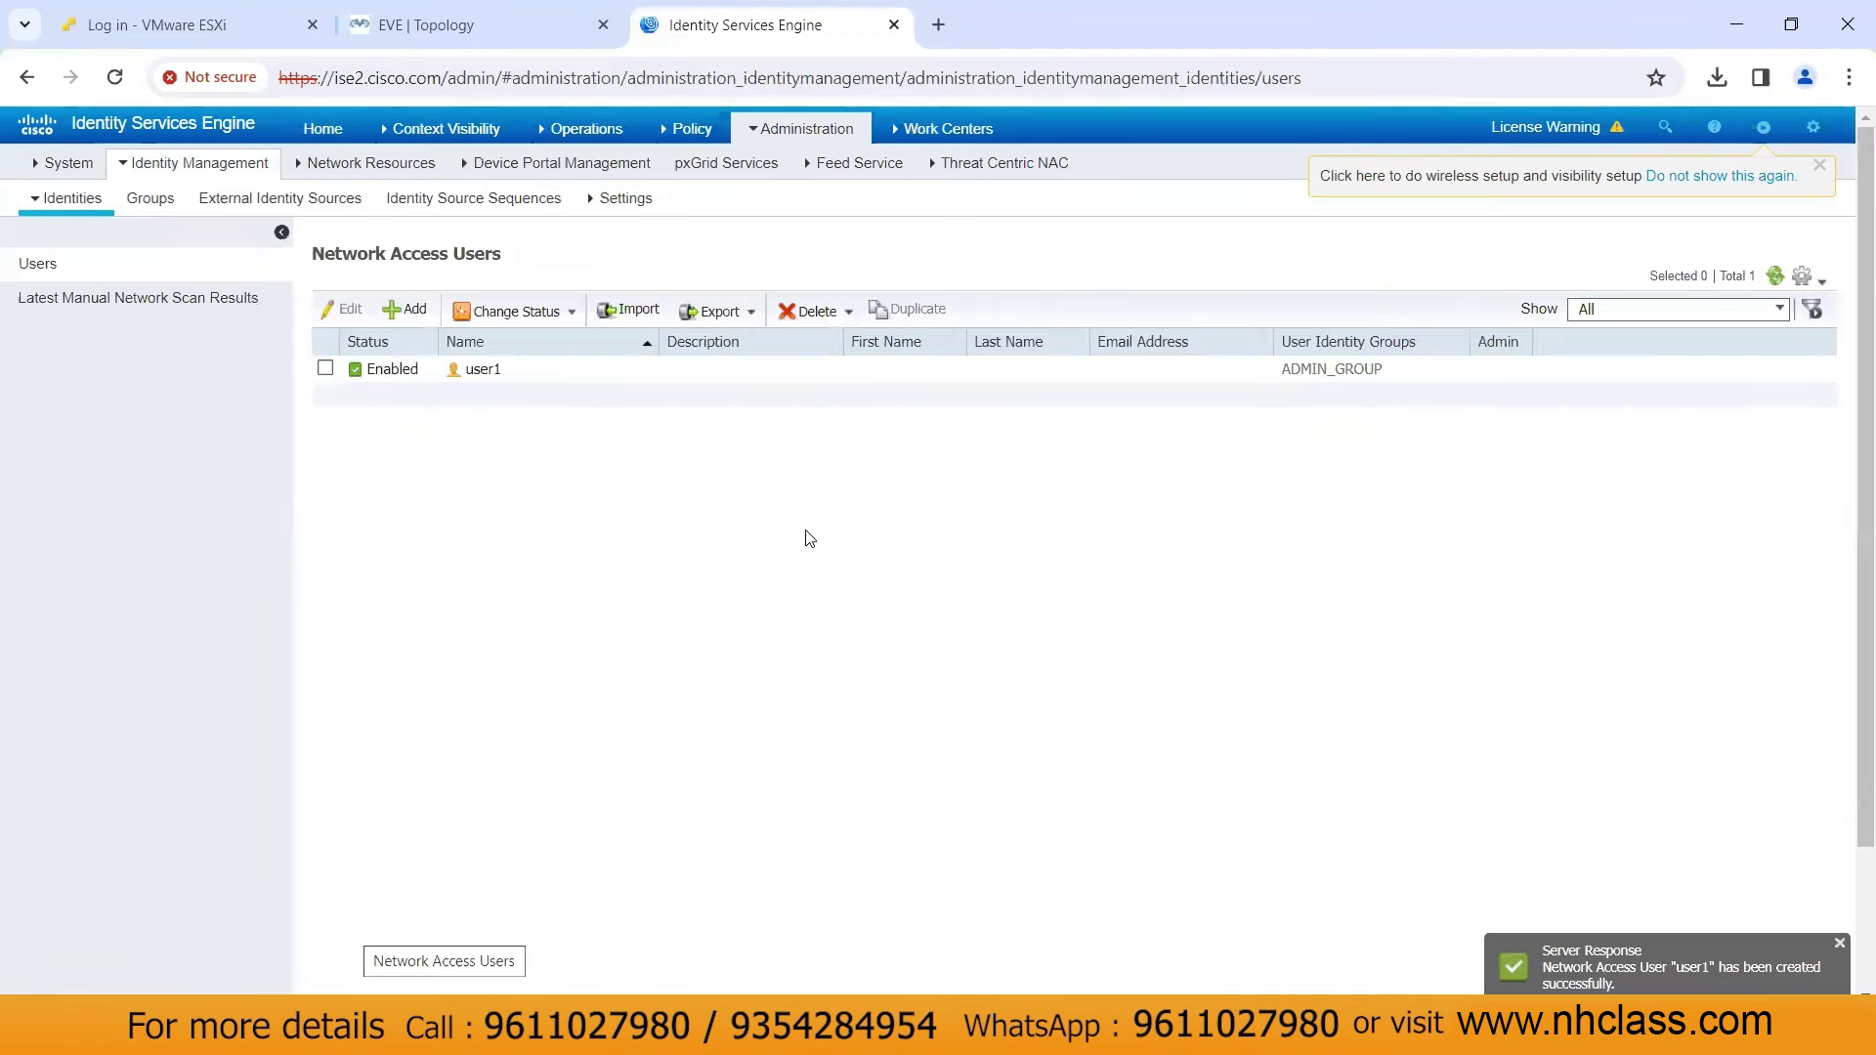
# Open a blank New Network Device form under Network Resources > Network Devices
pyautogui.click(811, 137)
pyautogui.click(1120, 194)
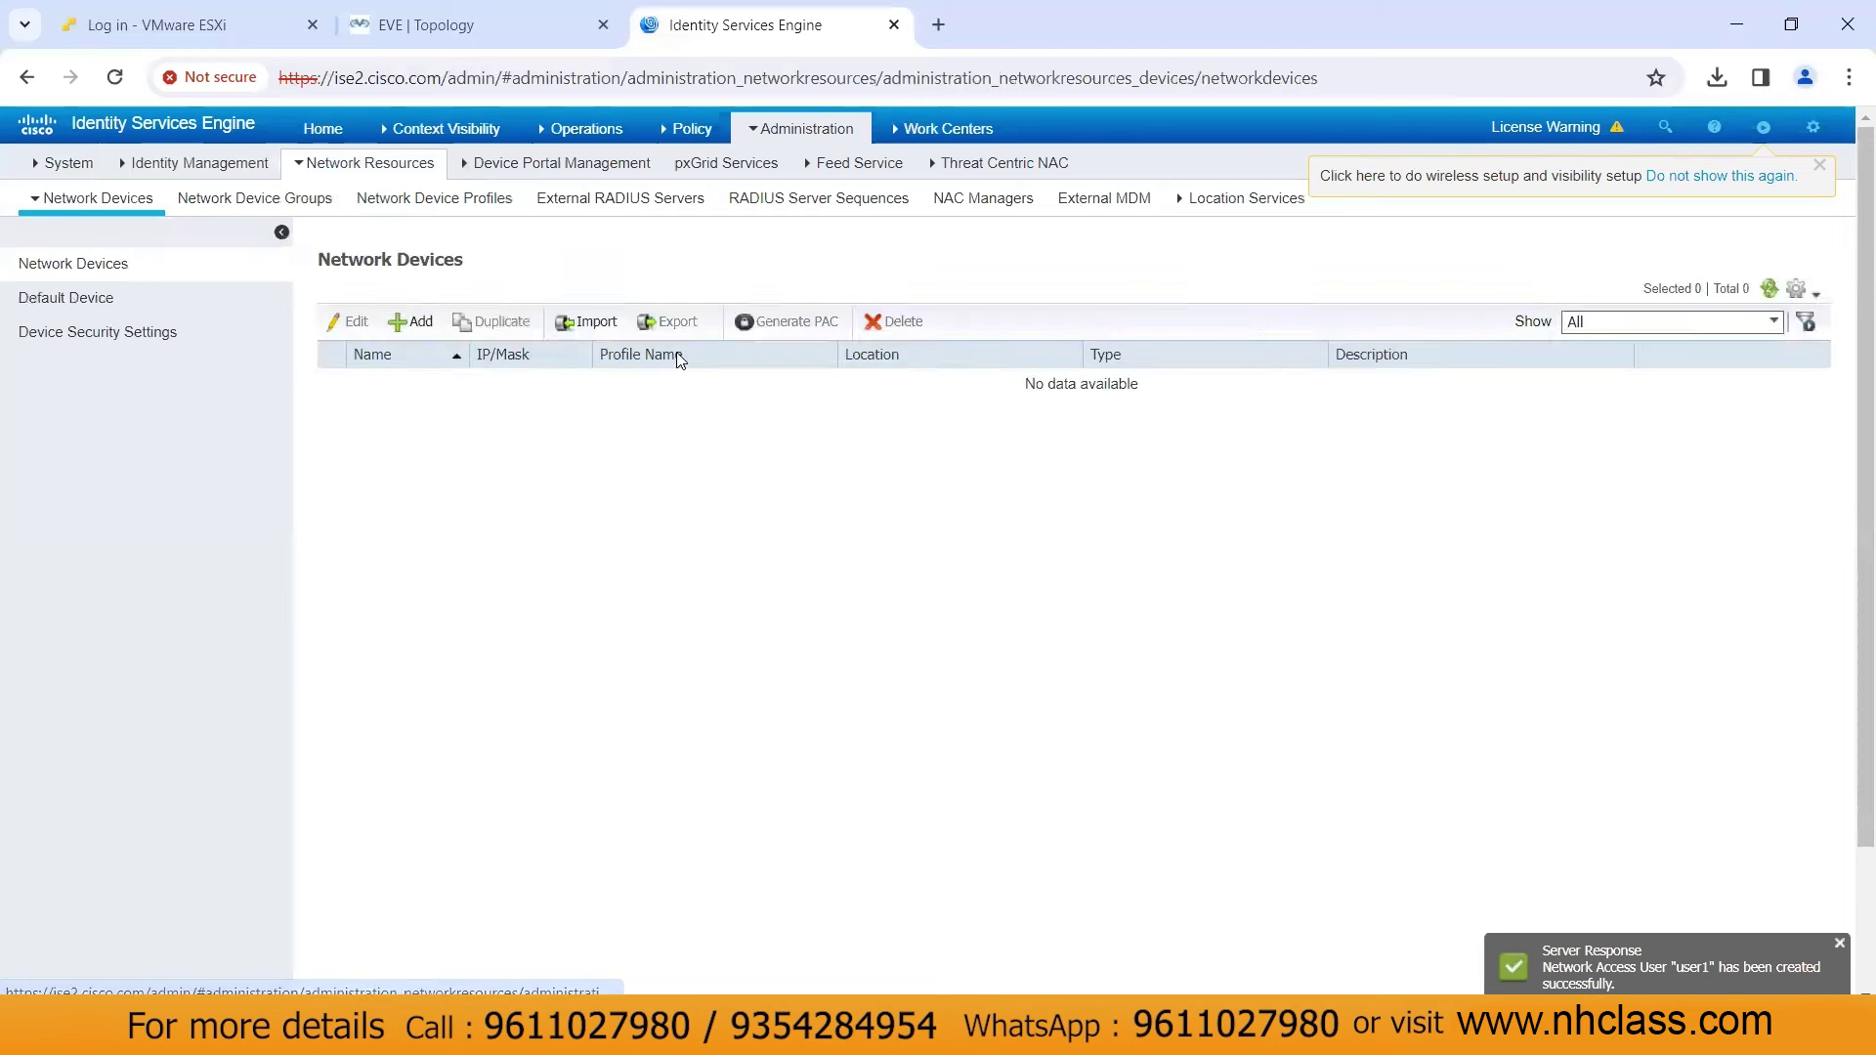
pyautogui.click(420, 322)
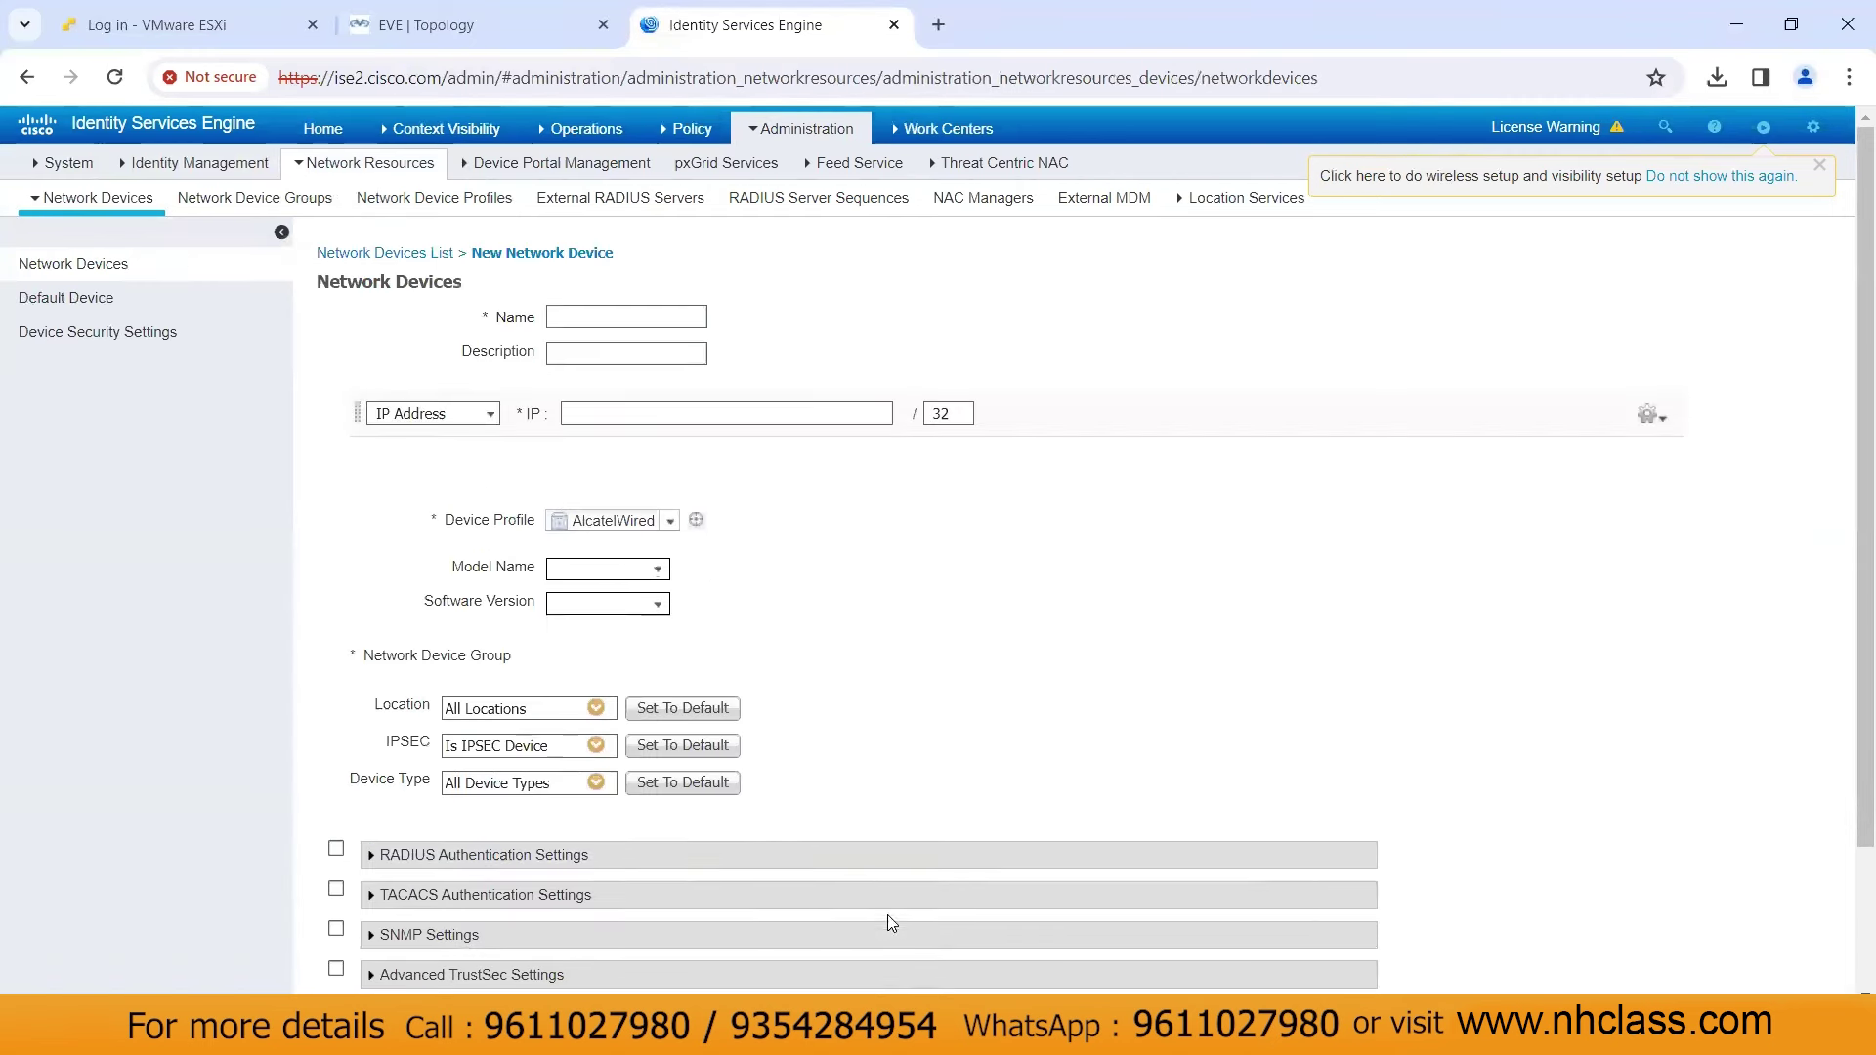
pyautogui.hotkey('alt', 'Tab')
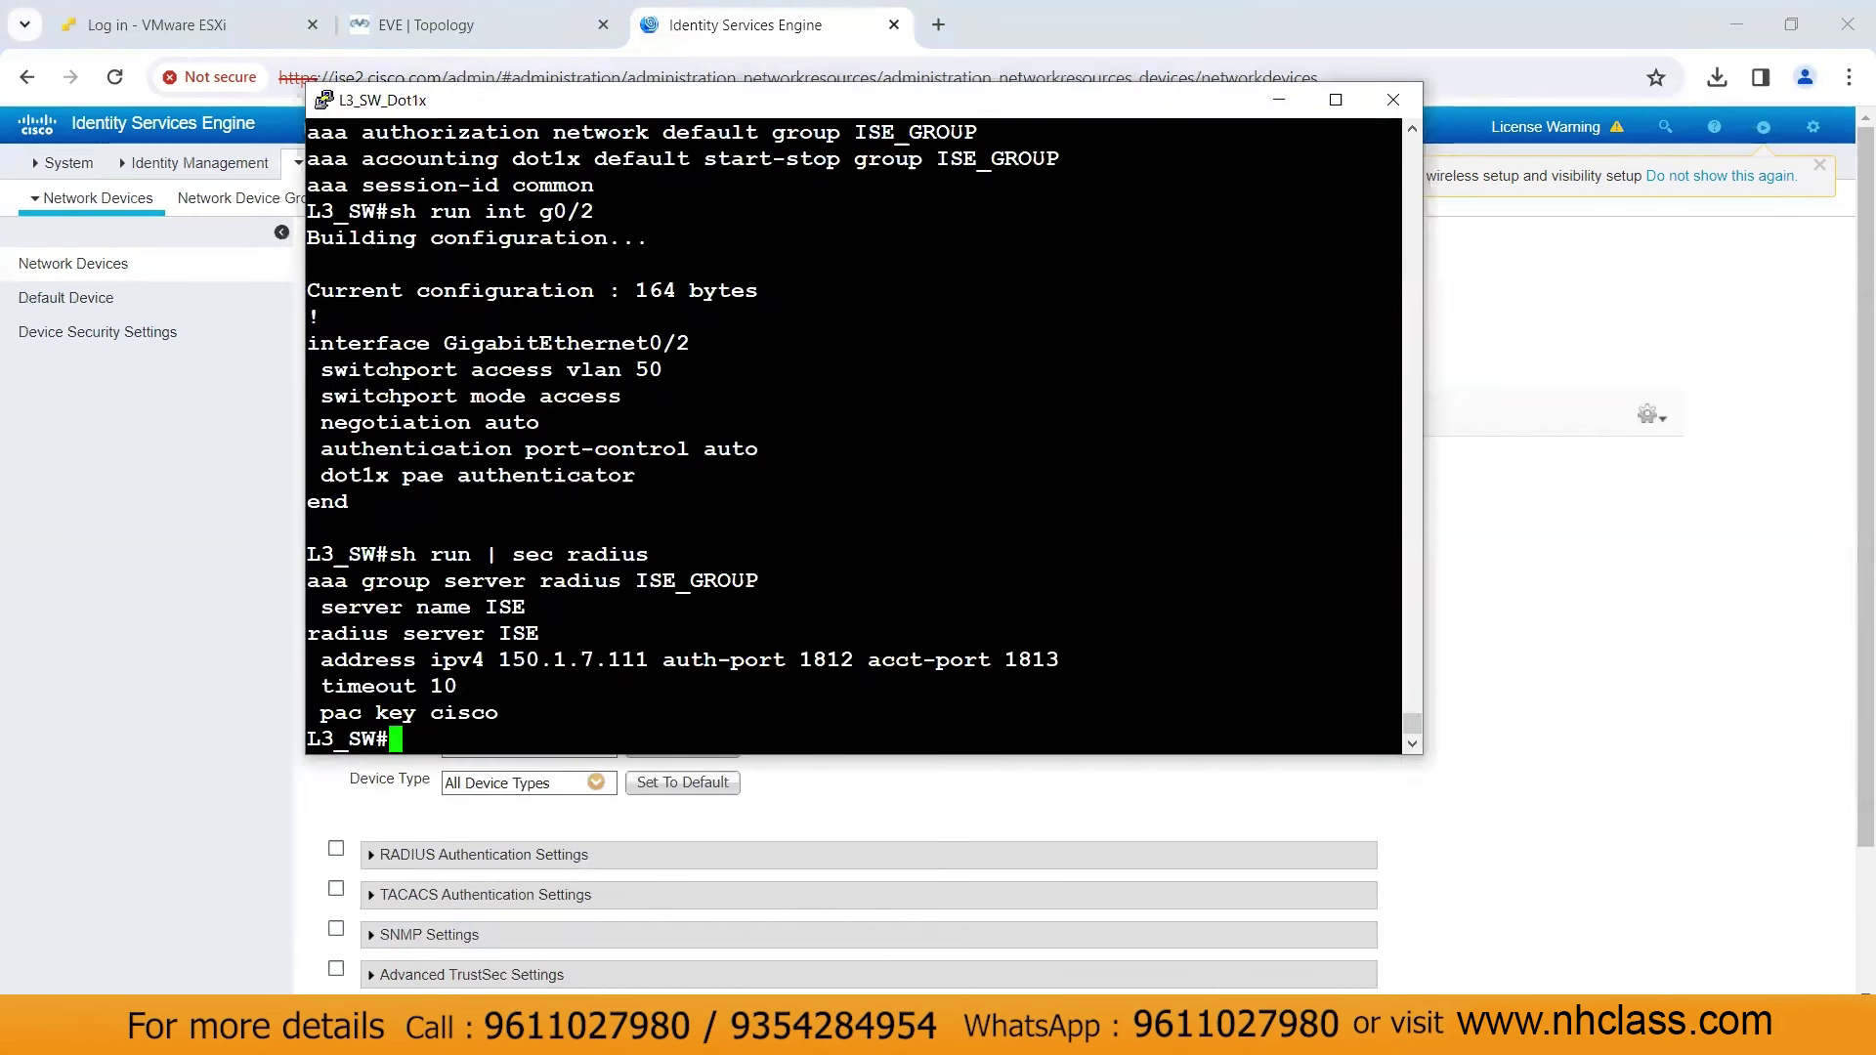
# Find Vlan150's address 150.1.7.39 via 'sh ip int b', then begin naming the ISE device
pyautogui.press('Return')
pyautogui.press('Return')
pyautogui.press('Return')
pyautogui.write('sh')
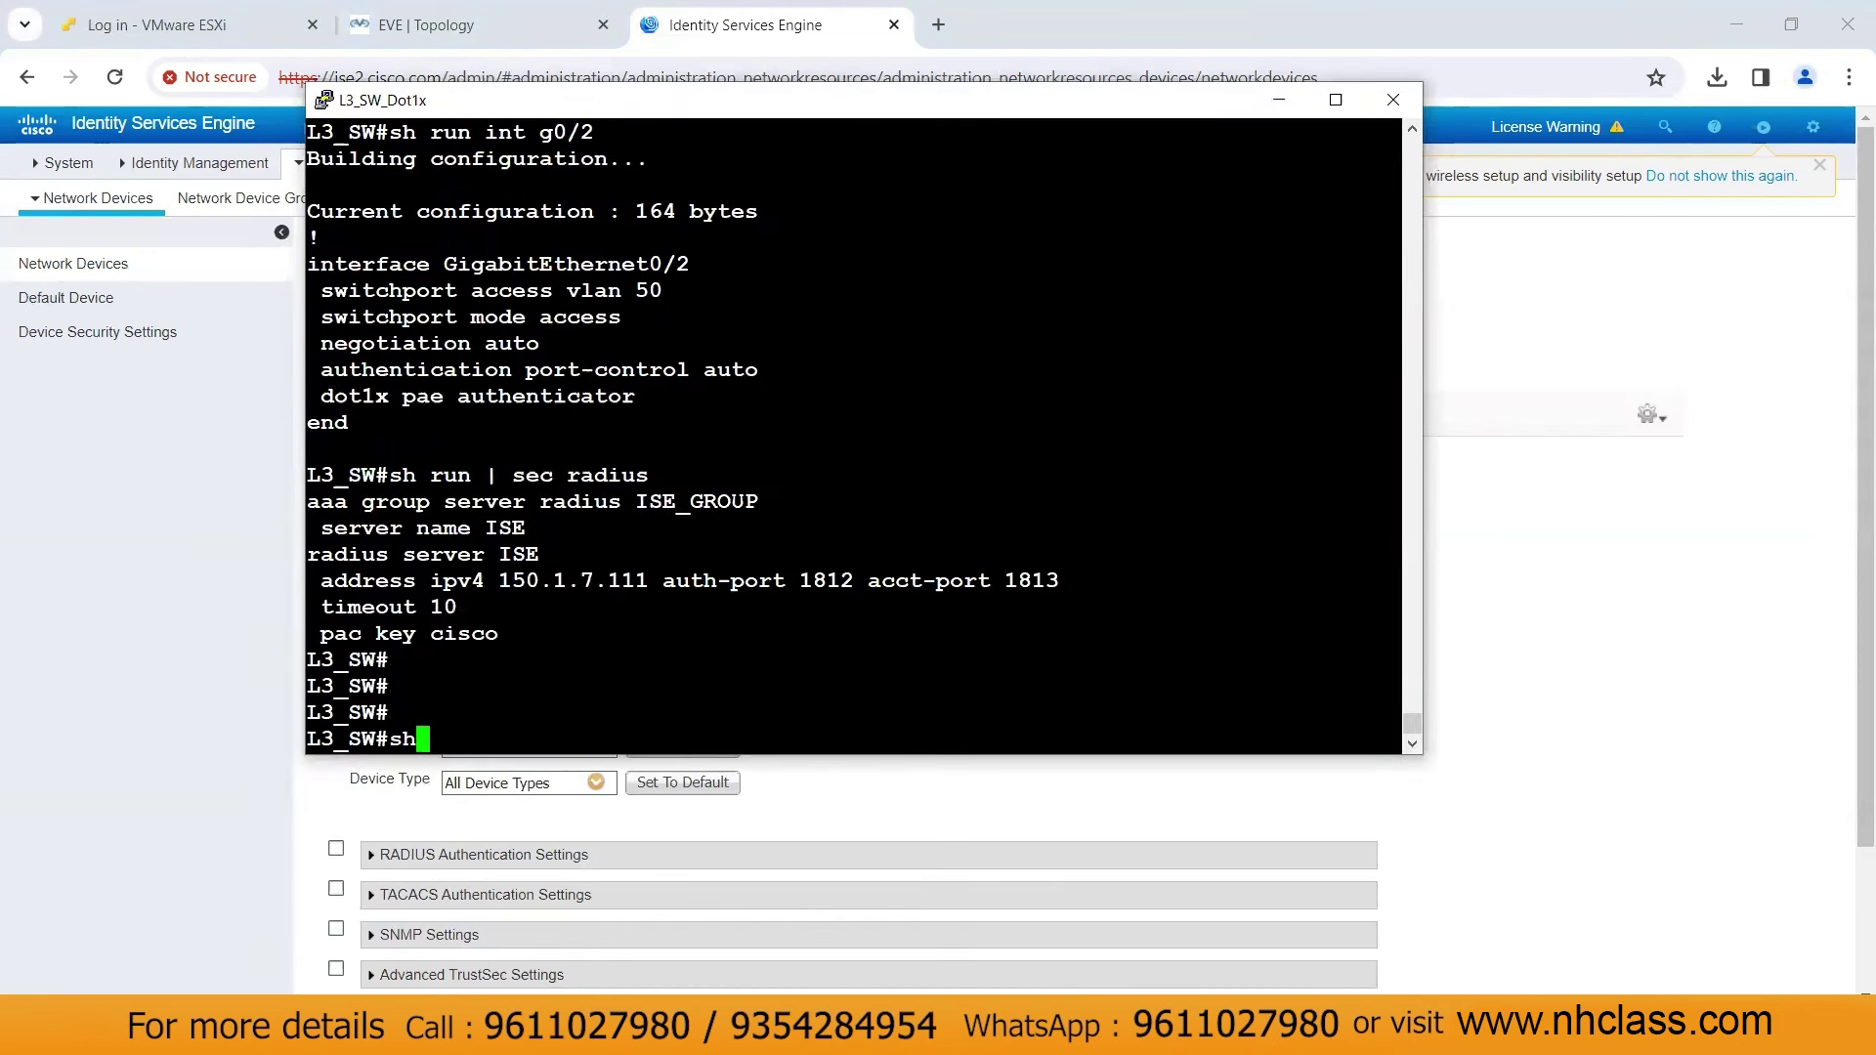
pyautogui.write(' ip int b')
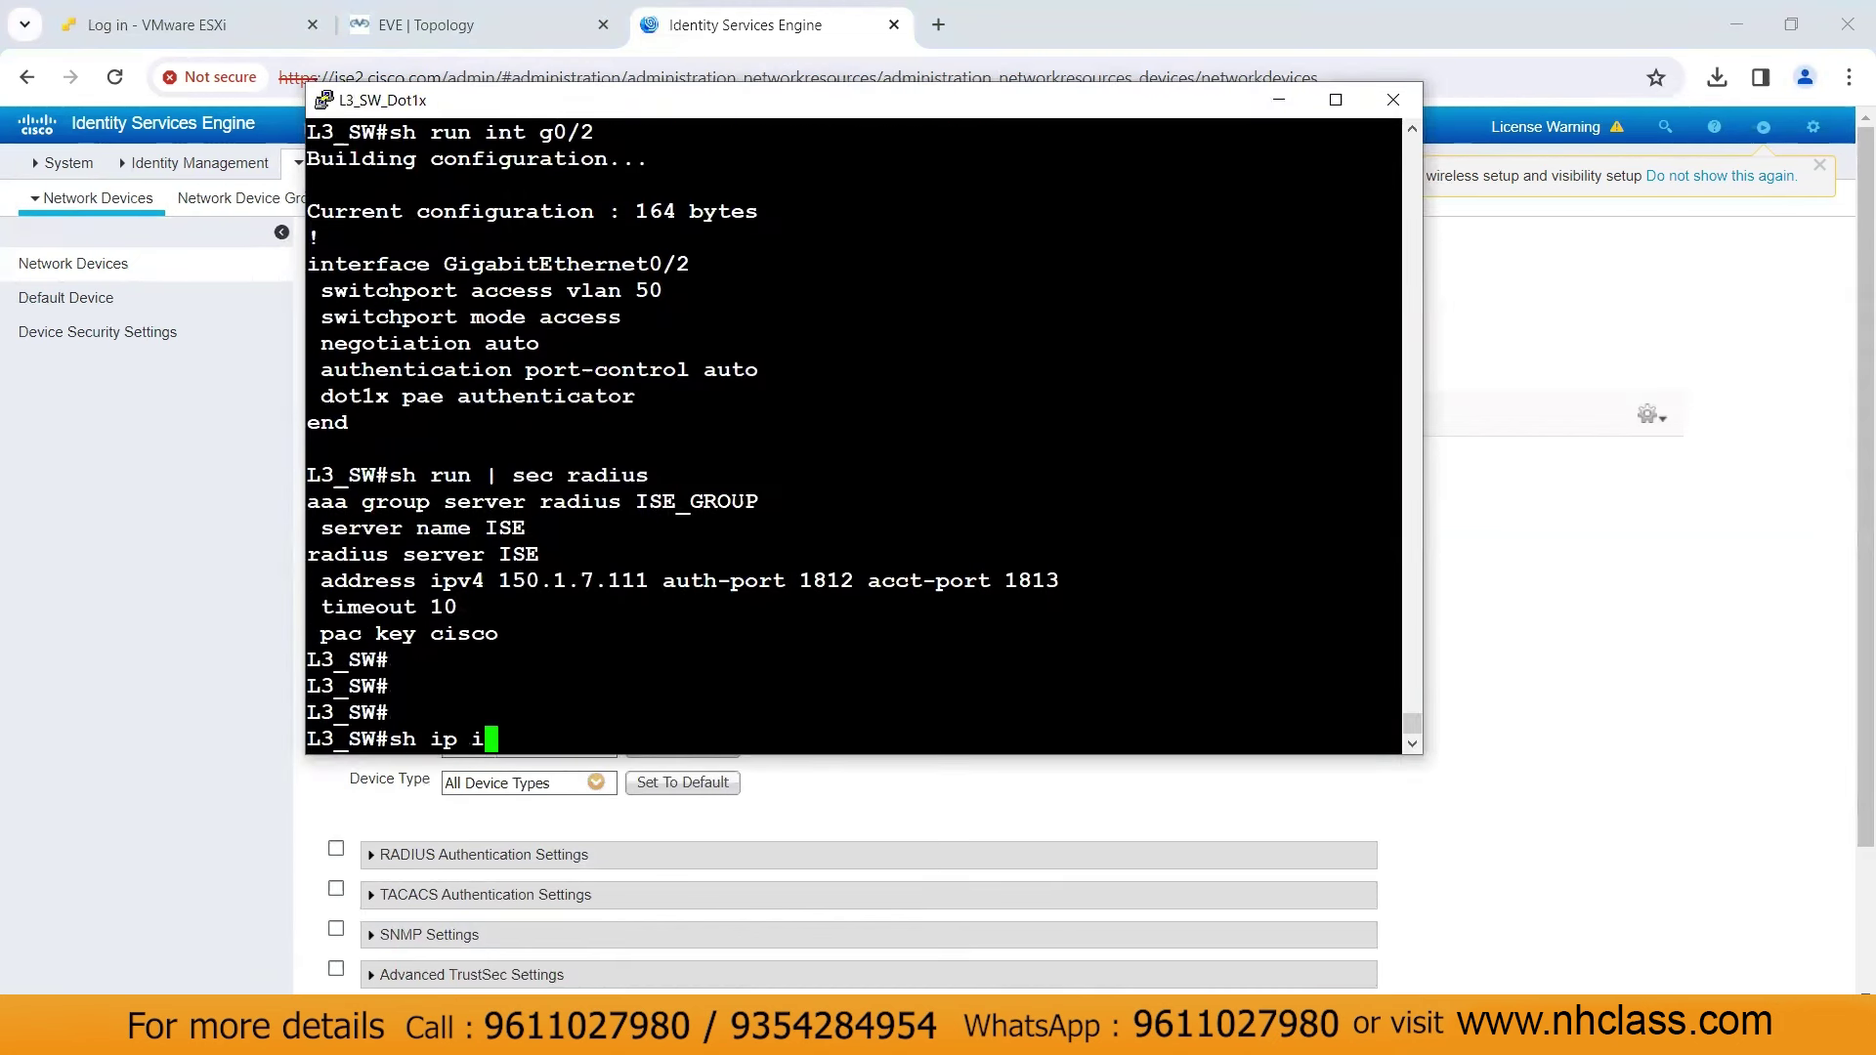
pyautogui.press('Return')
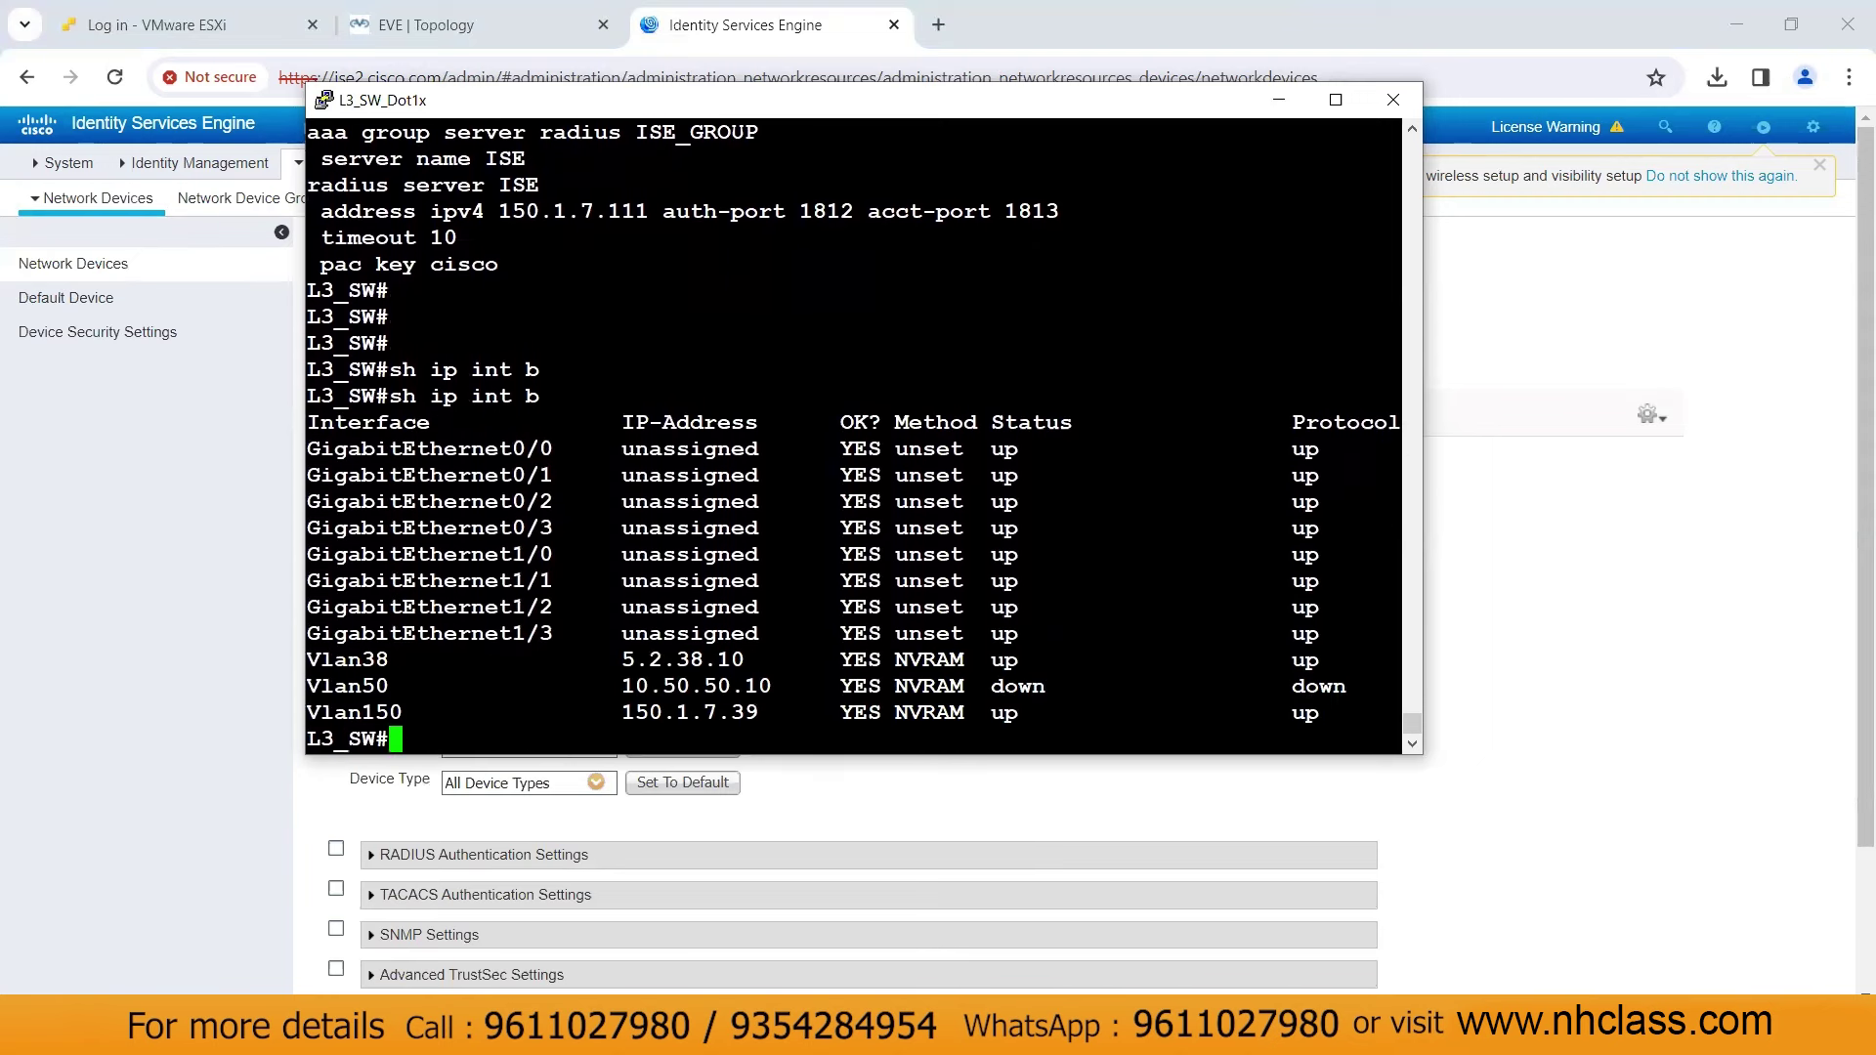
pyautogui.moveTo(622, 712); pyautogui.dragTo(753, 713)
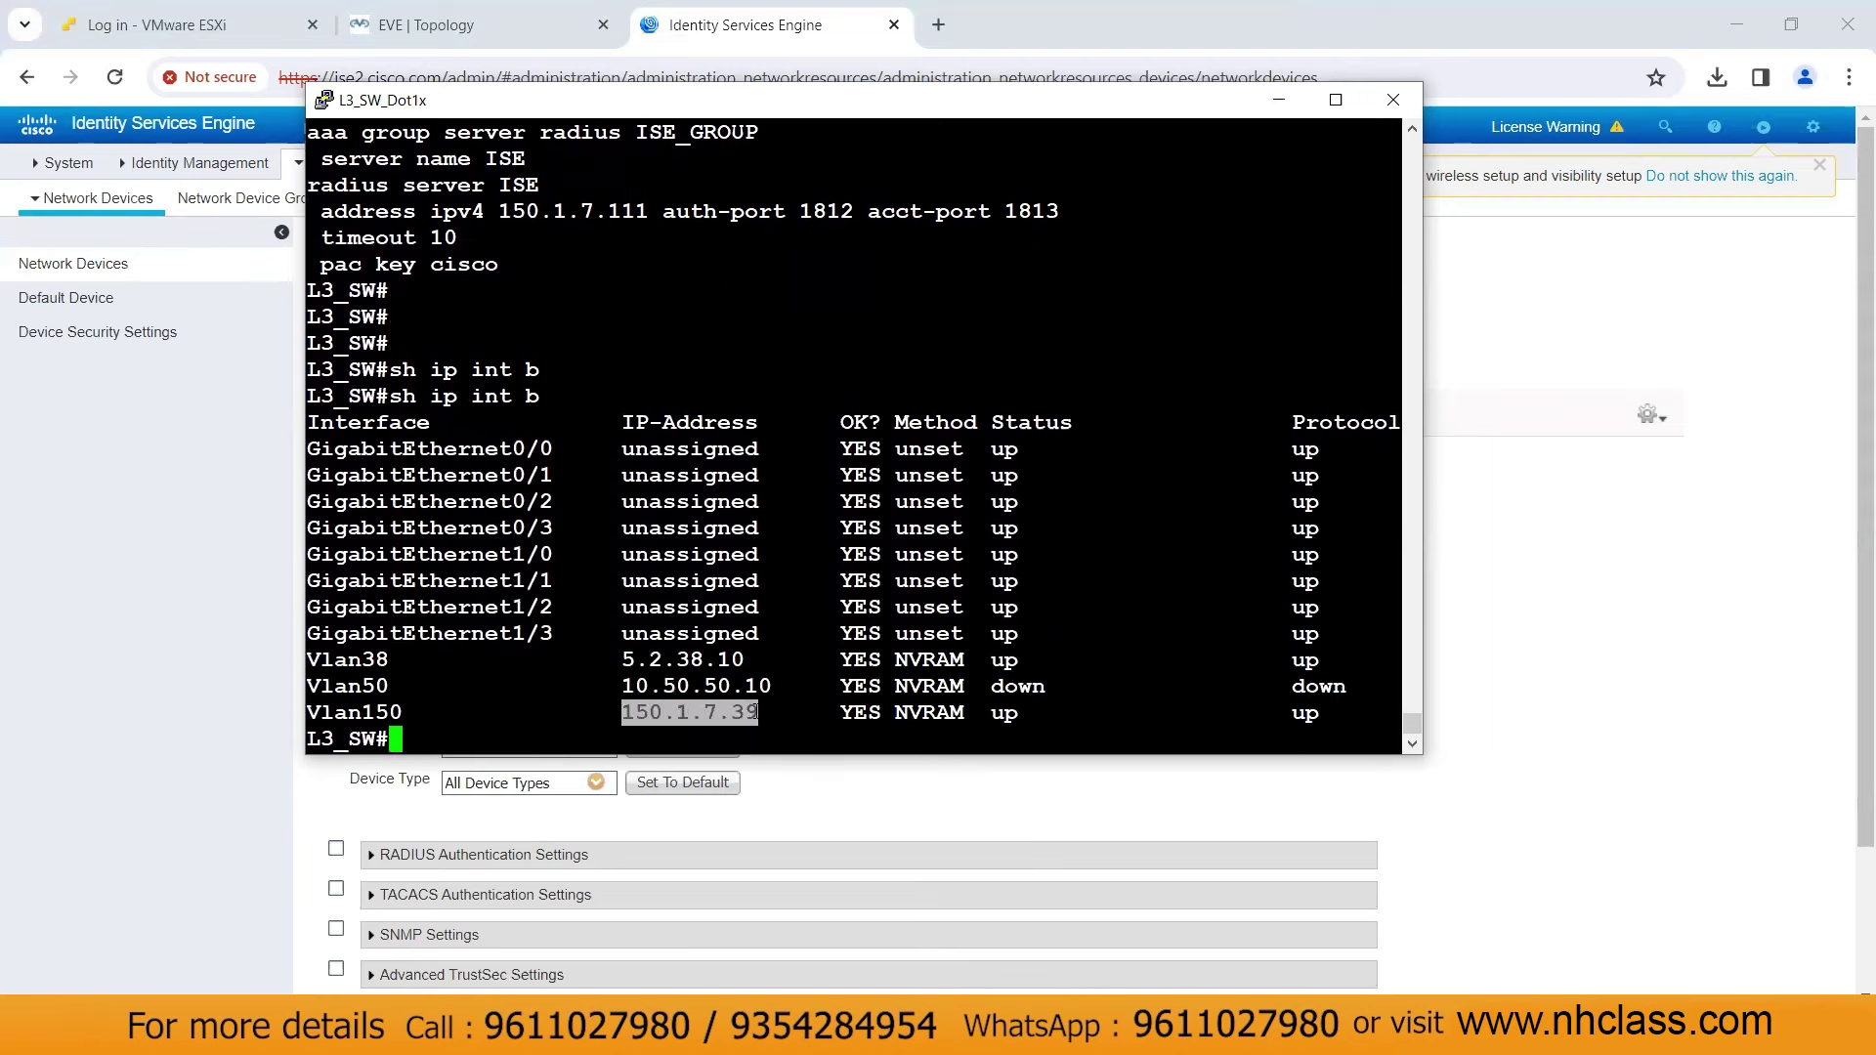
pyautogui.click(1278, 100)
pyautogui.write('SW')
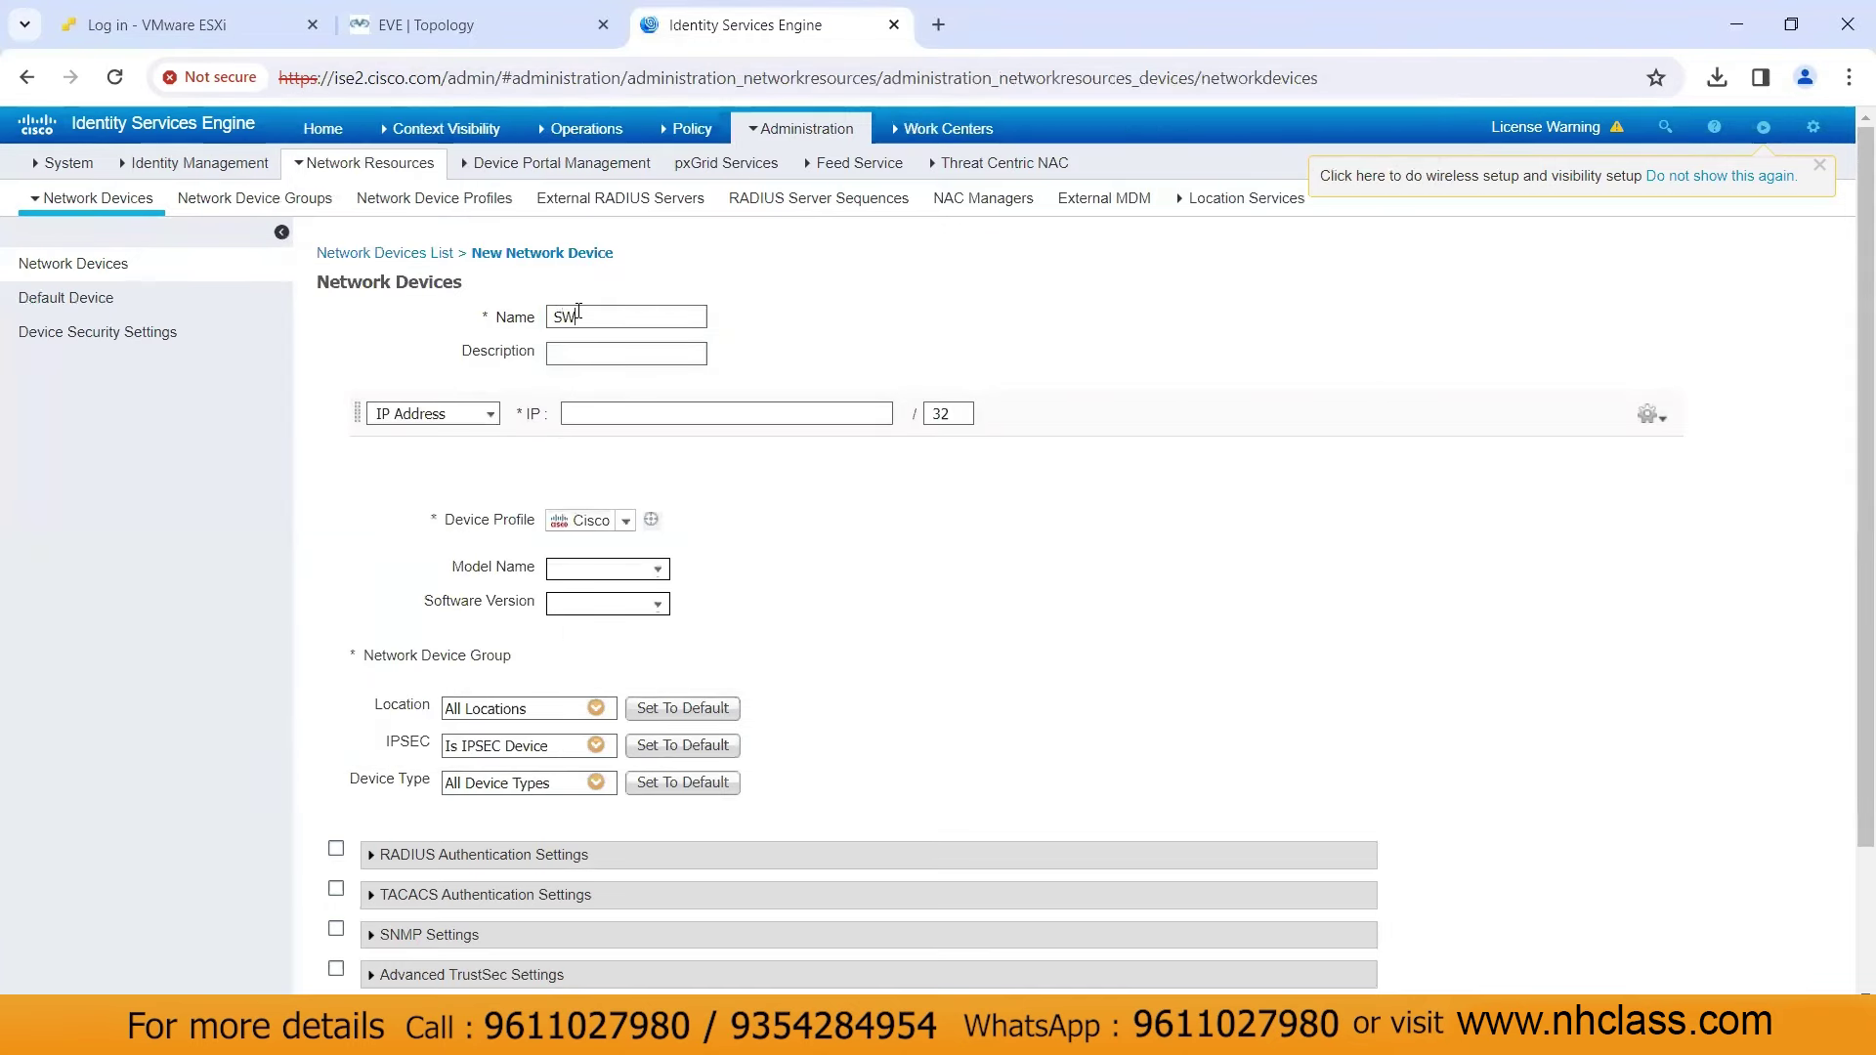
# Name the new network device L3_SW with IP address 150.1.7.39
pyautogui.press('BackSpace')
pyautogui.press('BackSpace')
pyautogui.write('L3_SW')
pyautogui.click(621, 416)
pyautogui.write('150.1.7.39')
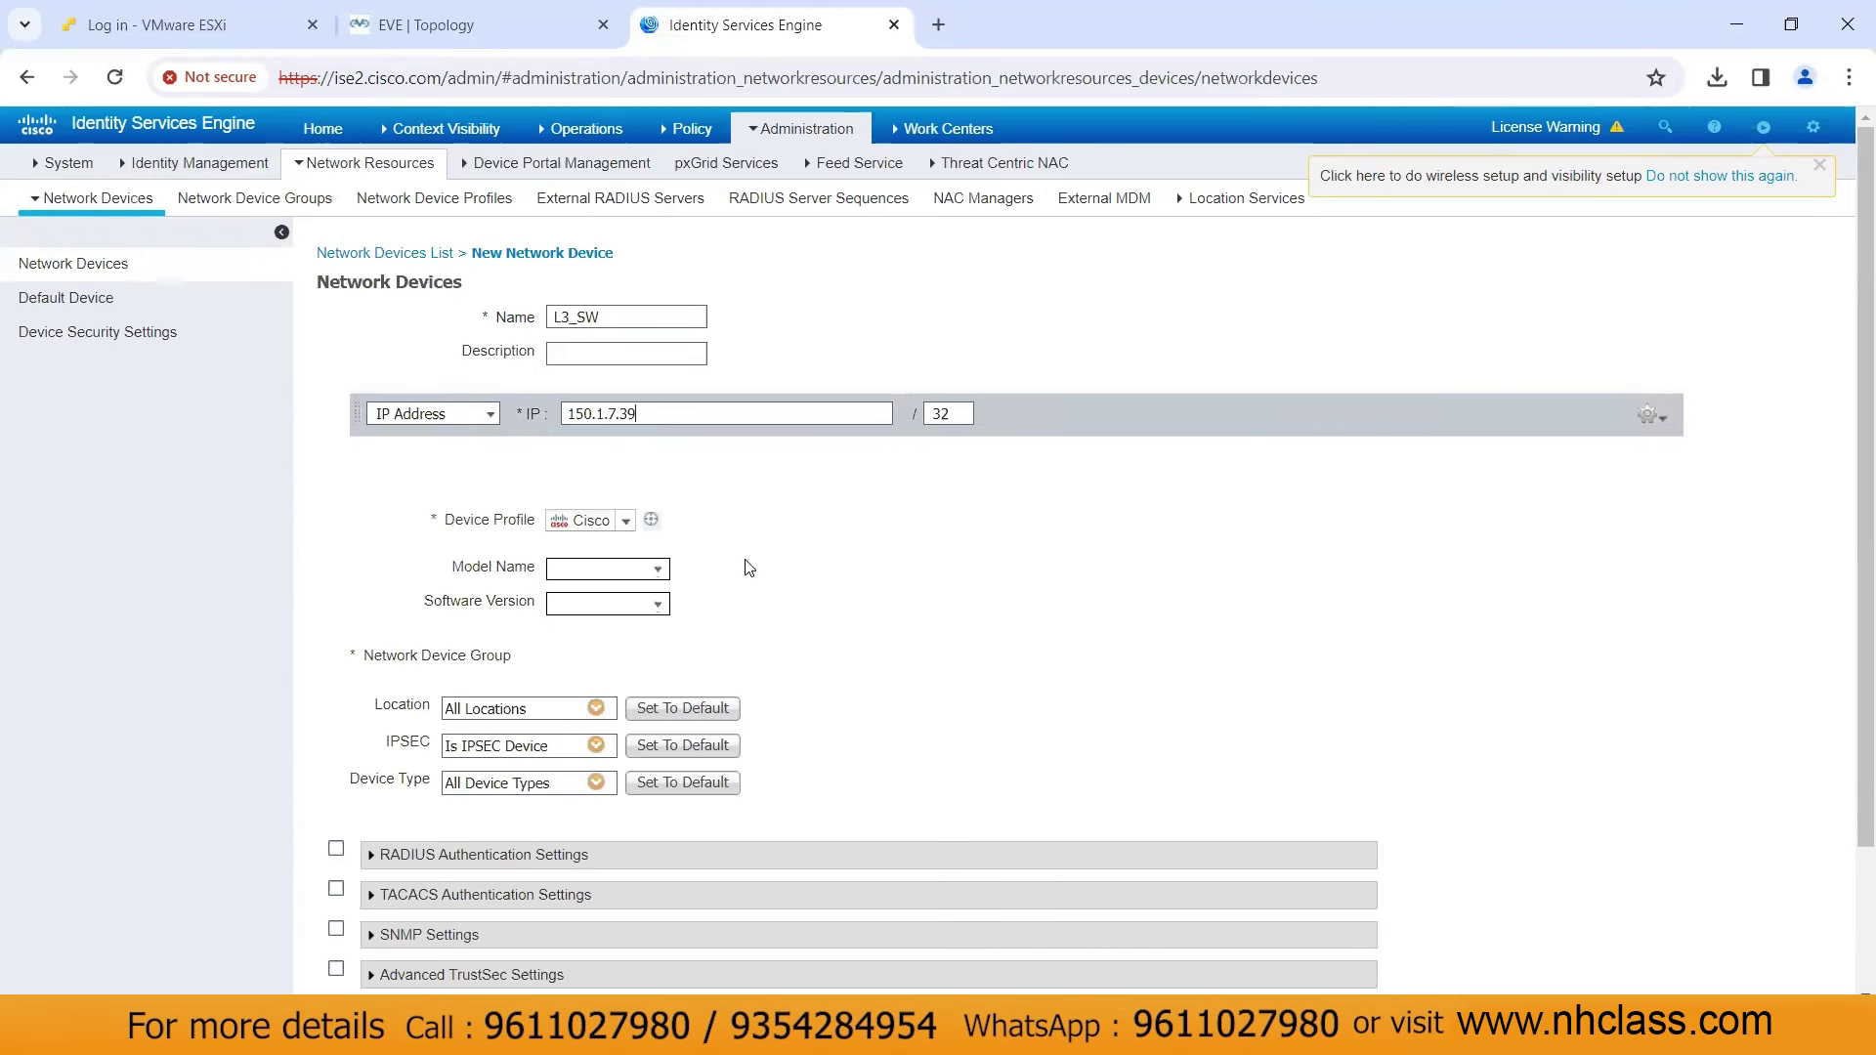
pyautogui.scroll(-3, 749, 568)
# Enable RADIUS authentication with a shared secret and save the L3_SW device
pyautogui.click(337, 675)
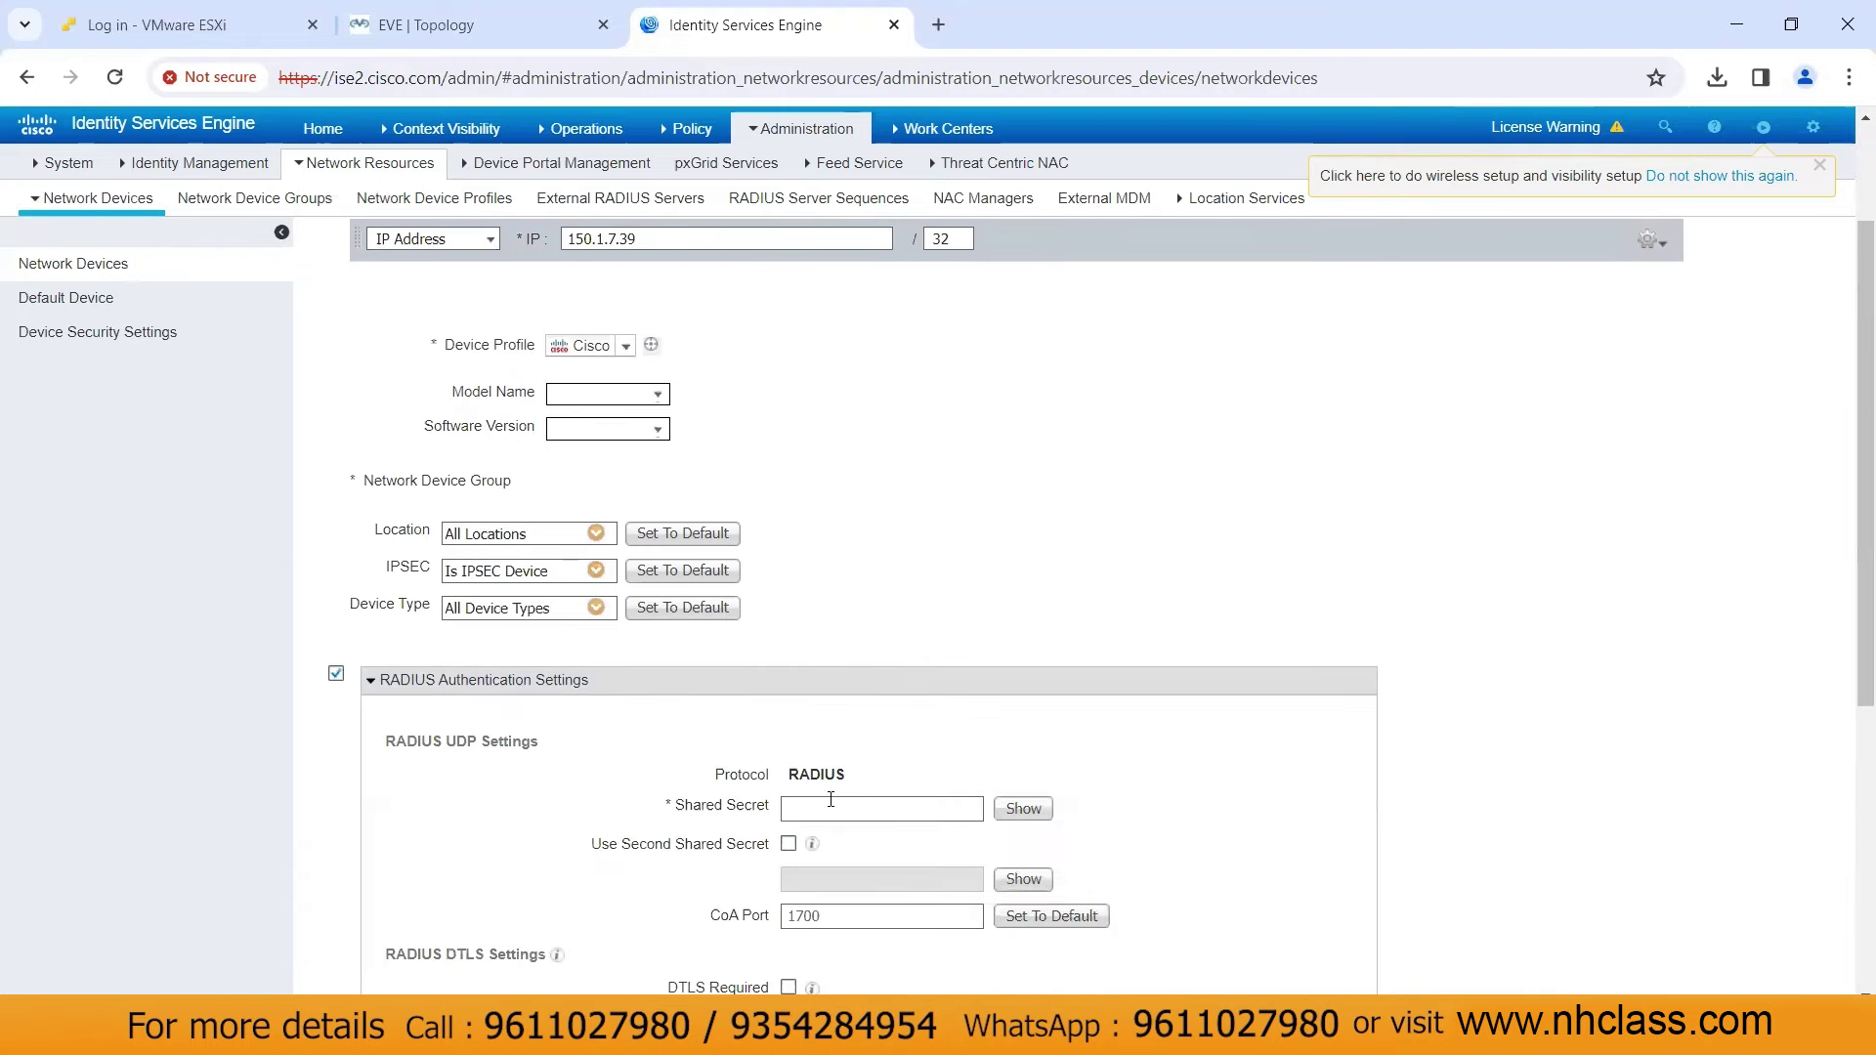
pyautogui.click(833, 808)
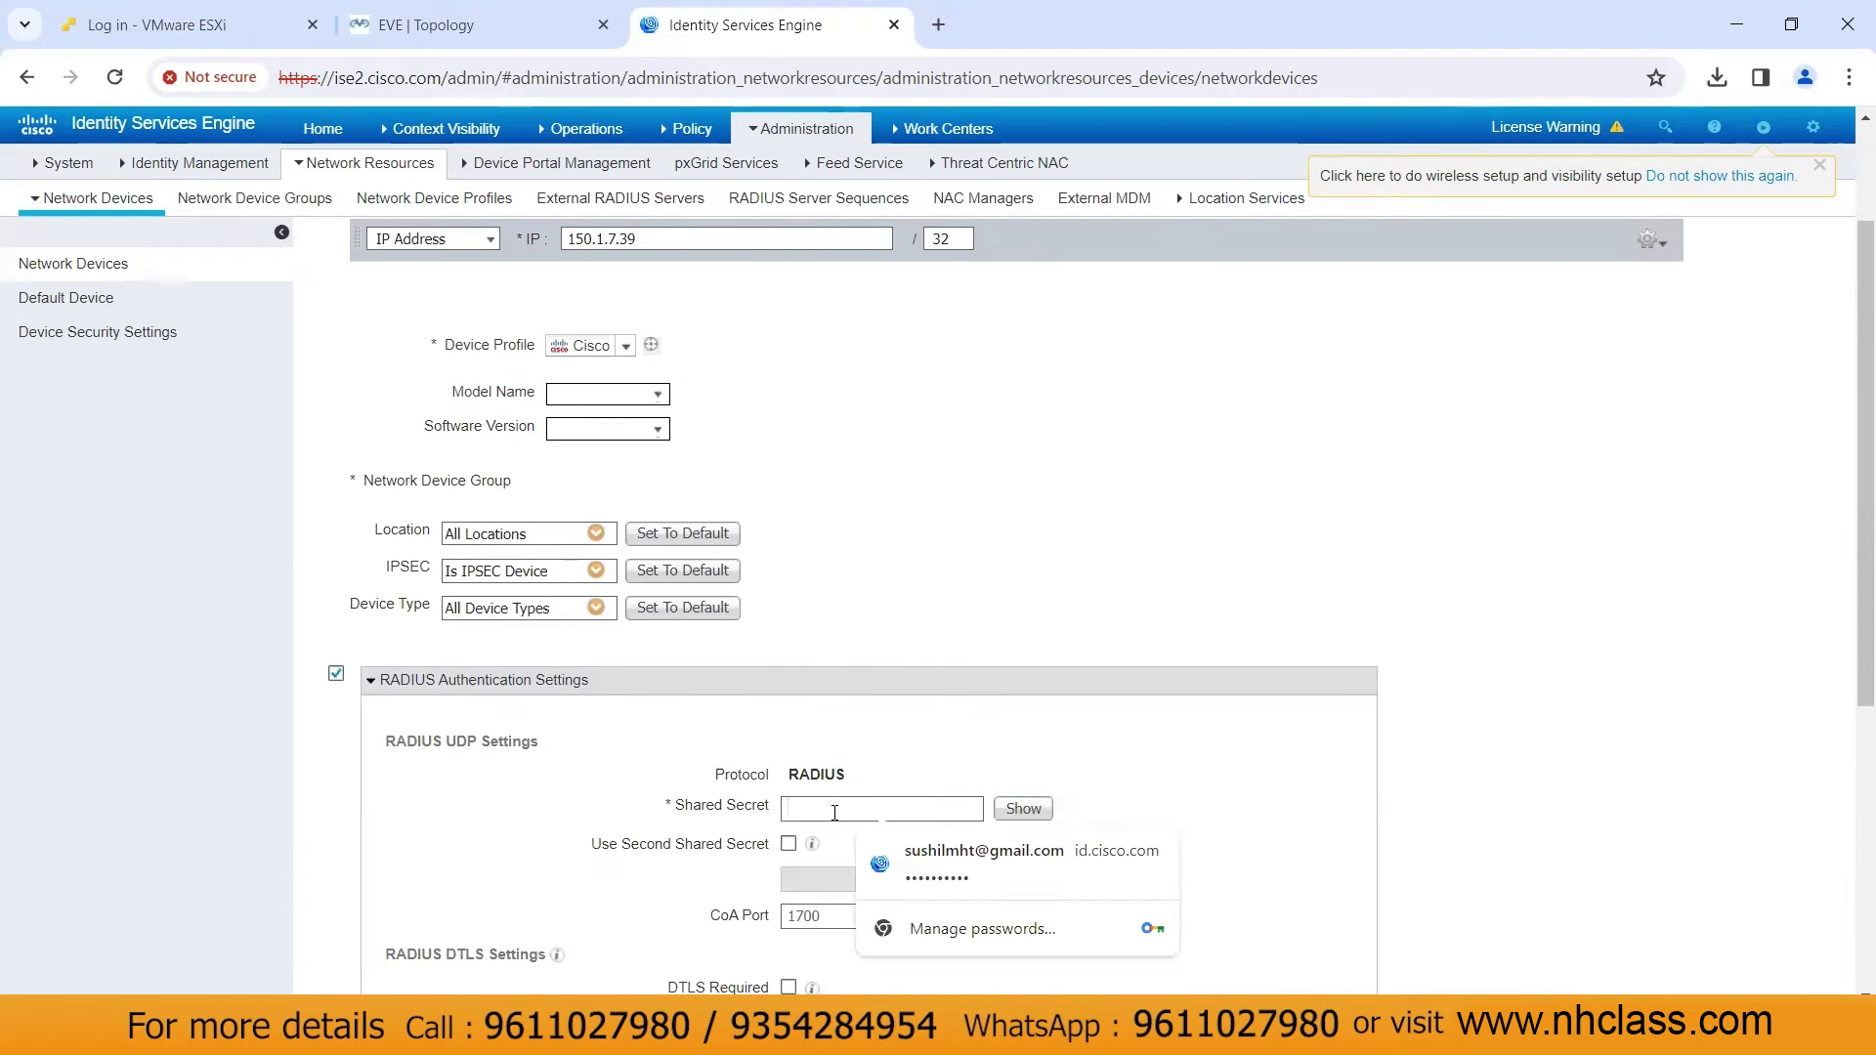
pyautogui.write('cisco')
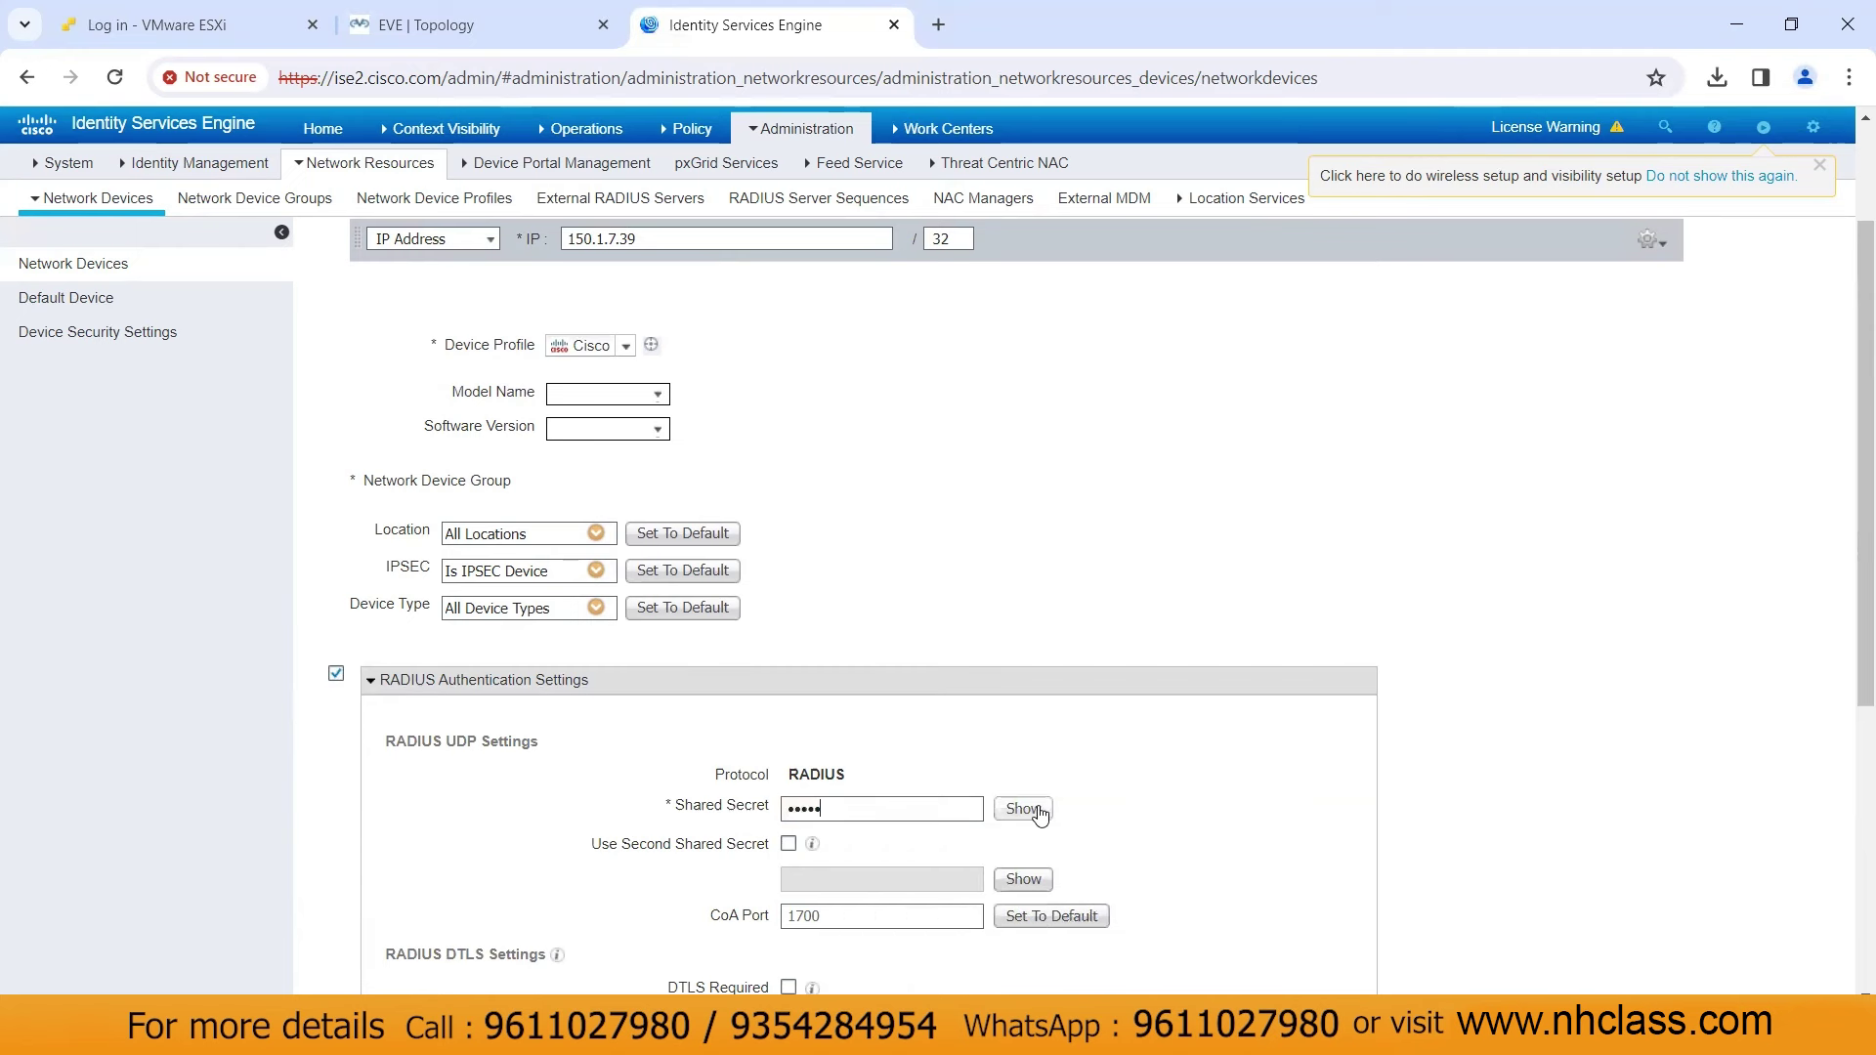
pyautogui.click(1026, 808)
pyautogui.scroll(-5, 1124, 679)
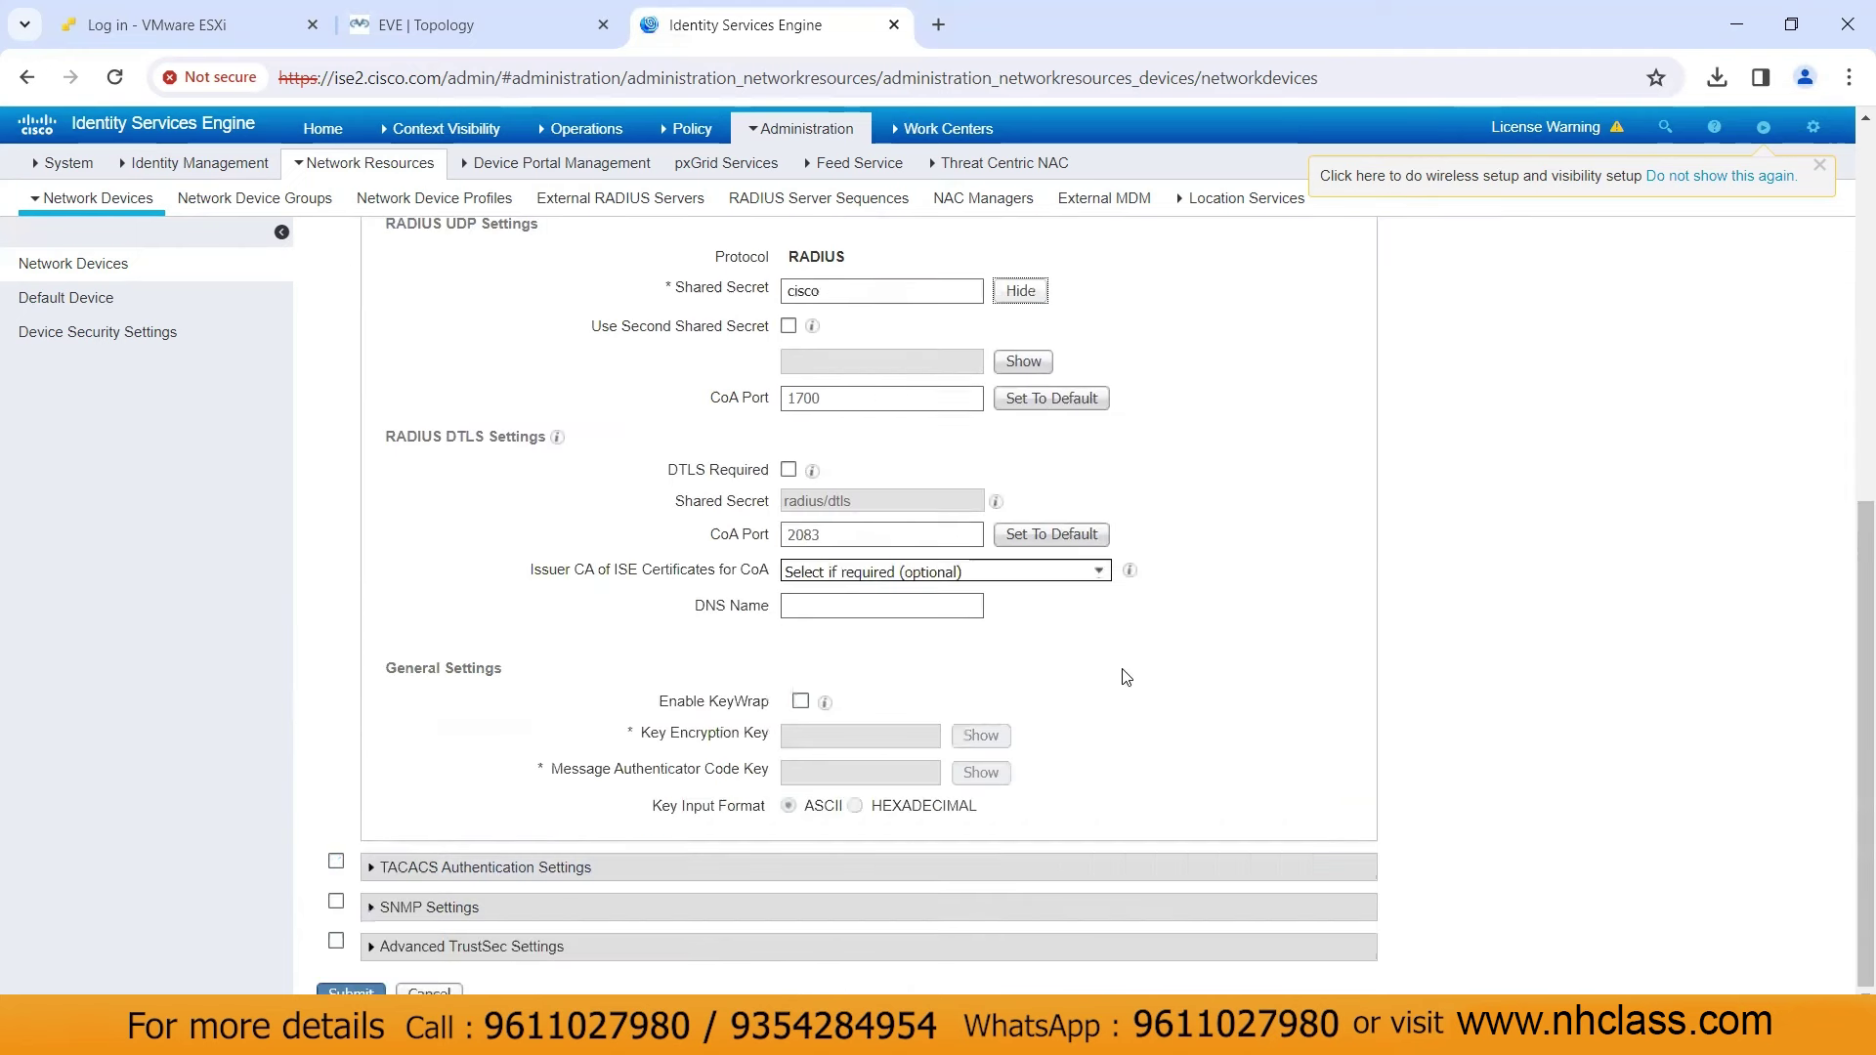
pyautogui.click(337, 991)
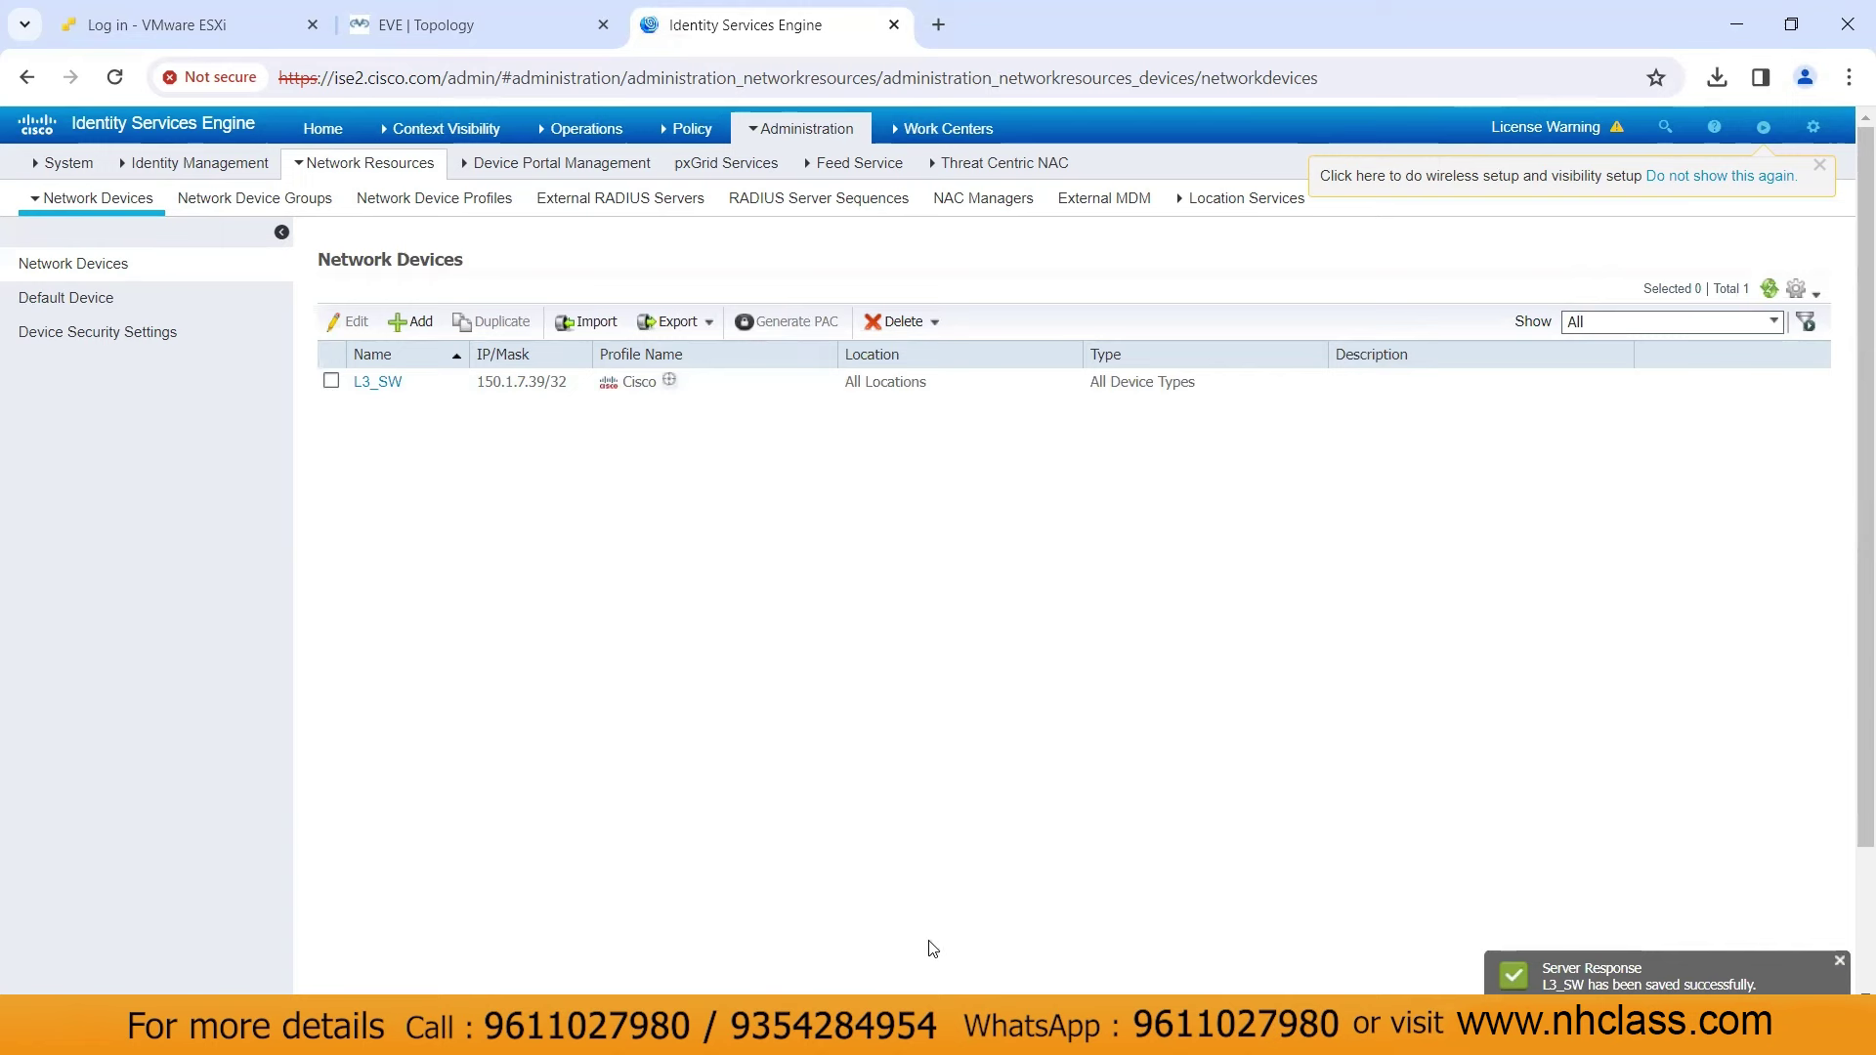
pyautogui.hotkey('alt', 'Tab')
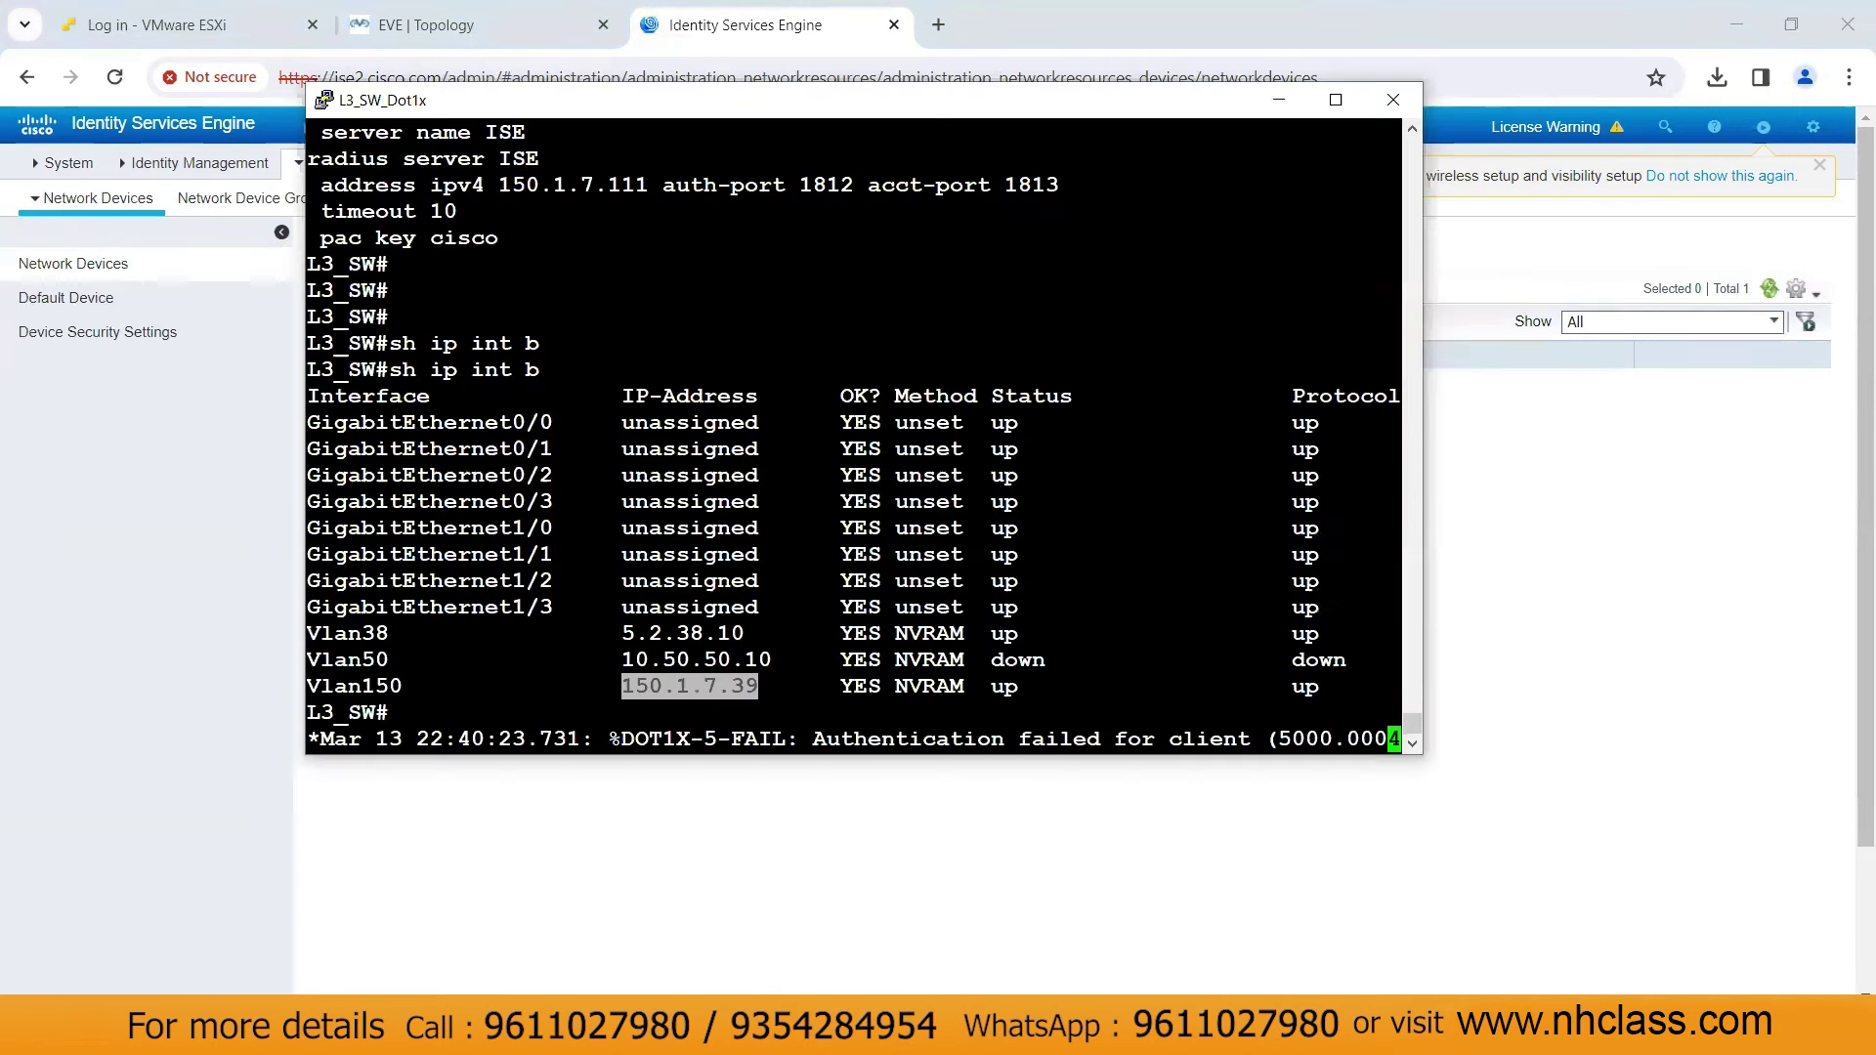
# Run 'test aaa group radius user1 <password> new-code' on the switch
pyautogui.doubleClick(690, 660)
pyautogui.press('Return')
pyautogui.press('Return')
pyautogui.press('Return')
pyautogui.press('Return')
pyautogui.press('Return')
pyautogui.press('Return')
pyautogui.press('Return')
pyautogui.press('Return')
pyautogui.press('Return')
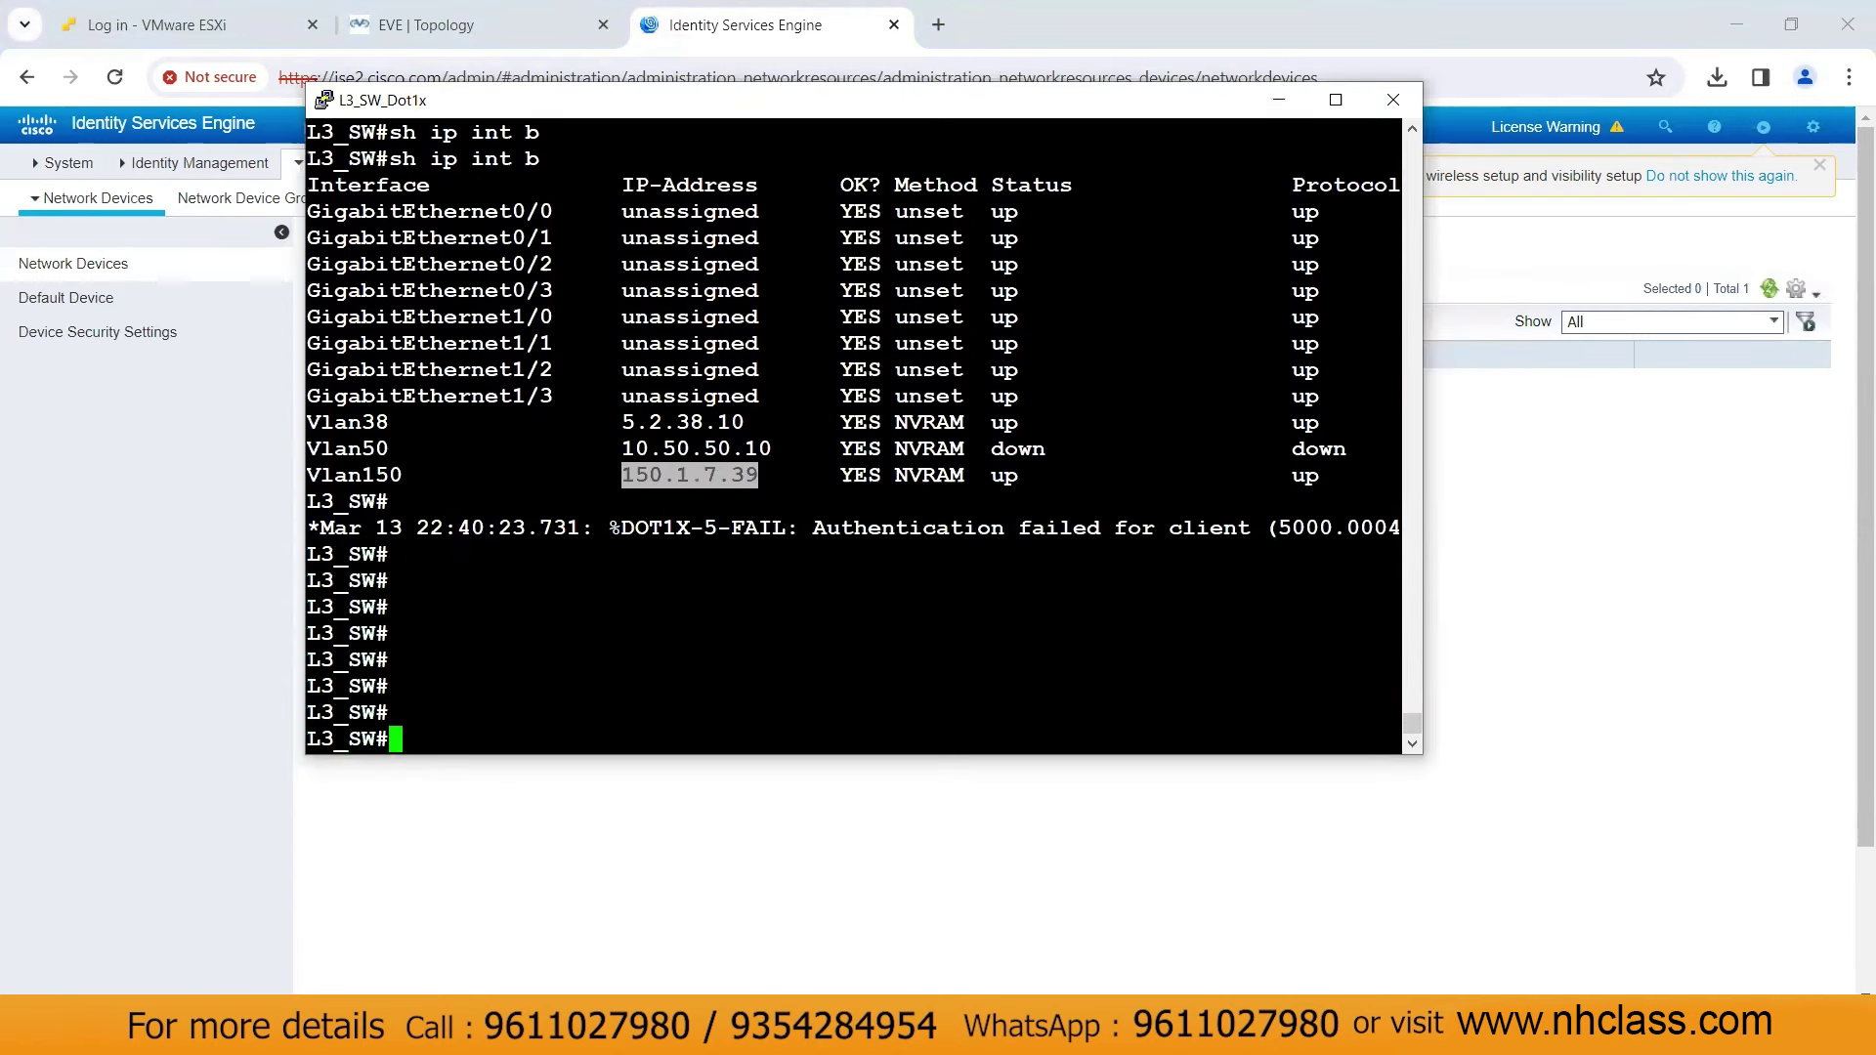
pyautogui.write('test')
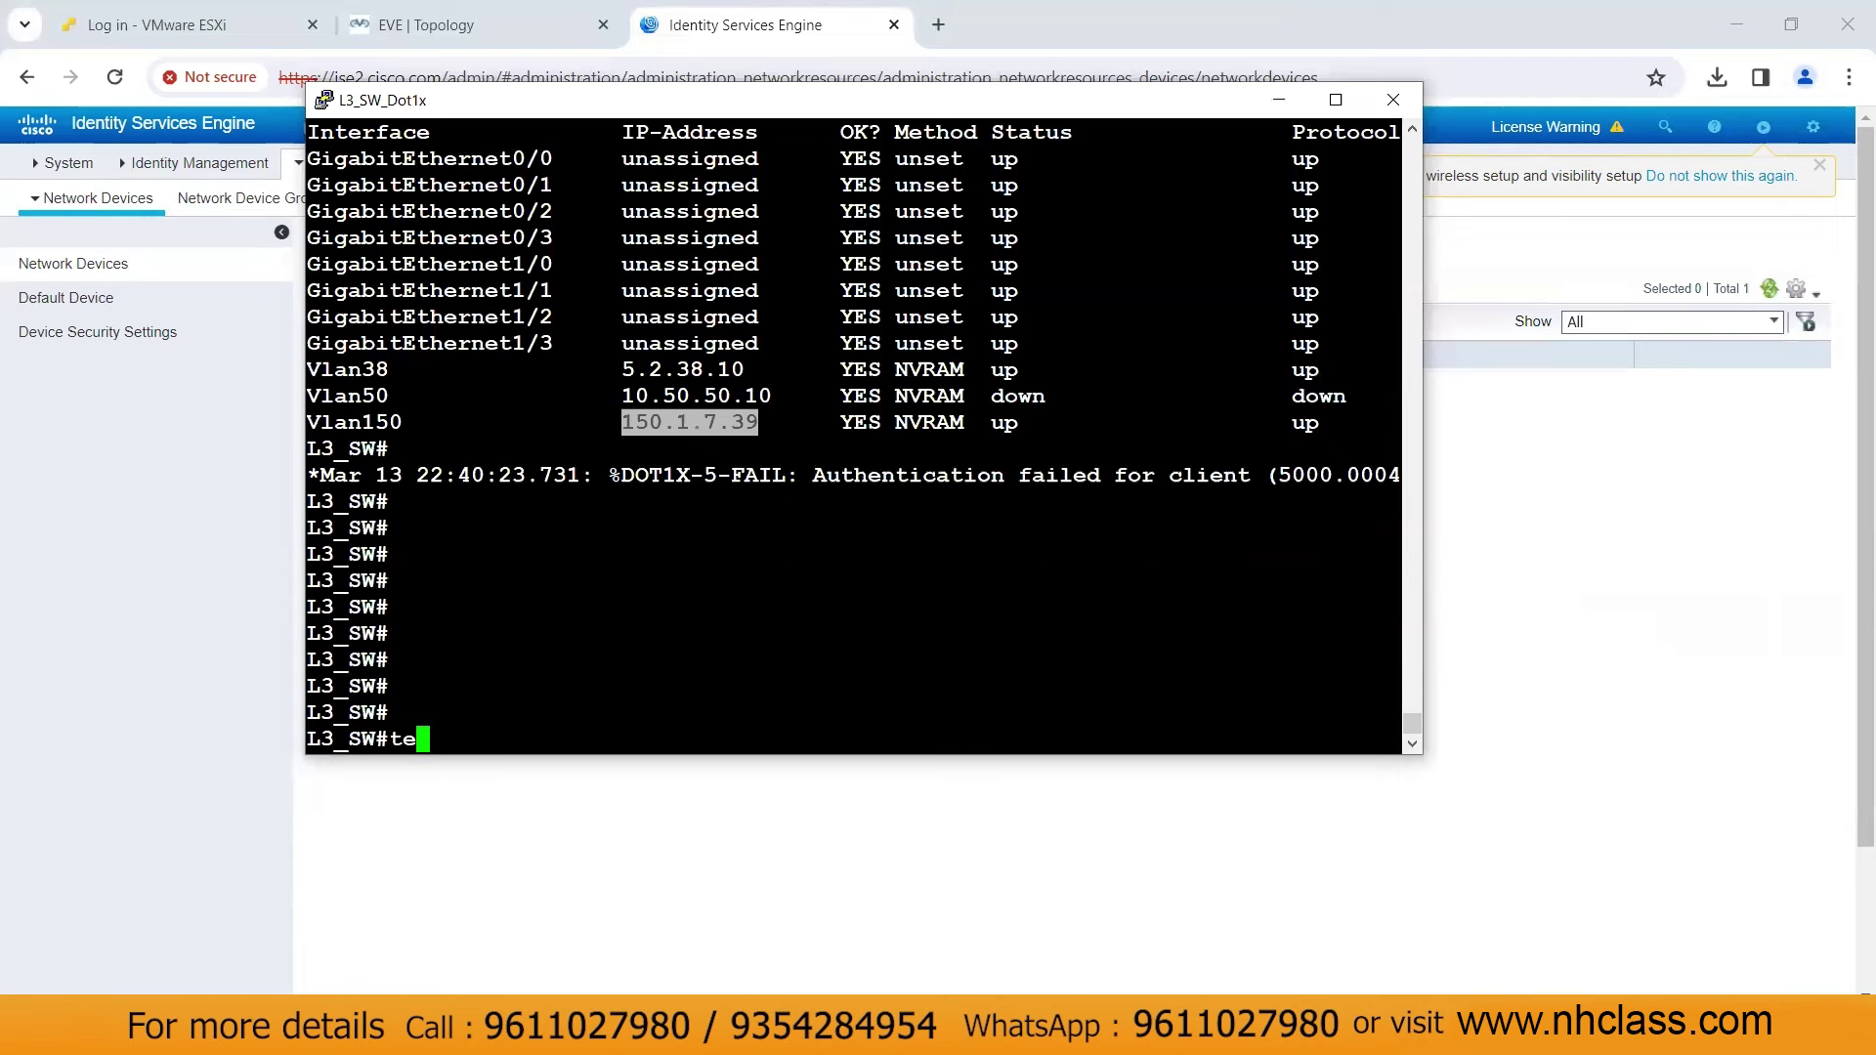
pyautogui.press('Tab')
pyautogui.write('aaa g')
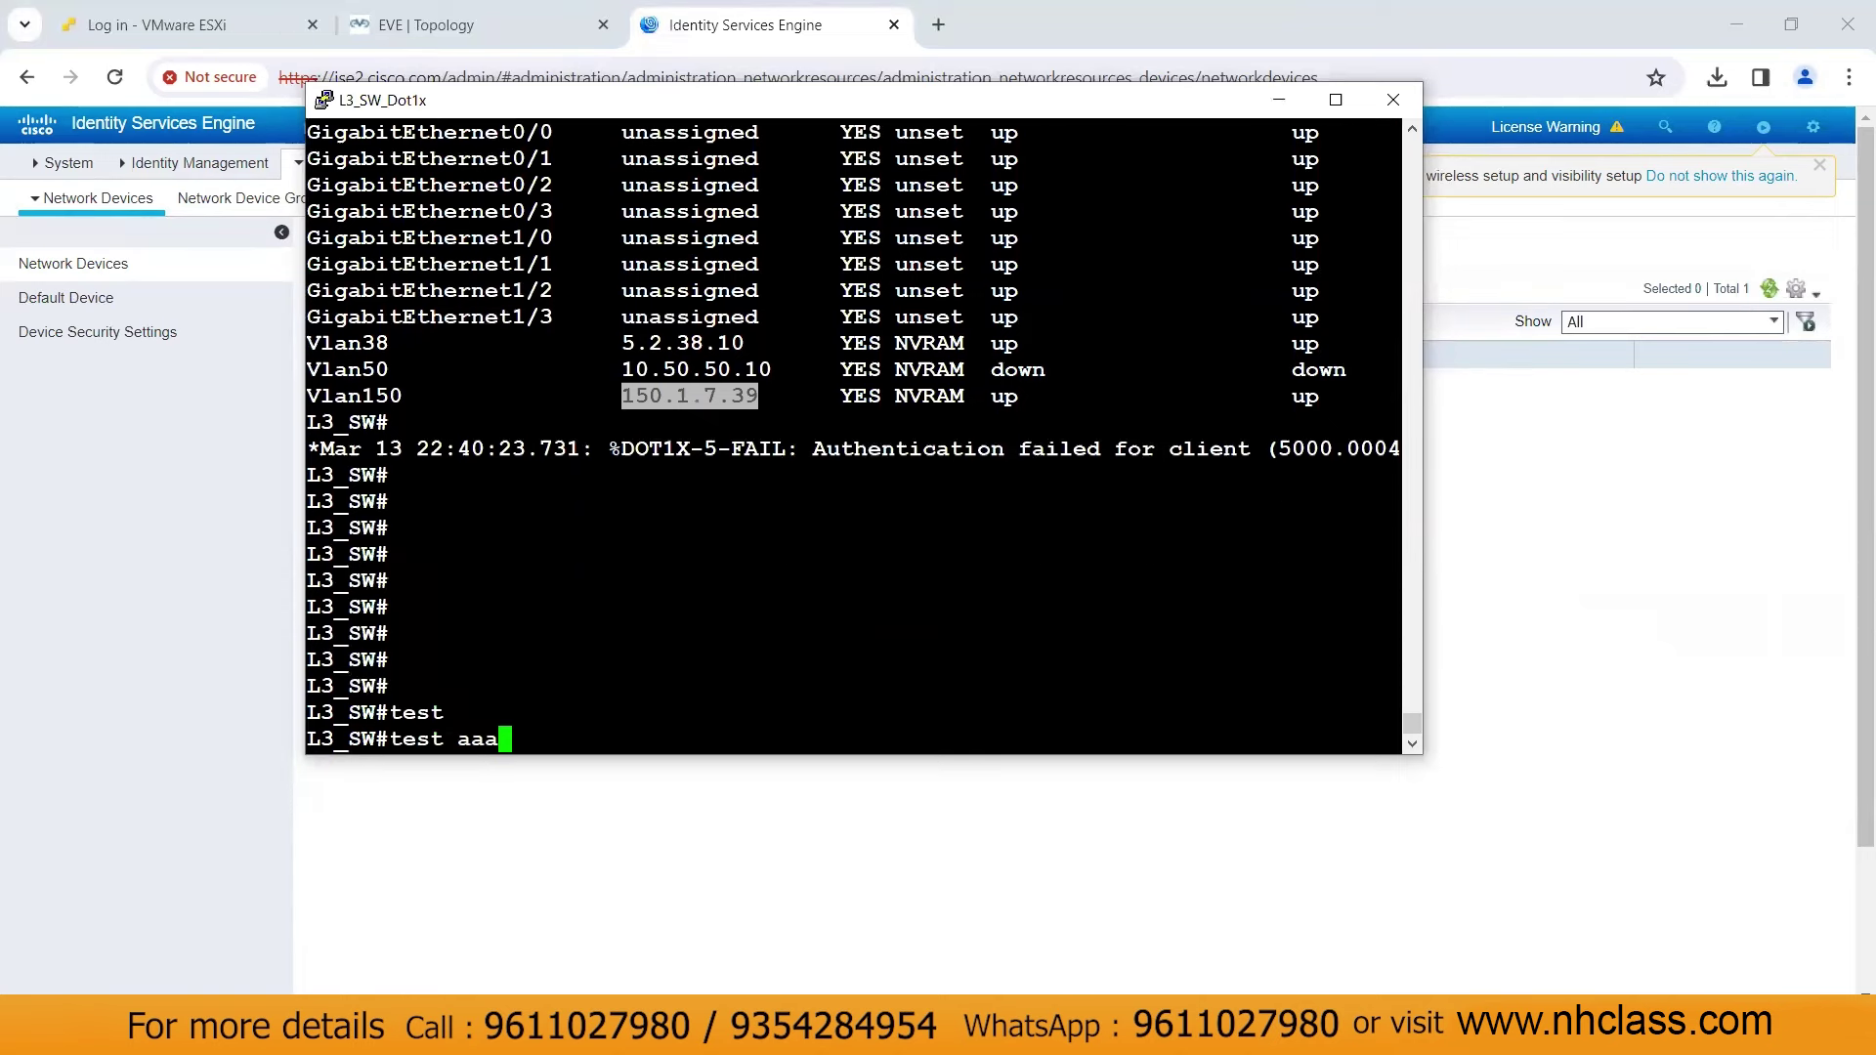
pyautogui.press('Tab')
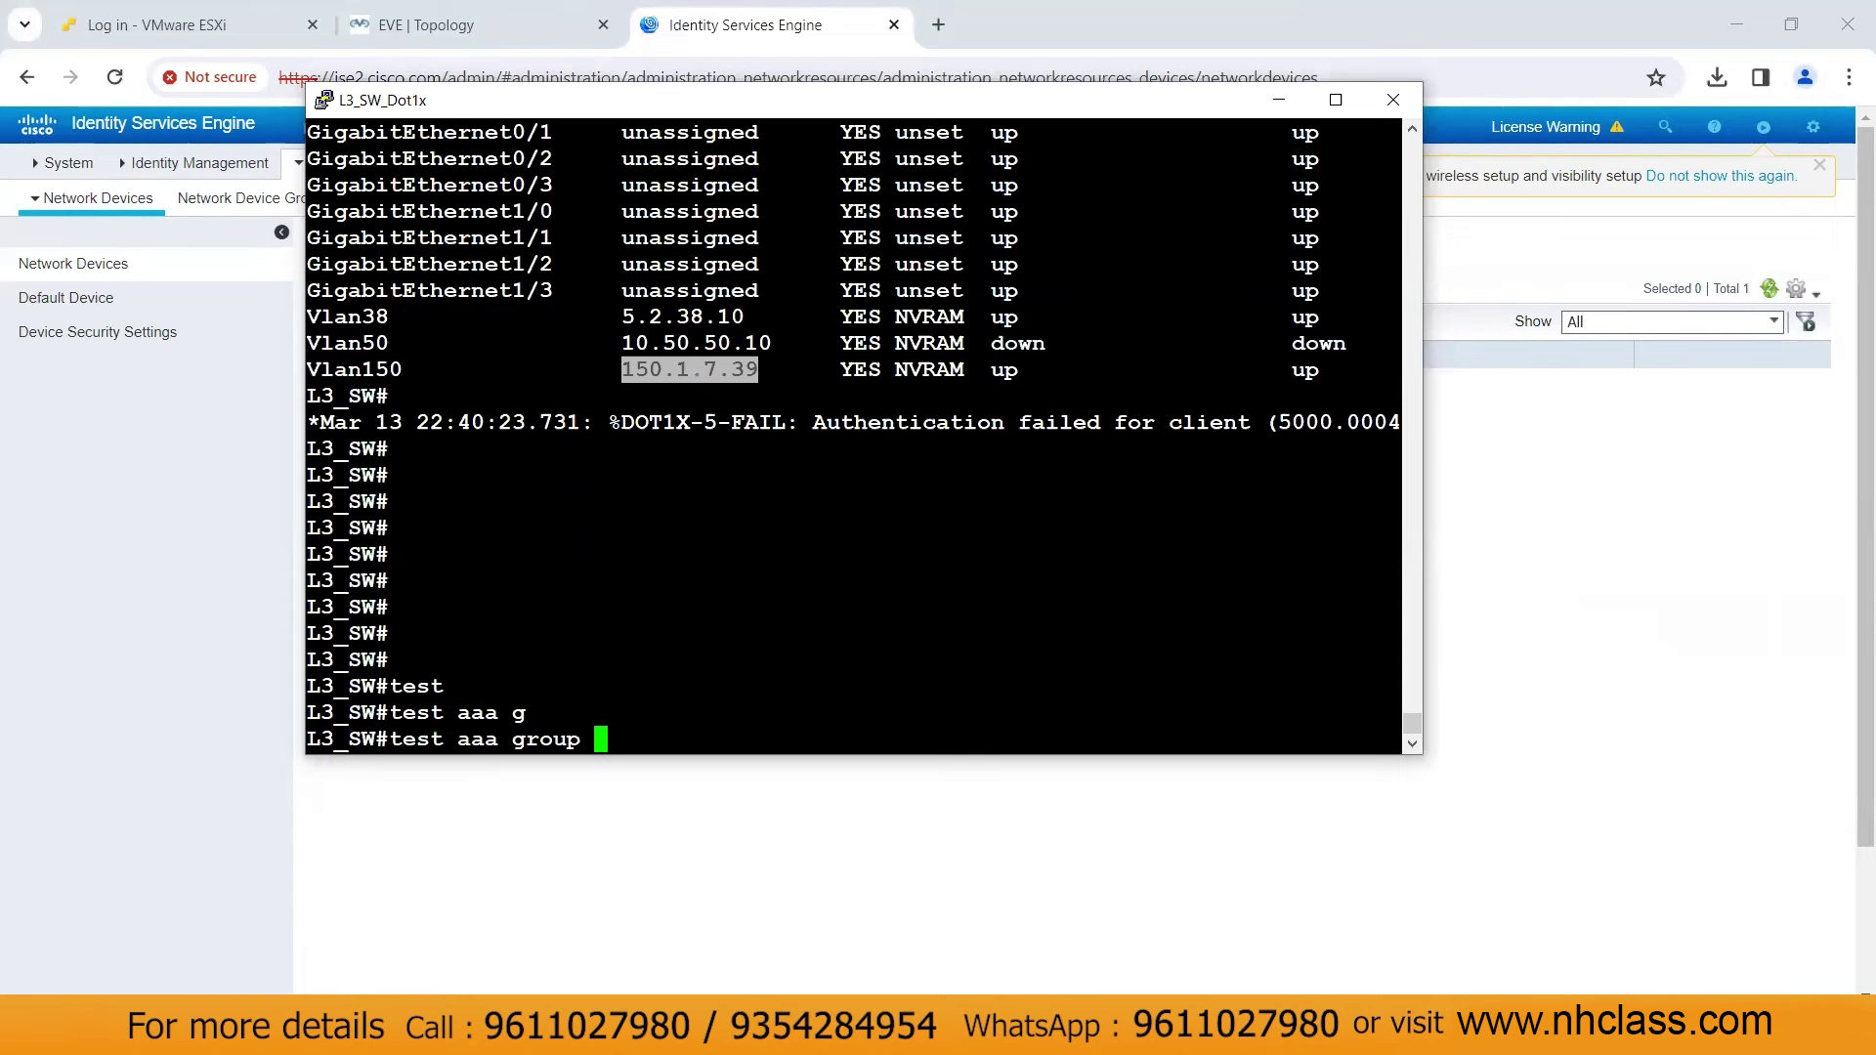
pyautogui.write('u')
pyautogui.press('Tab')
pyautogui.write('?')
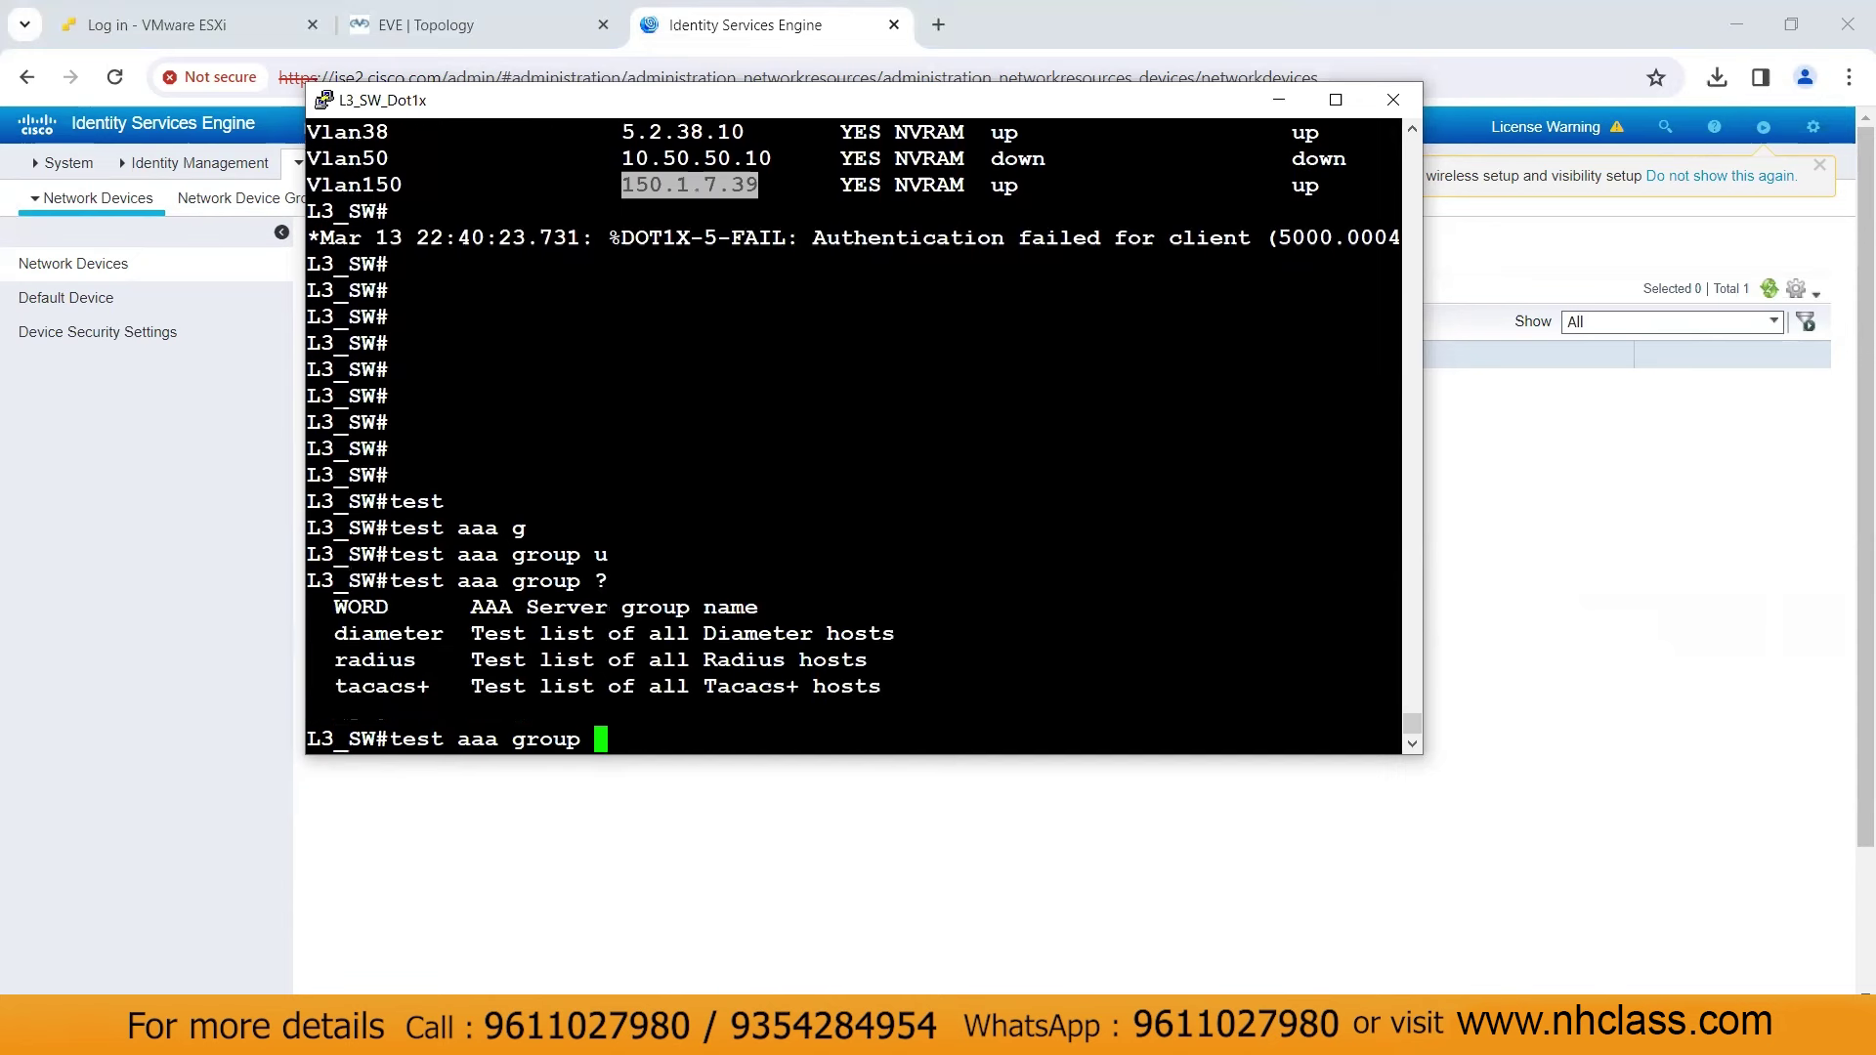
pyautogui.write('r')
pyautogui.press('Tab')
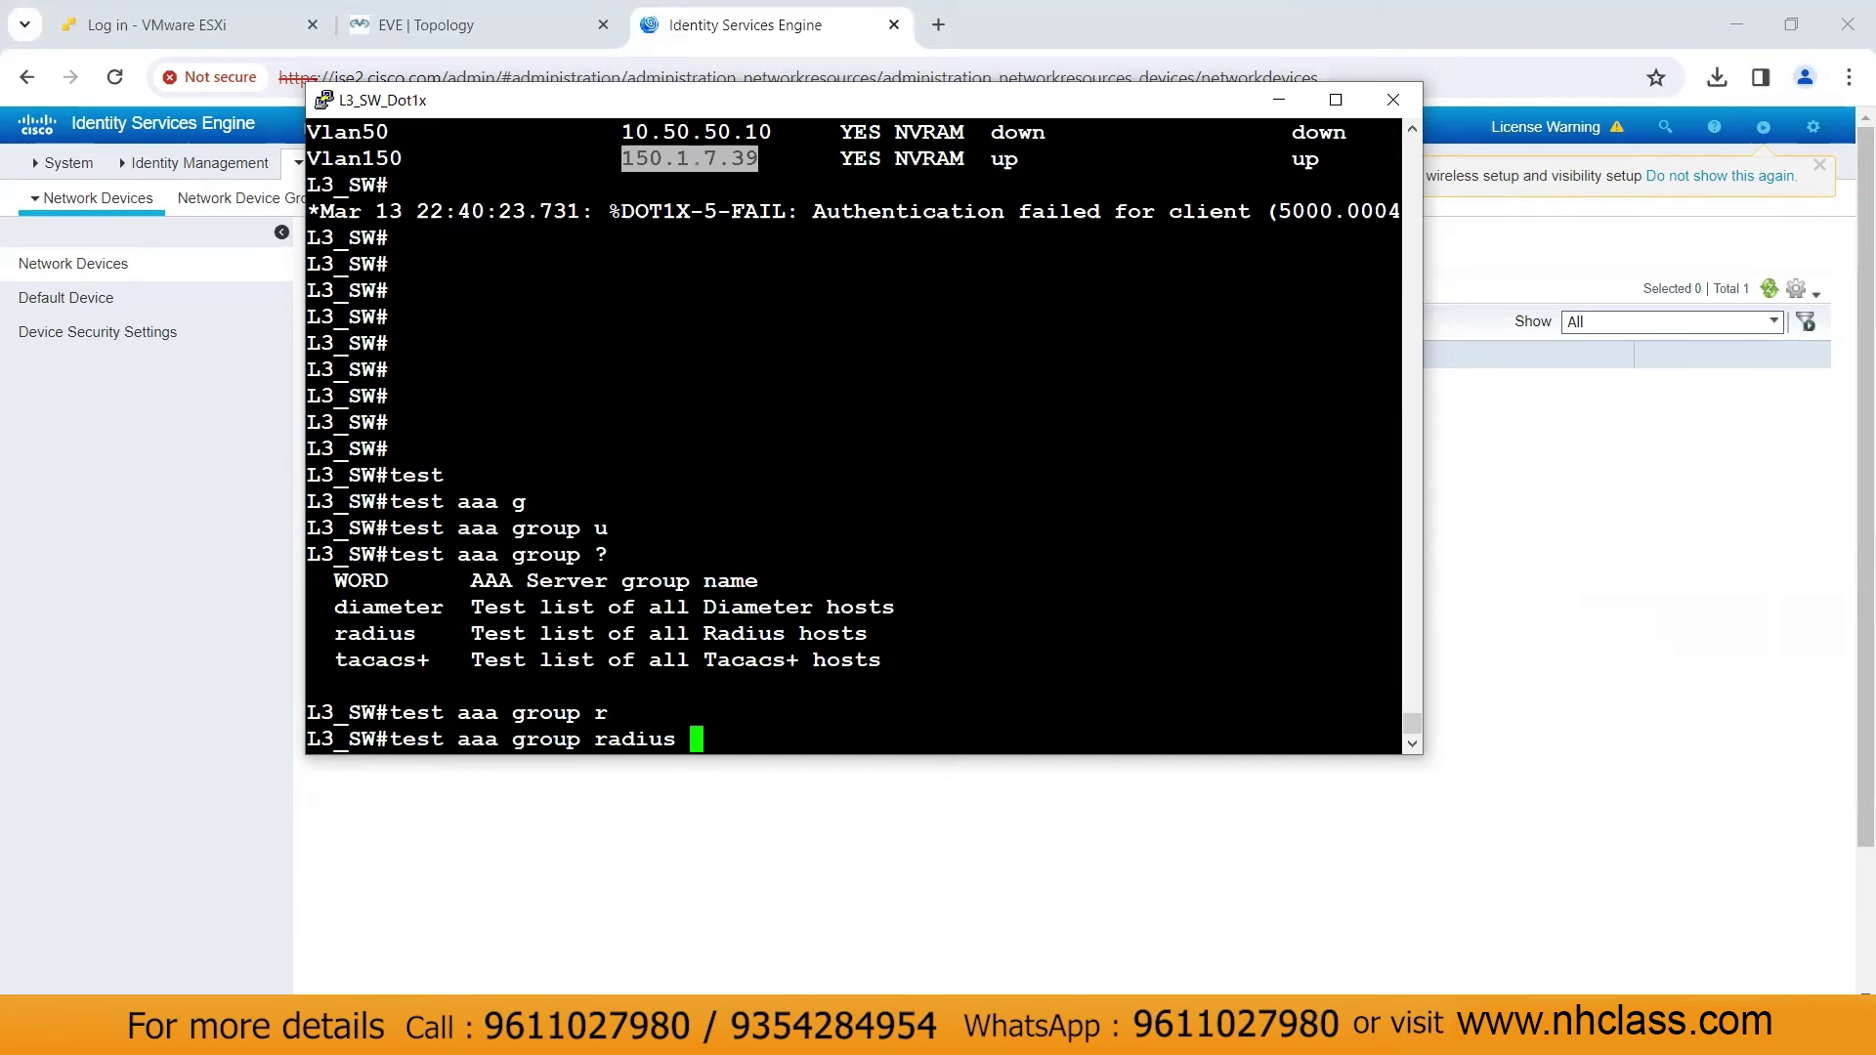
pyautogui.write('user1 Cisc012')
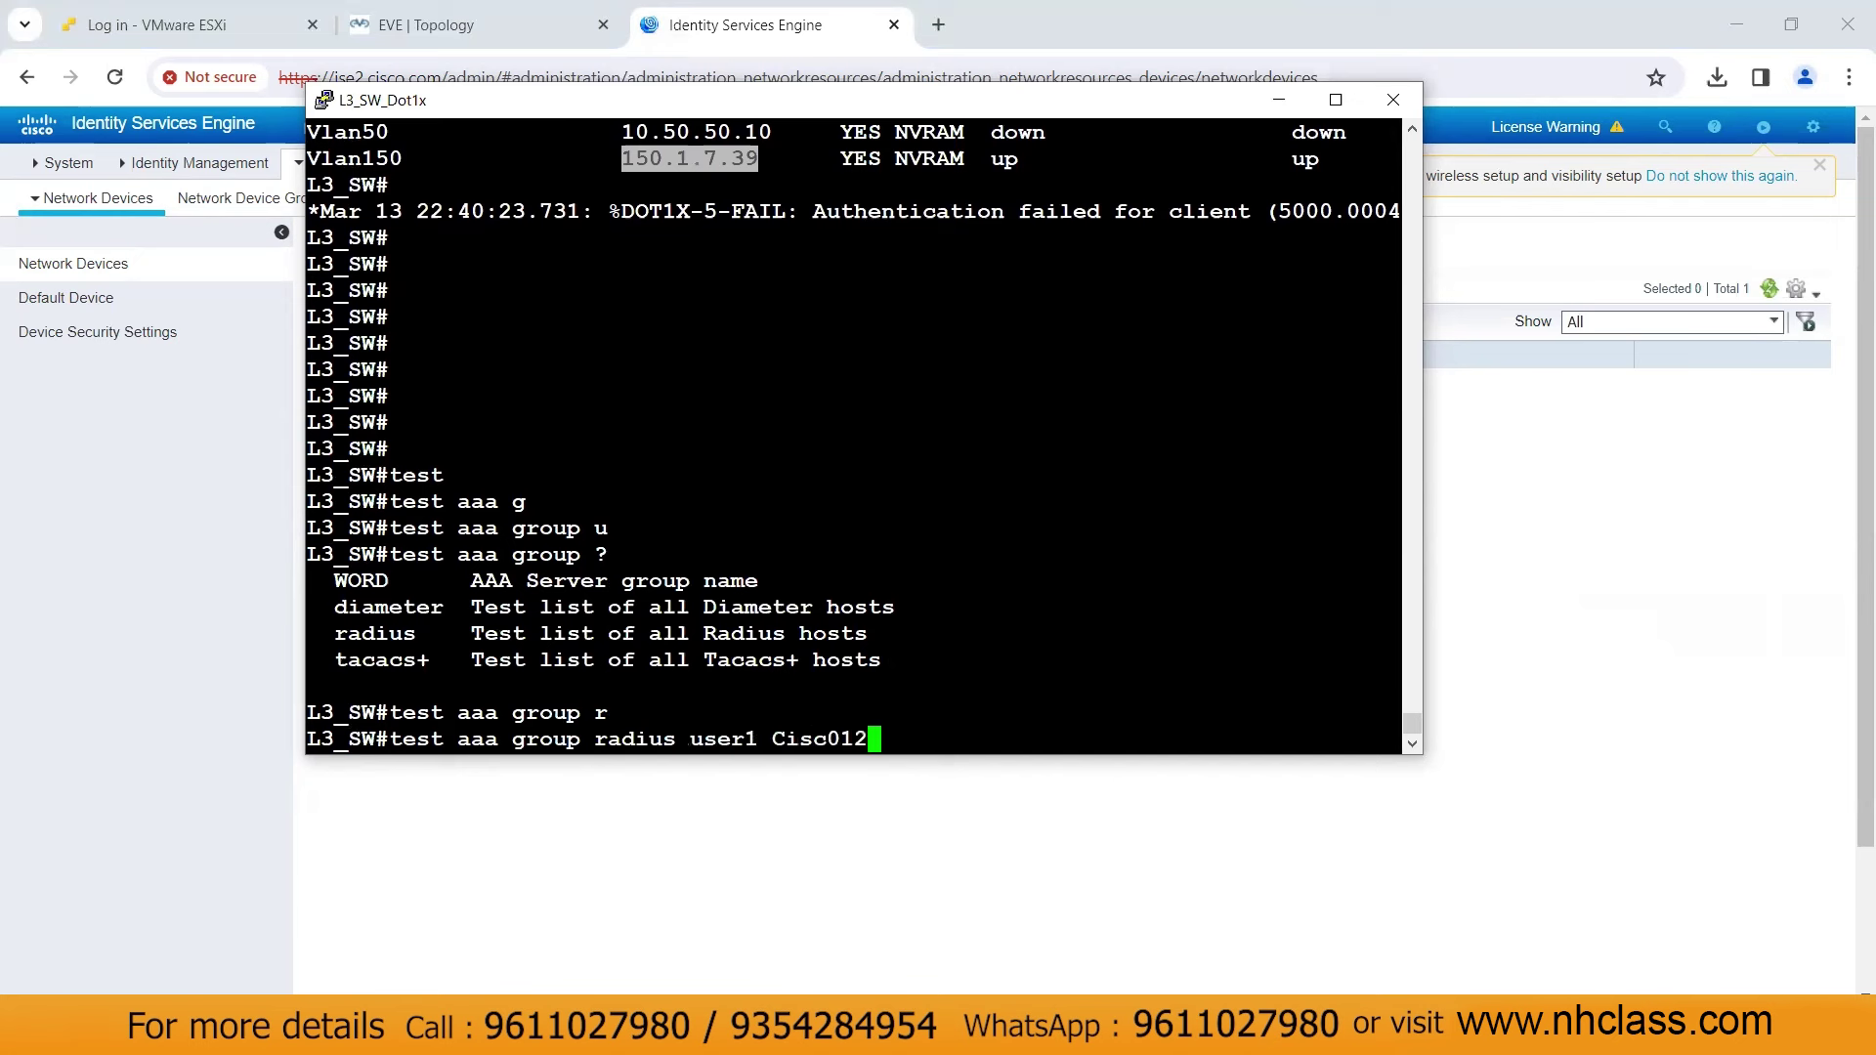
pyautogui.write('3 ne')
pyautogui.press('Tab')
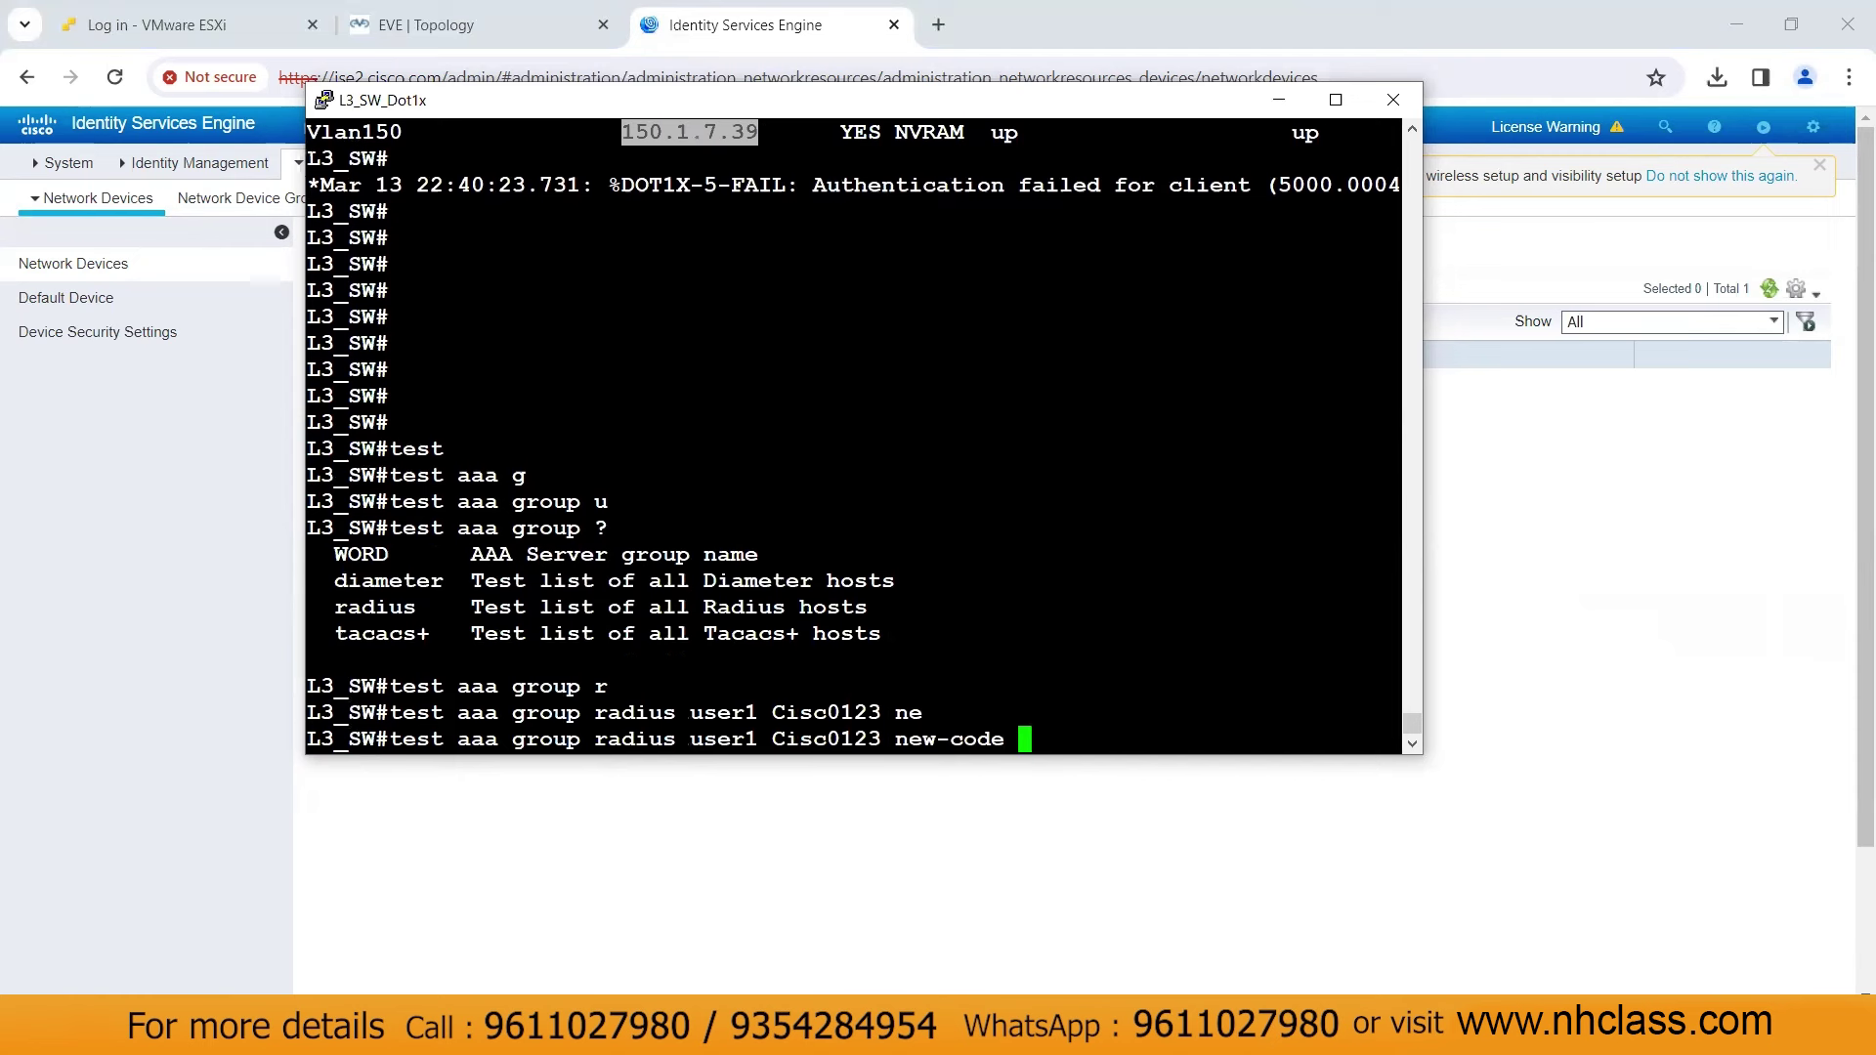
pyautogui.press('Return')
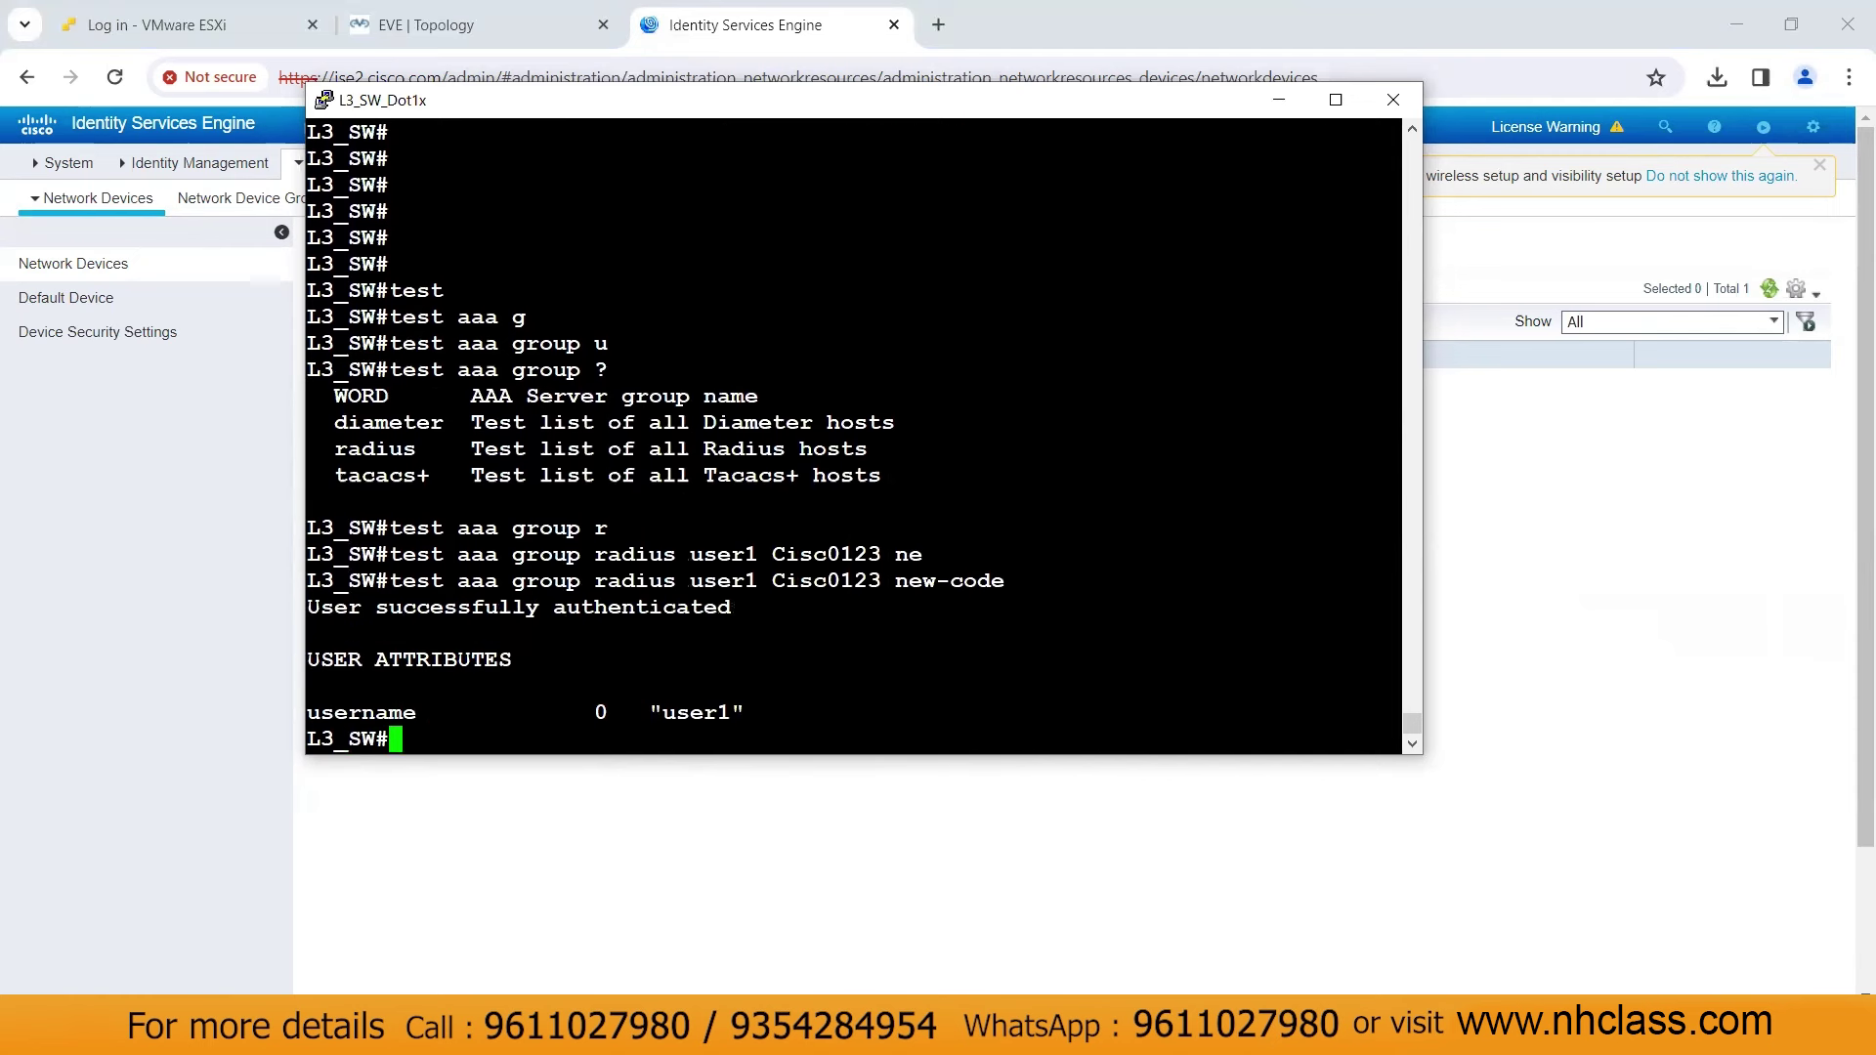
# Highlight the 'User successfully authenticated' result and minimise the switch console
pyautogui.moveTo(307, 607); pyautogui.dragTo(661, 706)
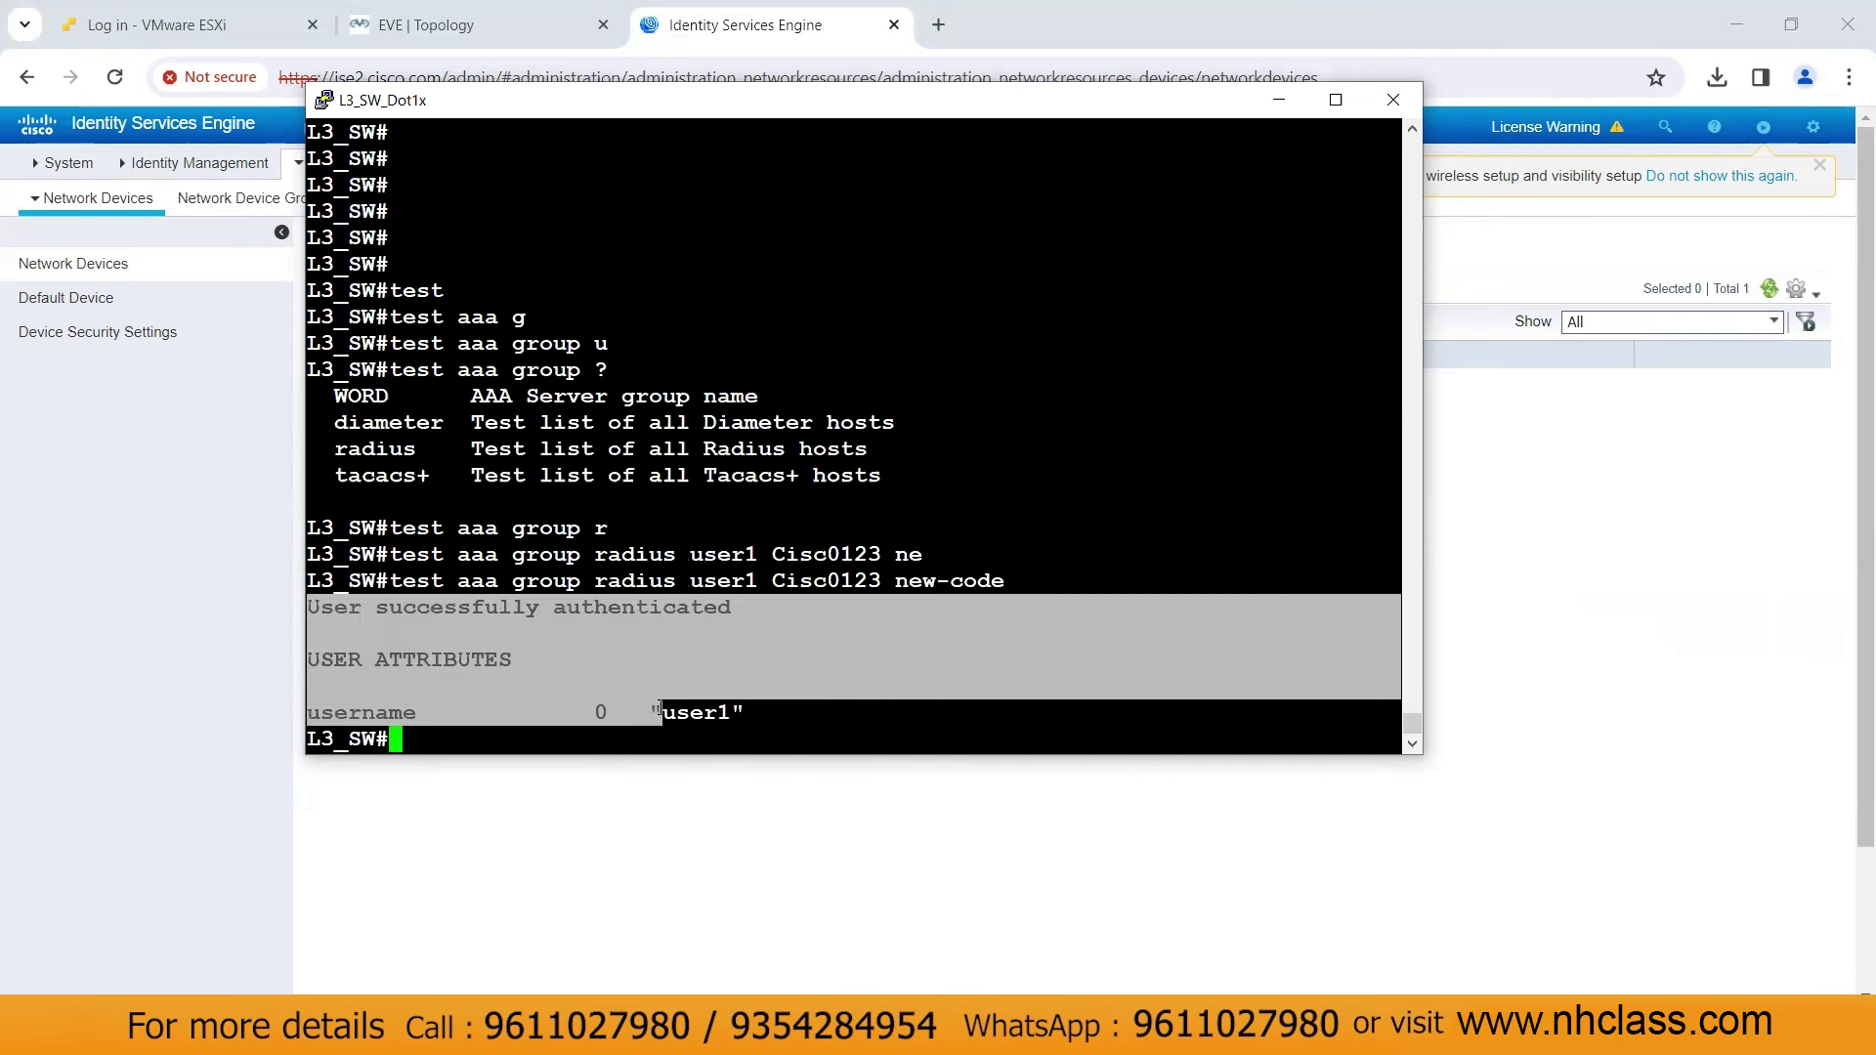
pyautogui.click(659, 711)
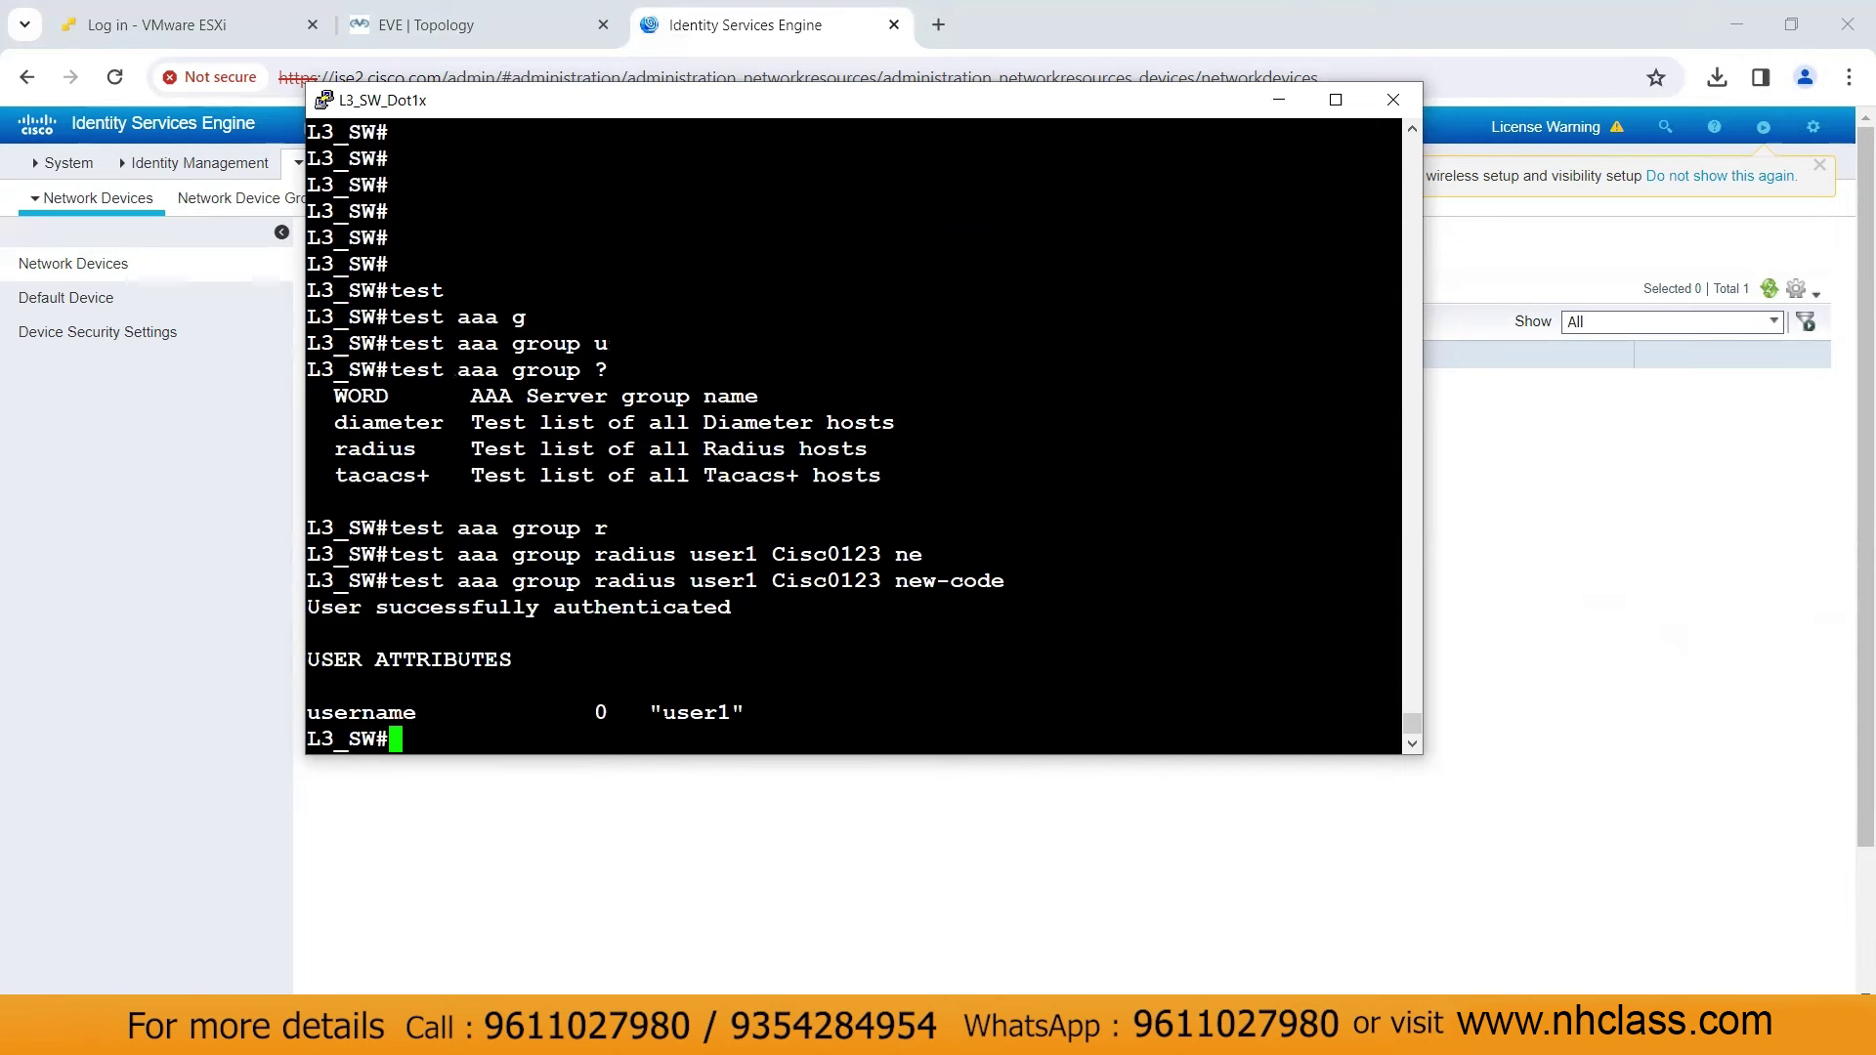
pyautogui.press('Return')
pyautogui.press('Return')
pyautogui.press('Return')
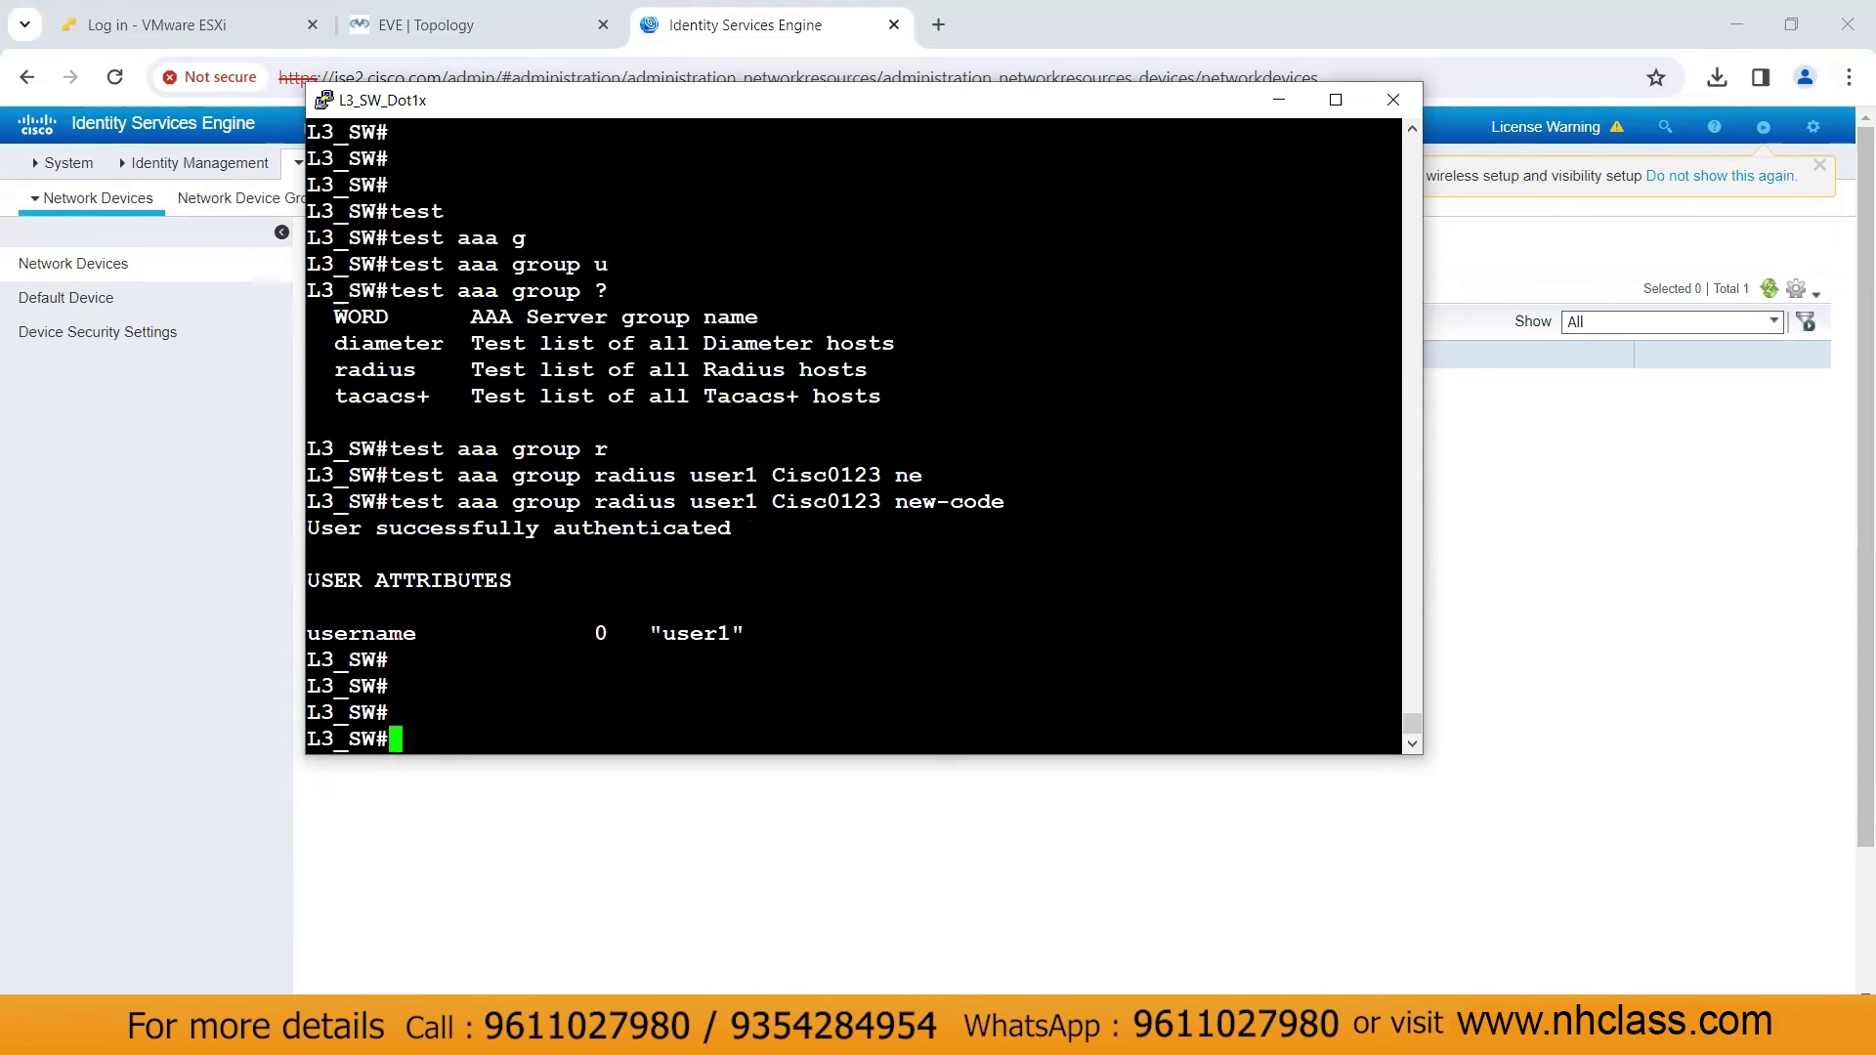
pyautogui.click(1279, 101)
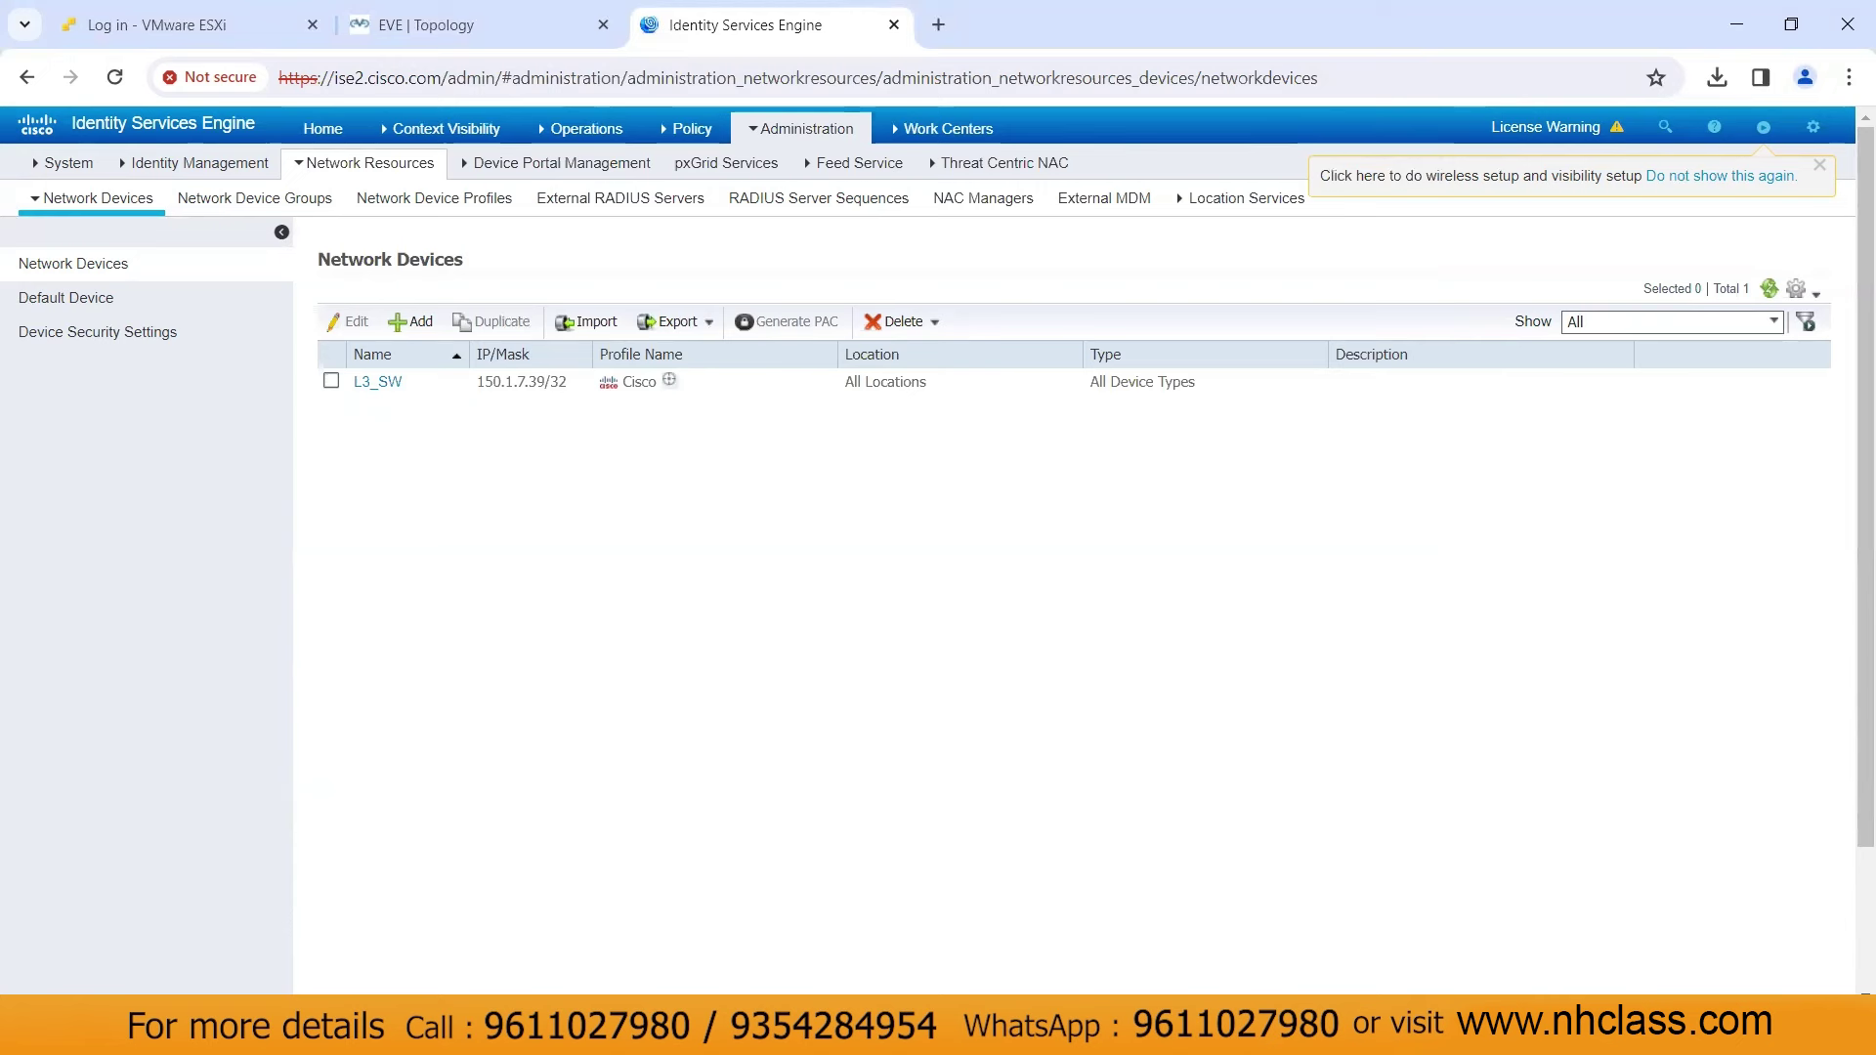
# Re-enable the dot1x adapter in the Windows client VM
pyautogui.click(1004, 973)
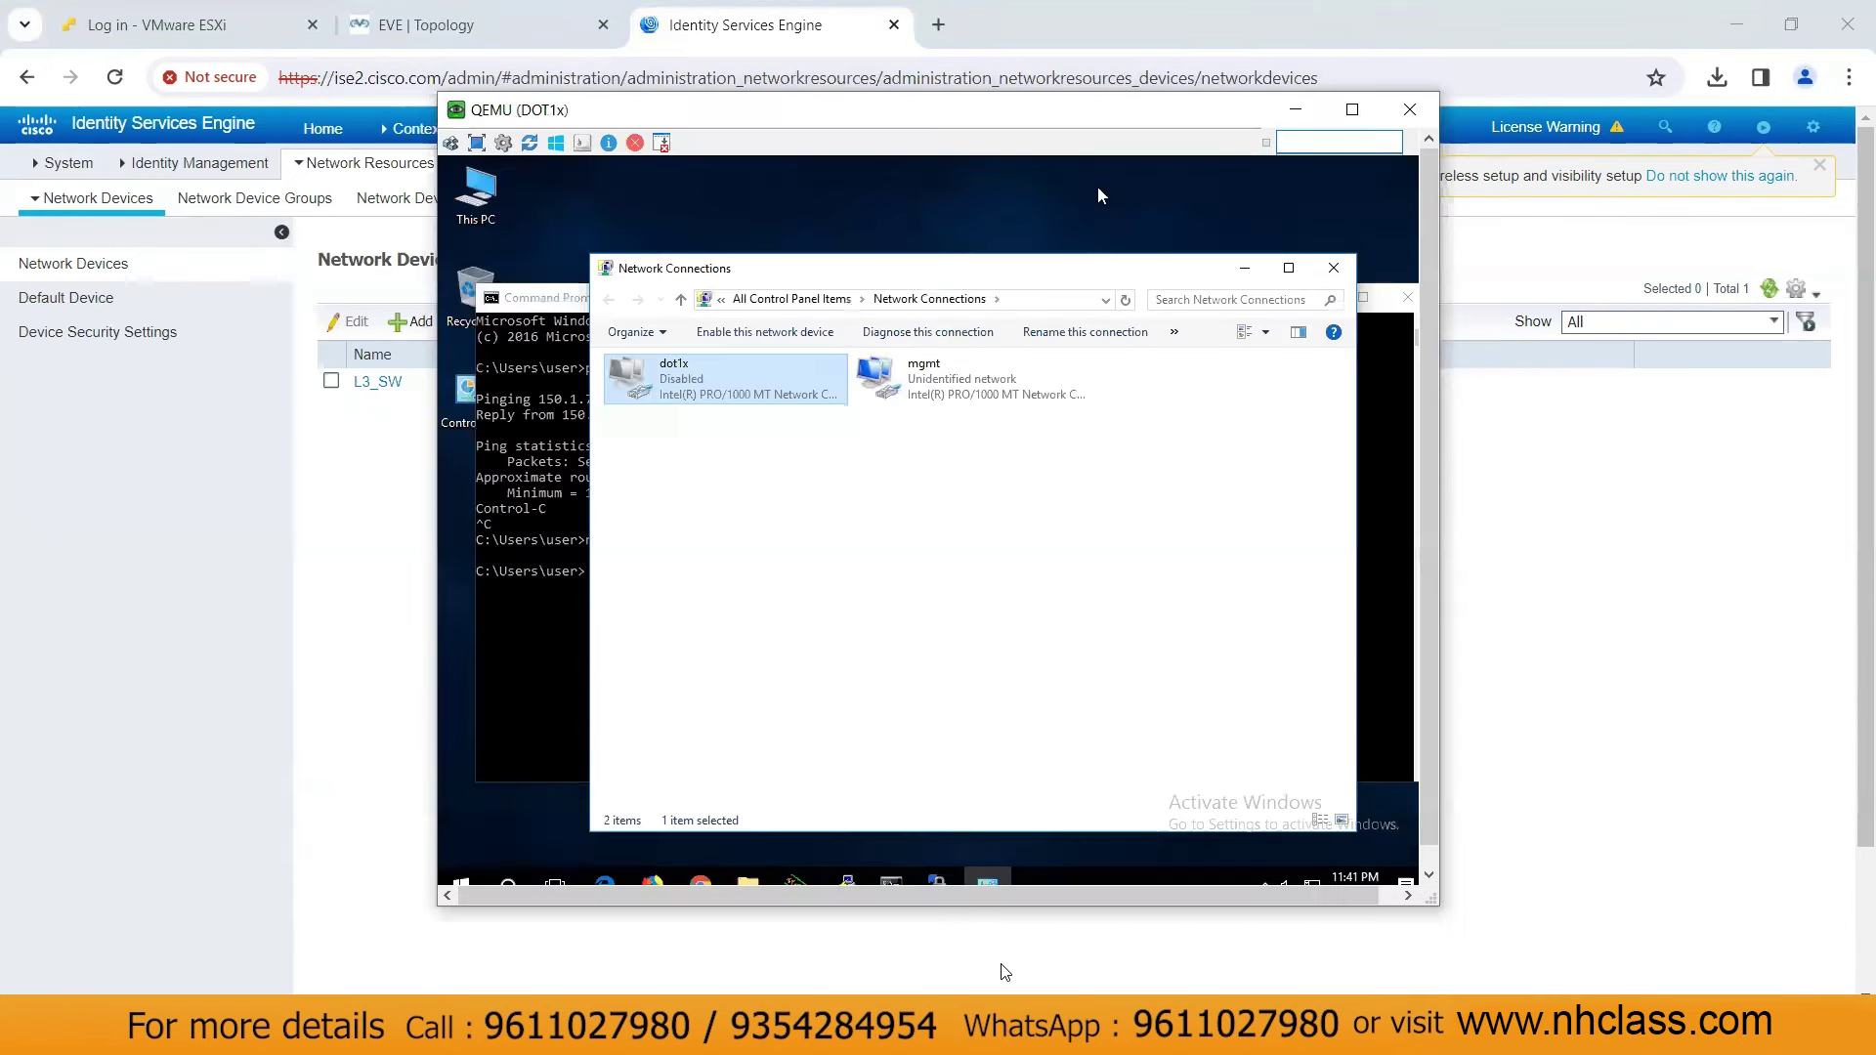
pyautogui.rightClick(717, 395)
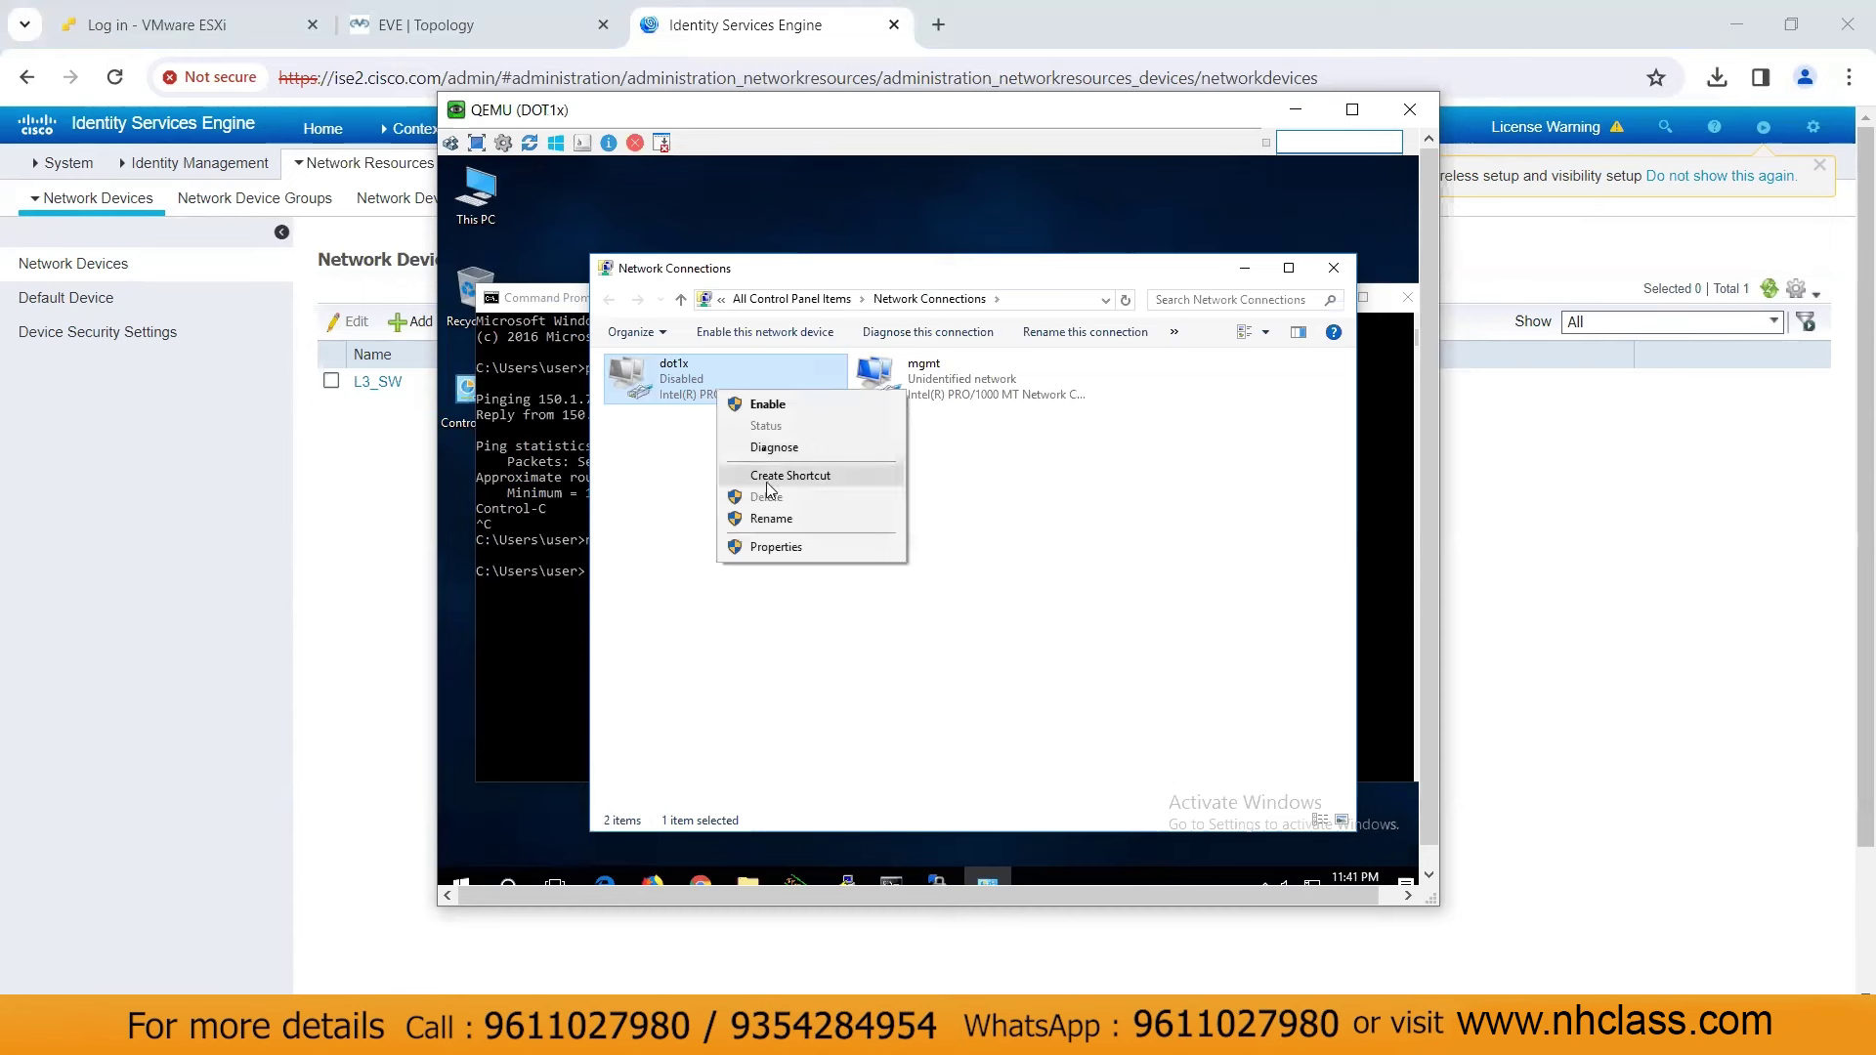
pyautogui.click(760, 408)
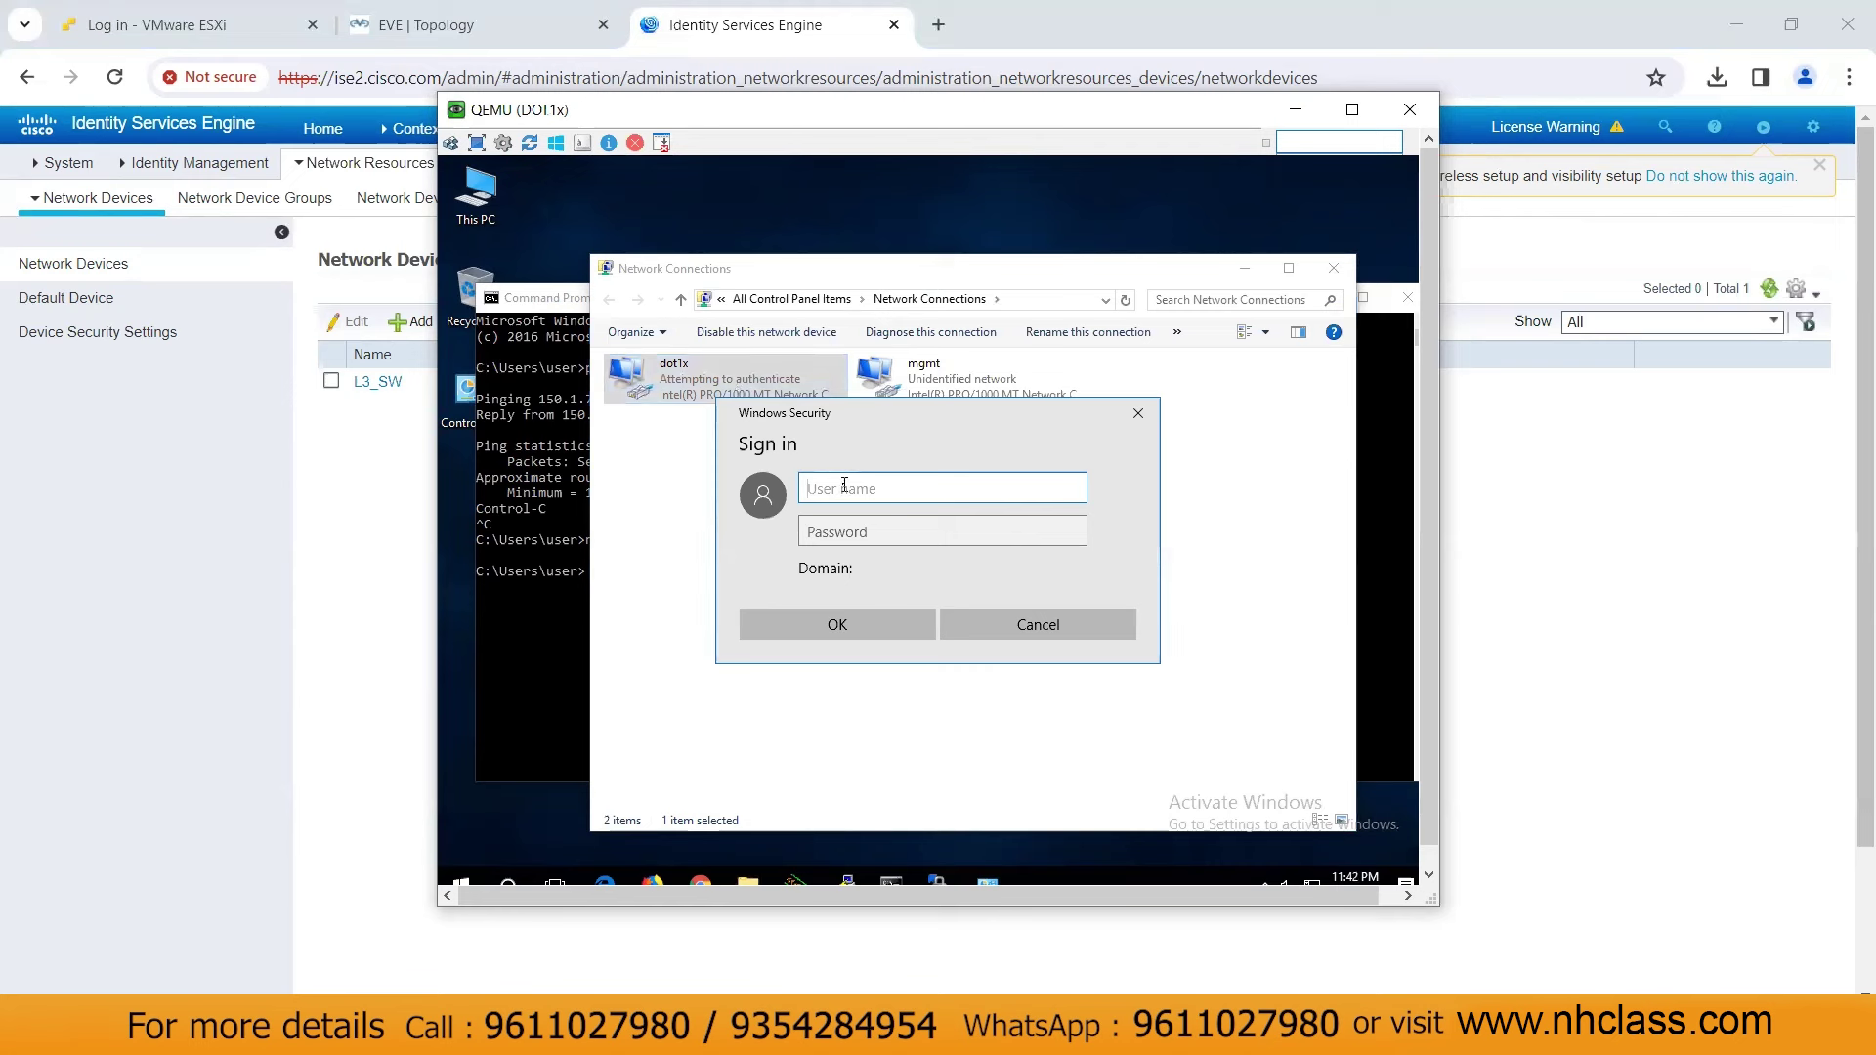
# Sign in to Windows Security as user1 with the account password
pyautogui.write('user1')
pyautogui.press('Tab')
pyautogui.write('1234')
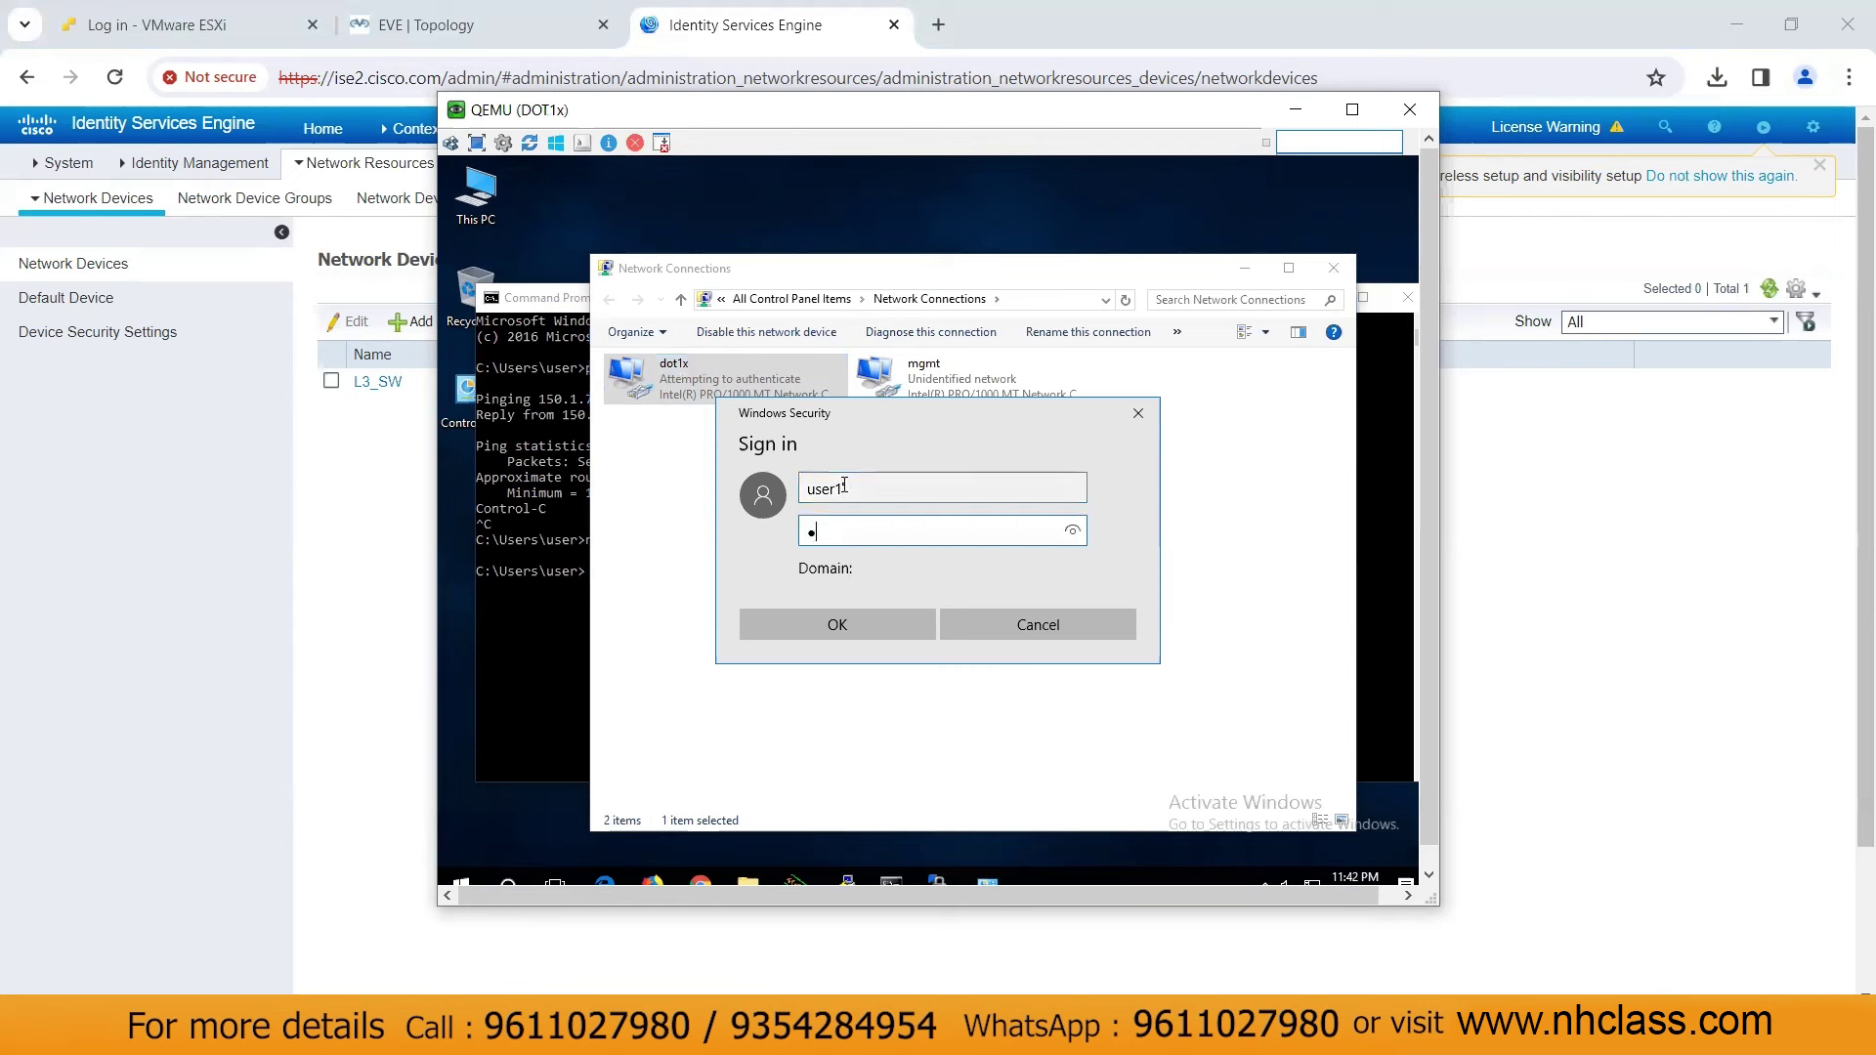
pyautogui.write('5678')
pyautogui.click(869, 630)
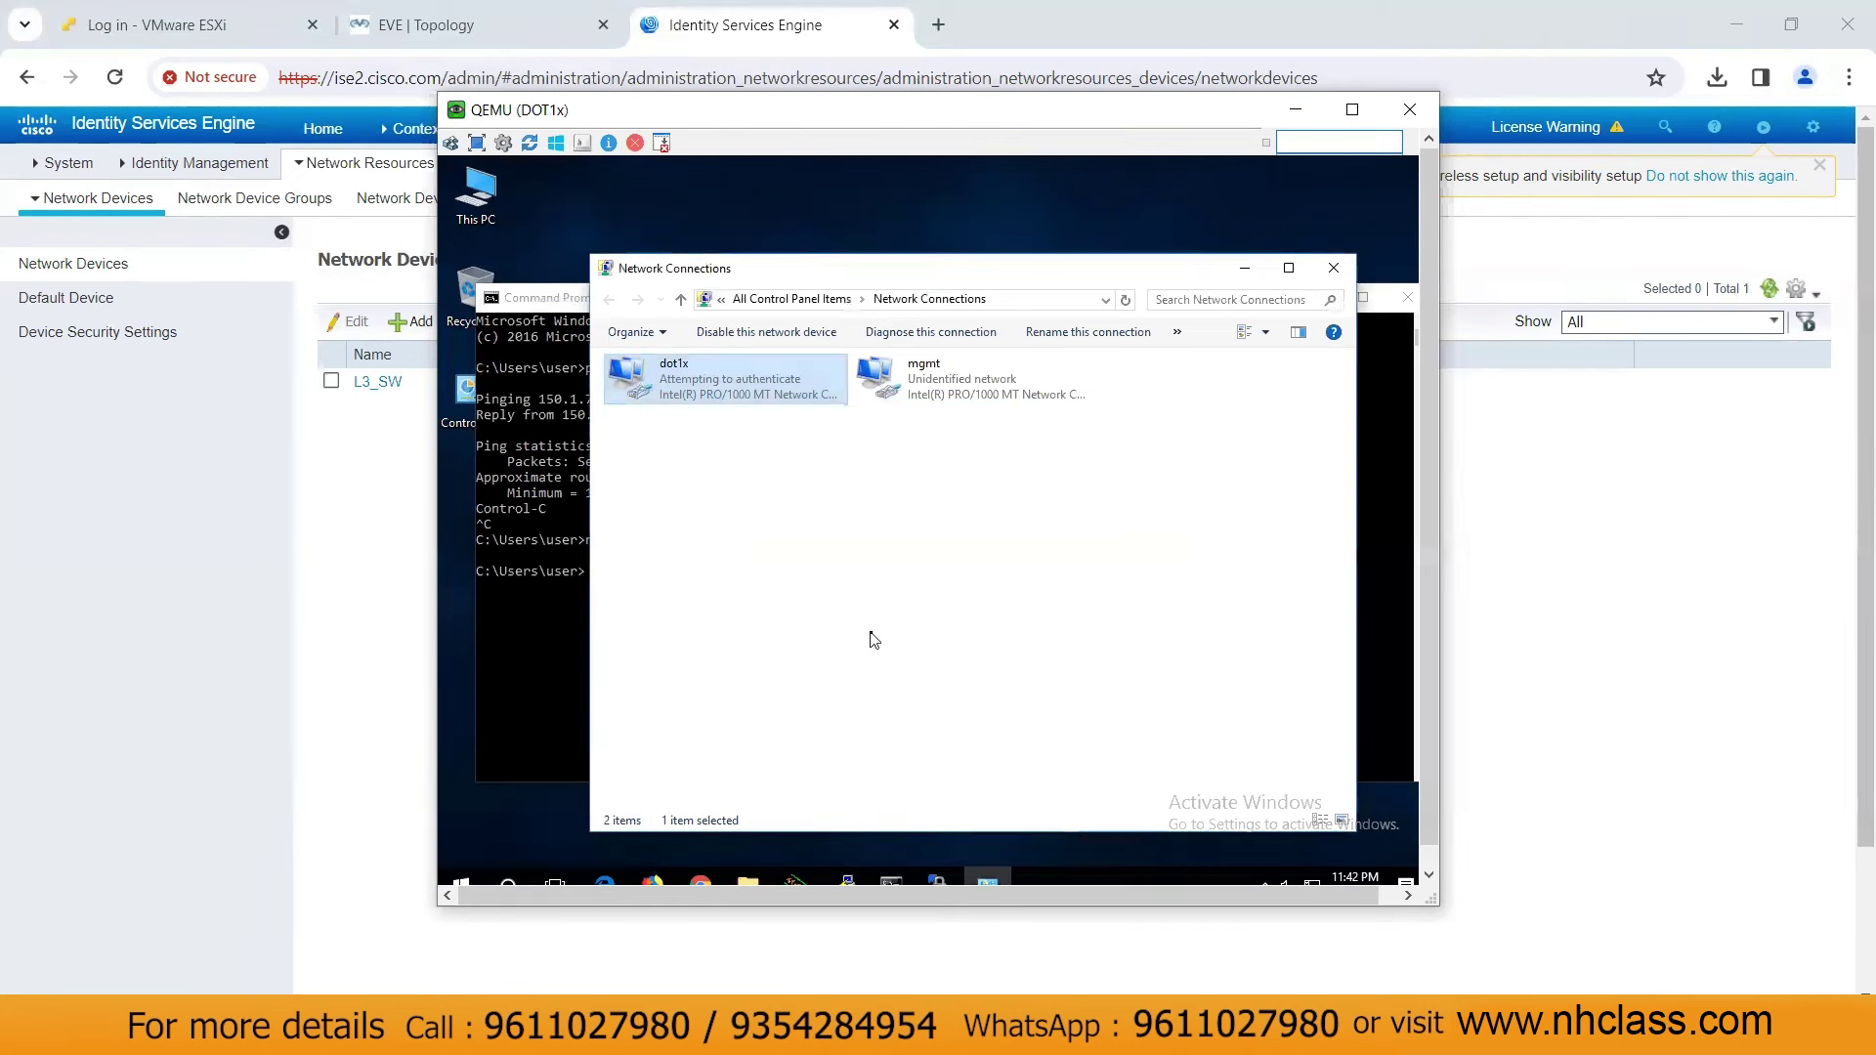